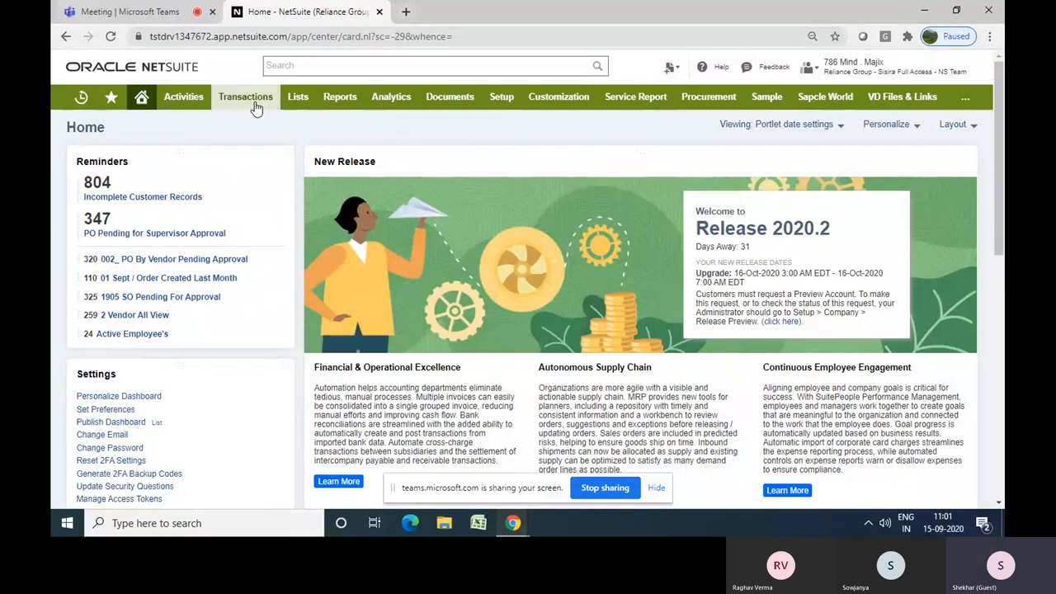
Open a new purchase order entry form
mouse_move(256, 107)
mouse_move(257, 157)
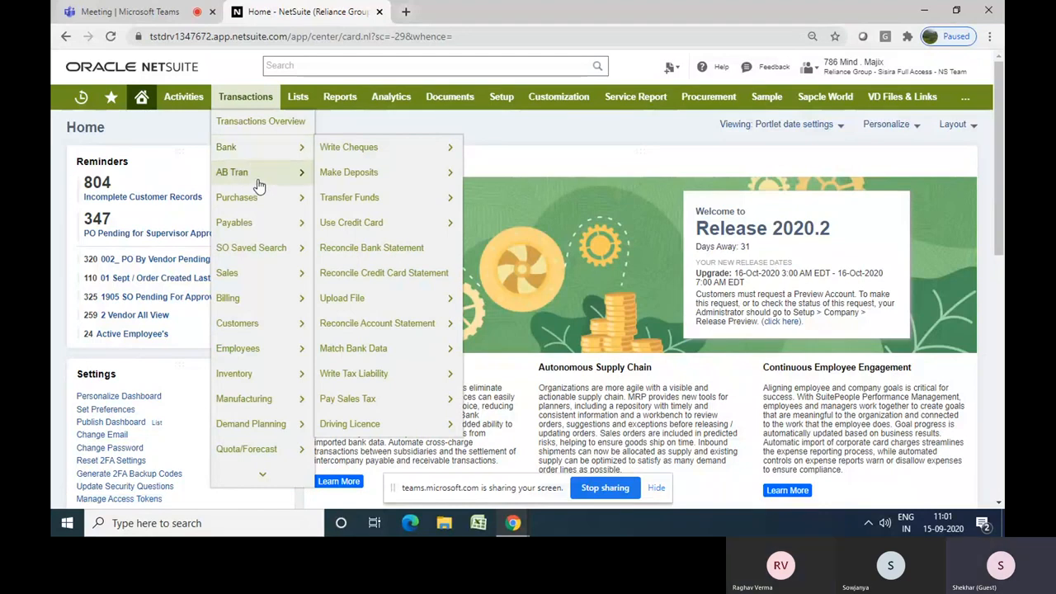
mouse_move(258, 186)
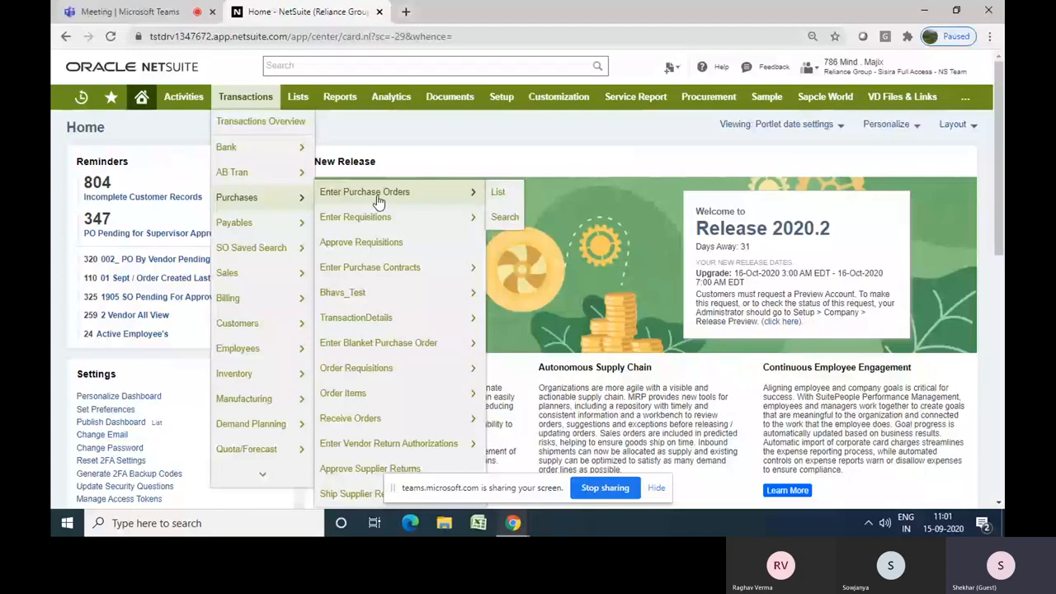
click(378, 195)
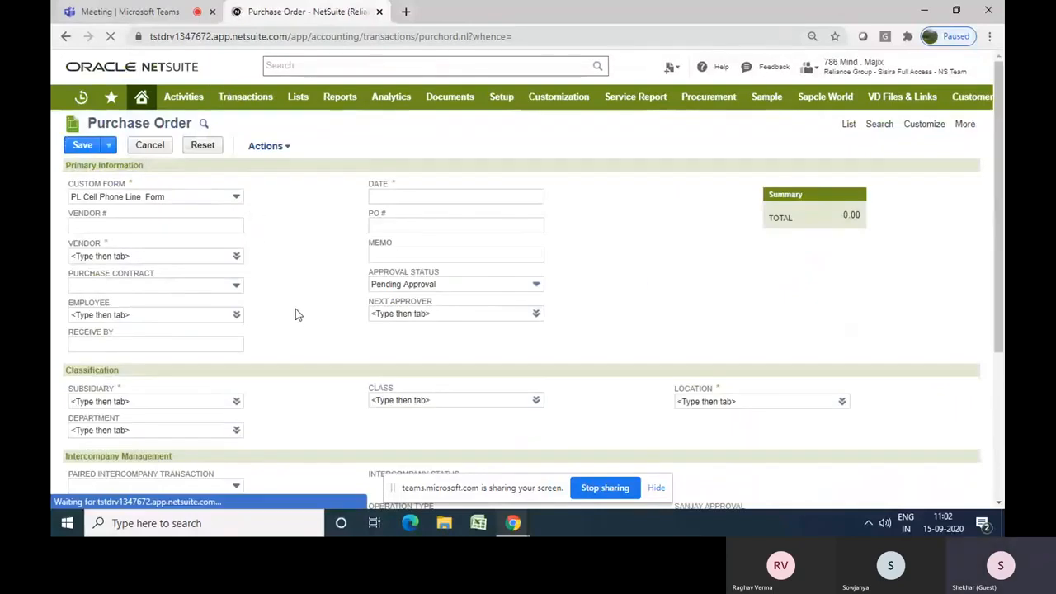
Browse the available custom form options for the purchase order
click(236, 198)
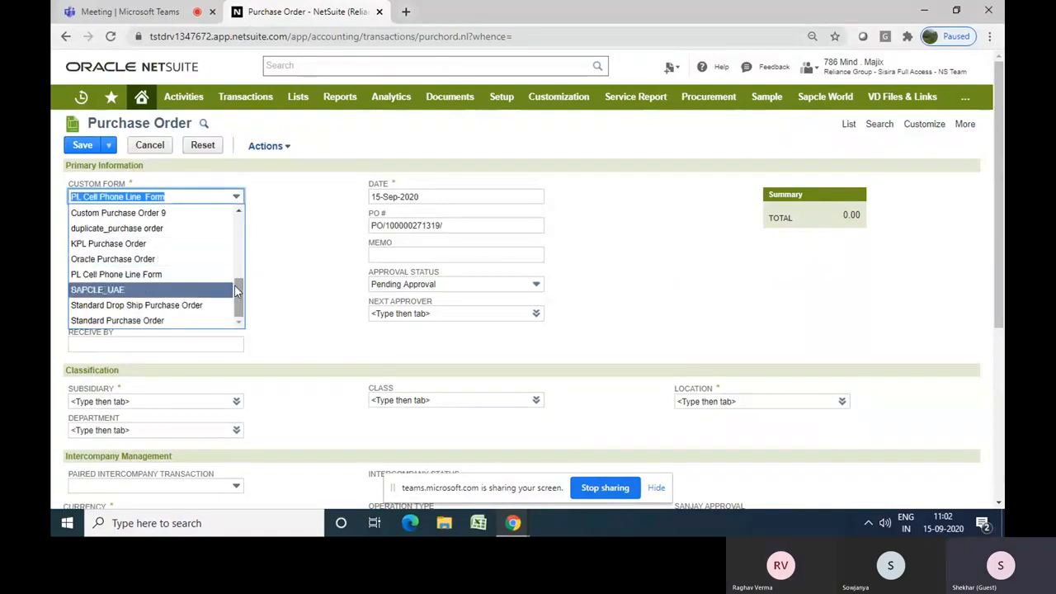
drag(234, 284, 234, 258)
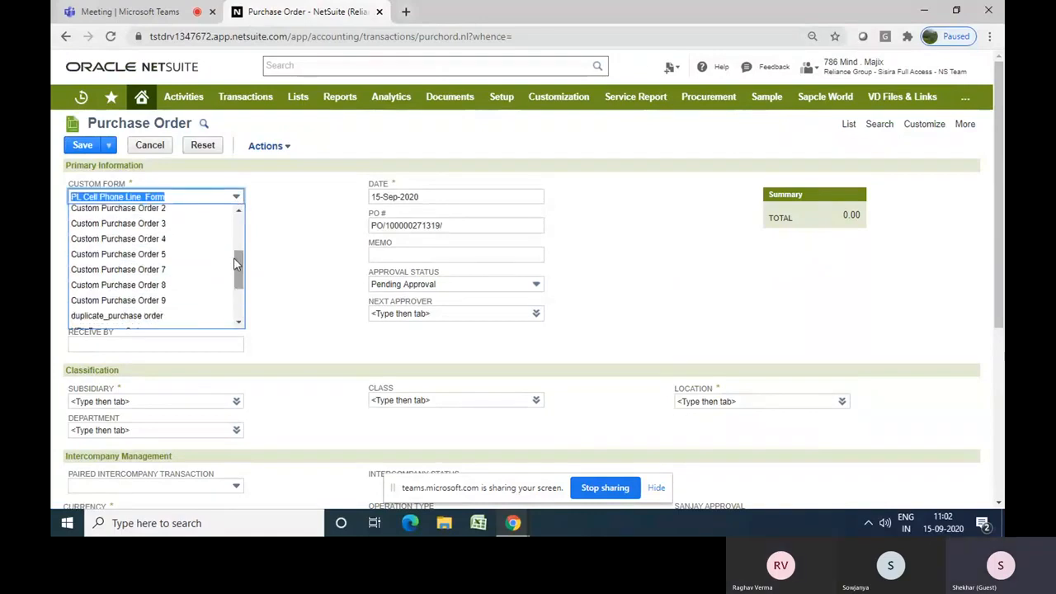
click(341, 288)
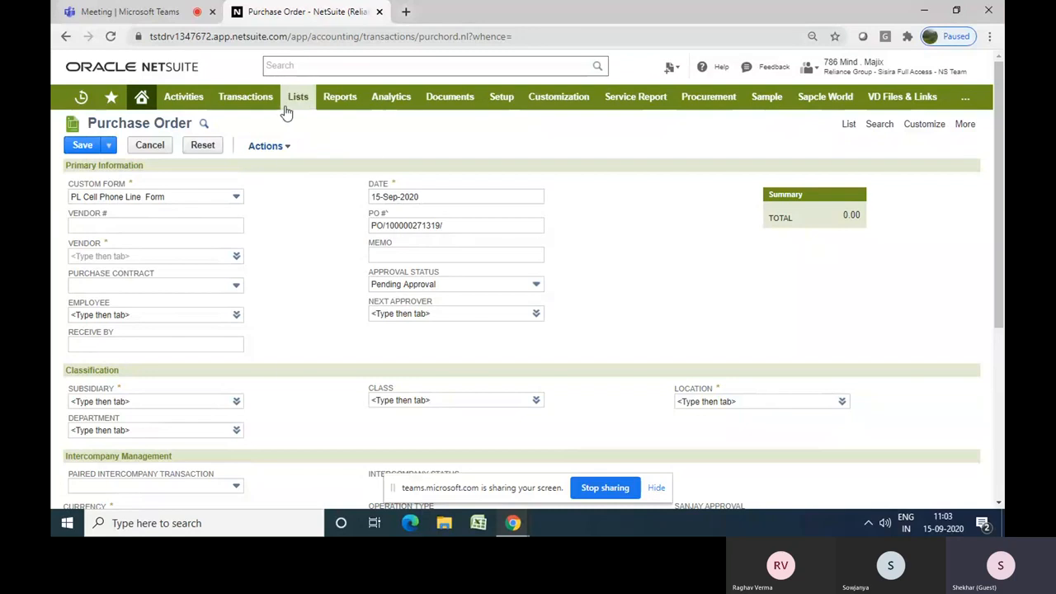
Open a new contact record form
mouse_move(294, 106)
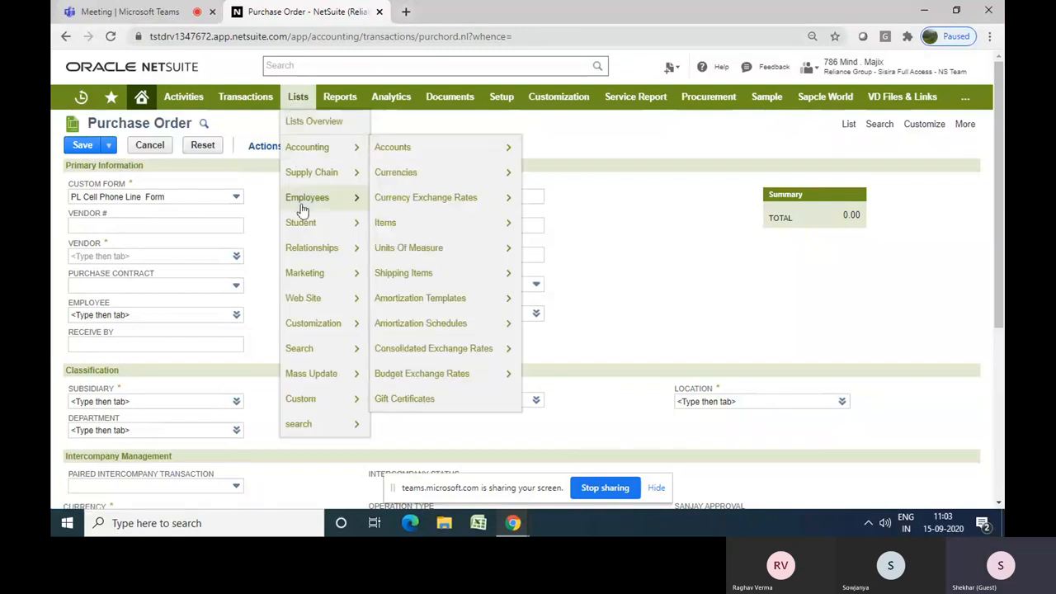
mouse_move(302, 230)
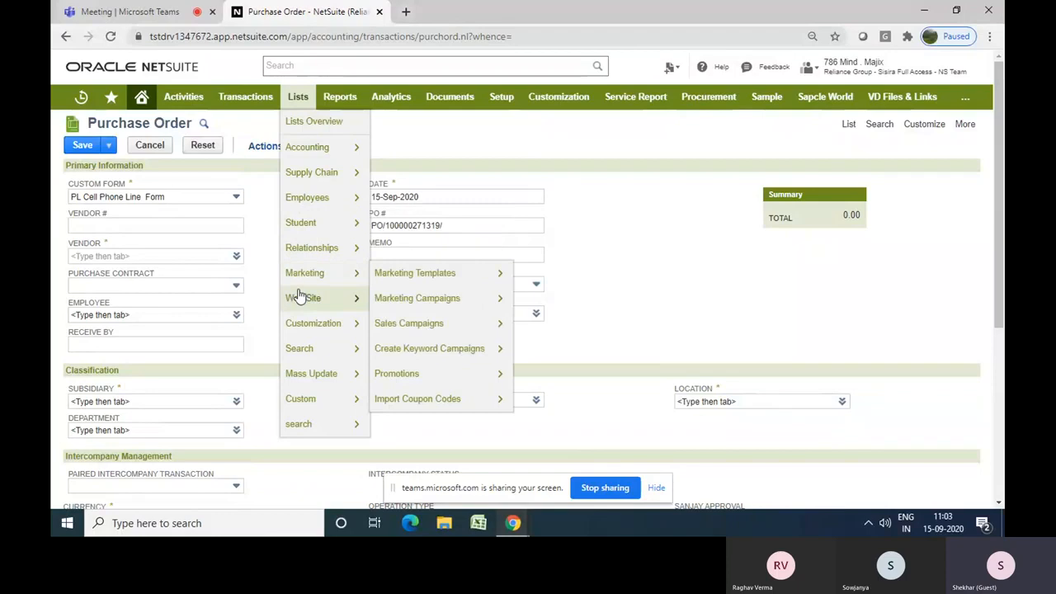
mouse_move(318, 252)
mouse_move(401, 273)
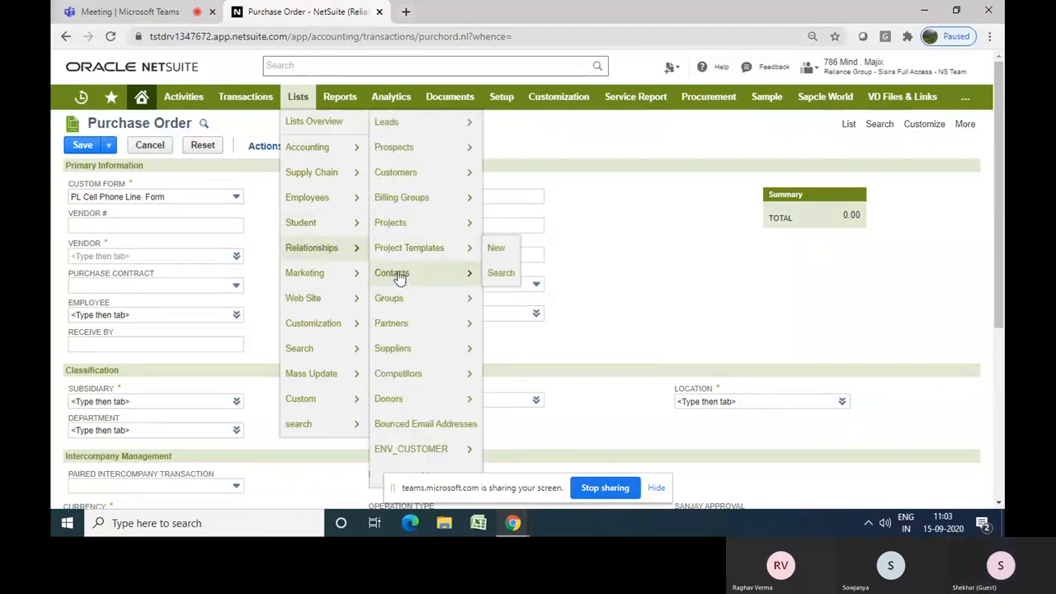
click(494, 273)
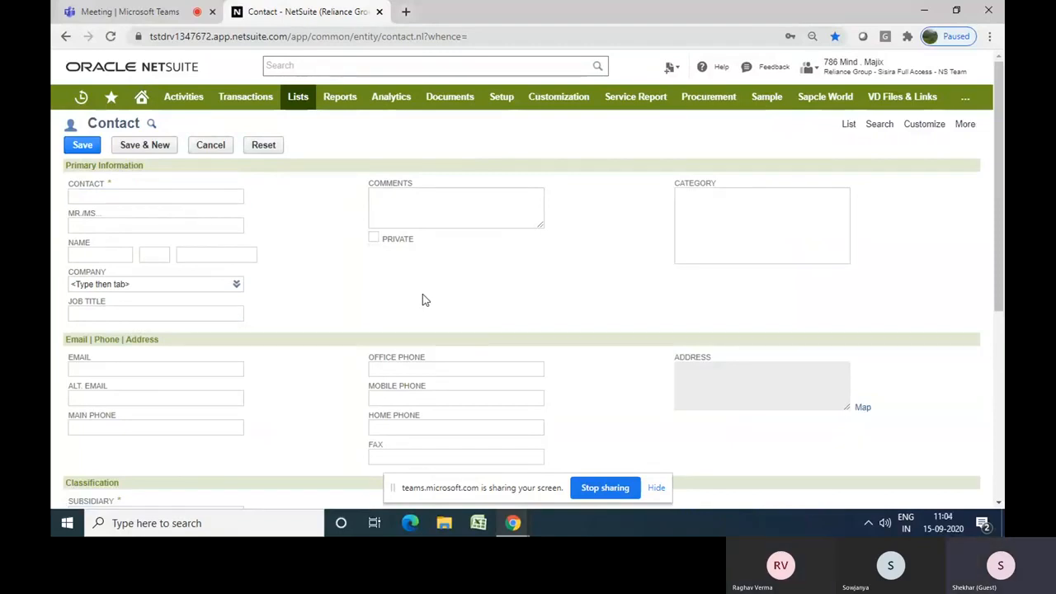
Open a new custom field for the contact form in a new browser tab
mouse_move(1002, 192)
mouse_down()
mouse_move(1004, 385)
mouse_move(1004, 183)
mouse_move(1004, 208)
mouse_up()
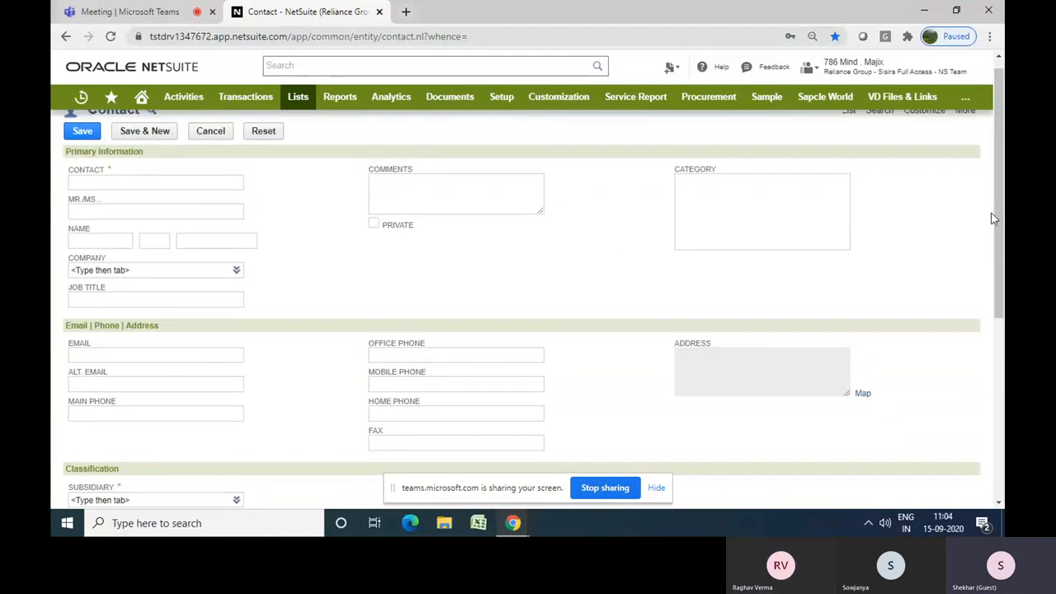
drag(1000, 219, 1004, 194)
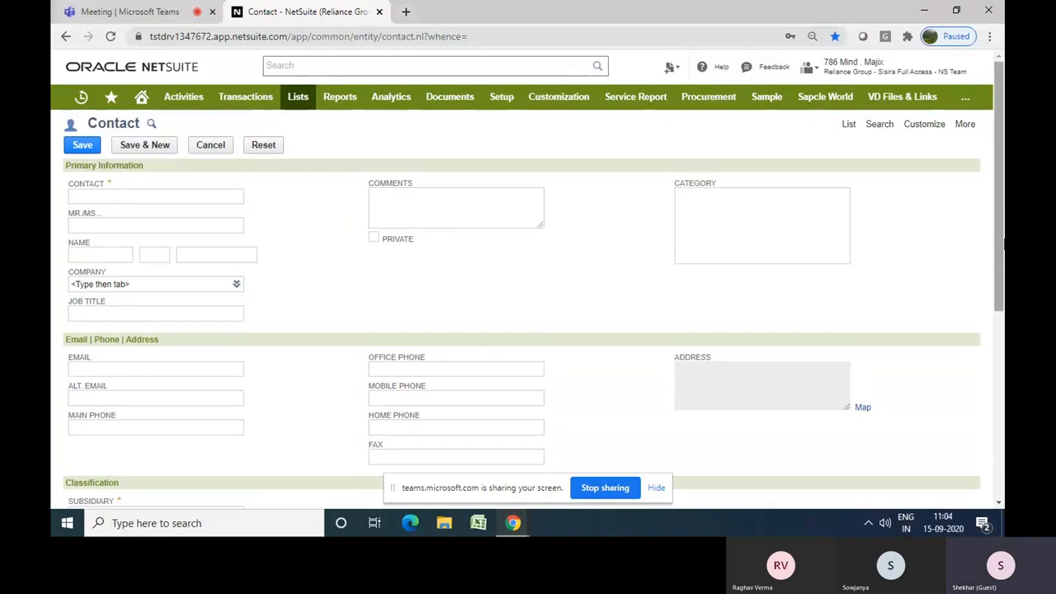
drag(1003, 245, 1004, 246)
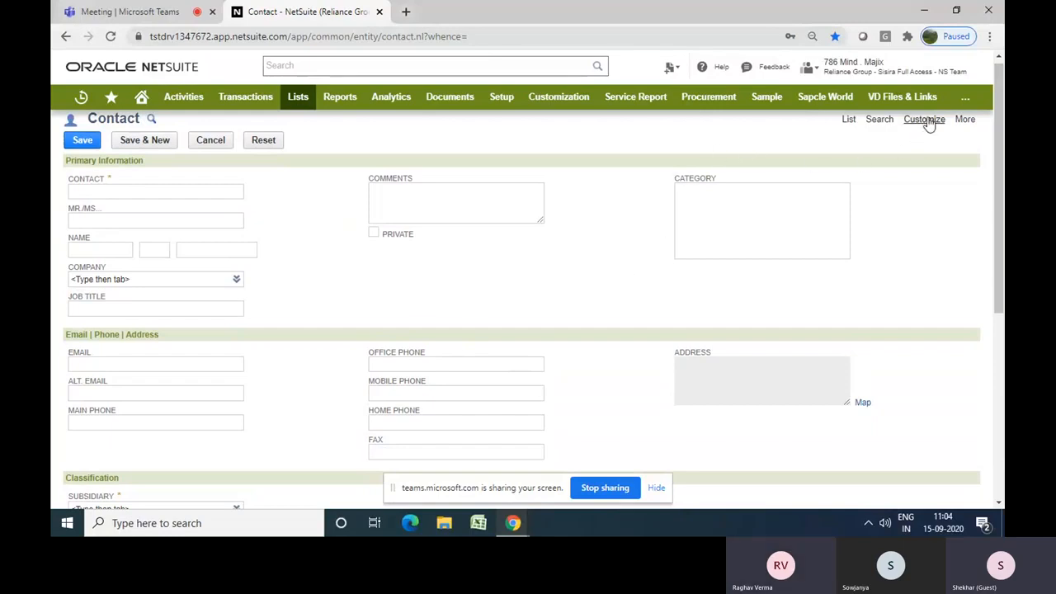
mouse_move(927, 122)
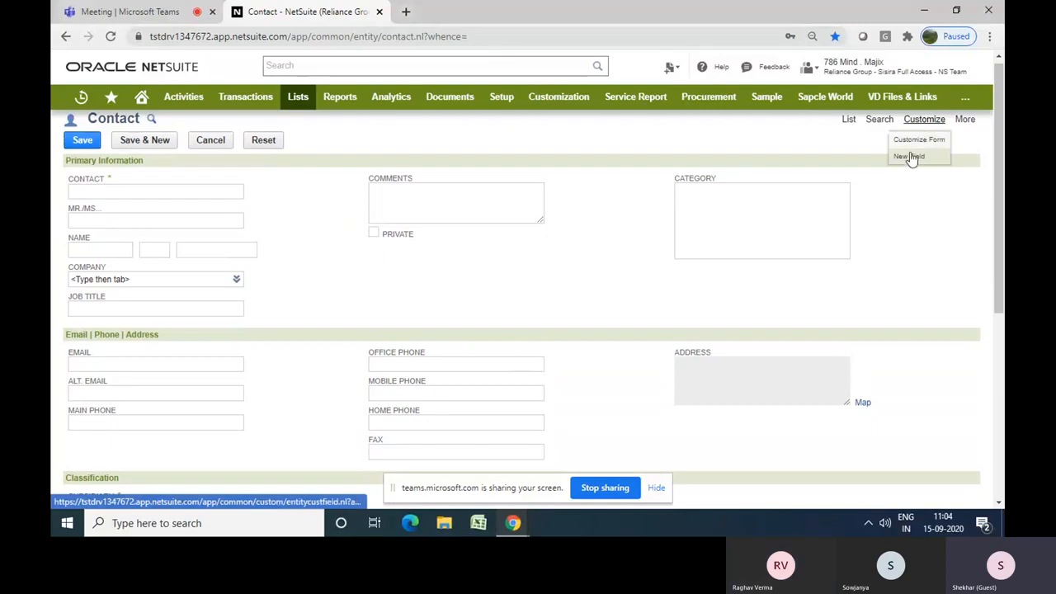
right_click(911, 161)
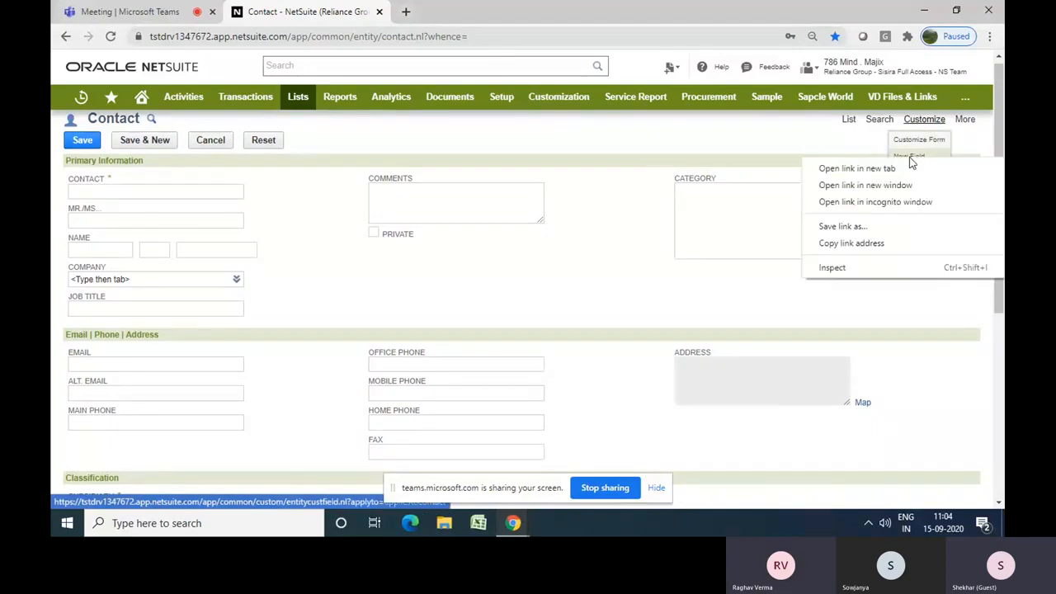
click(921, 168)
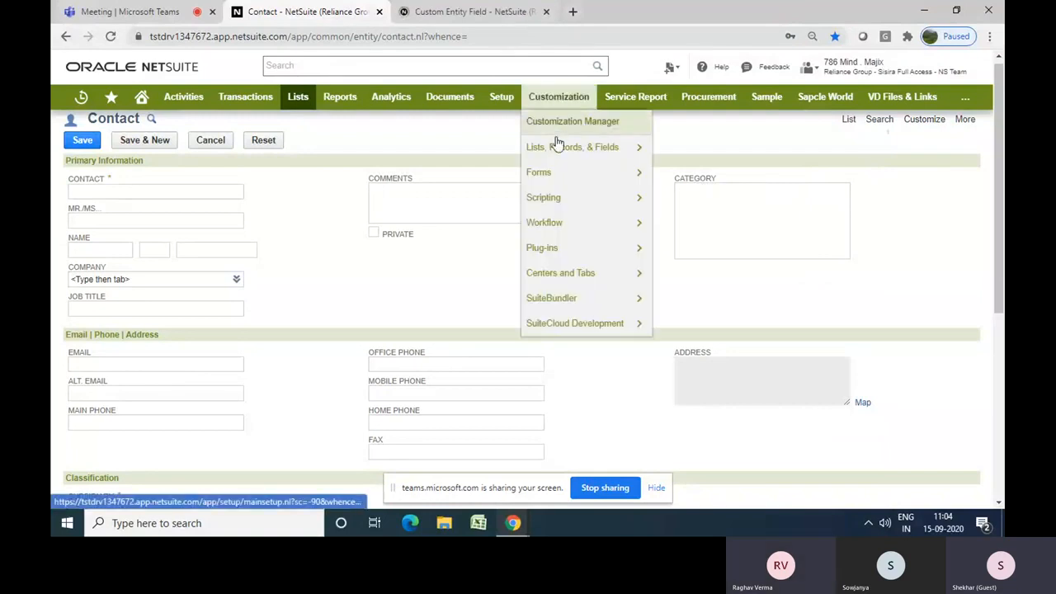
Open another new entity field form from the Customization menu in a new tab
mouse_move(558, 148)
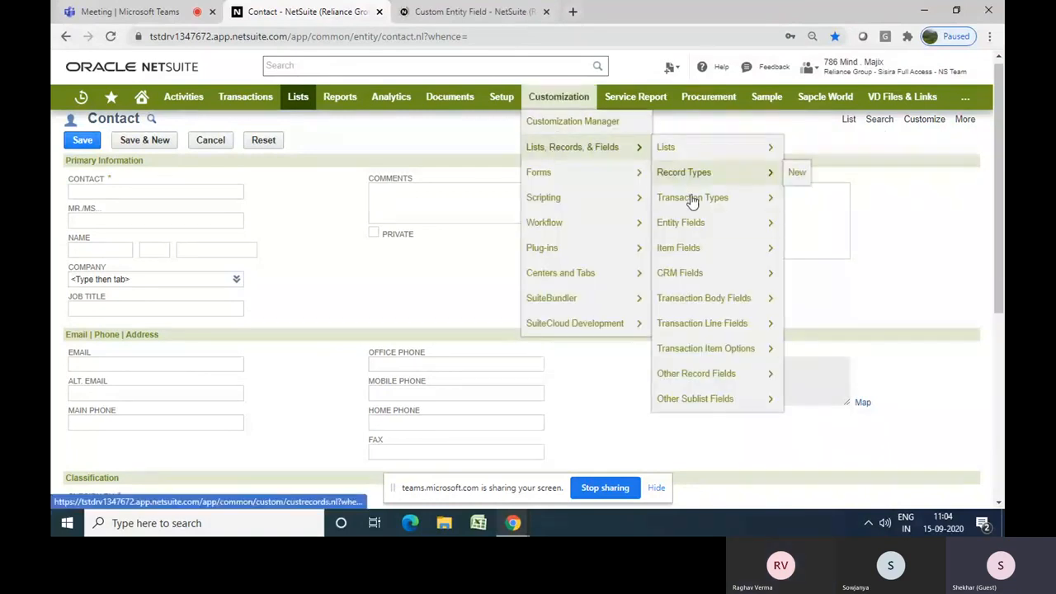
mouse_move(693, 229)
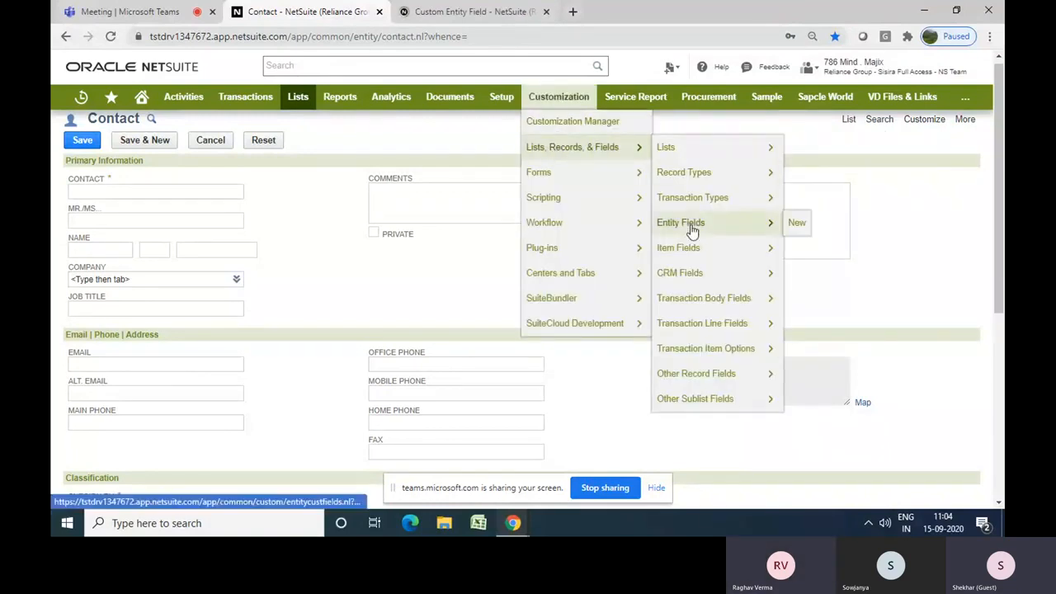
right_click(795, 229)
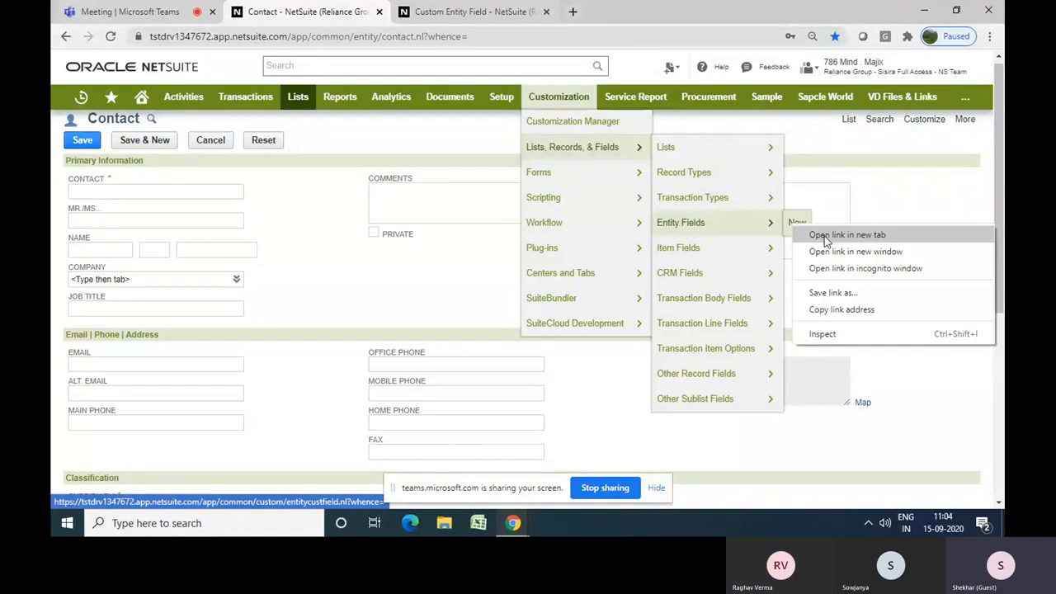
click(825, 236)
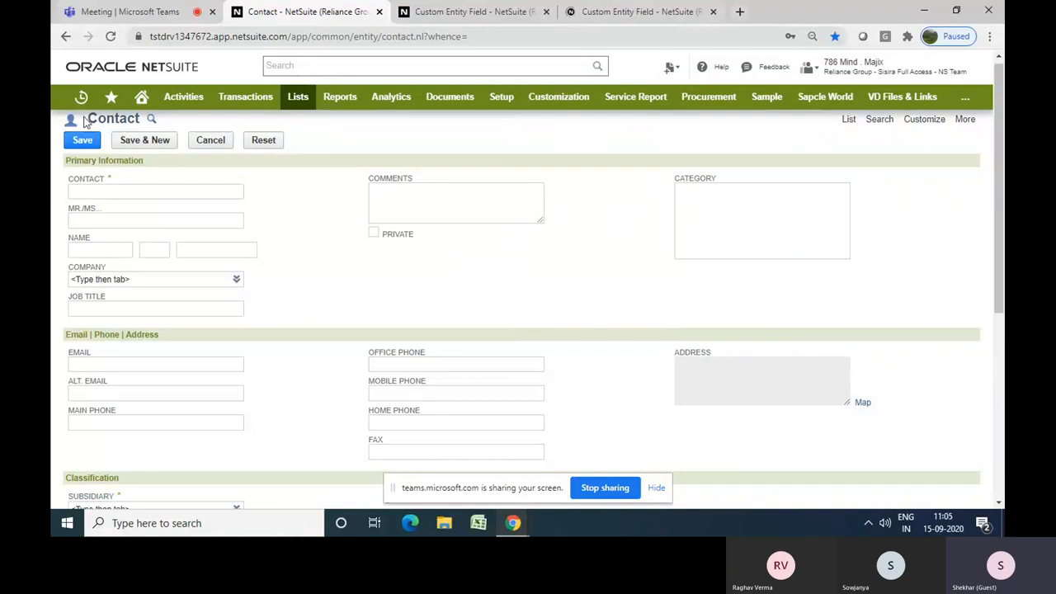
Switch between the contact form and the two new custom entity field tabs to compare them
drag(84, 121, 142, 115)
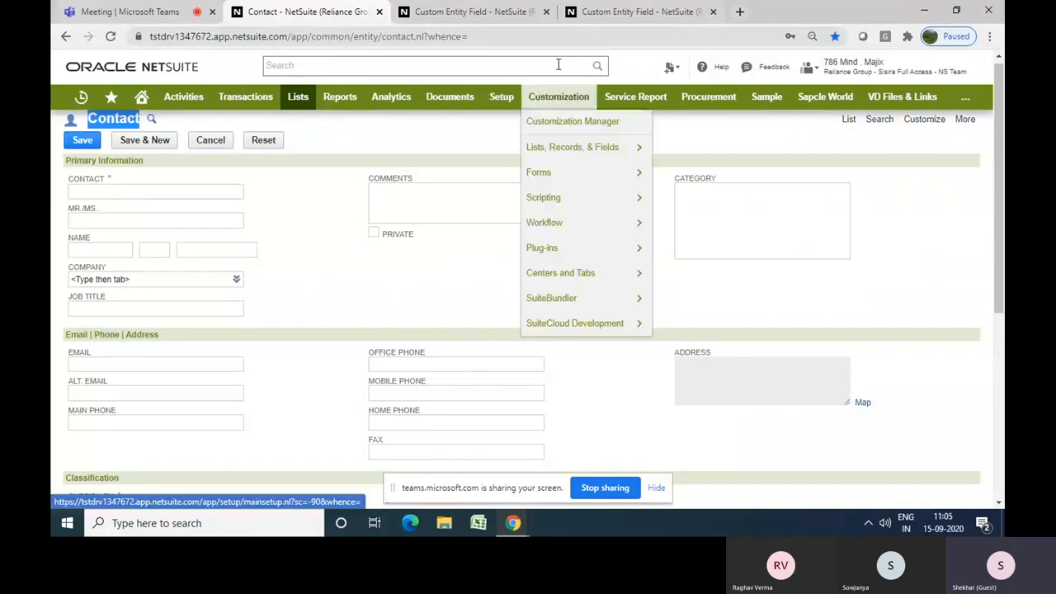
click(615, 23)
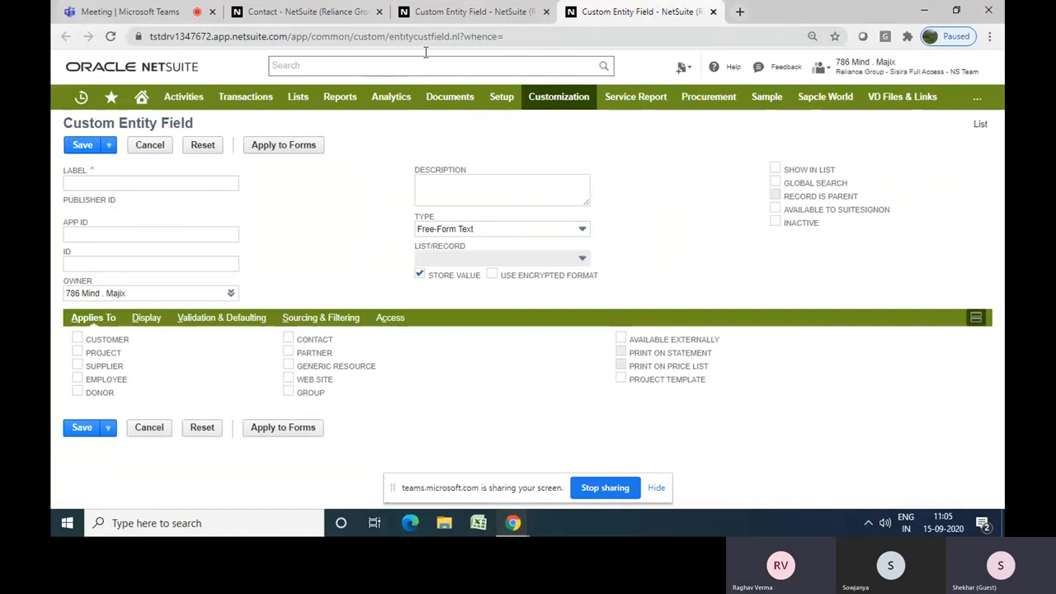
click(464, 15)
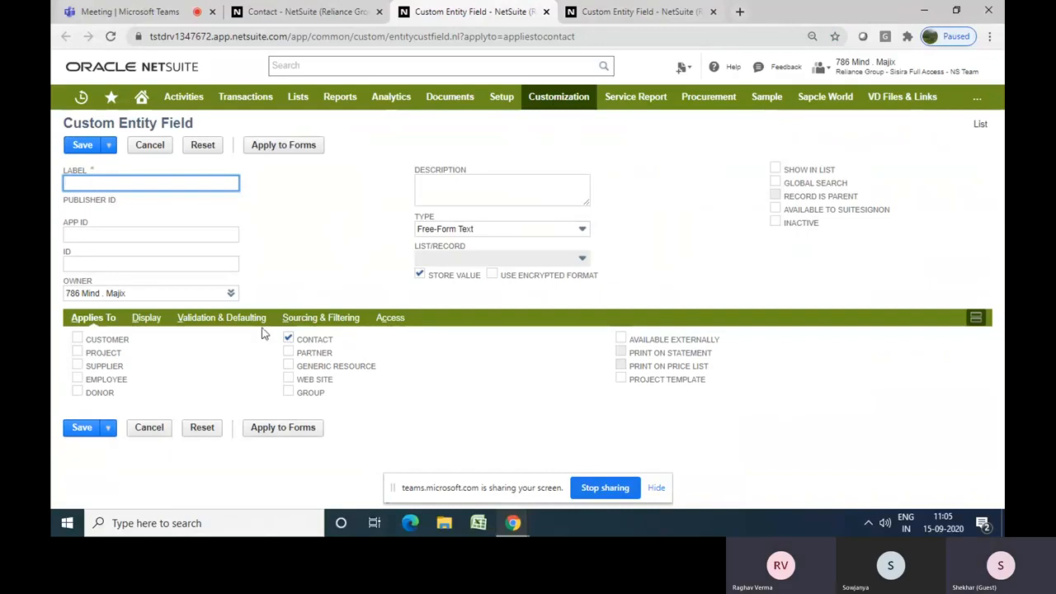
click(310, 13)
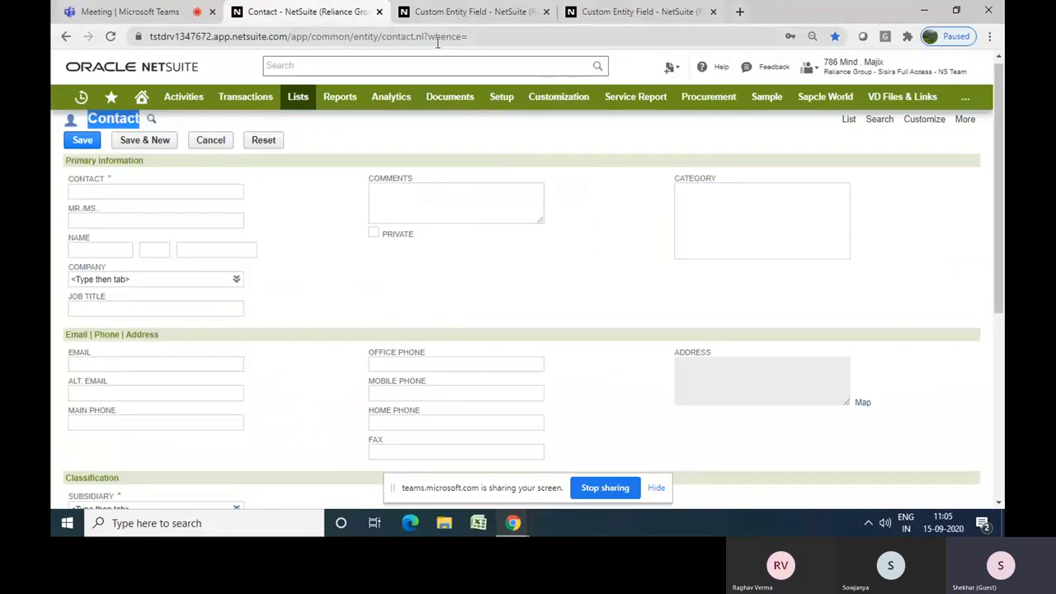
click(471, 14)
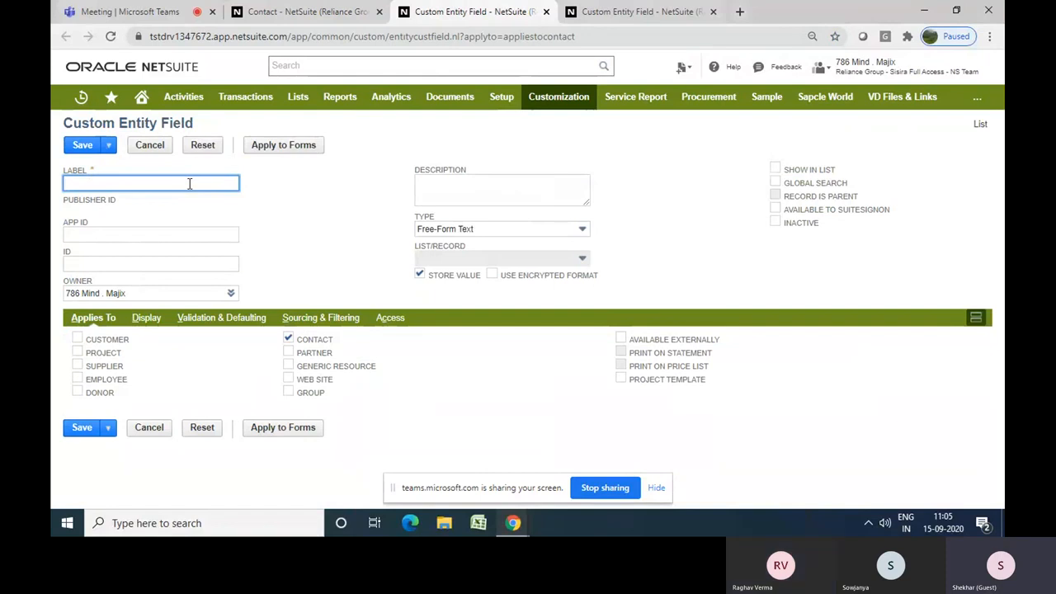
Set the custom entity field's label to Is Preferred, fixing the spelling
text(Is)
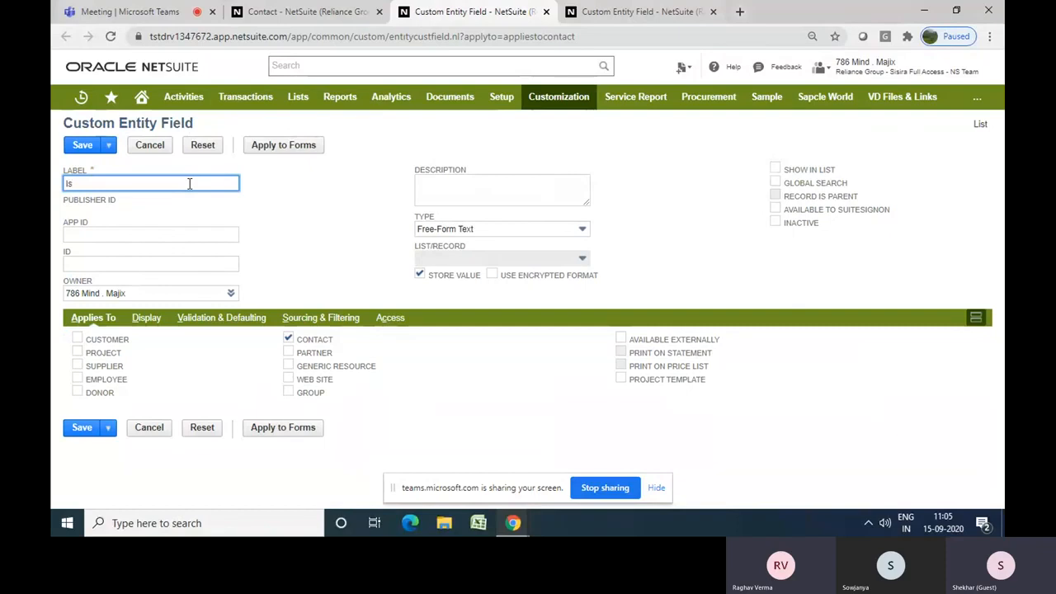
text(P)
key(BackSpace)
text(Prefered)
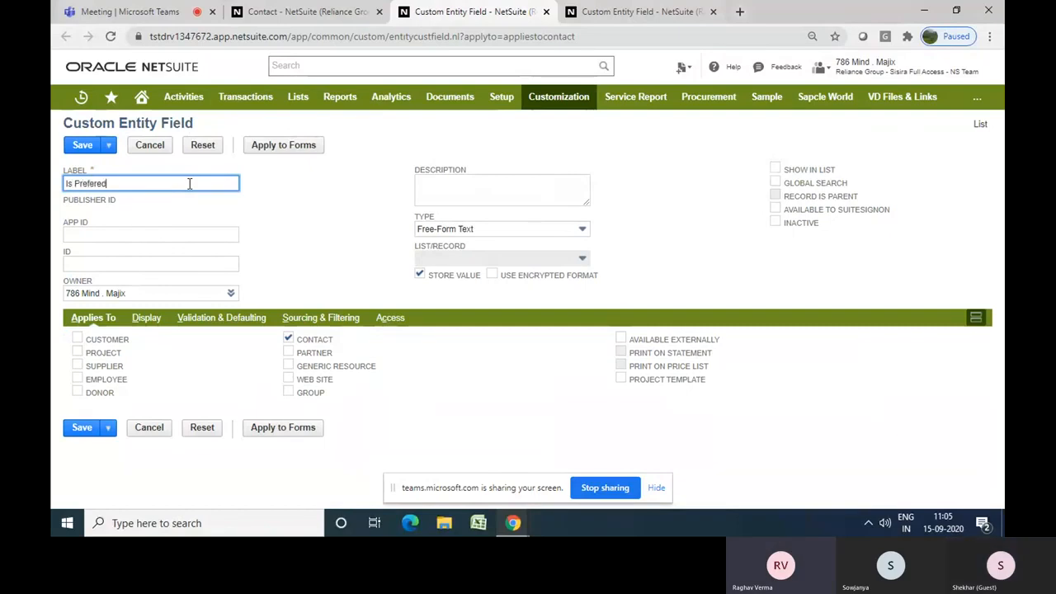
click(282, 220)
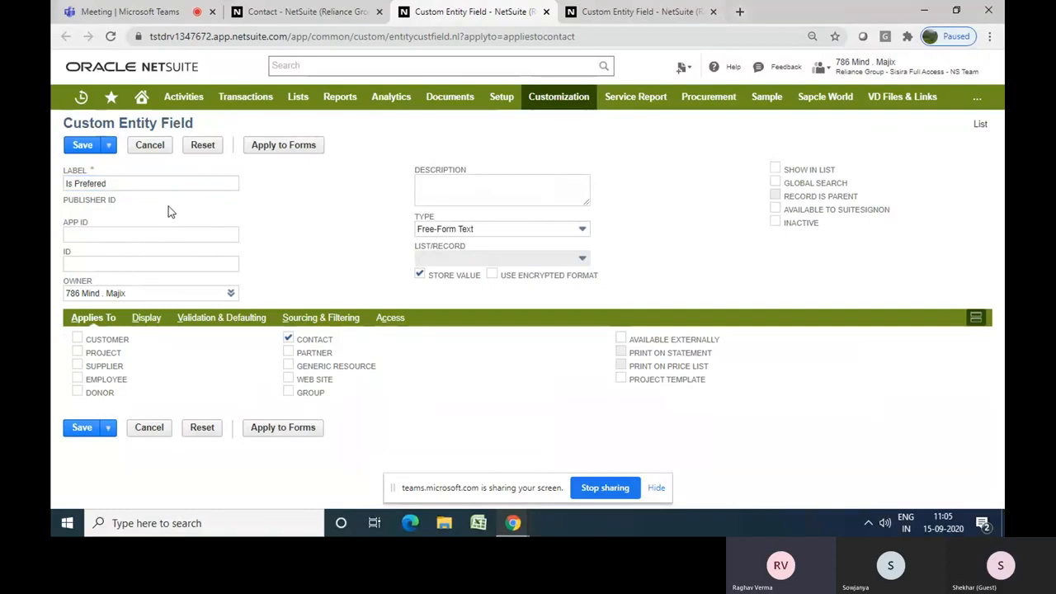
click(86, 182)
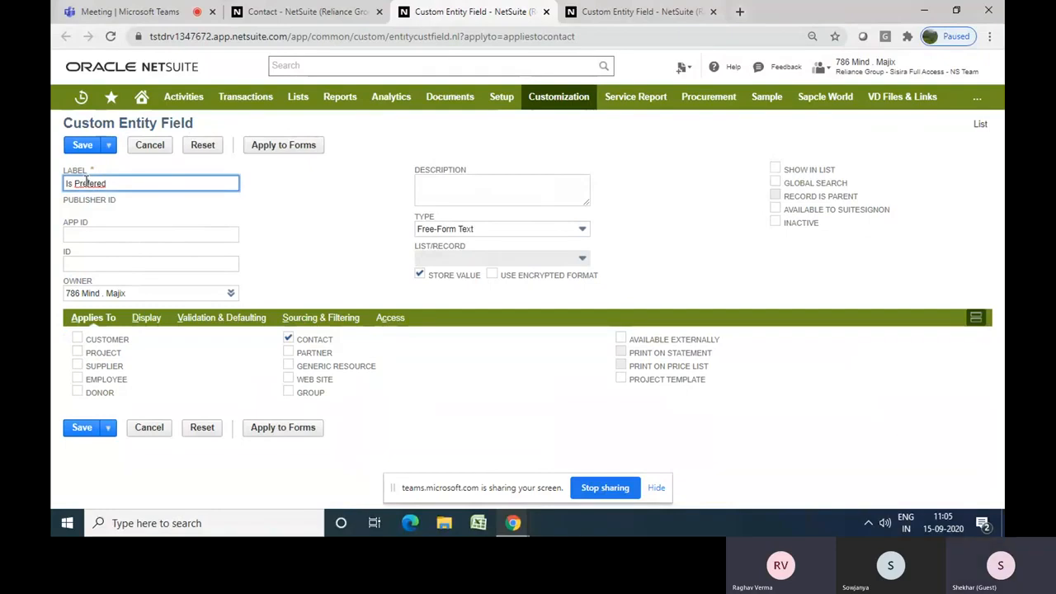
right_click(86, 183)
click(119, 191)
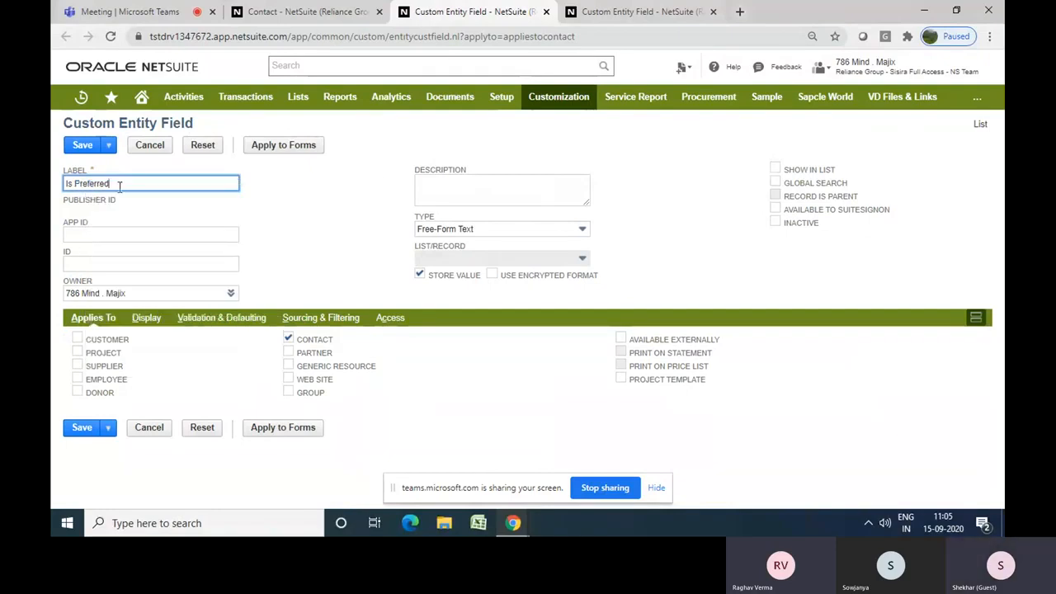
click(375, 171)
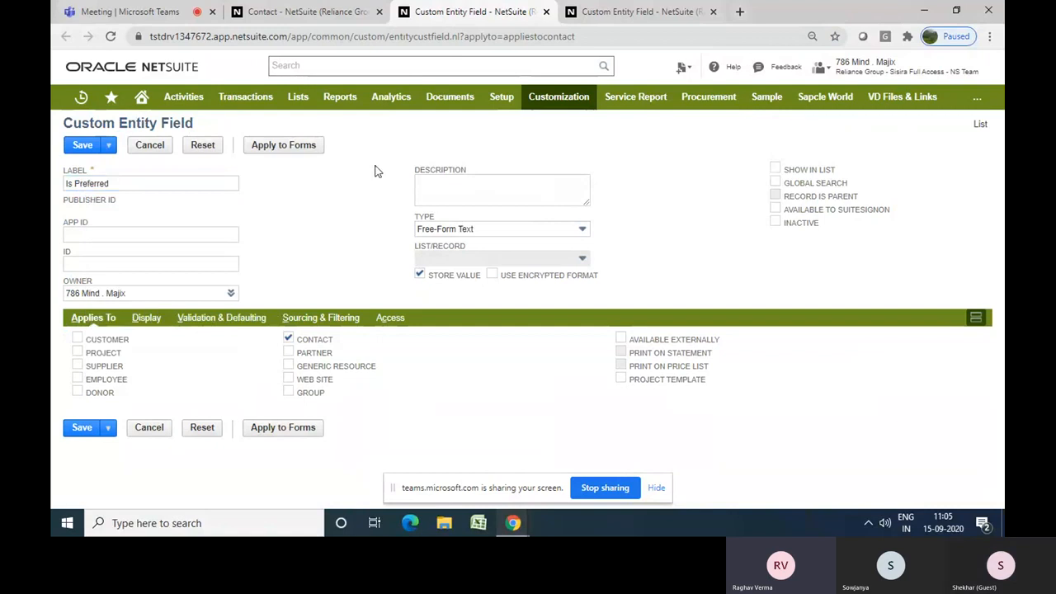
Try applying the field to Customer, Project and Supplier records in addition to Contact
click(288, 339)
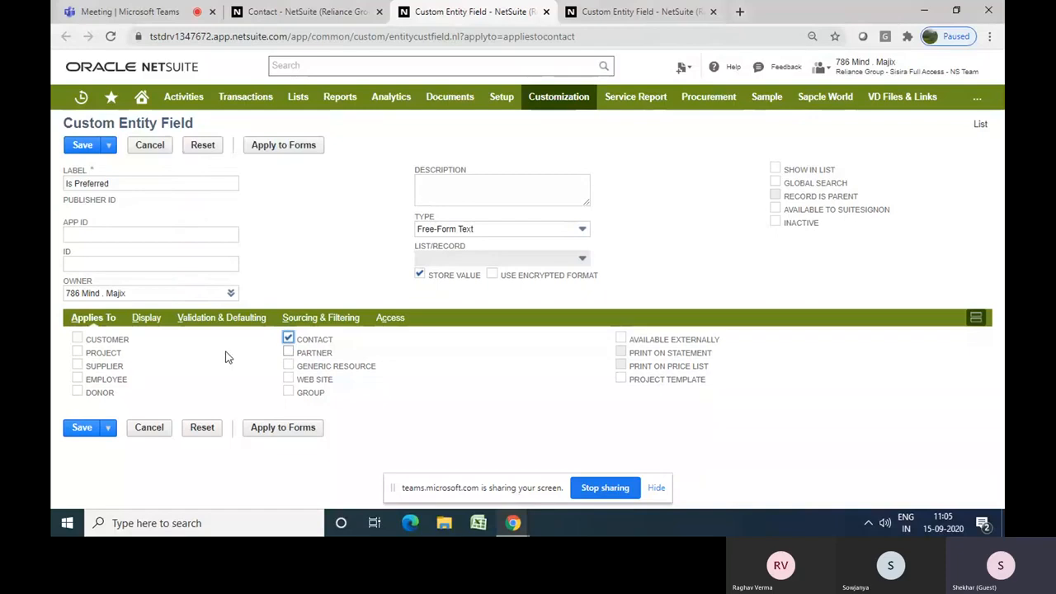
click(77, 338)
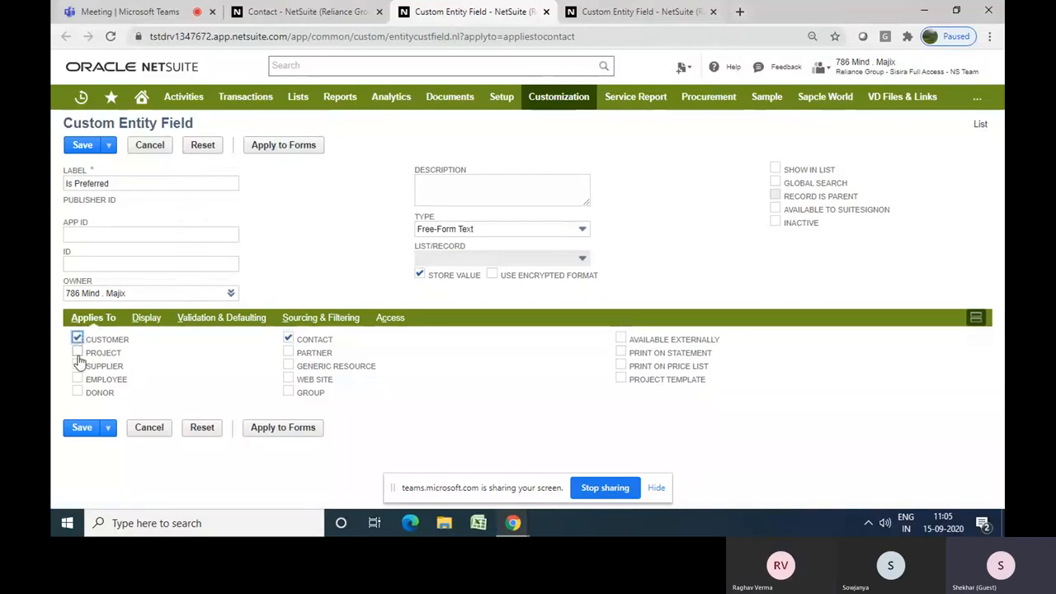
click(76, 352)
click(77, 365)
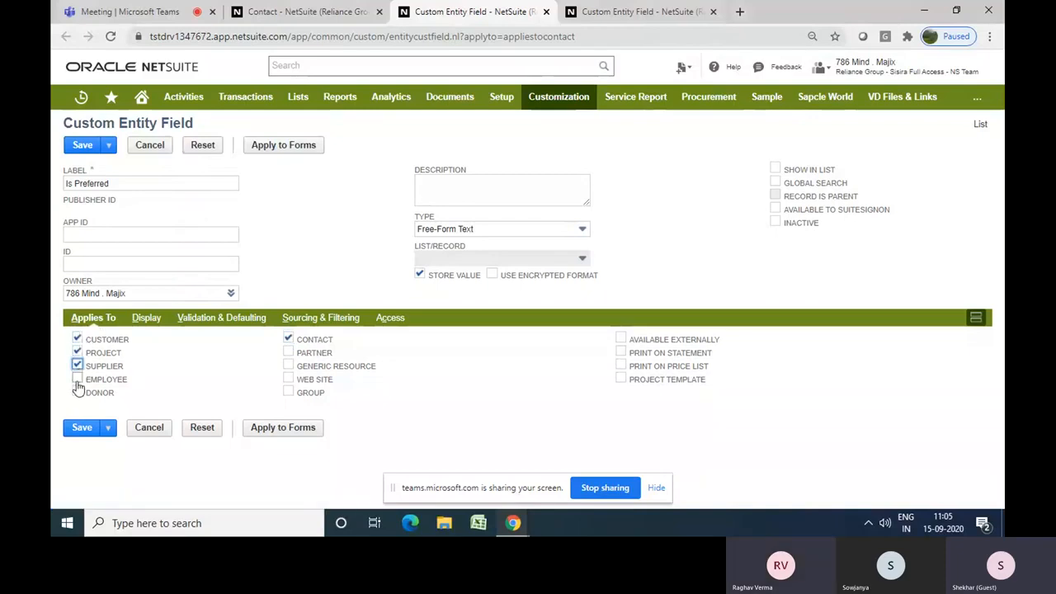
click(76, 366)
click(76, 353)
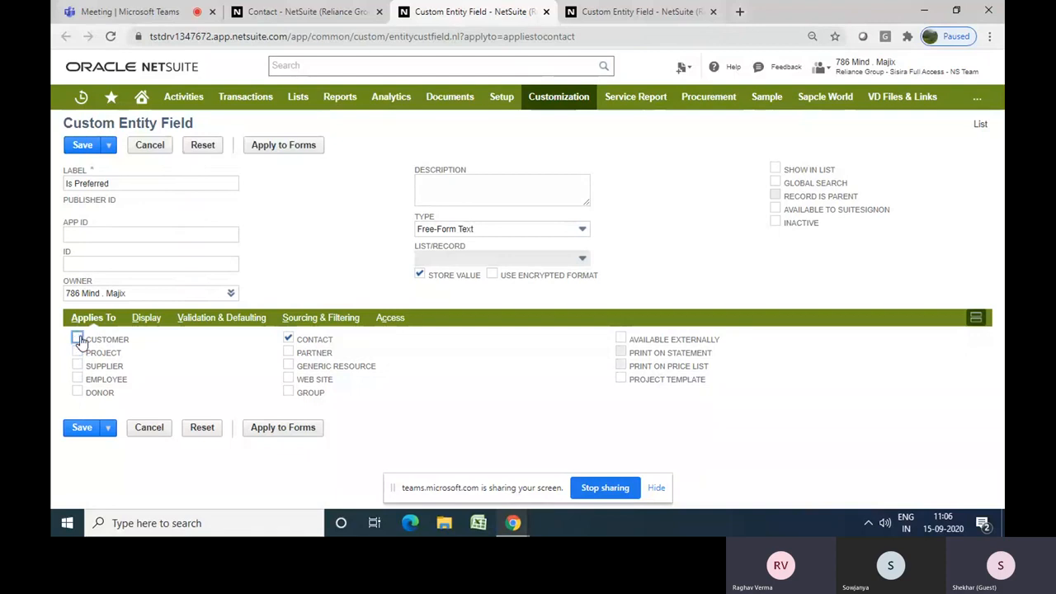
click(77, 338)
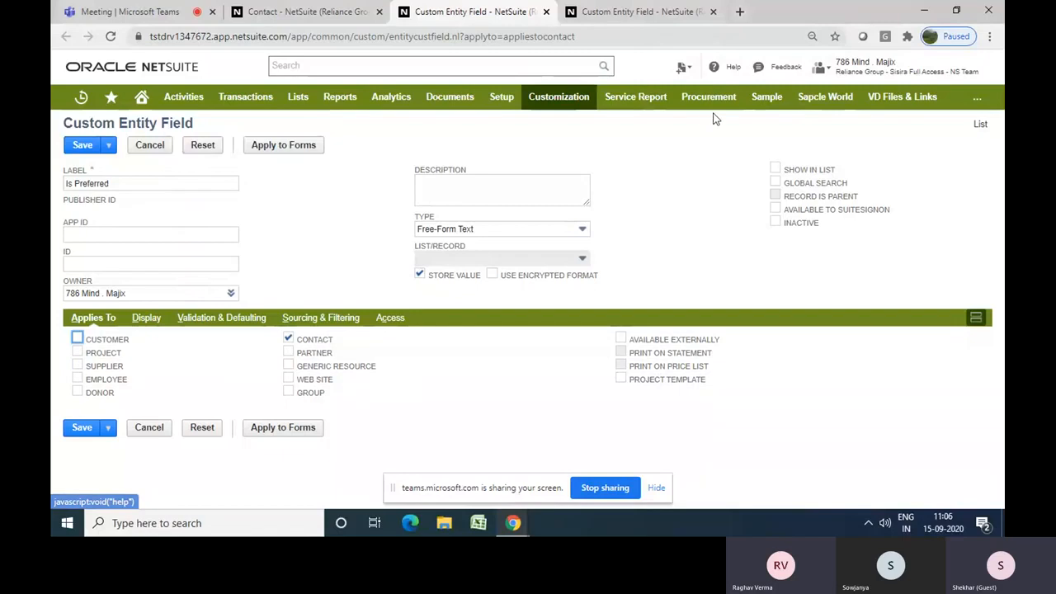
click(613, 18)
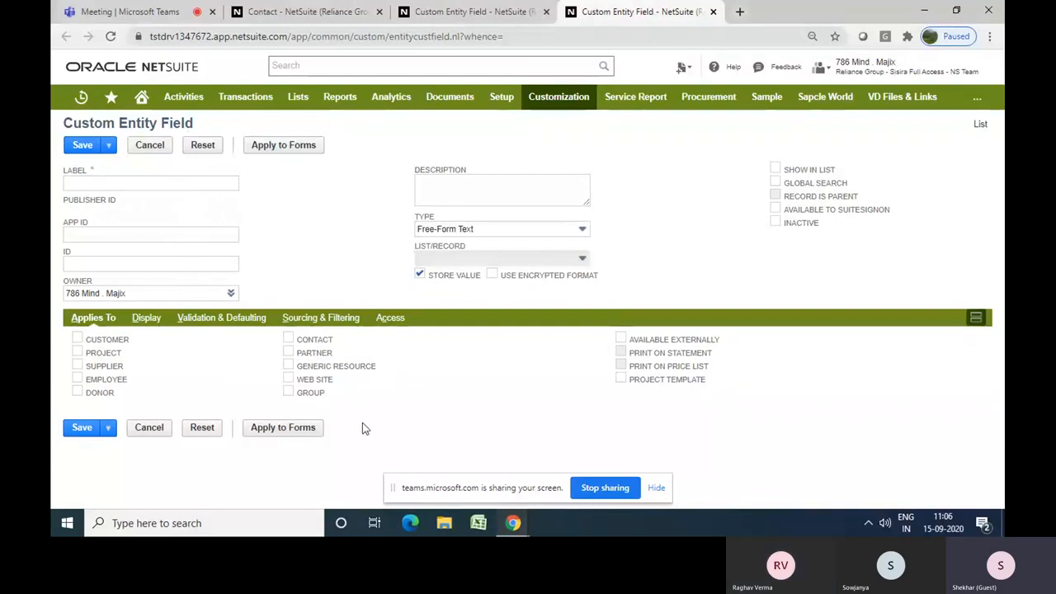
drag(327, 398, 89, 339)
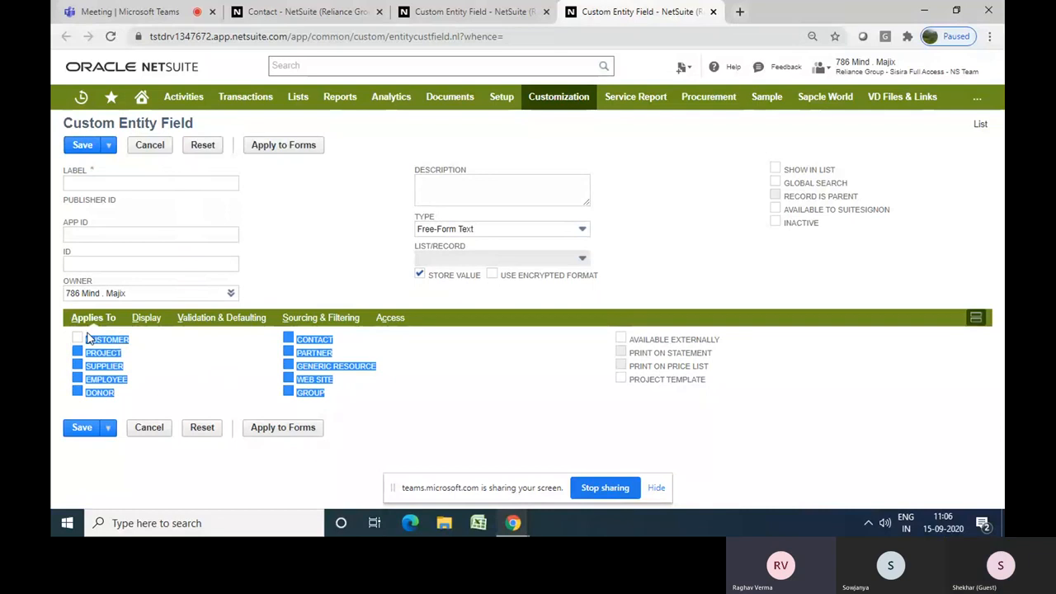
click(573, 149)
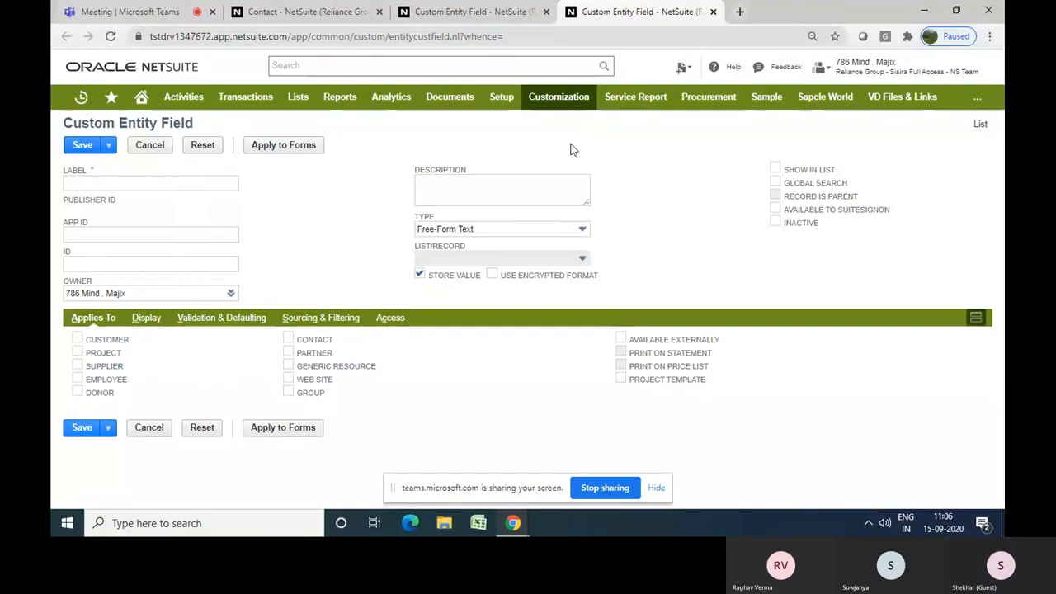
click(444, 15)
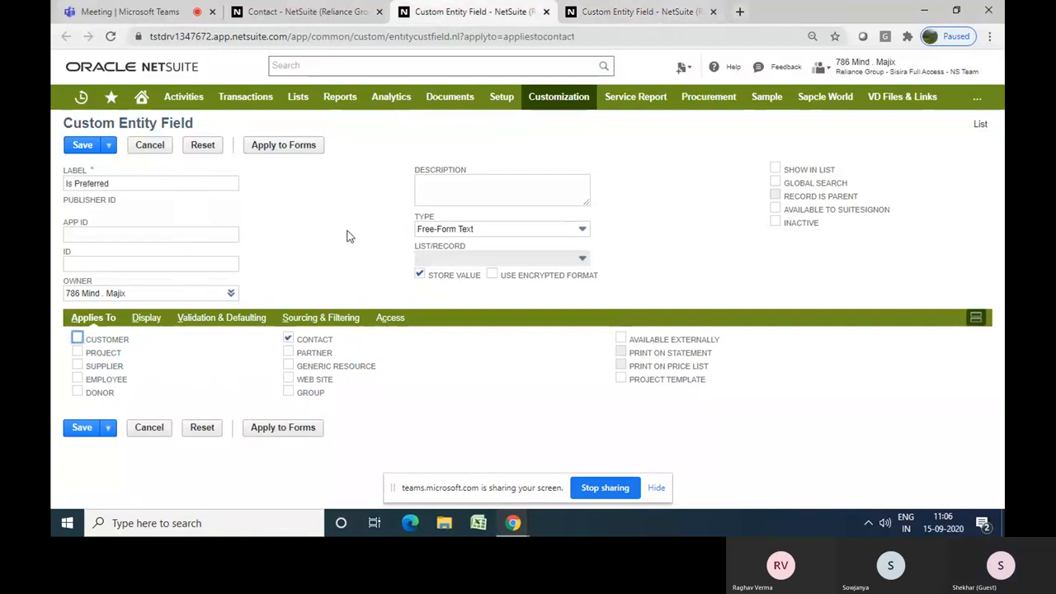
click(271, 18)
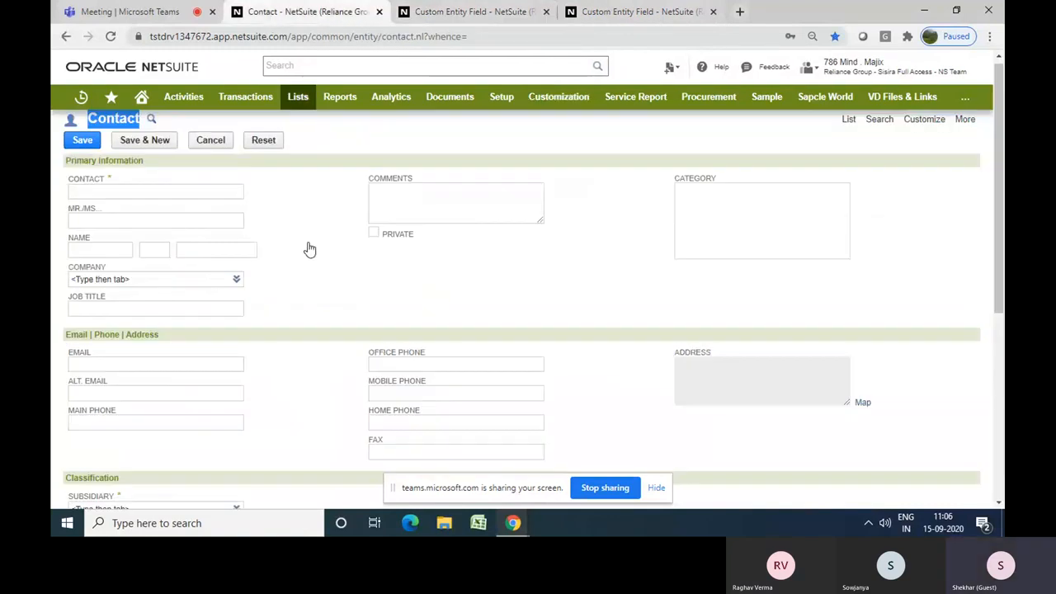
click(503, 9)
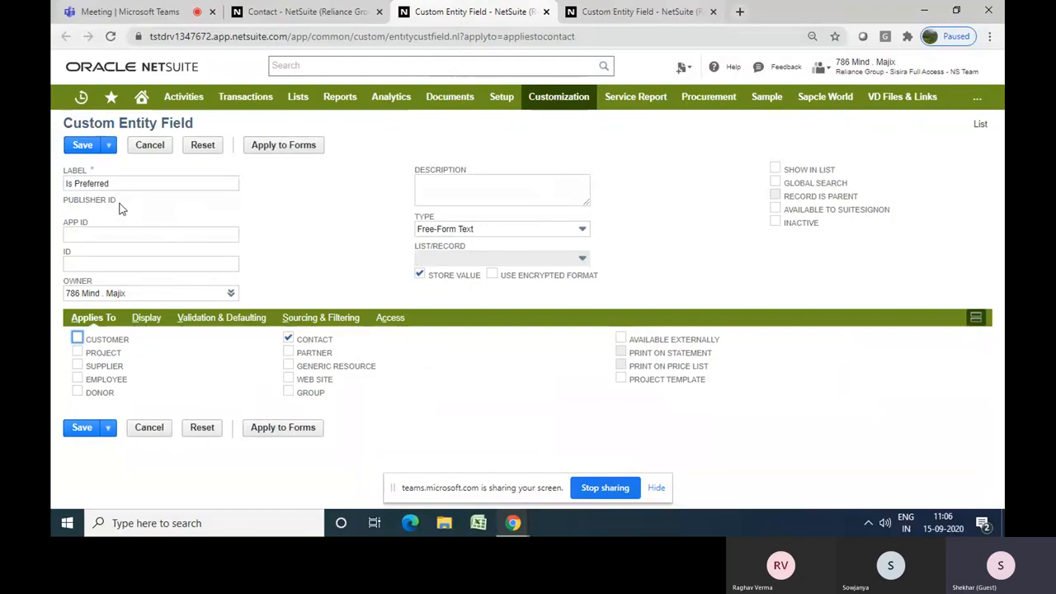
Set the custom field's ID to _ispreferredcontact
click(107, 262)
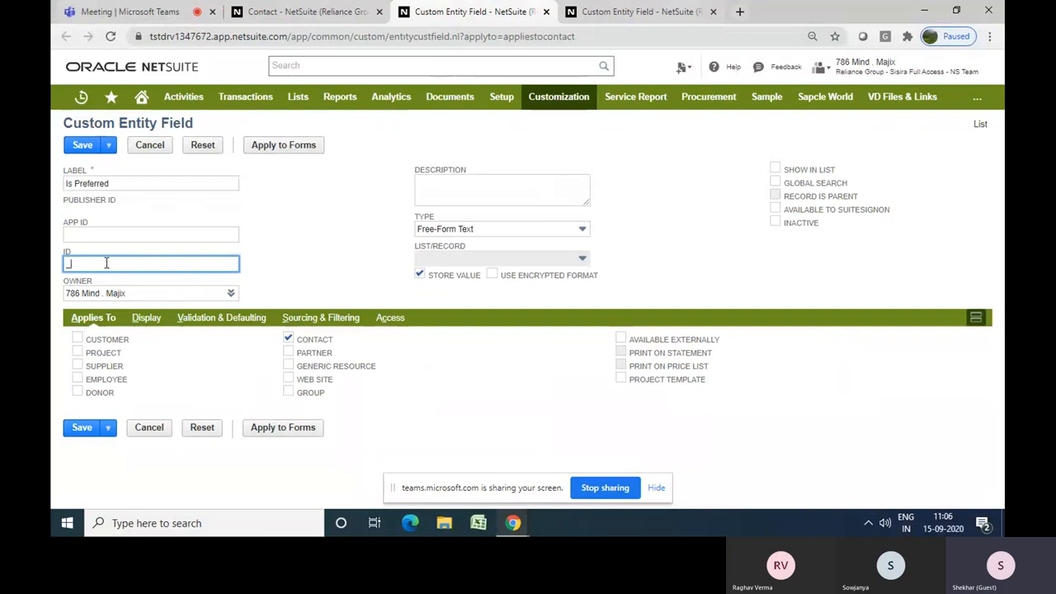
text(_ispreferred)
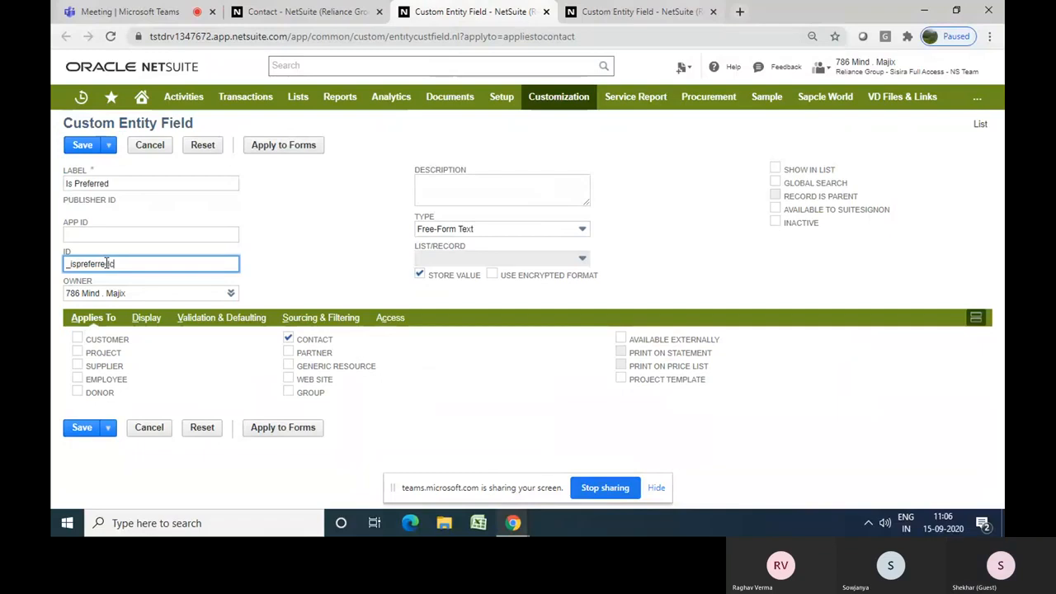
text(contact)
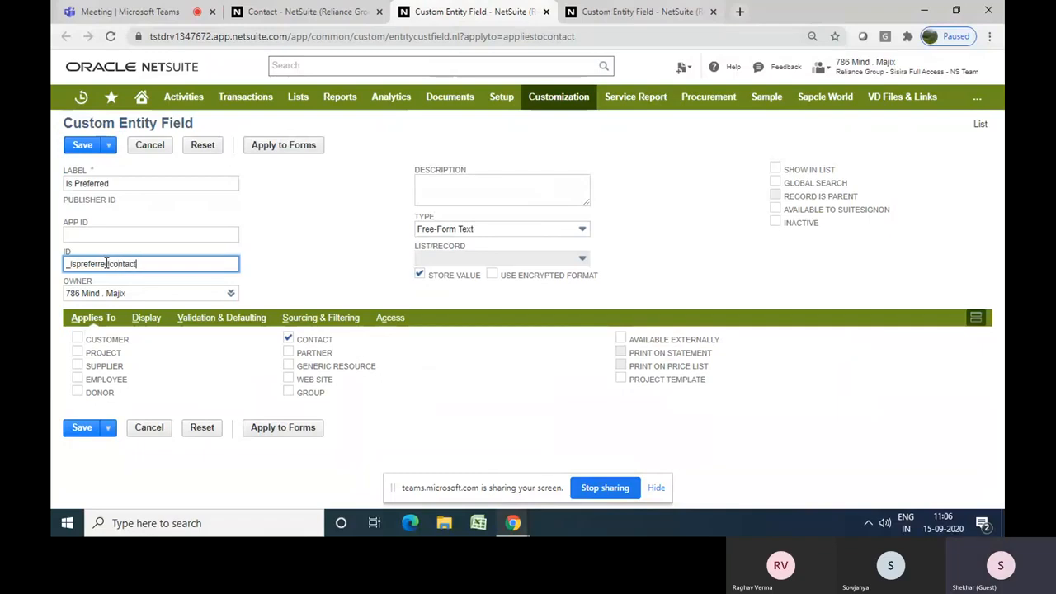
click(300, 294)
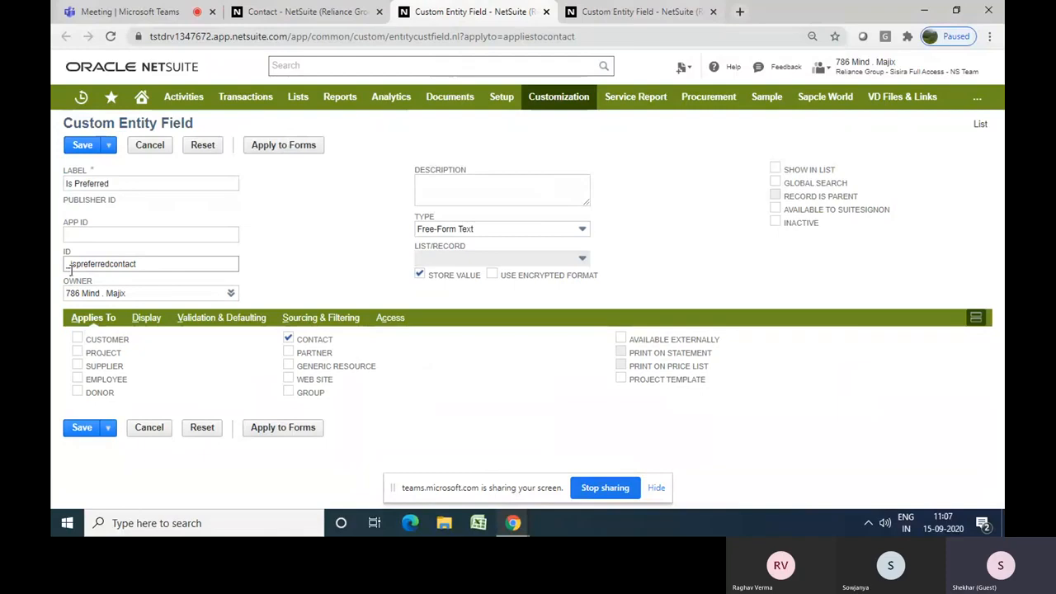
Set the field type to Check Box
click(467, 232)
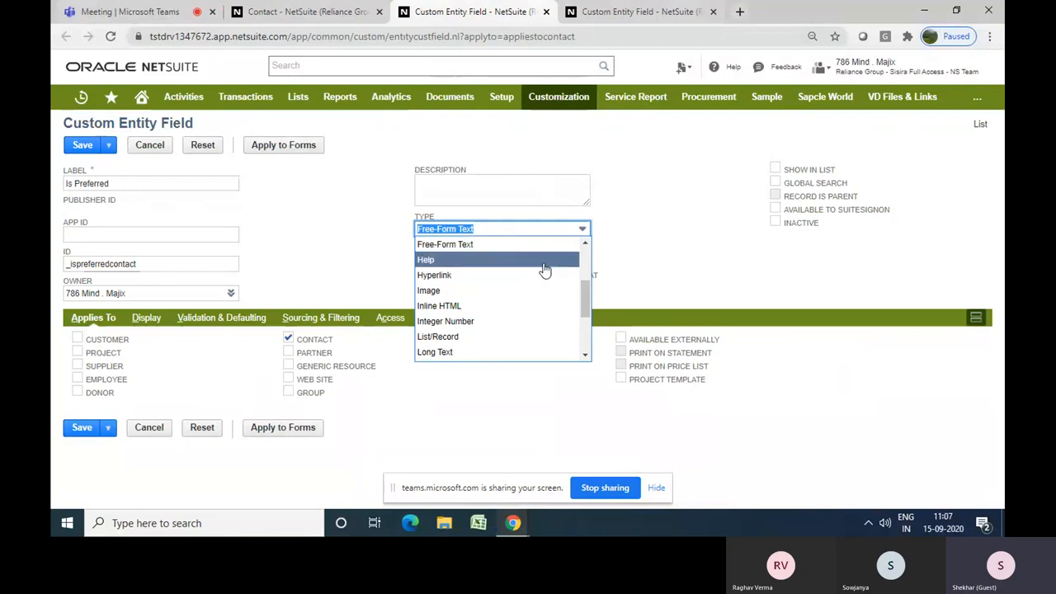
drag(582, 291, 575, 255)
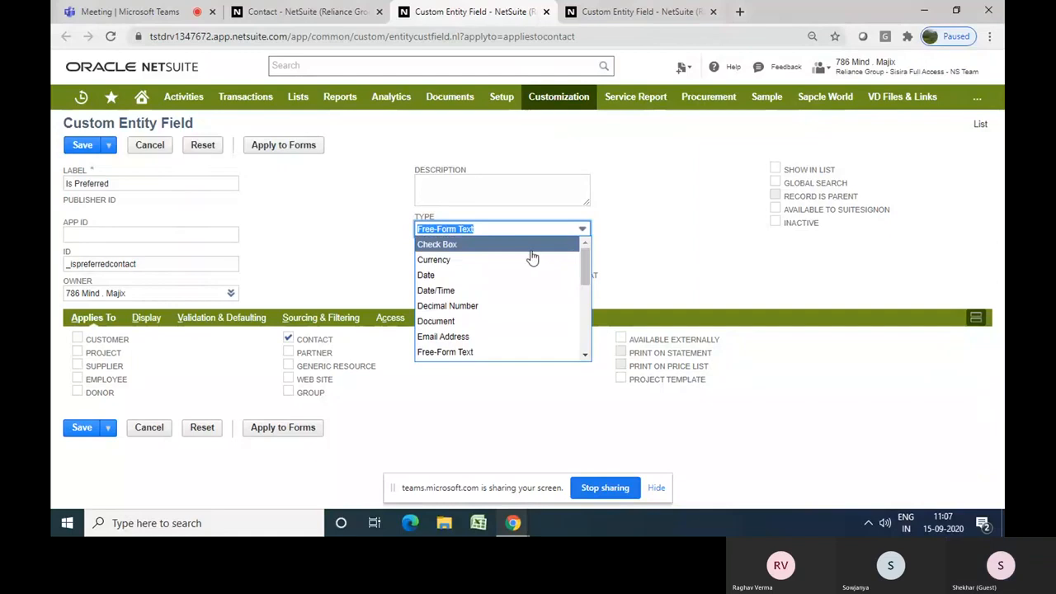
click(532, 258)
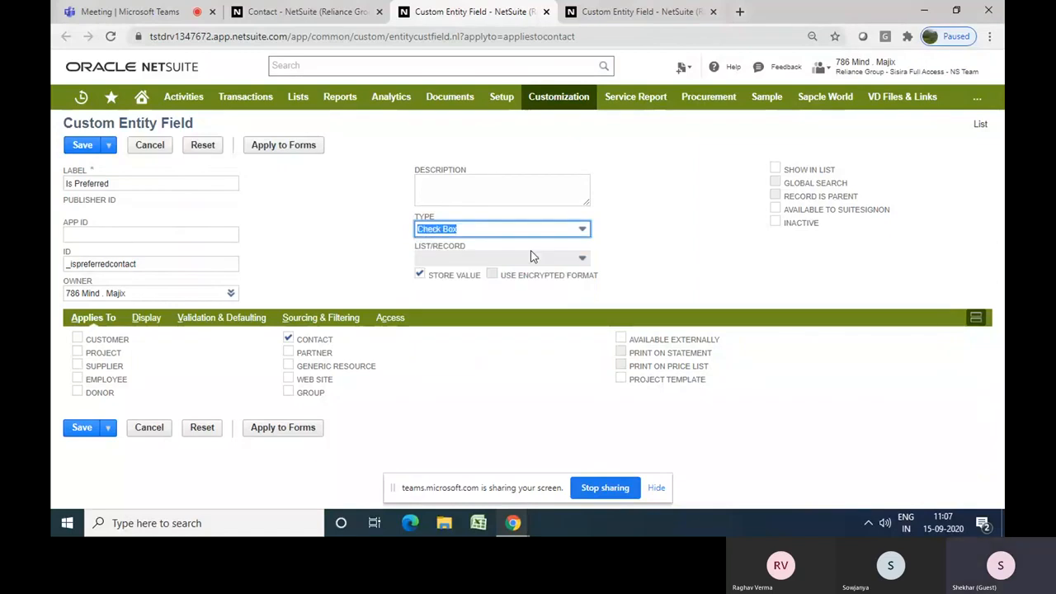
click(378, 248)
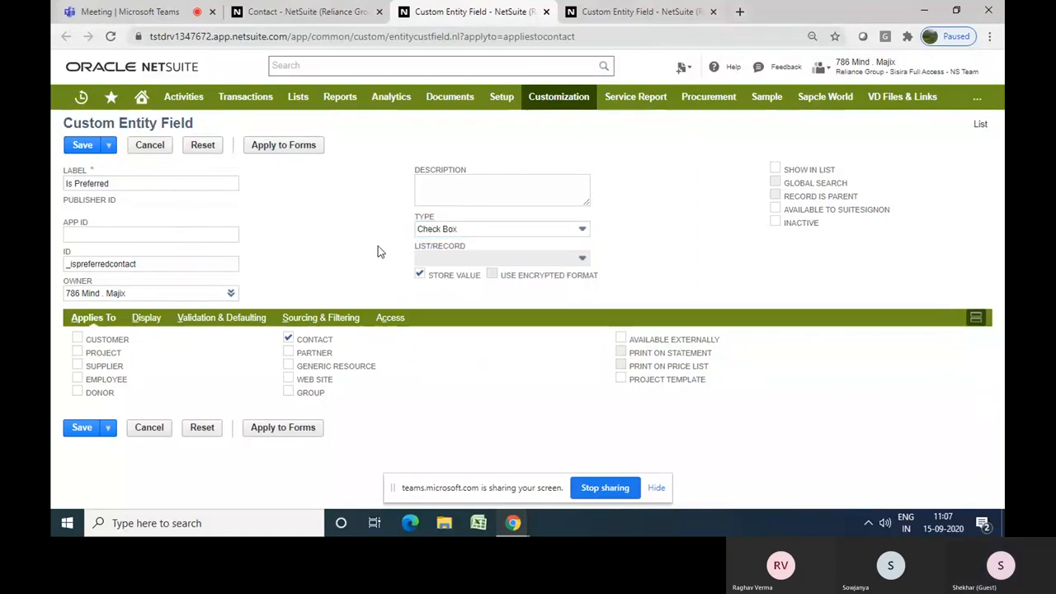
Review the contact form's fields and subtabs to decide where the new field should appear
click(139, 322)
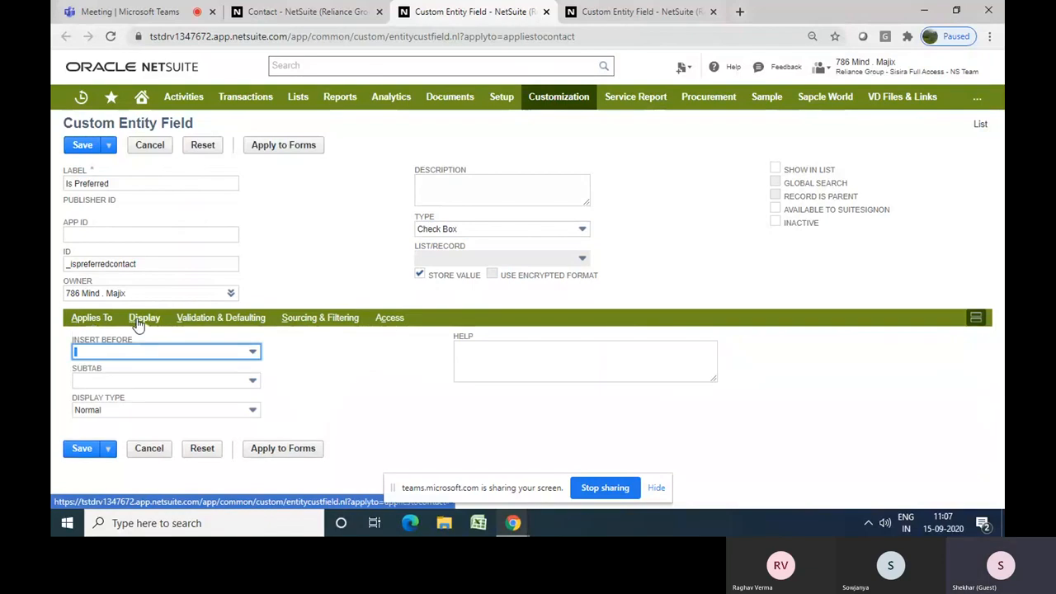
click(333, 254)
click(288, 23)
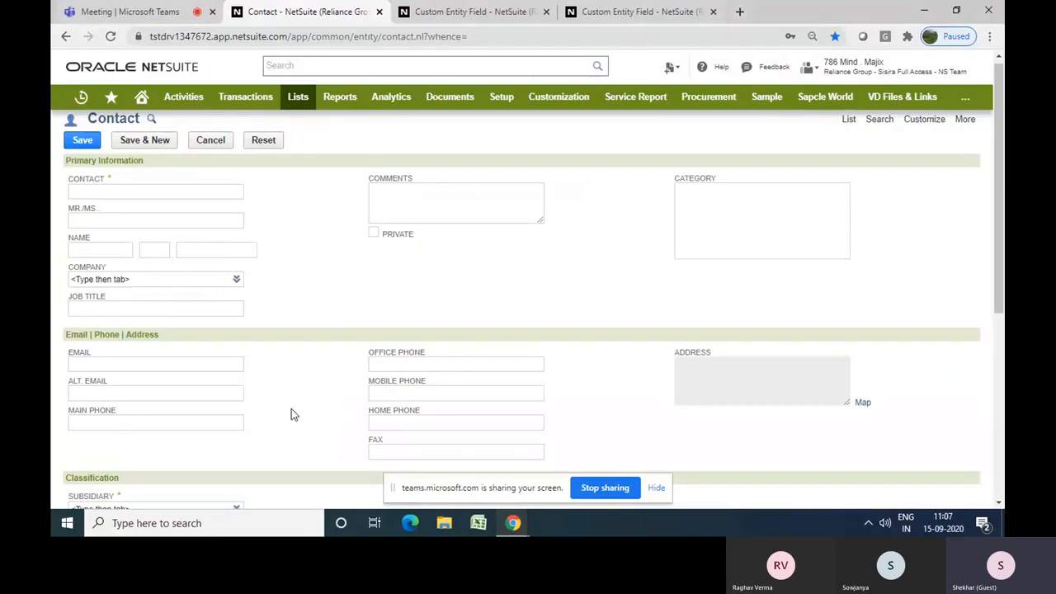
scroll(291, 413, down, 4)
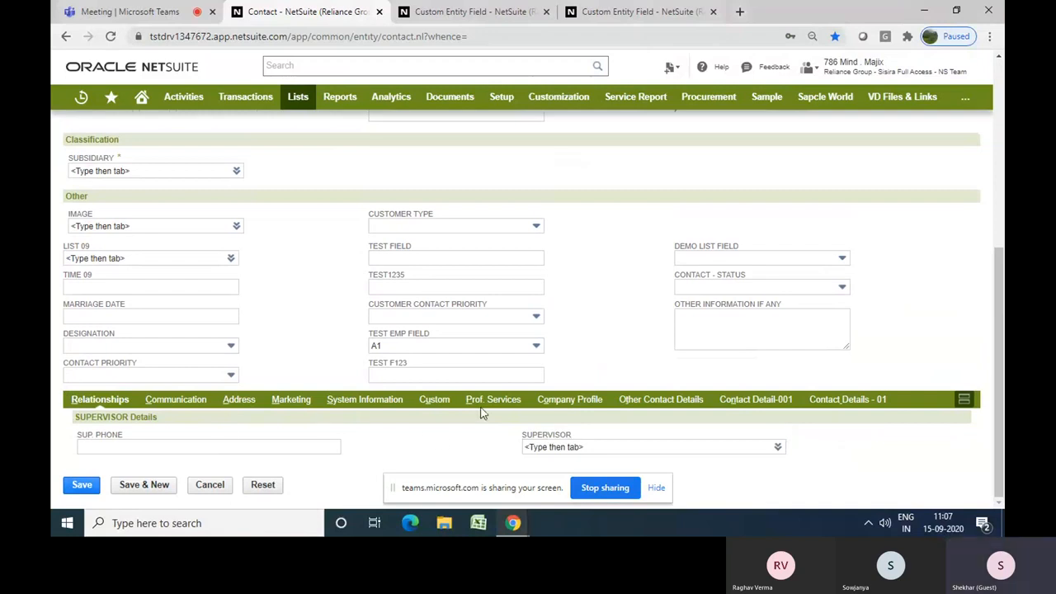
scroll(359, 360, up, 4)
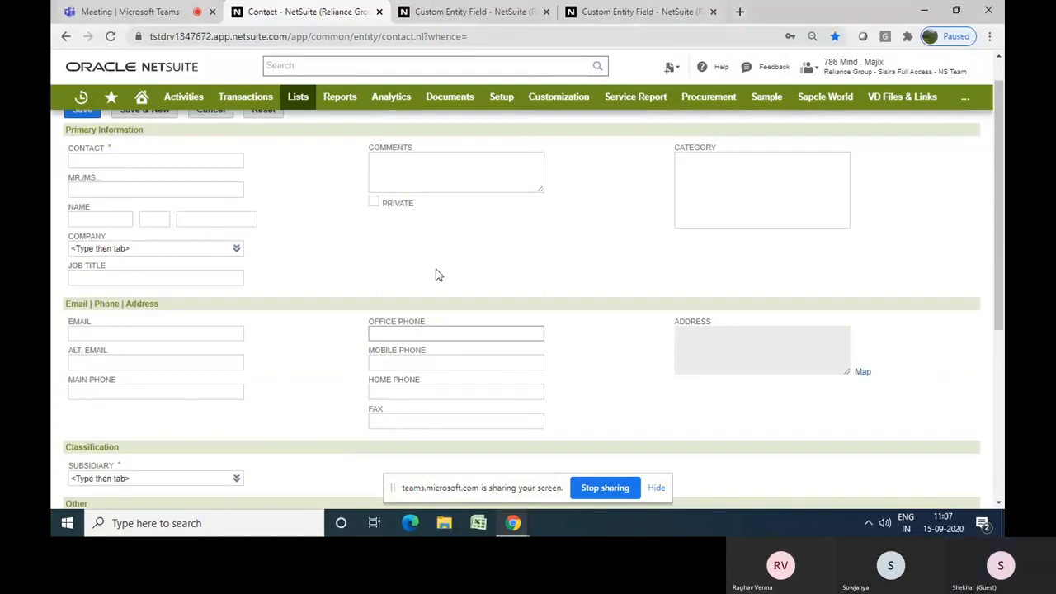
scroll(281, 385, down, 1)
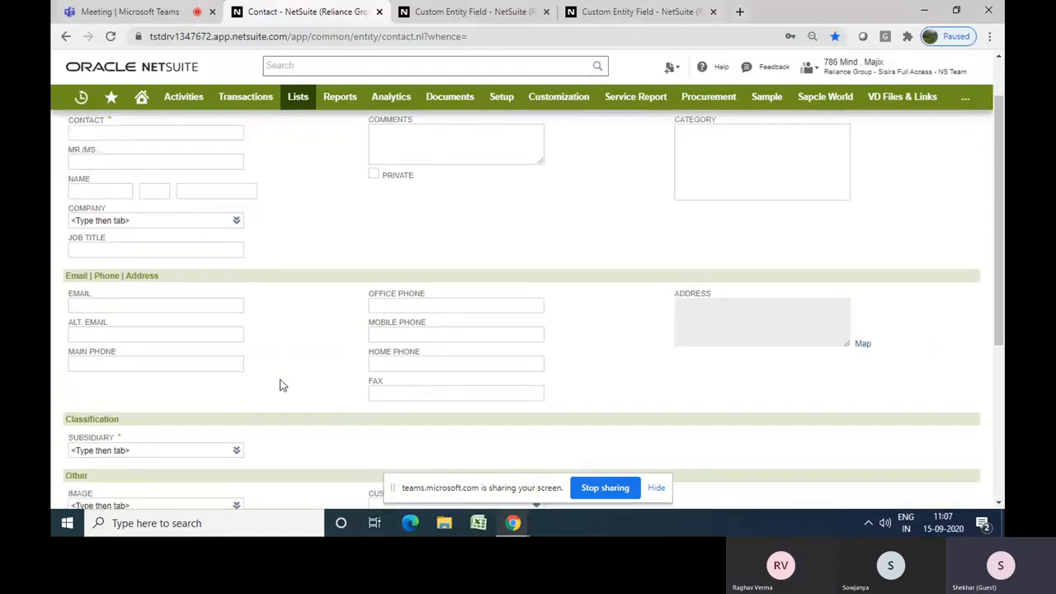
scroll(281, 385, down, 3)
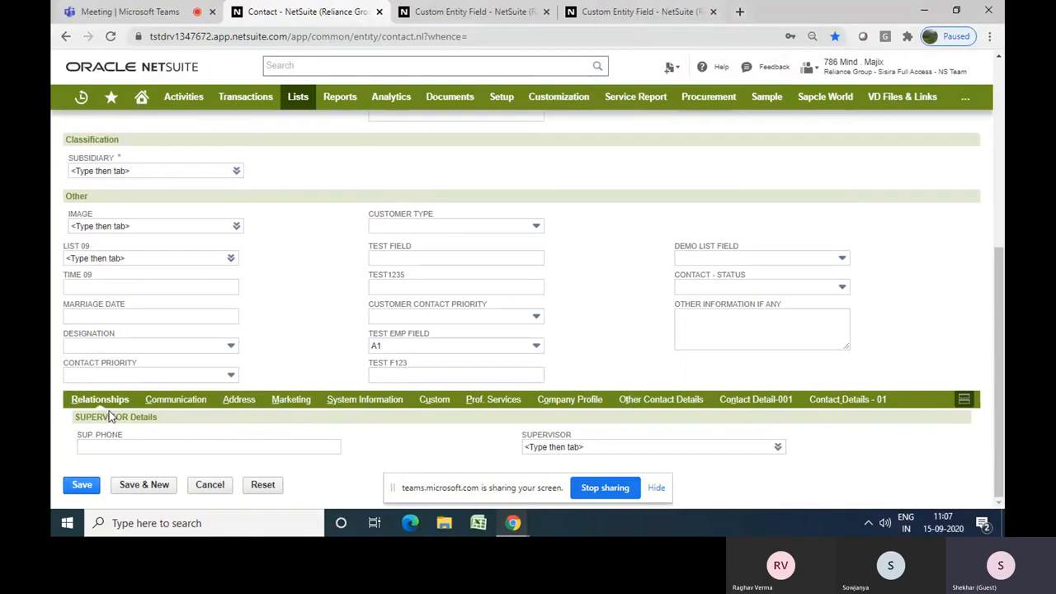
click(173, 403)
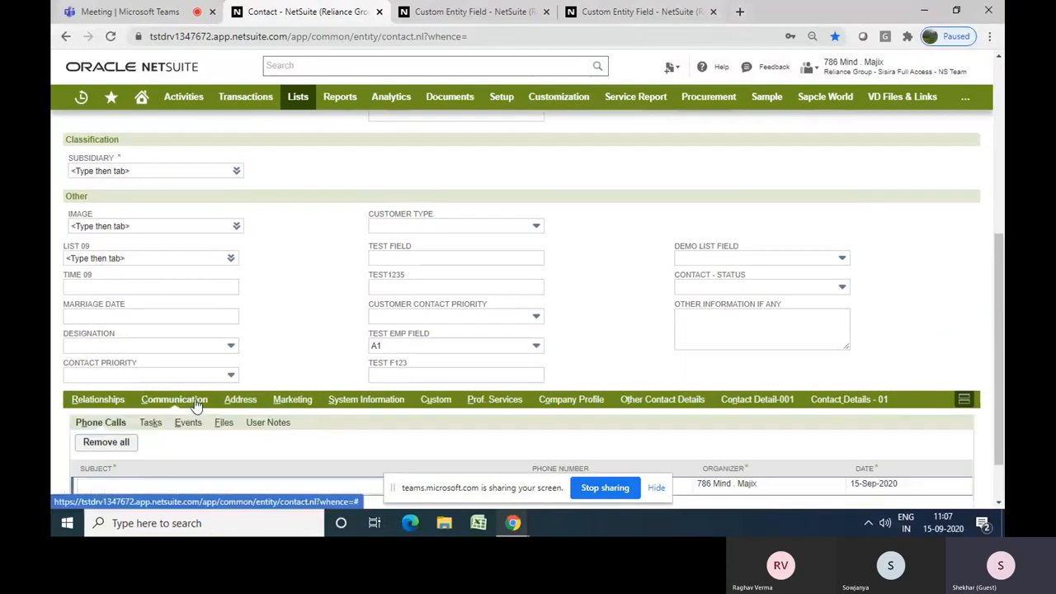
click(241, 402)
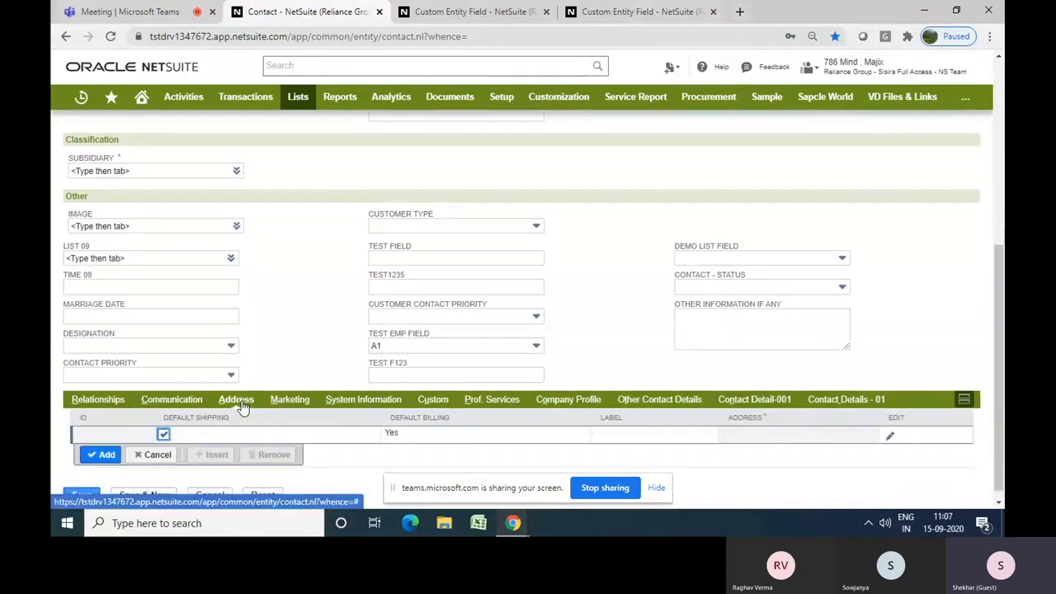
click(287, 402)
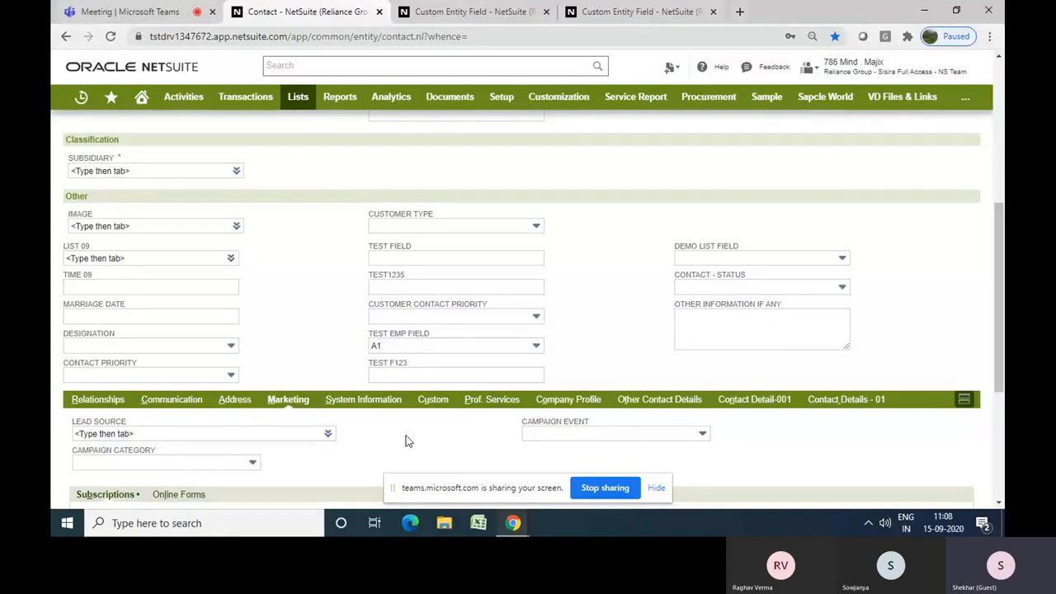
click(433, 400)
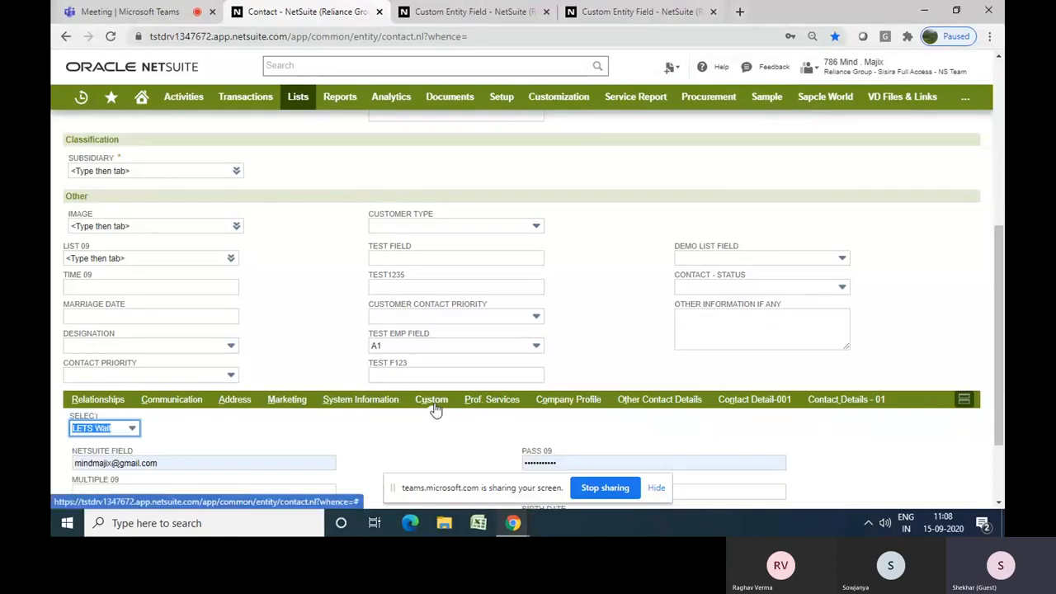
click(305, 337)
scroll(303, 339, down, 3)
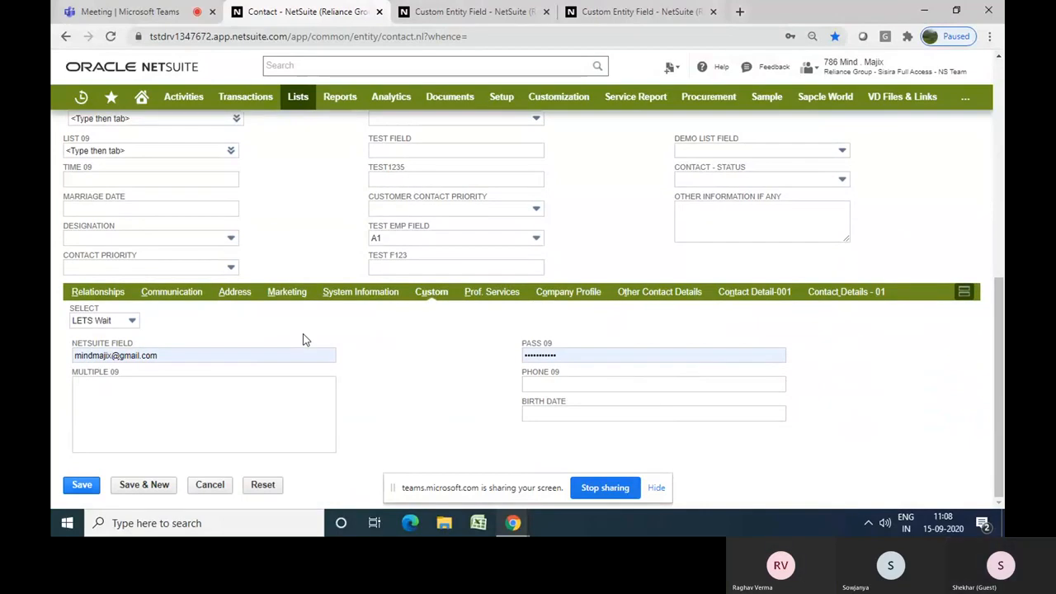
click(96, 292)
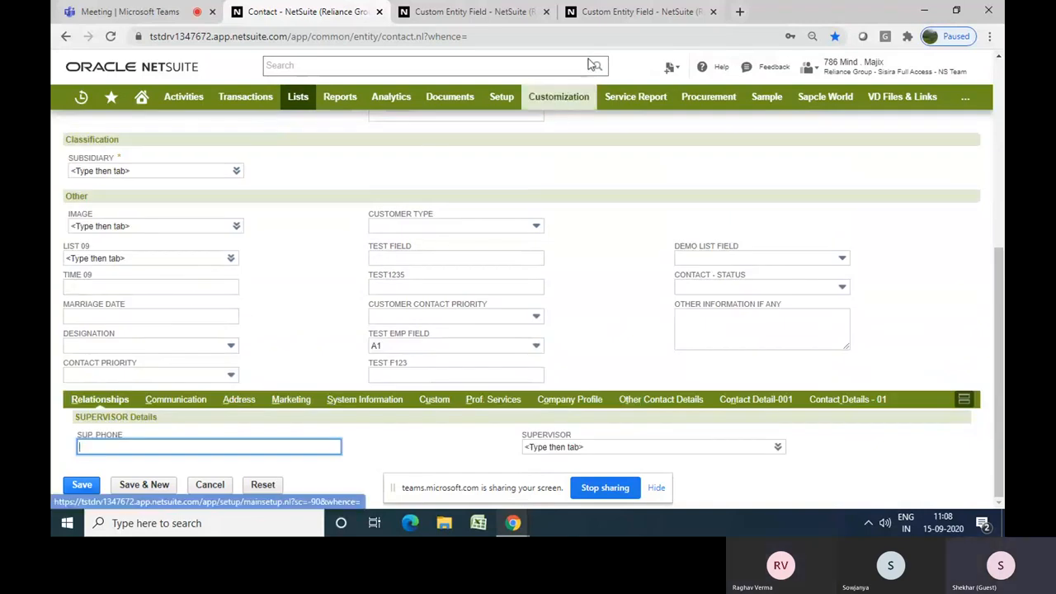
Set the field's display subtab to Main on the Is Preferred field form
click(490, 19)
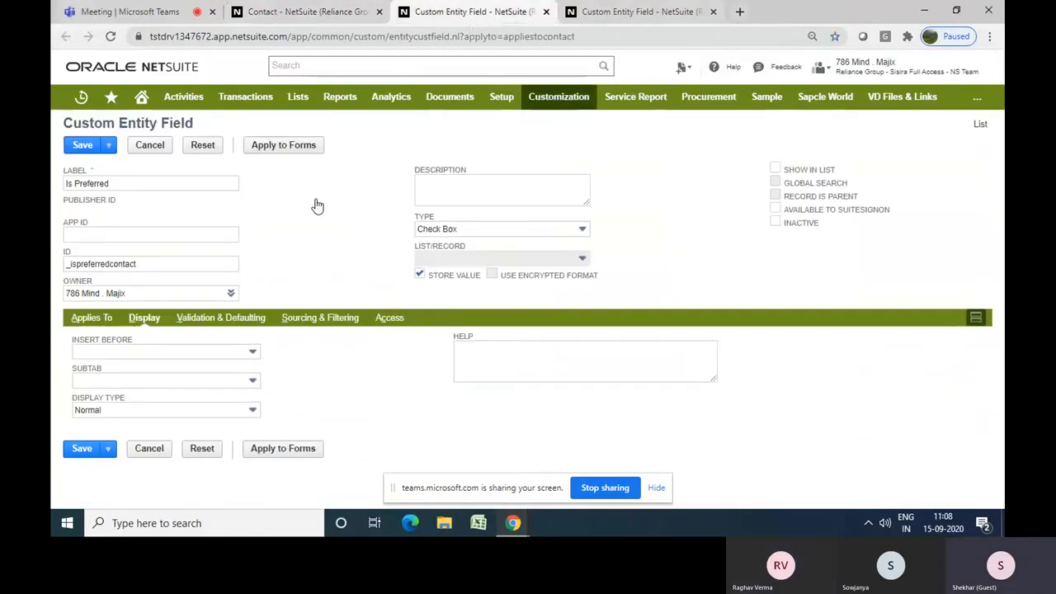
click(151, 384)
text(Main)
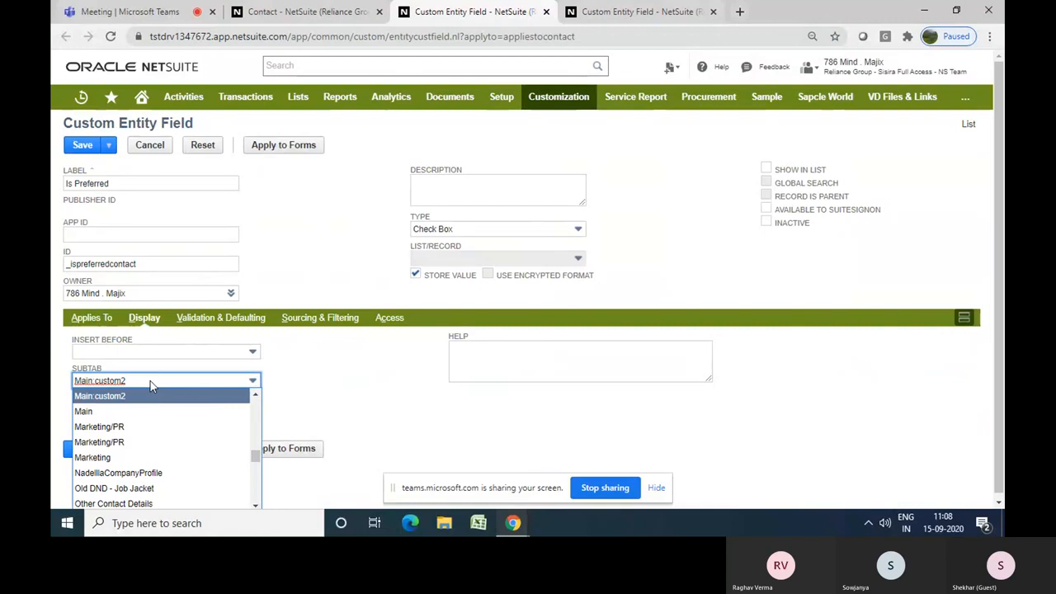
key(Return)
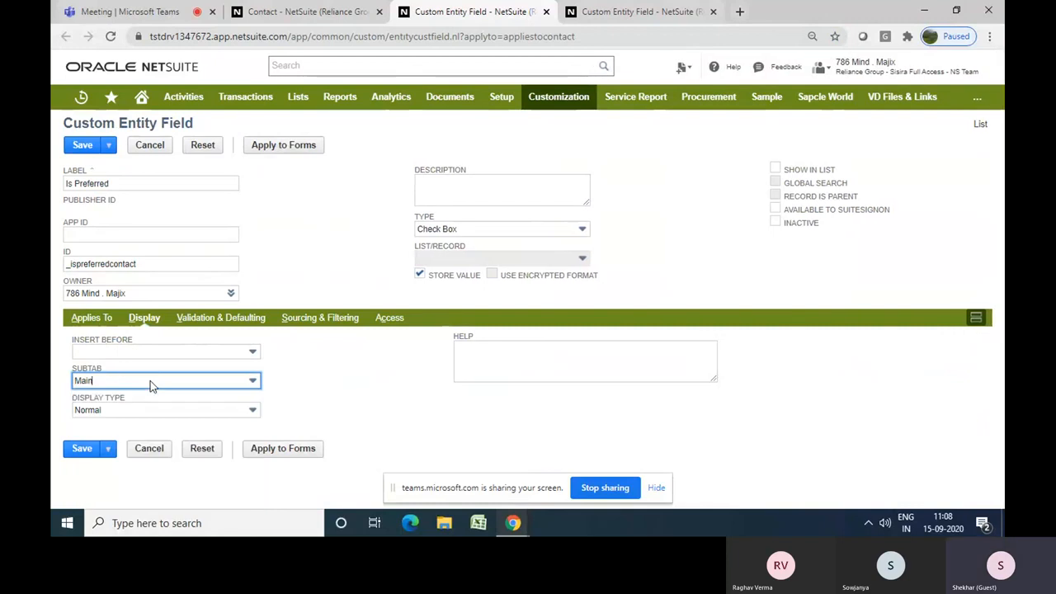
click(357, 385)
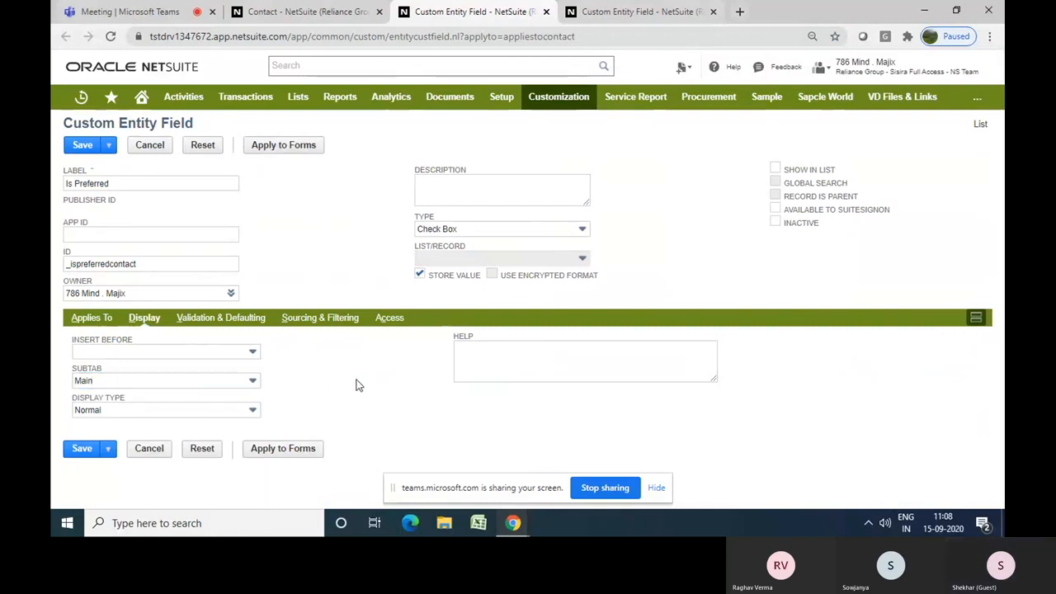
Enter the help text "Mark this check box as true if this customer is preferred contact."
click(490, 364)
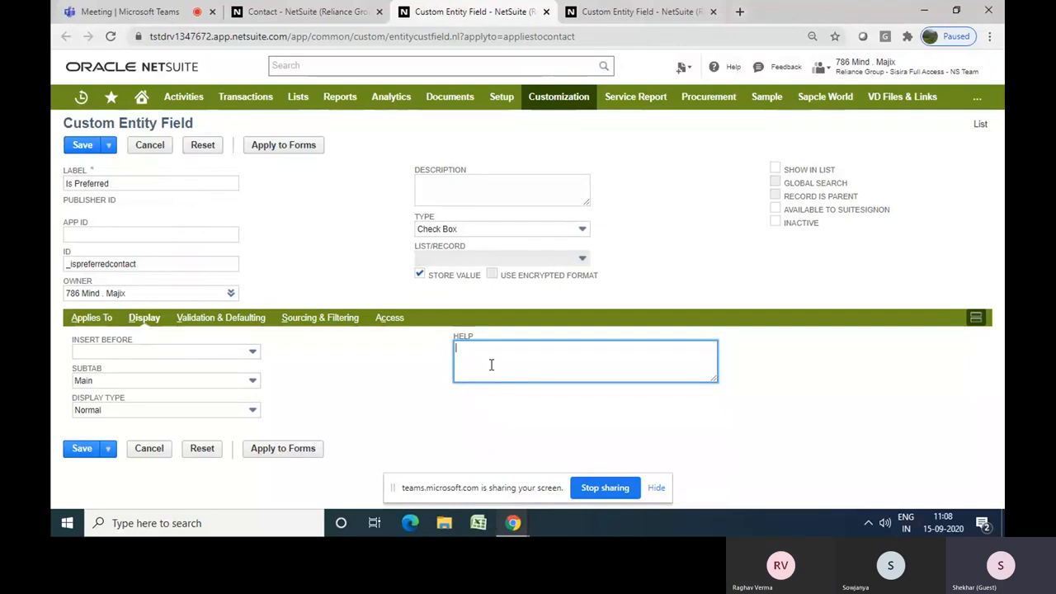
text(Mar)
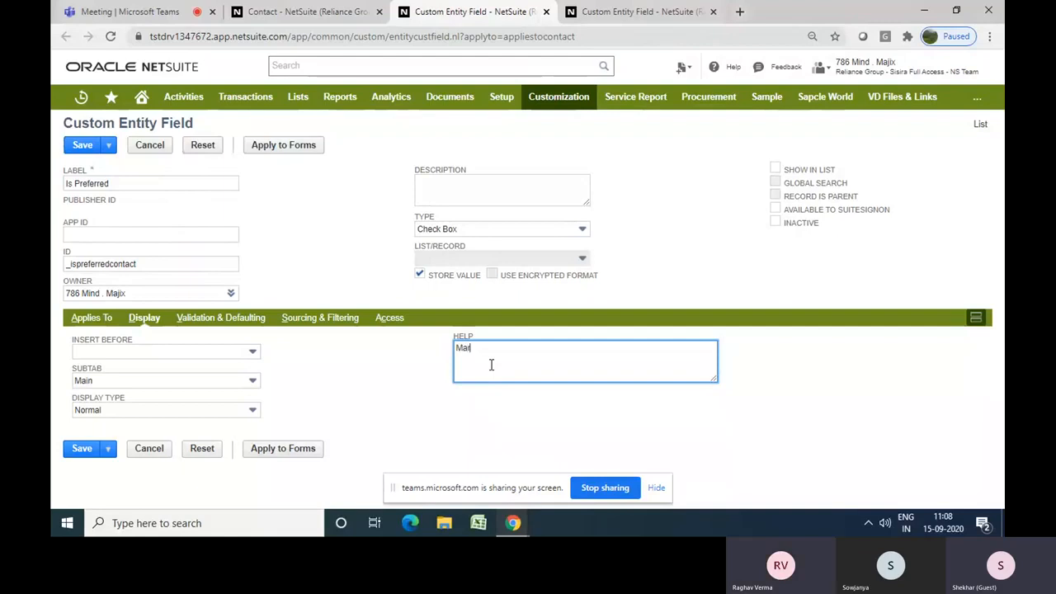
text(k )
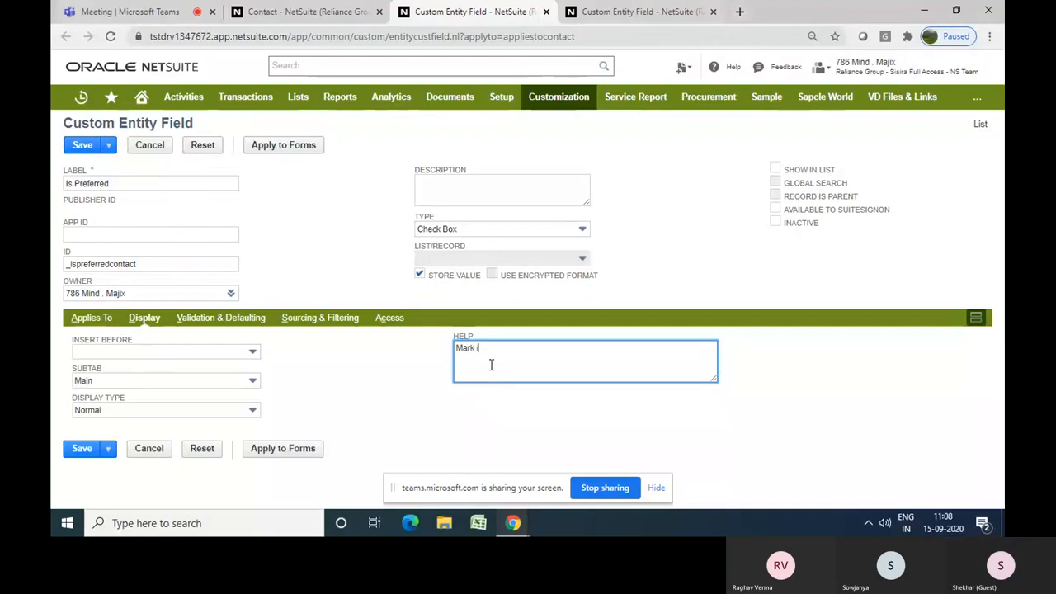
text(this check bo)
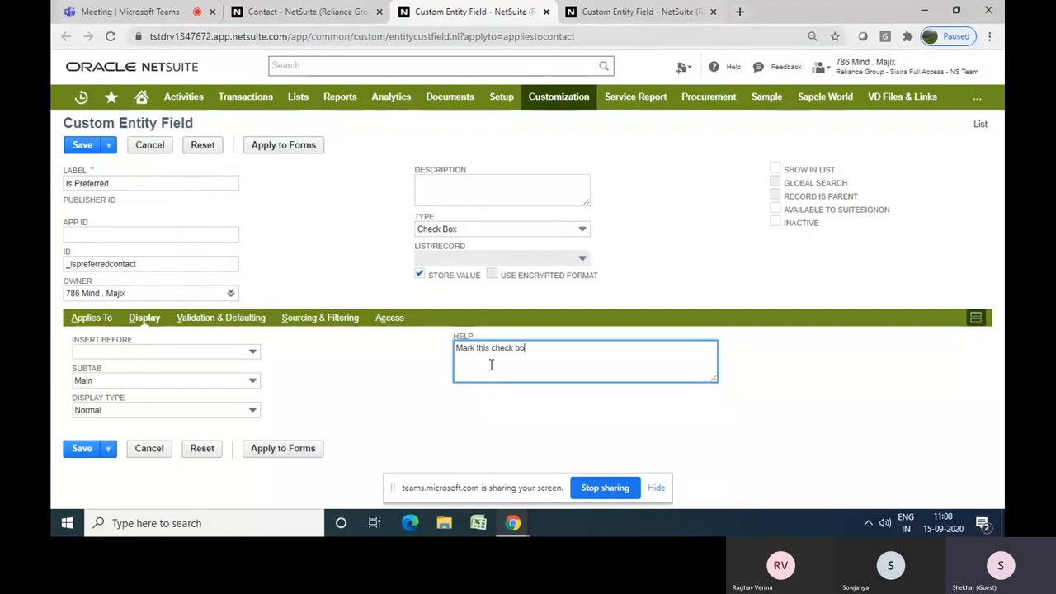
text(x as true if)
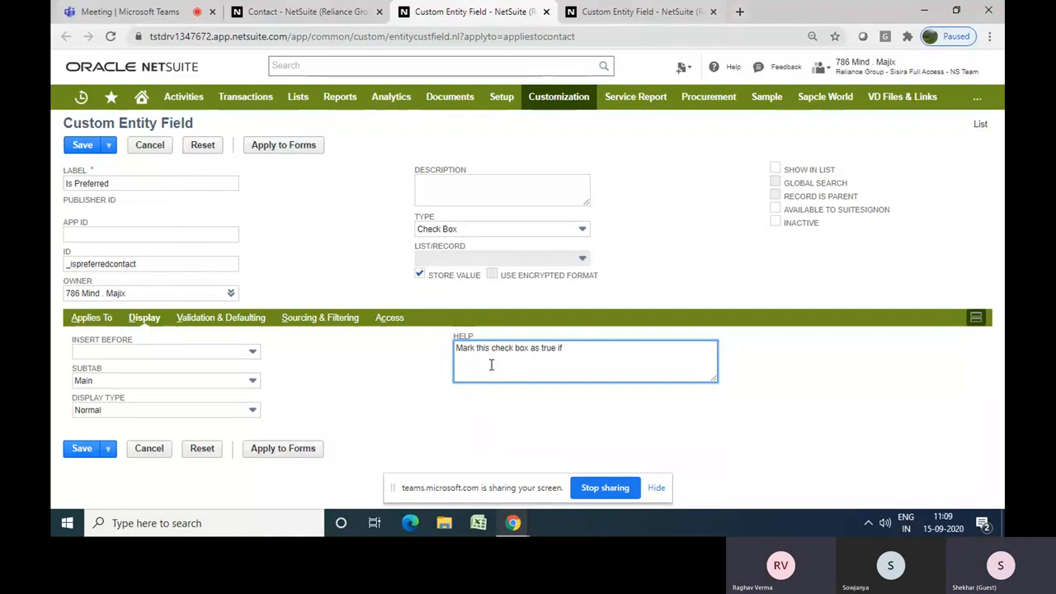
text( this c)
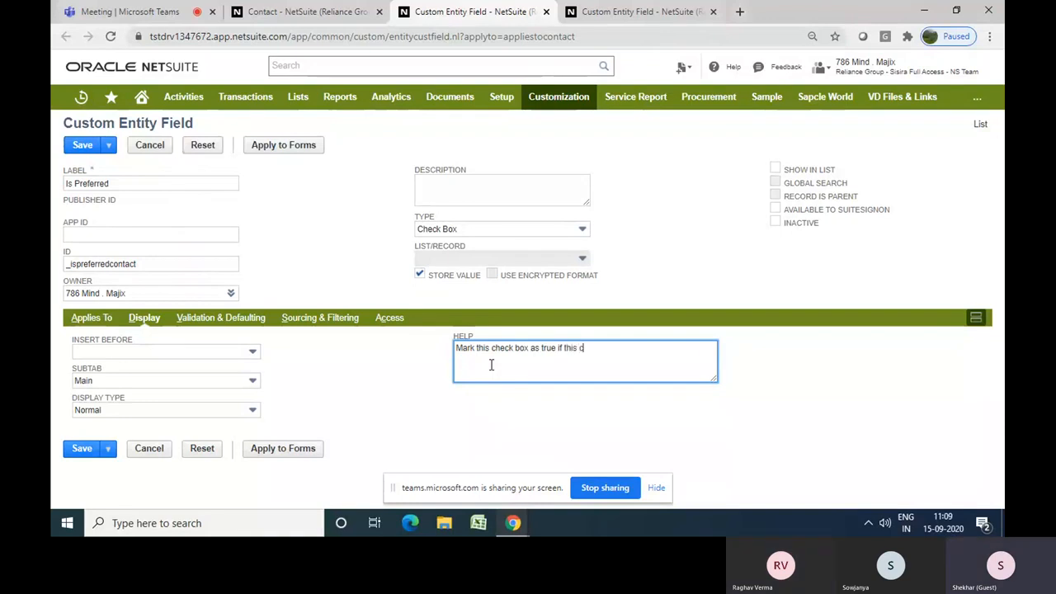
text(ustomer is)
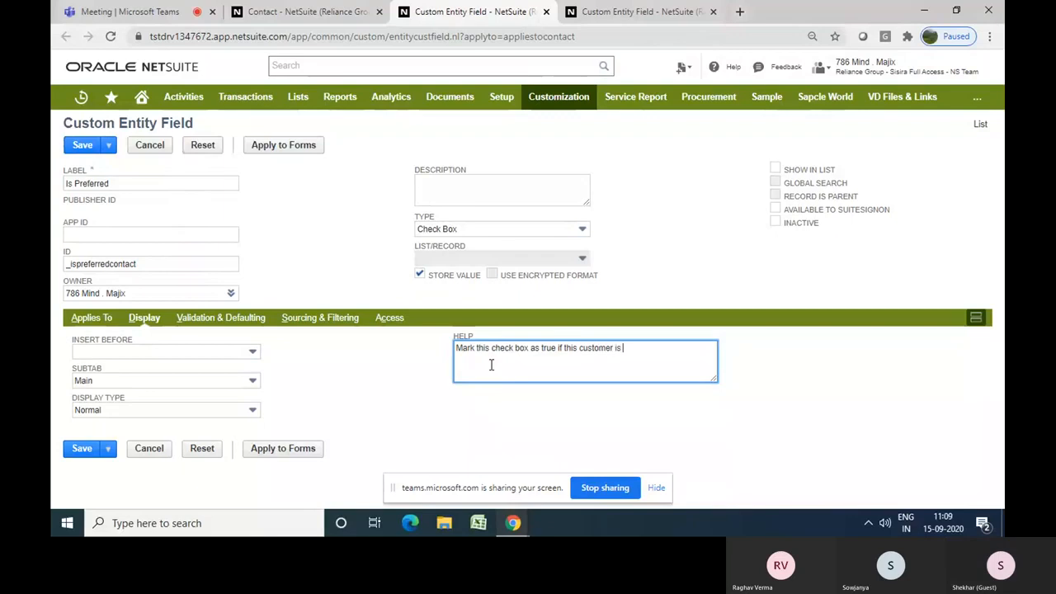
text( preffered)
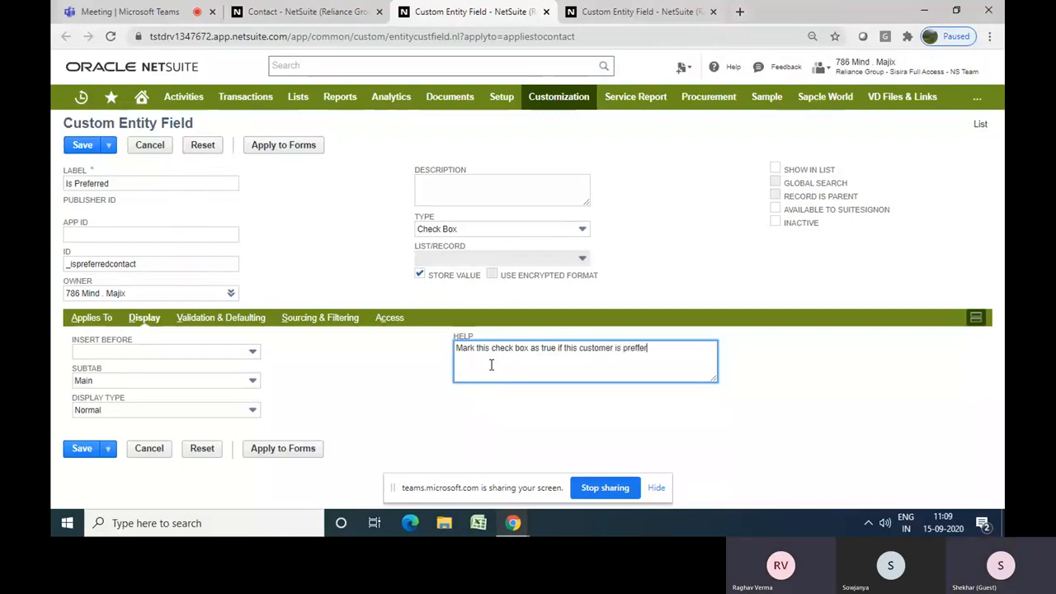
key(BackSpace)
key(BackSpace)
key(BackSpace)
key(BackSpace)
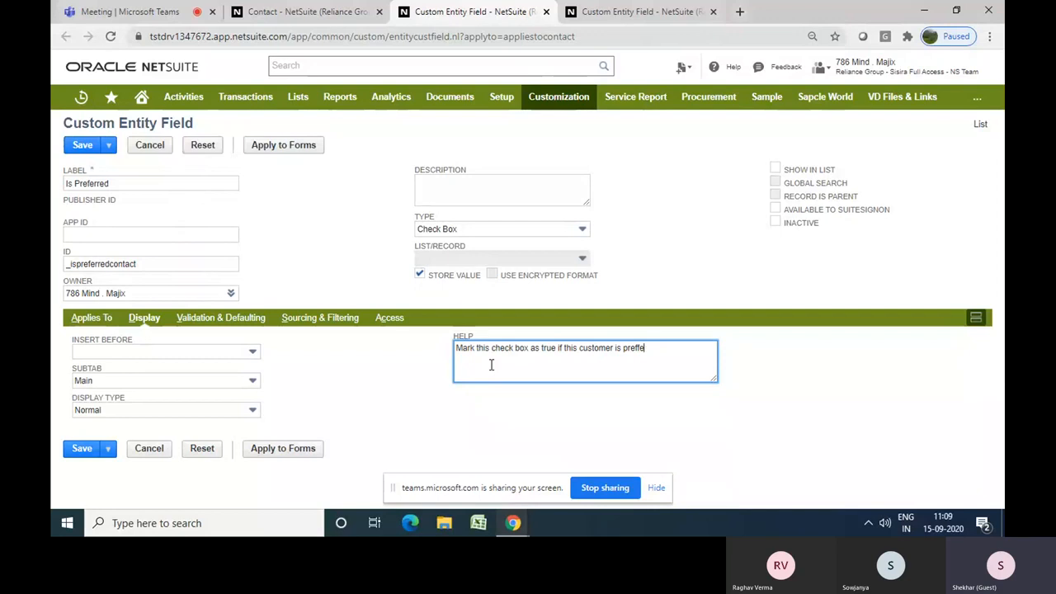
text(erre)
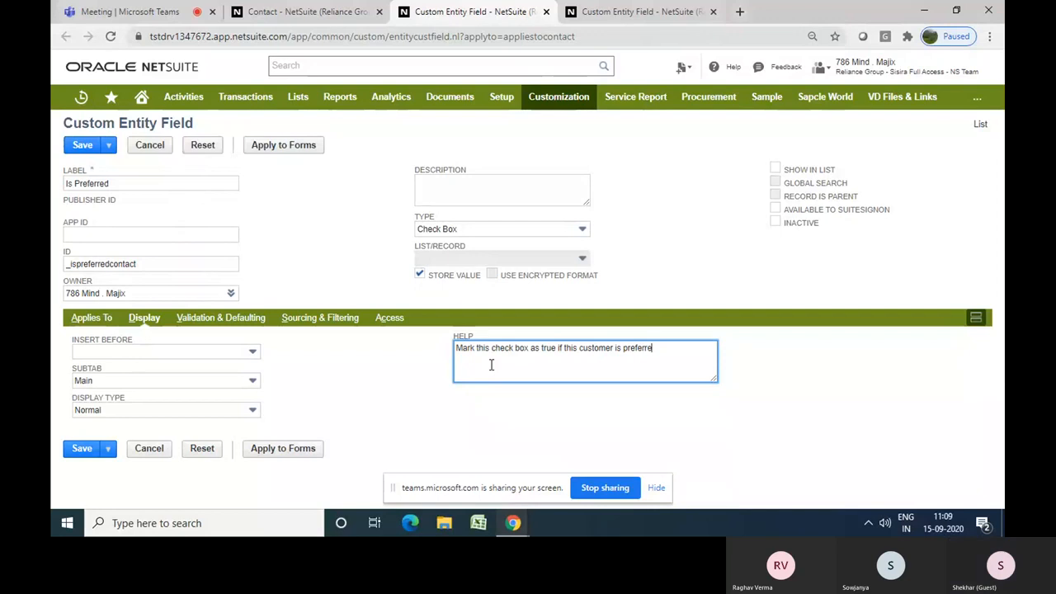
text(d cotact)
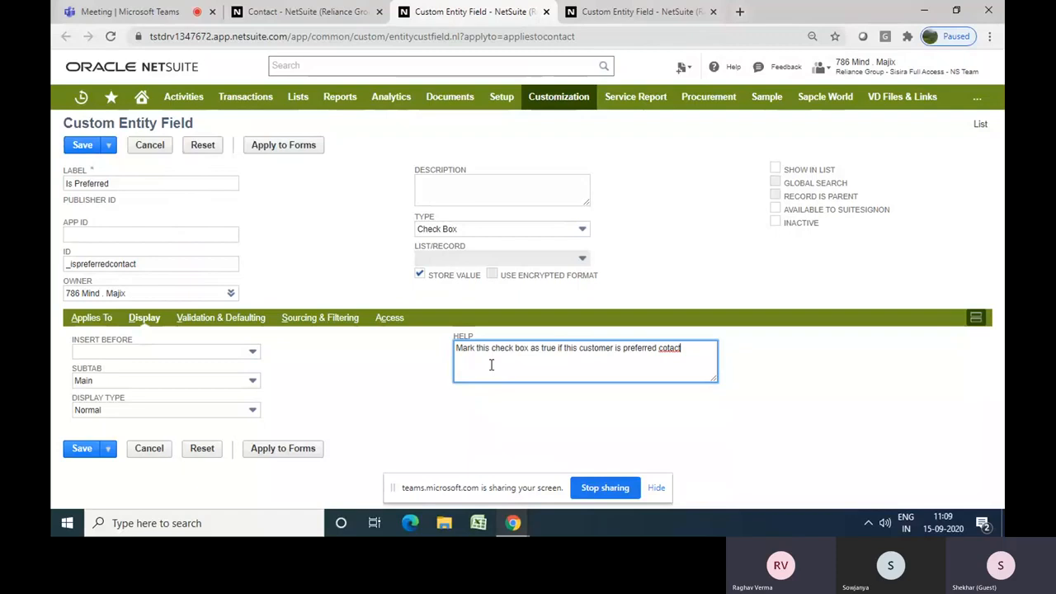
key(BackSpace)
key(BackSpace)
text(ntac)
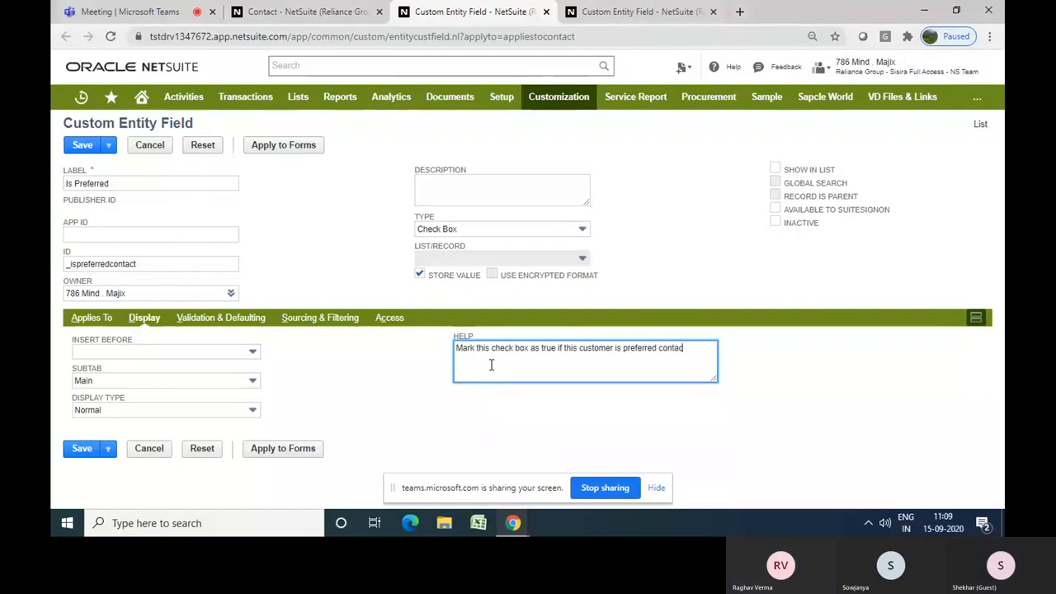
text(t.)
click(530, 414)
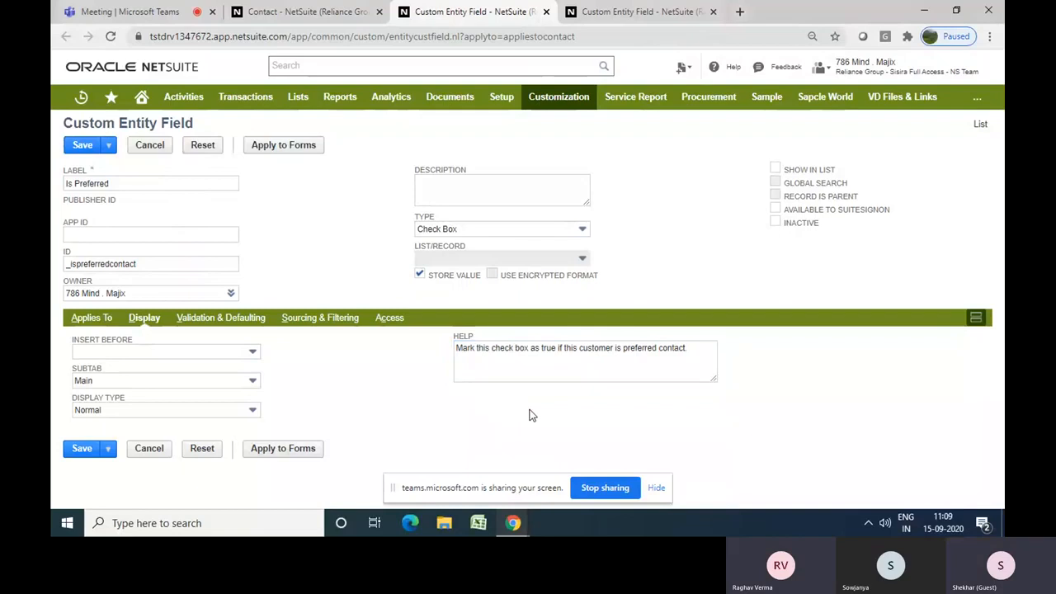
Review the validation and defaulting options, leaving Default Checked cleared, and save the custom entity field
click(237, 324)
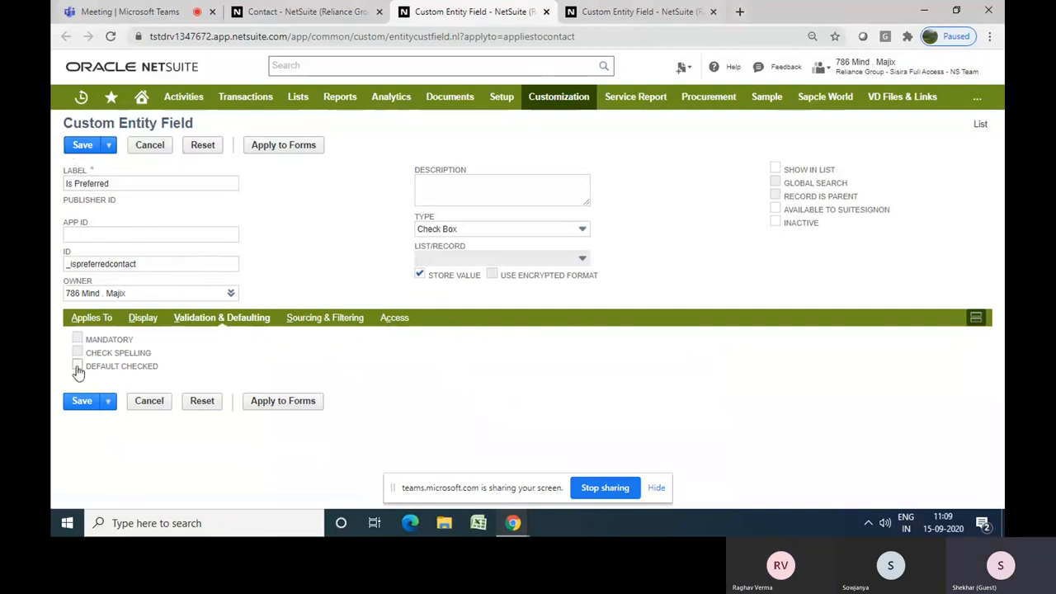
click(77, 366)
click(77, 366)
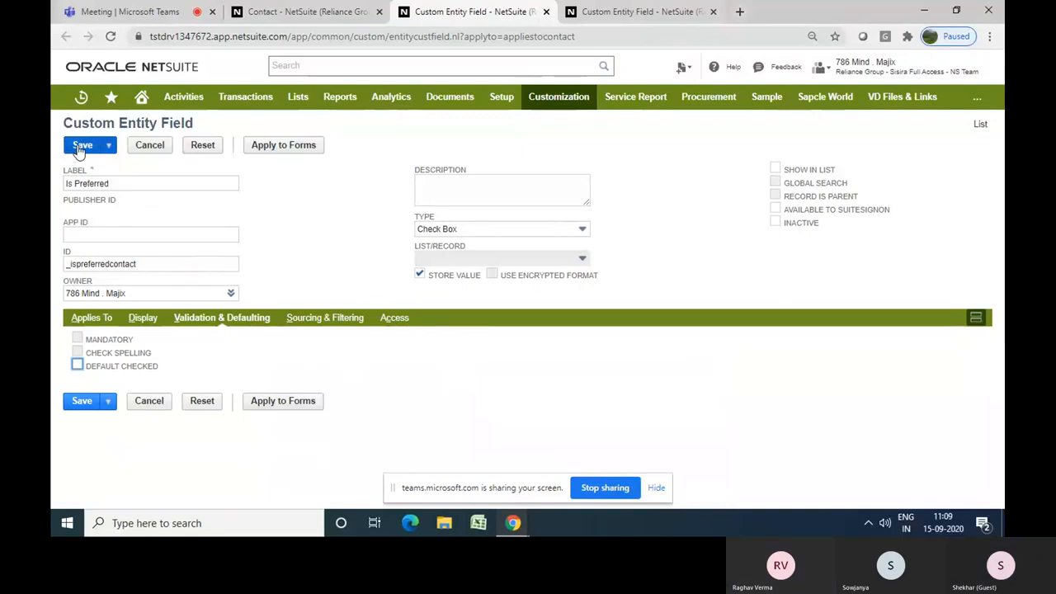
click(82, 146)
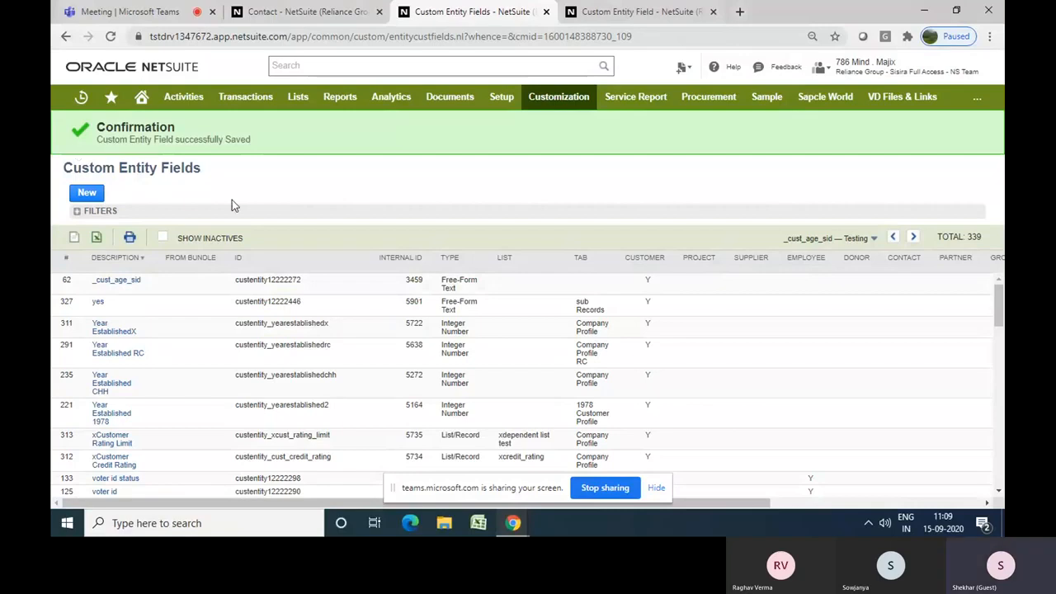
Switch to the contact form, reload it, and test ticking the new Is Preferred check box
click(327, 10)
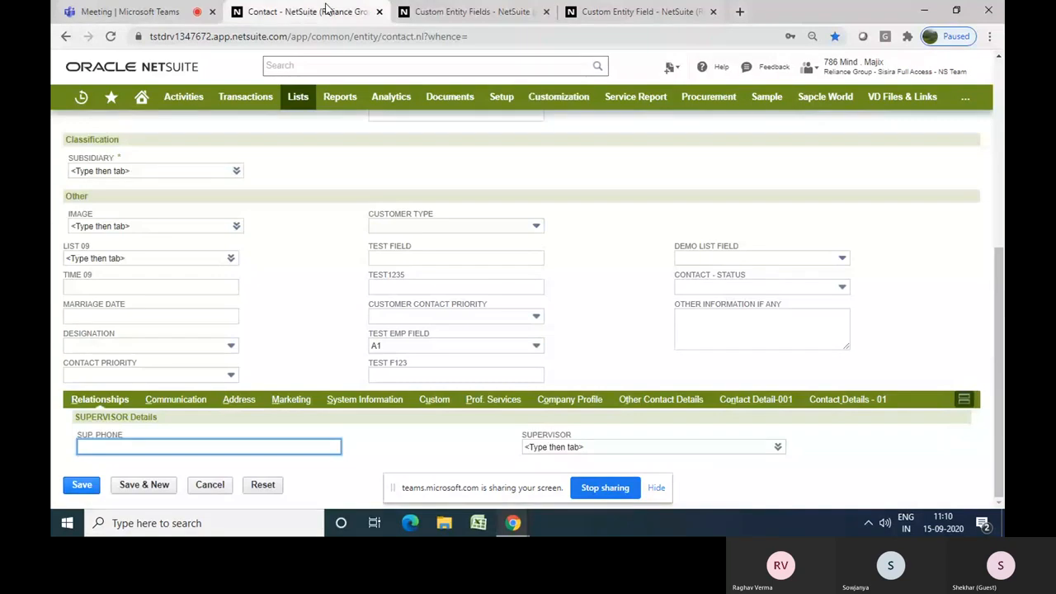
click(111, 38)
click(585, 117)
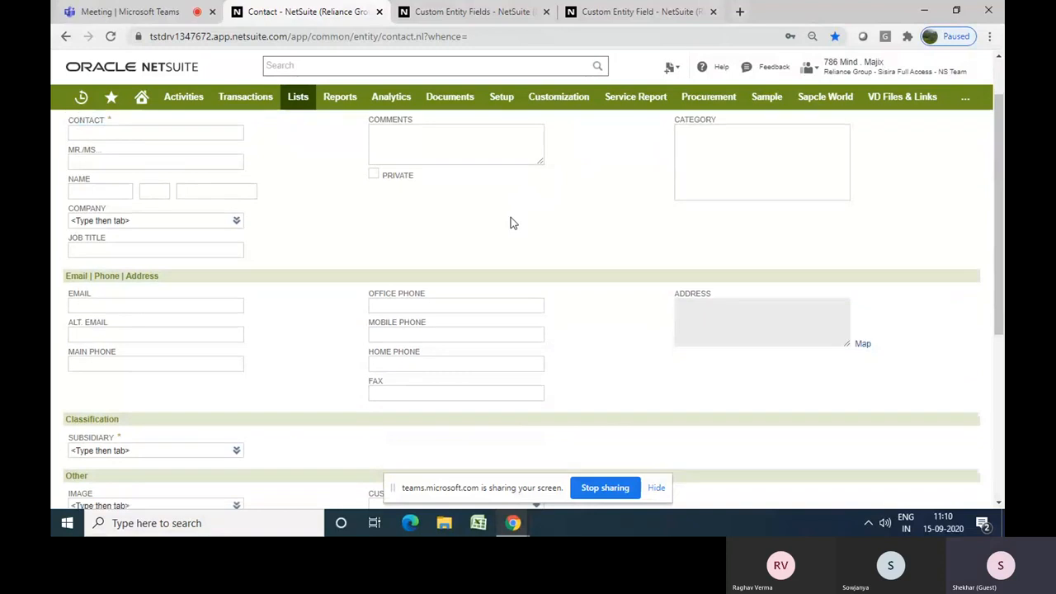
scroll(510, 217, down, 3)
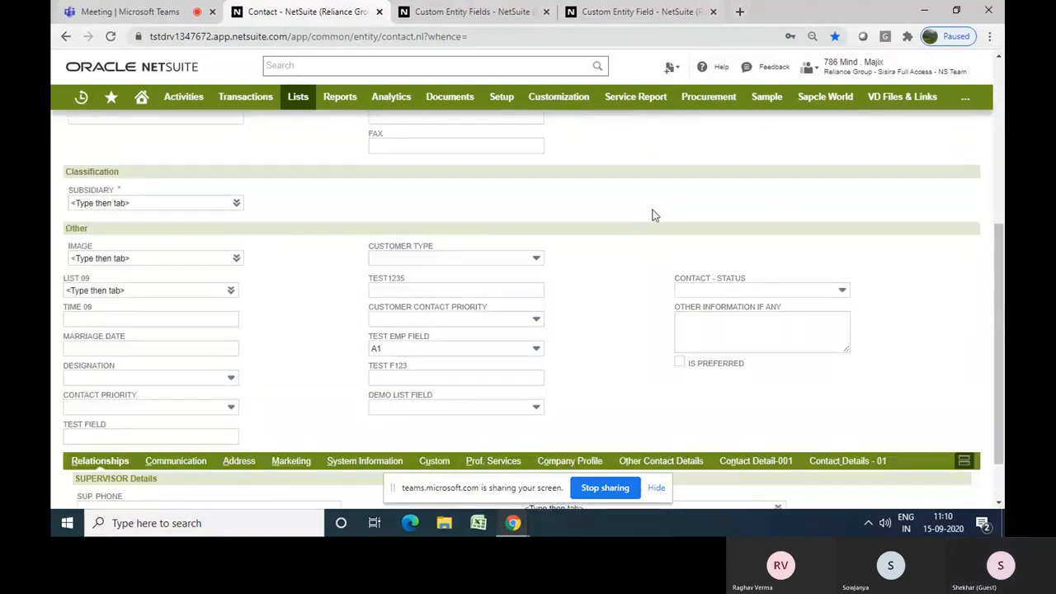
click(679, 362)
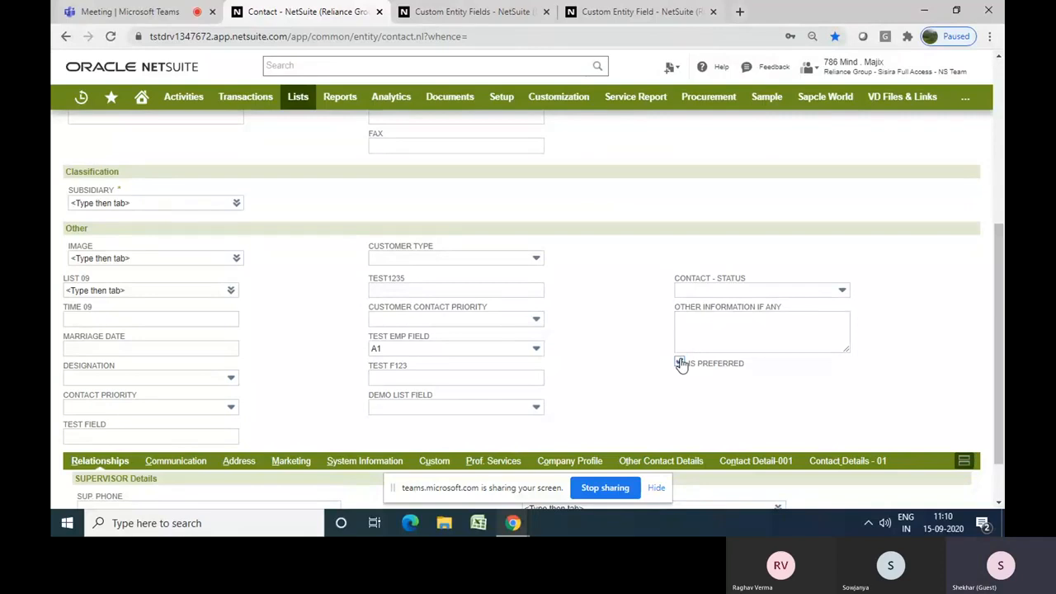
click(679, 363)
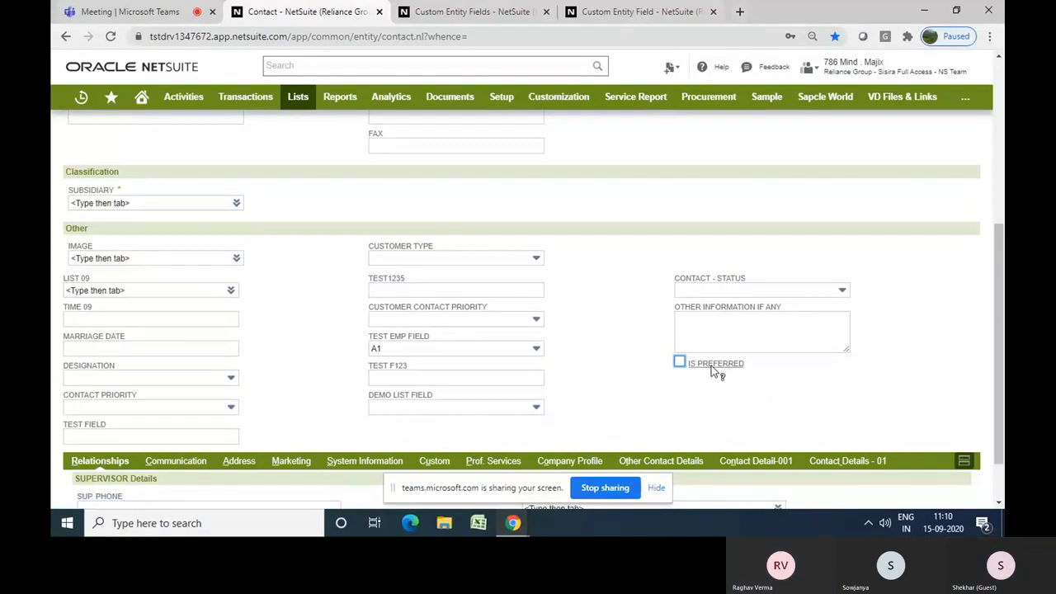
Open the field help for Is Preferred and examine its field ID and help text
click(715, 368)
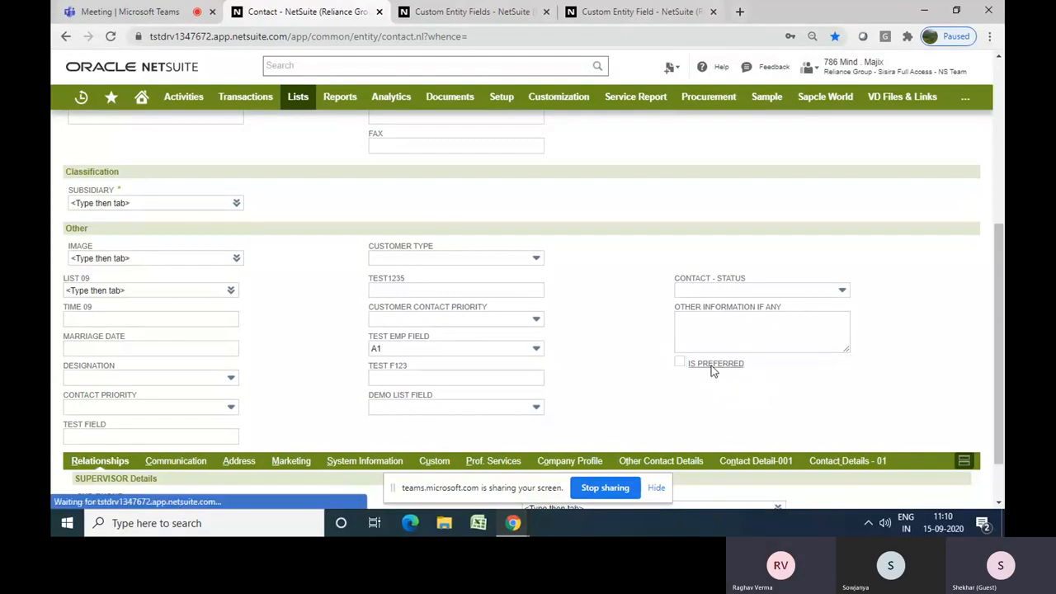
drag(783, 375, 529, 302)
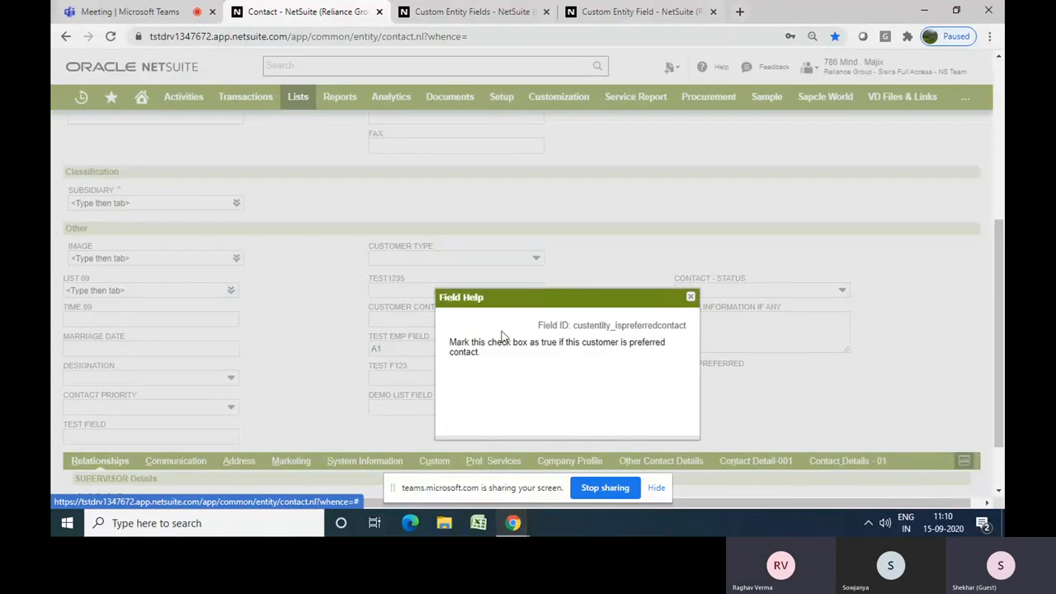
double_click(608, 343)
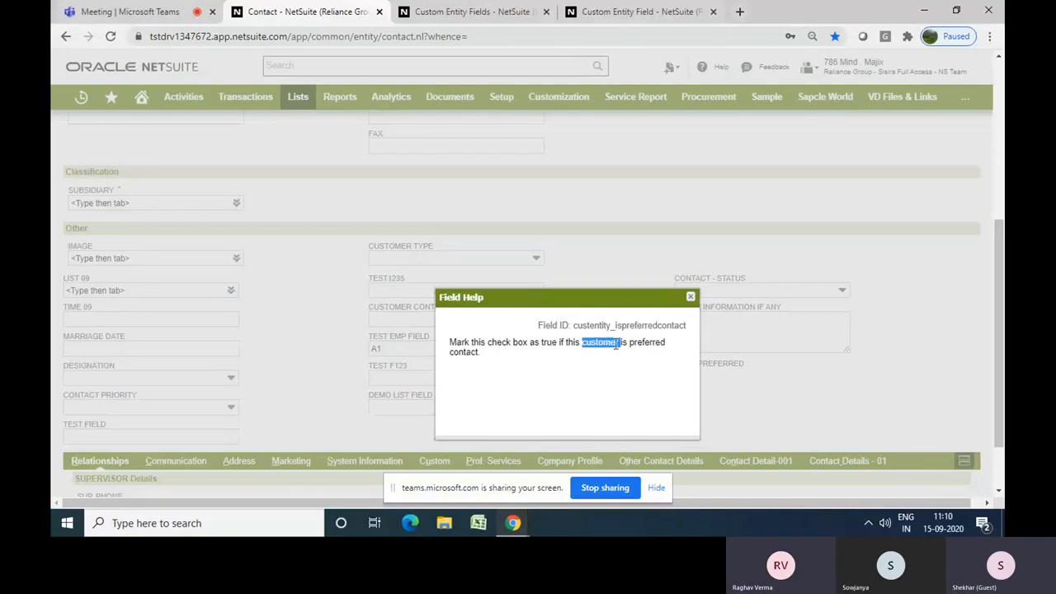
double_click(464, 353)
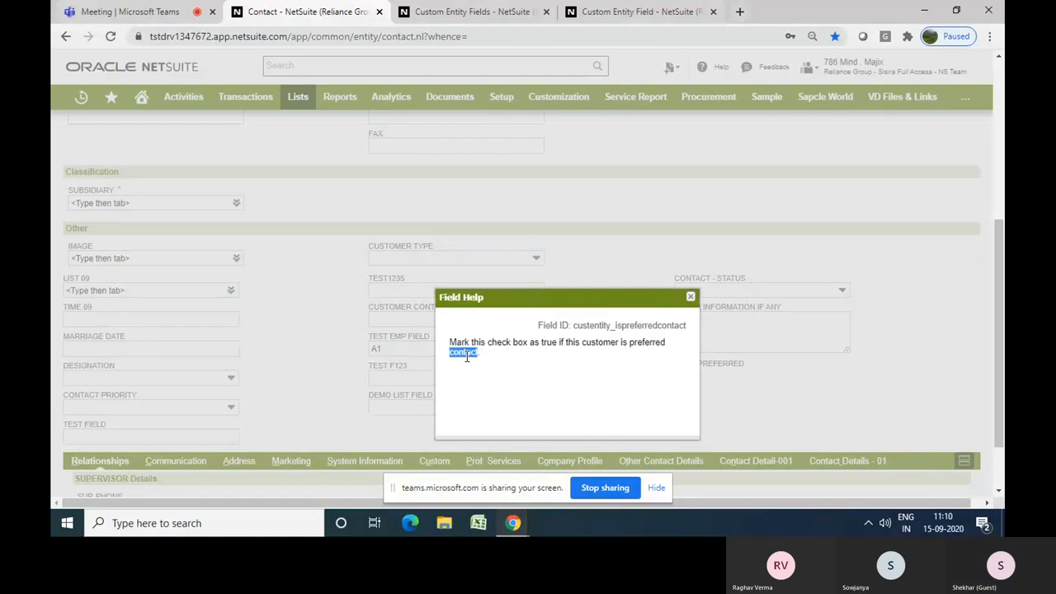
double_click(590, 344)
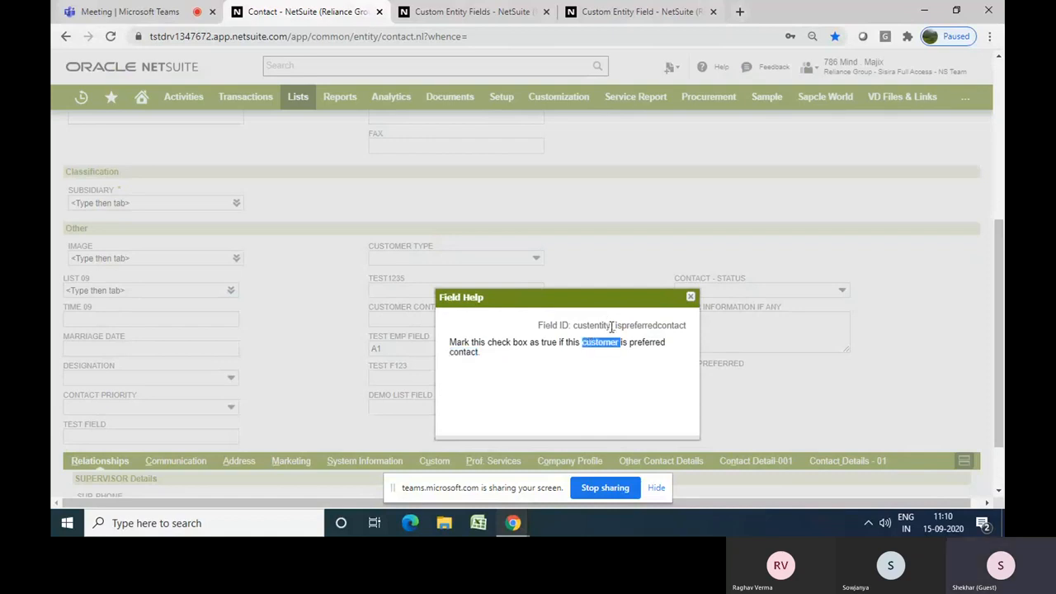
drag(614, 325, 686, 326)
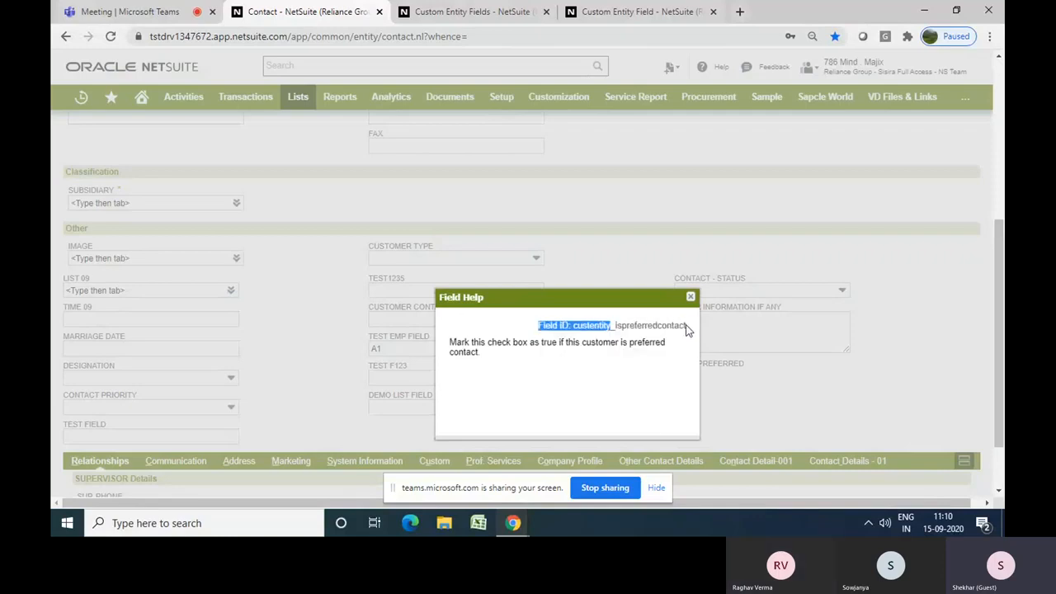
double_click(580, 327)
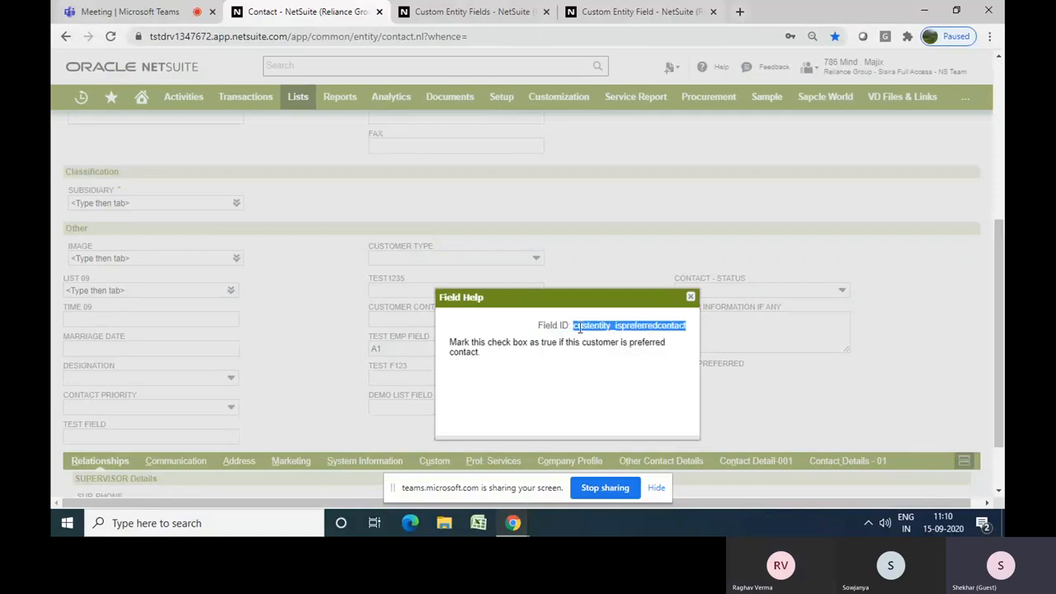
click(692, 298)
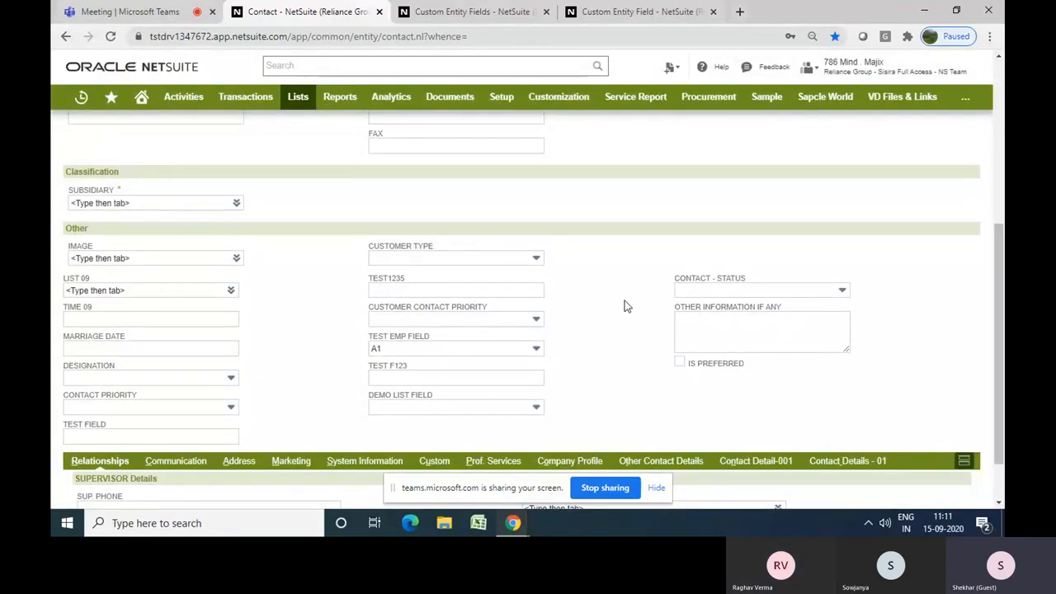
Compare with the field help of the Company and Comments fields on the contact form
scroll(624, 306, up, 4)
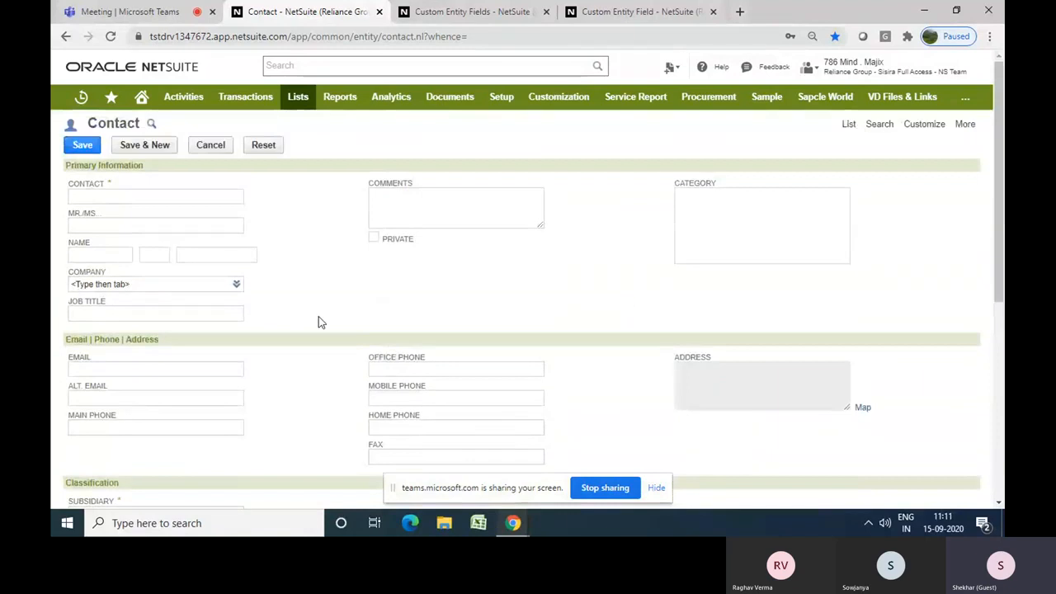
click(85, 278)
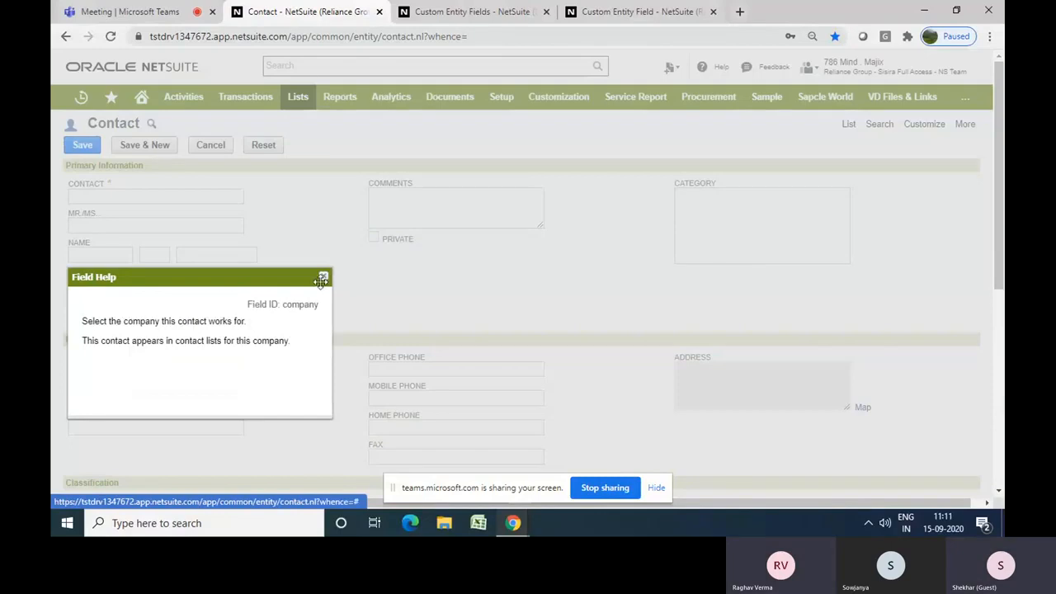
click(323, 278)
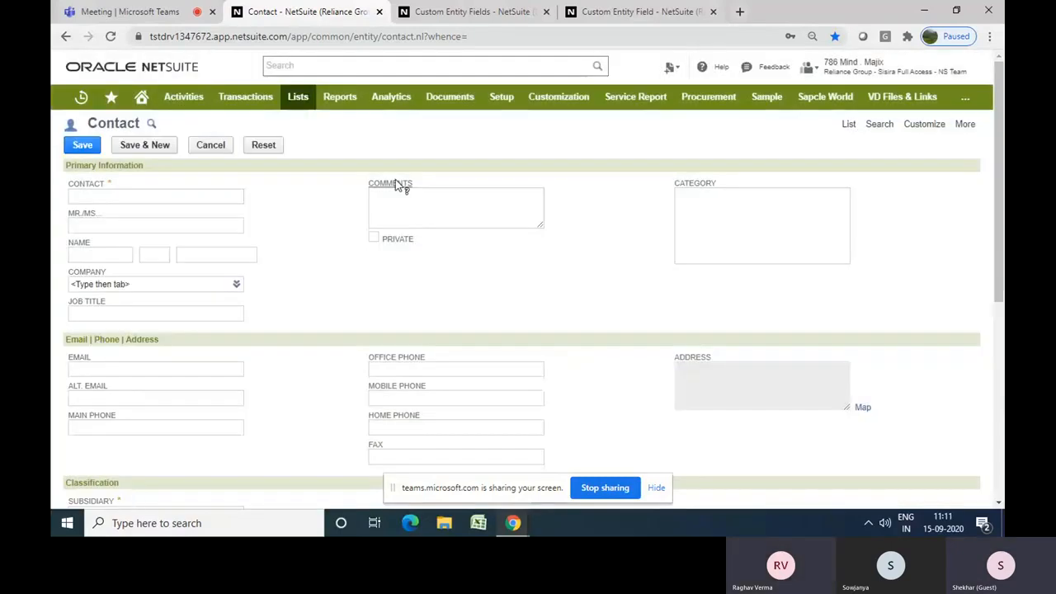
click(395, 182)
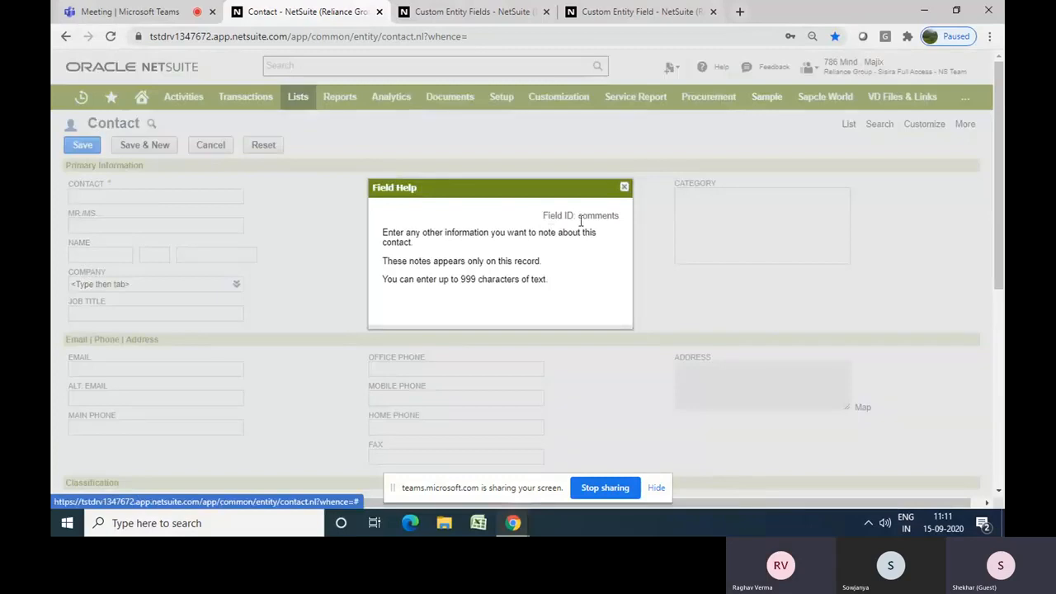
click(625, 189)
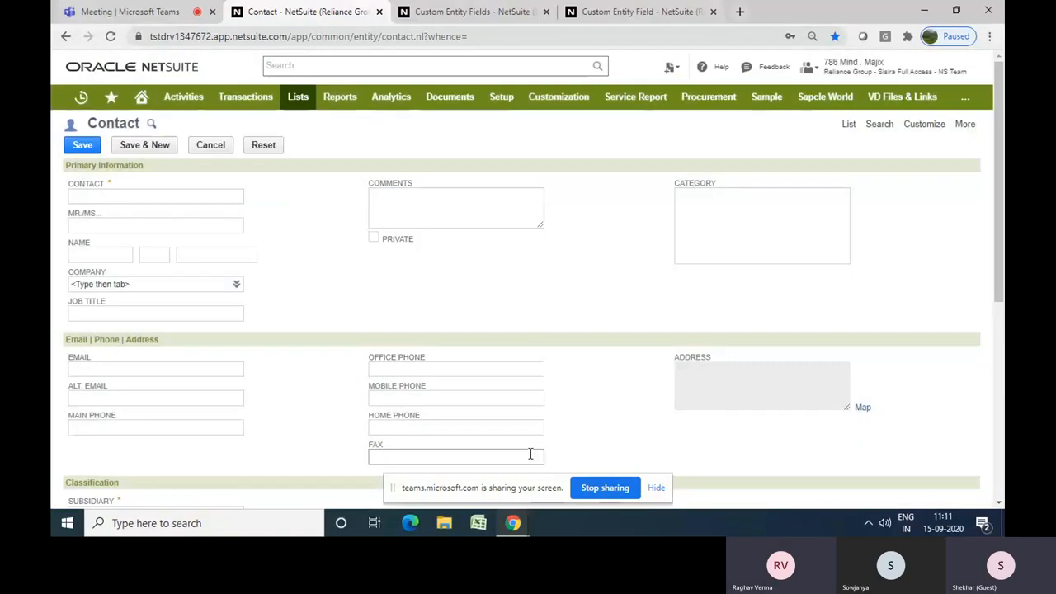
scroll(578, 440, down, 3)
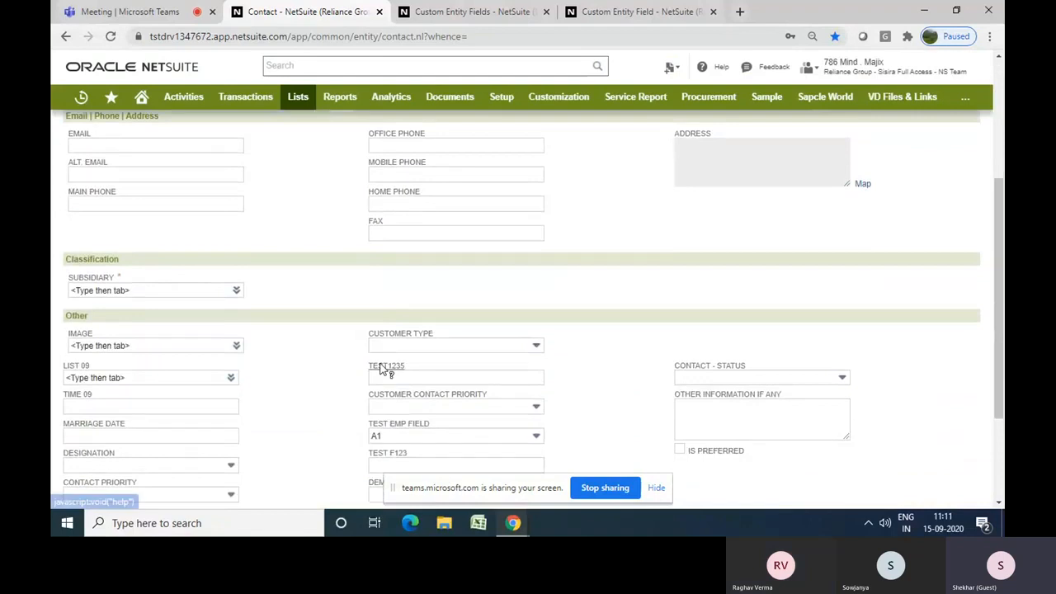
Open and compare the field help of the TEST1235, Image and Designation fields on the contact form
click(385, 366)
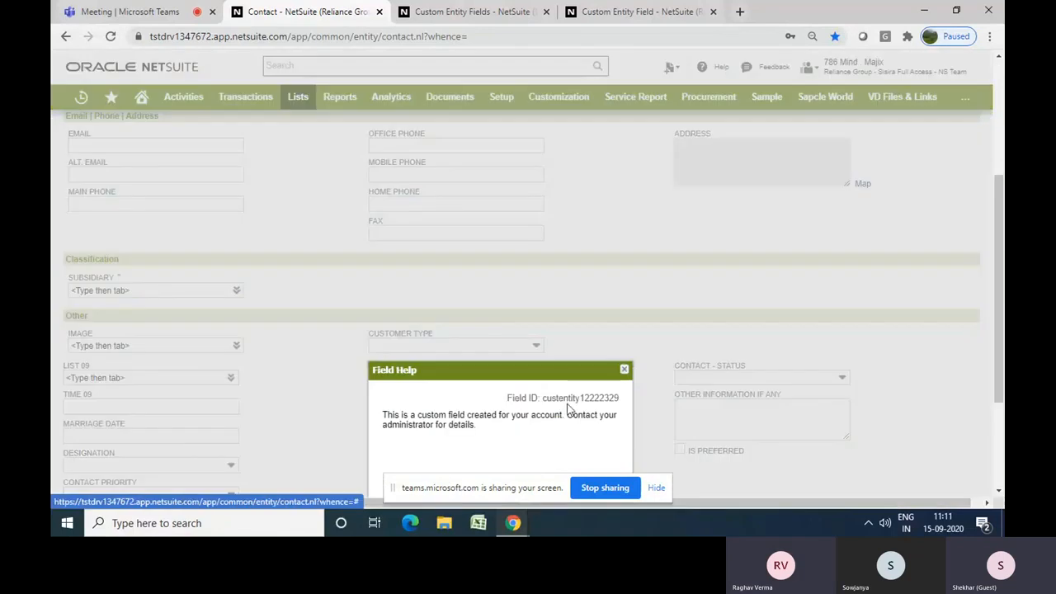
double_click(561, 398)
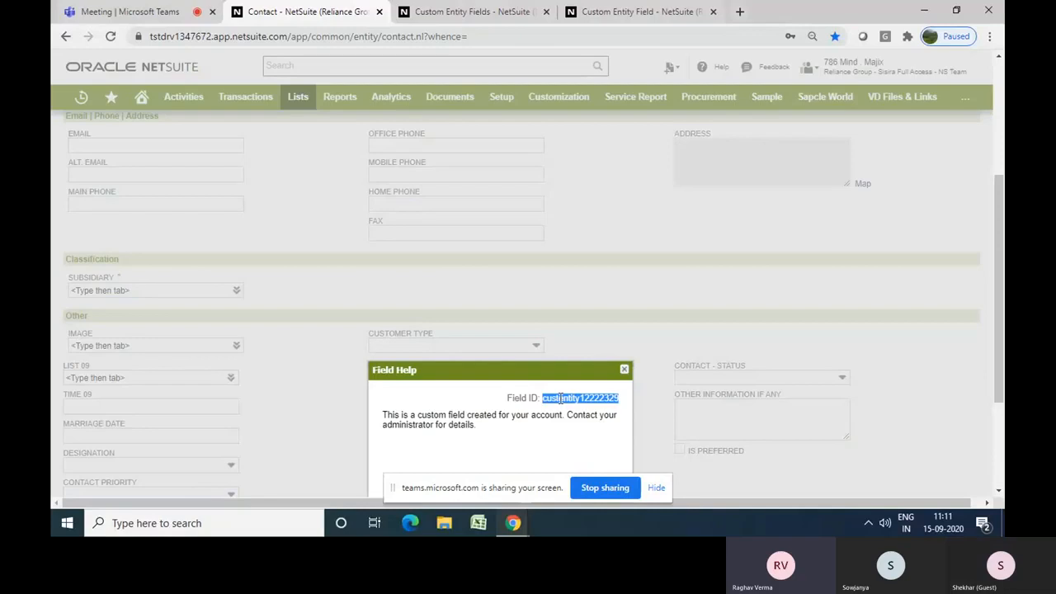
click(624, 370)
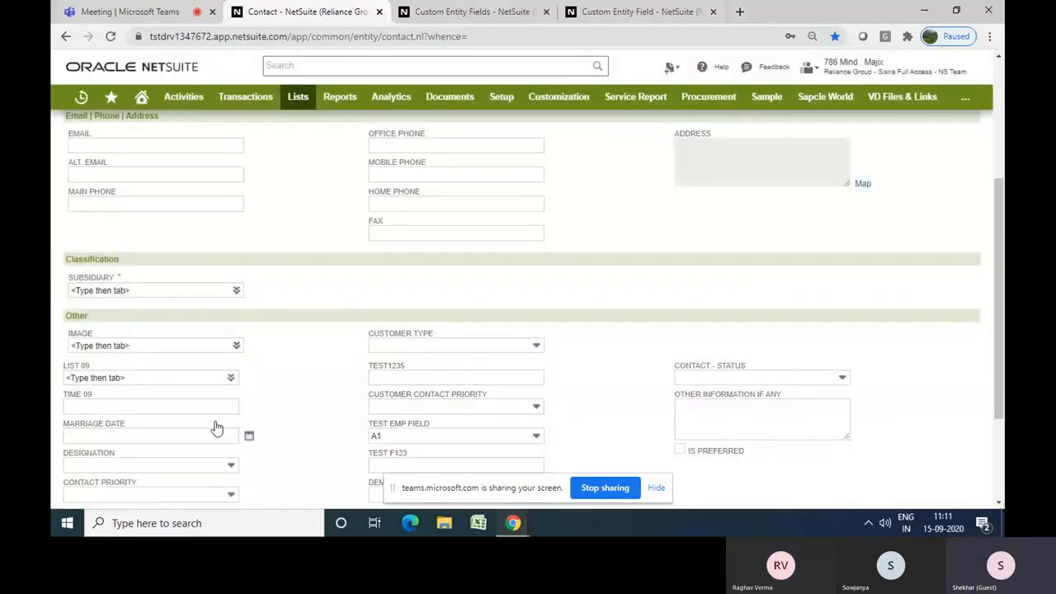
click(79, 334)
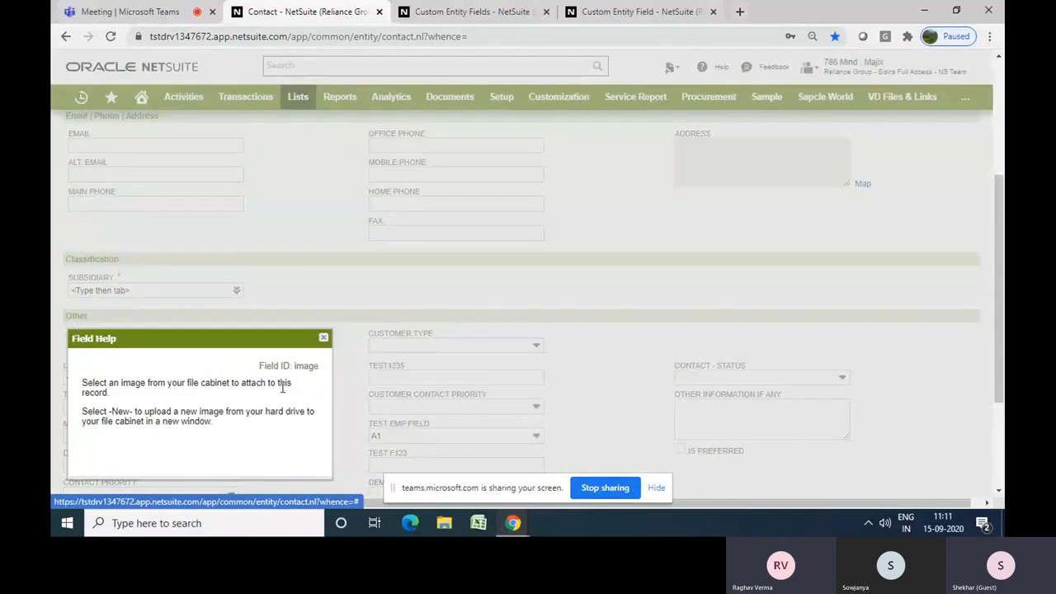
double_click(307, 367)
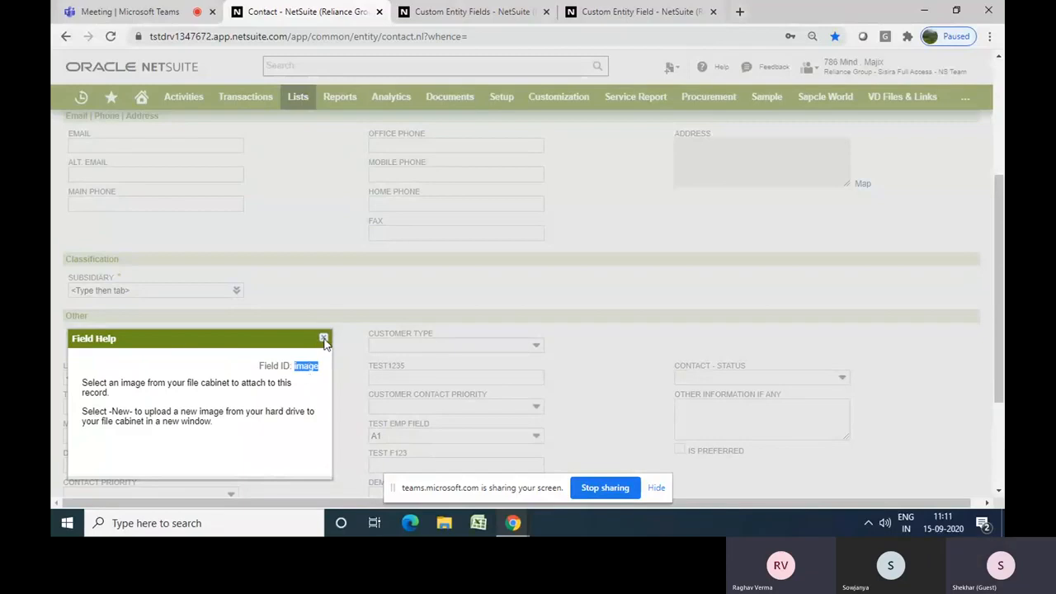
click(324, 340)
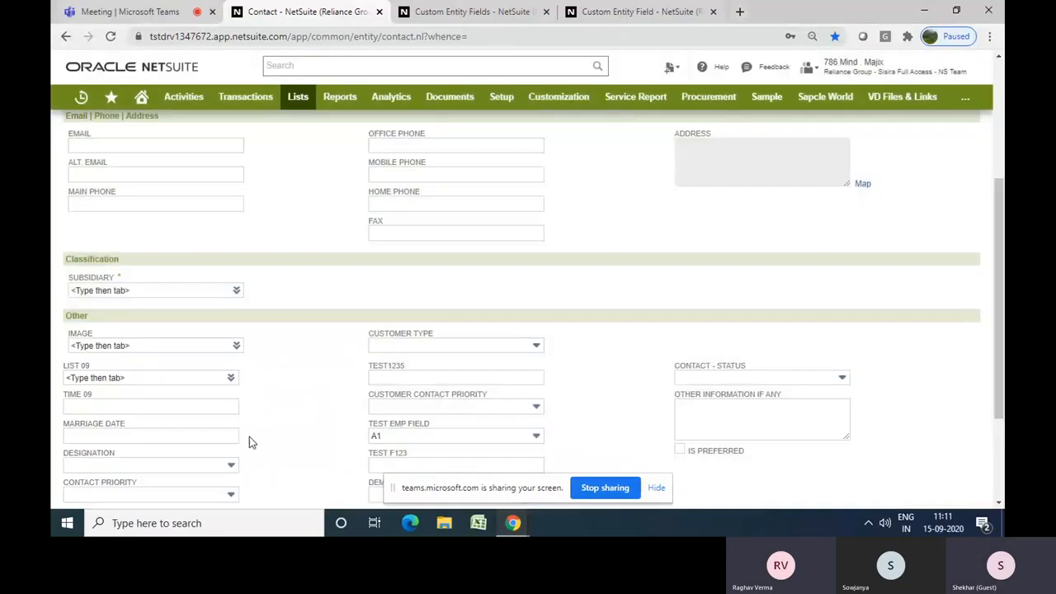
click(93, 454)
drag(141, 457, 289, 269)
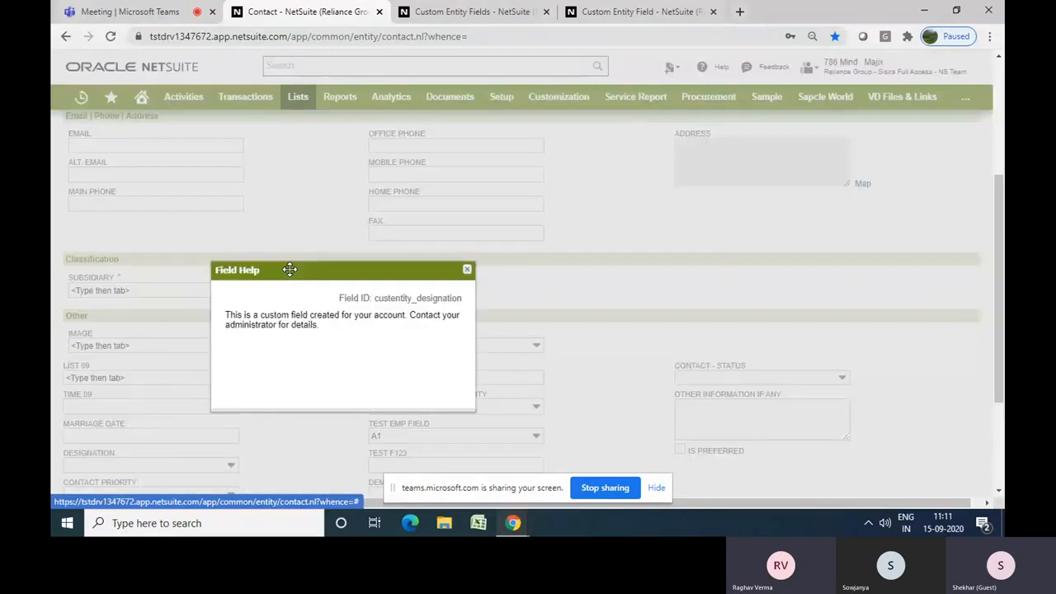
double_click(392, 300)
click(392, 301)
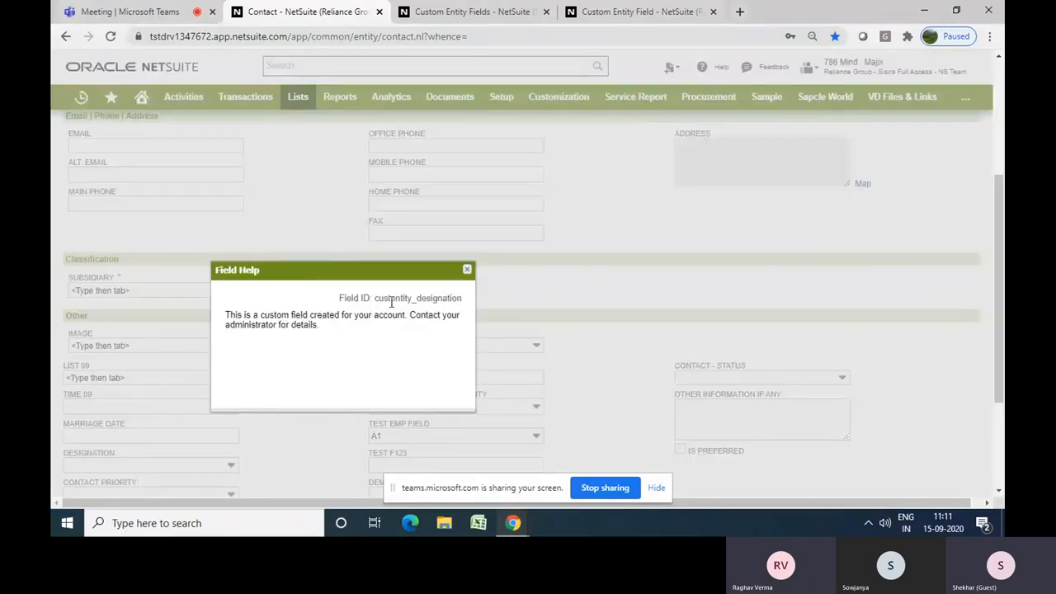
click(467, 270)
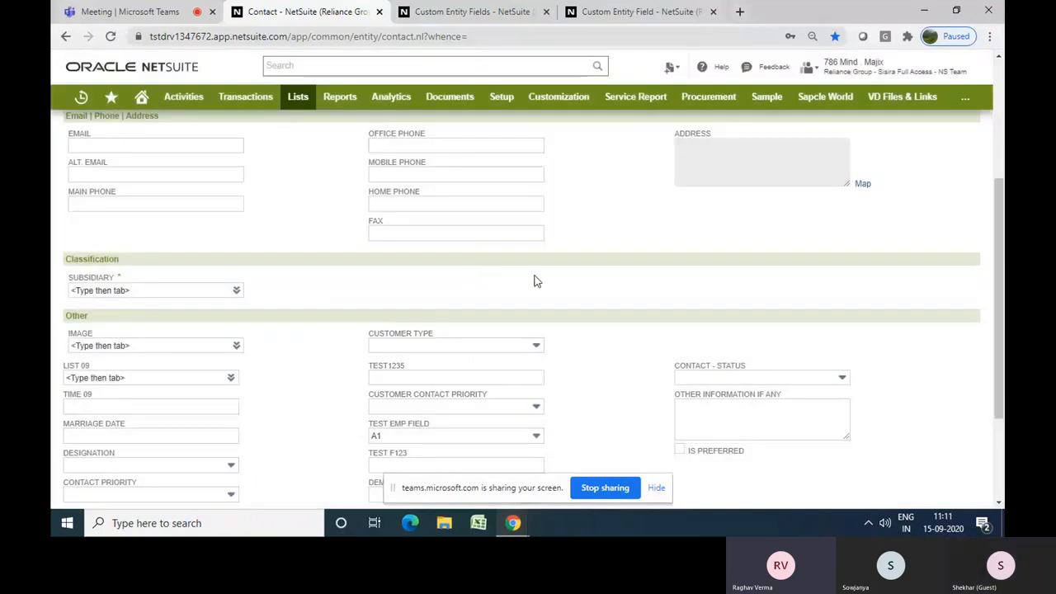
Scroll through the contact form to review its sections and custom fields
scroll(534, 280, up, 2)
scroll(534, 275, up, 2)
scroll(533, 278, down, 7)
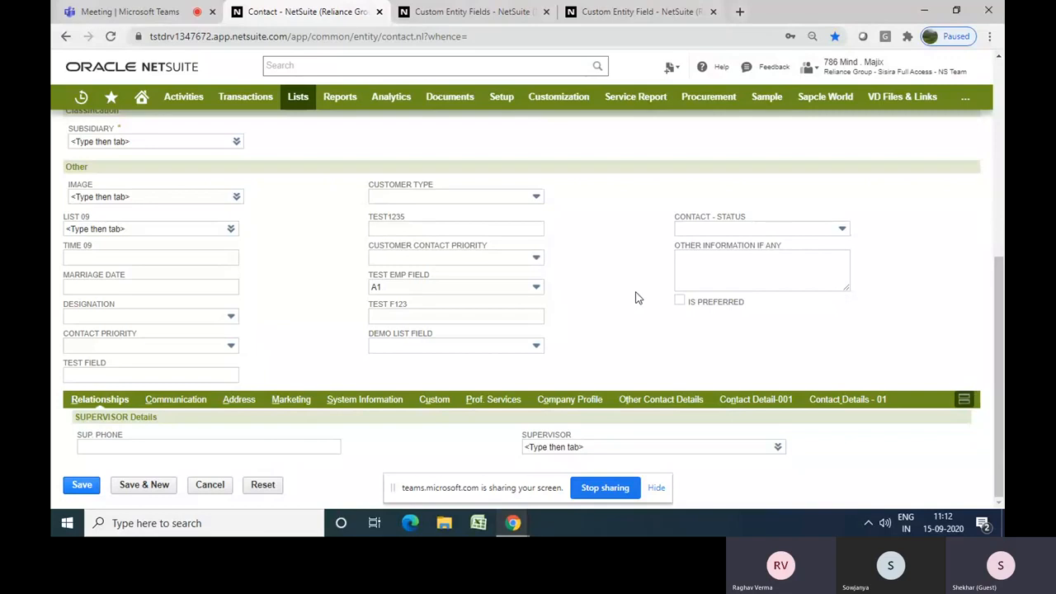
scroll(635, 298, up, 3)
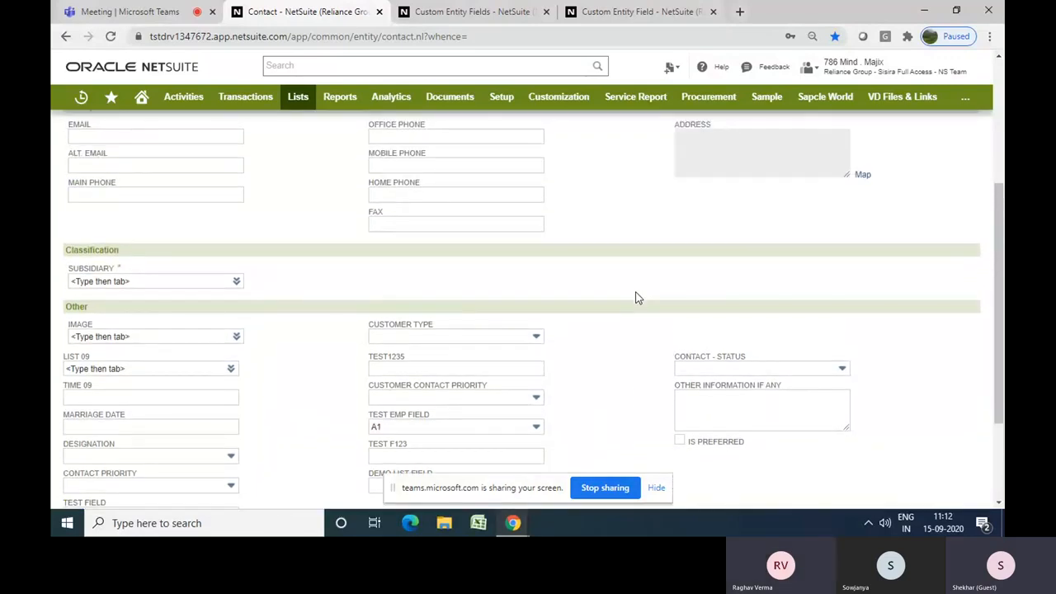
scroll(635, 298, up, 4)
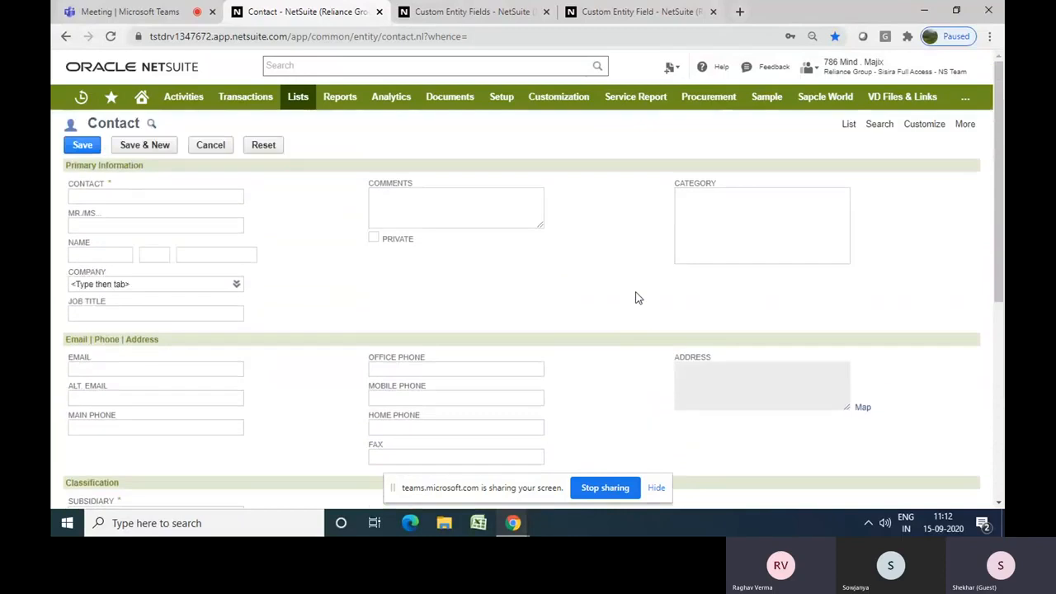
scroll(636, 298, down, 5)
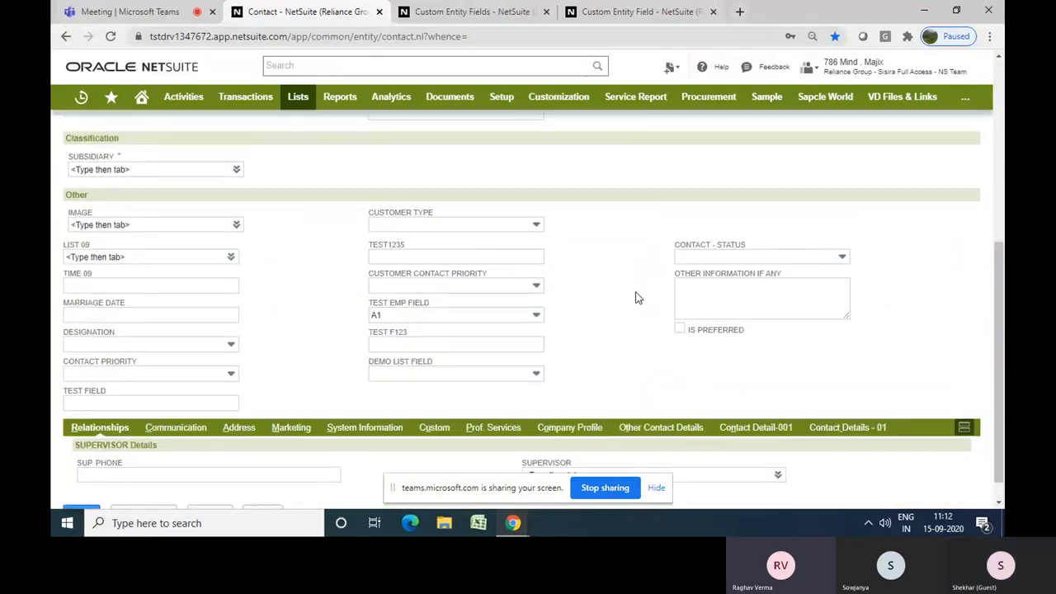
scroll(635, 297, up, 4)
scroll(635, 298, up, 2)
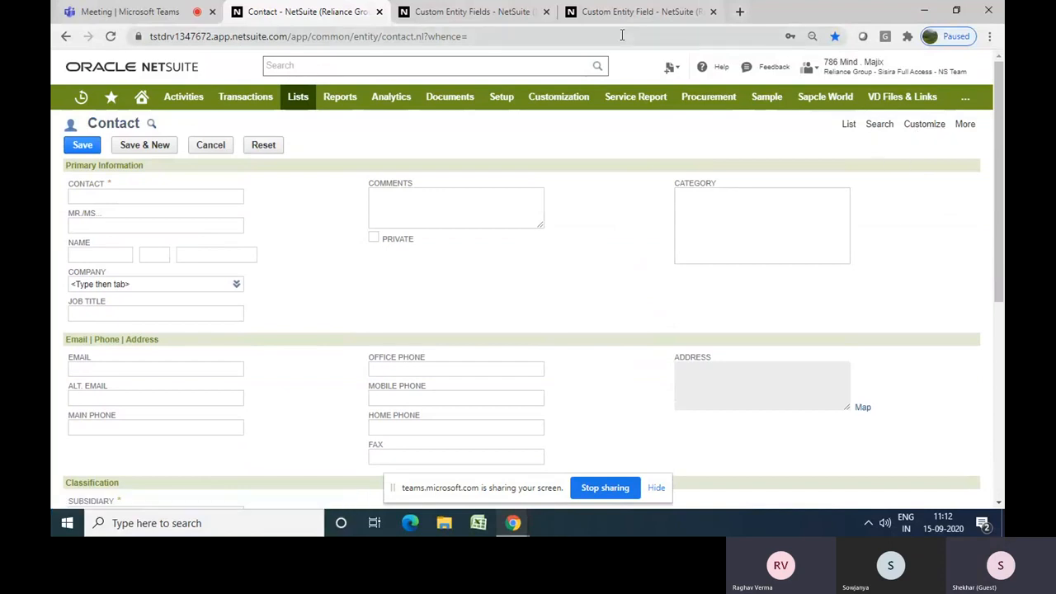
Close the custom entity fields list tab and enter Alt. Contact Email. as the label of a new custom entity field
click(519, 18)
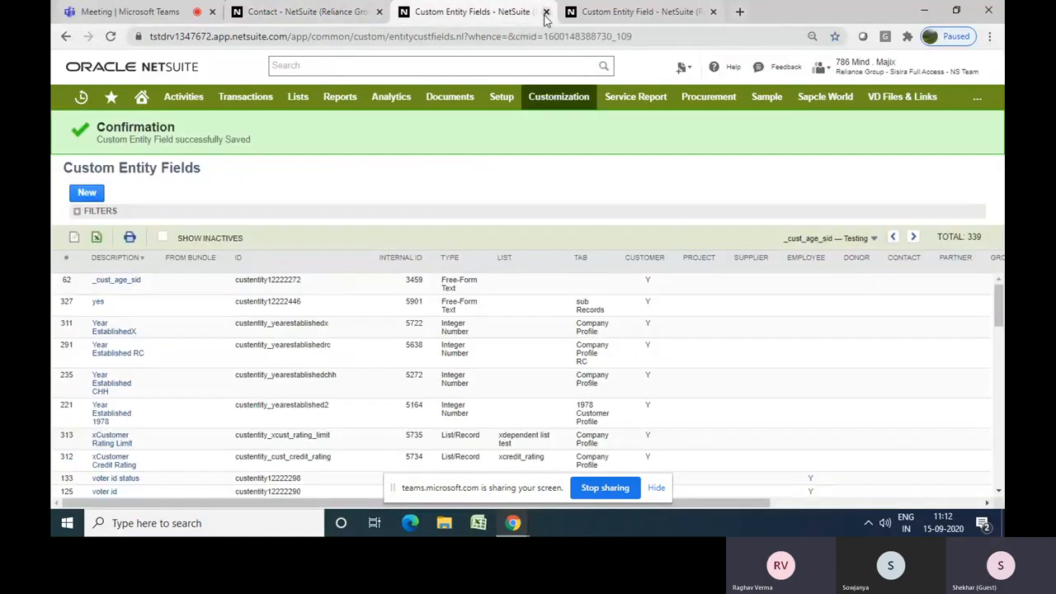
click(546, 11)
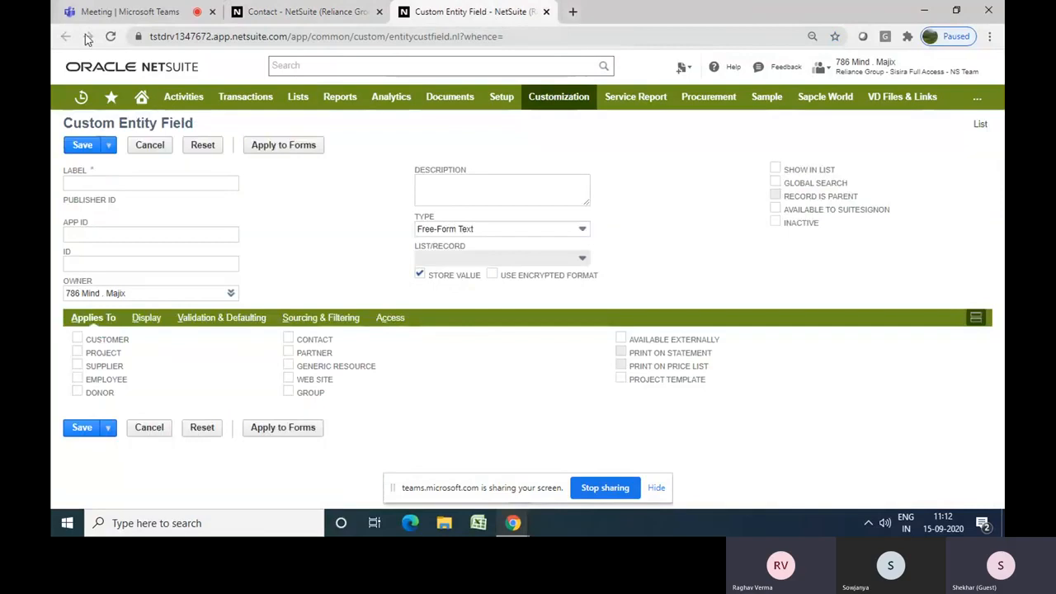
click(111, 37)
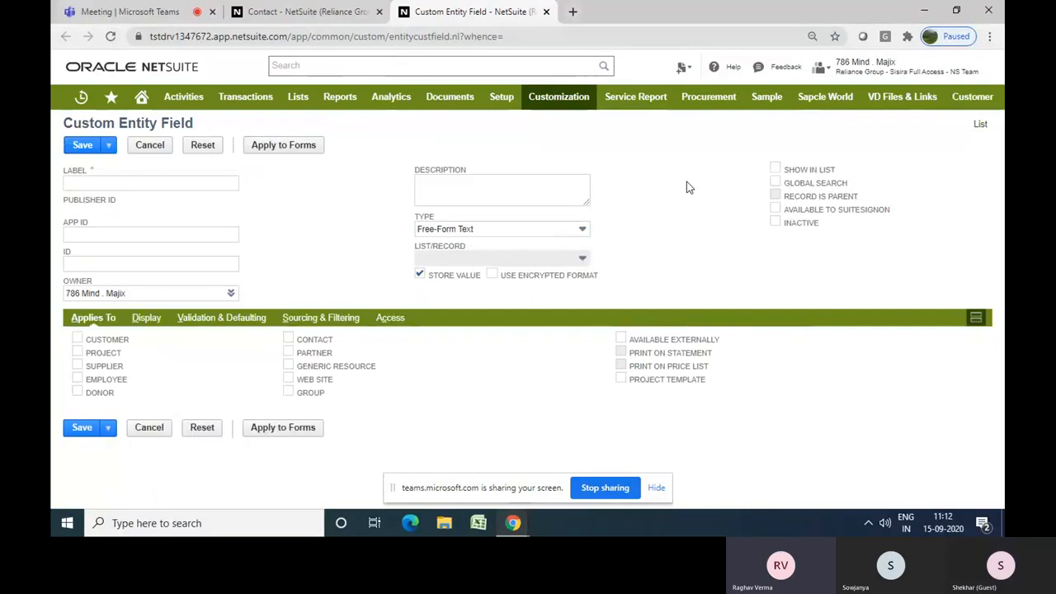
text(A)
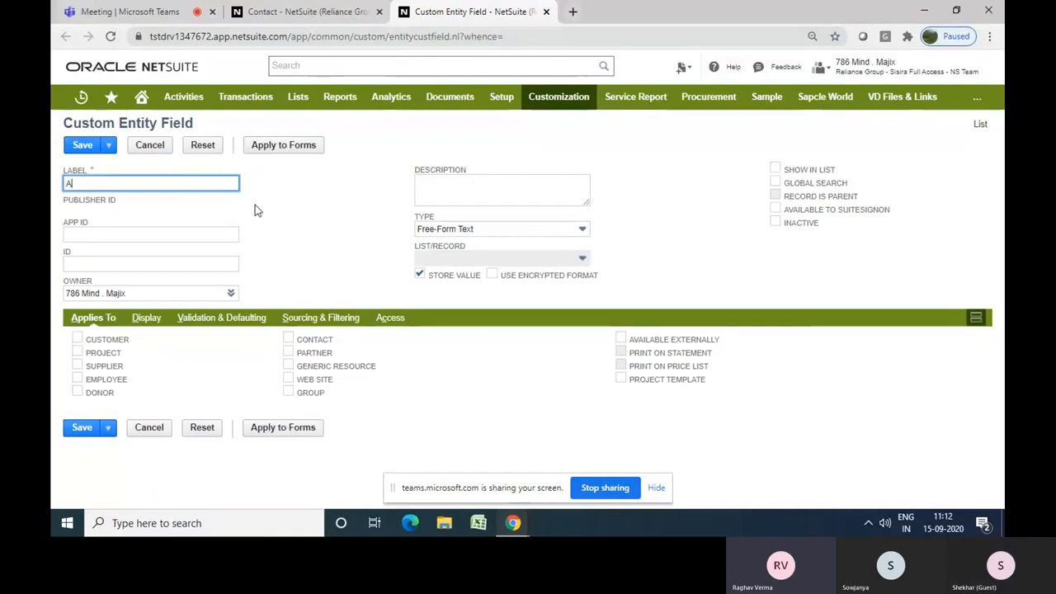
text(lt. )
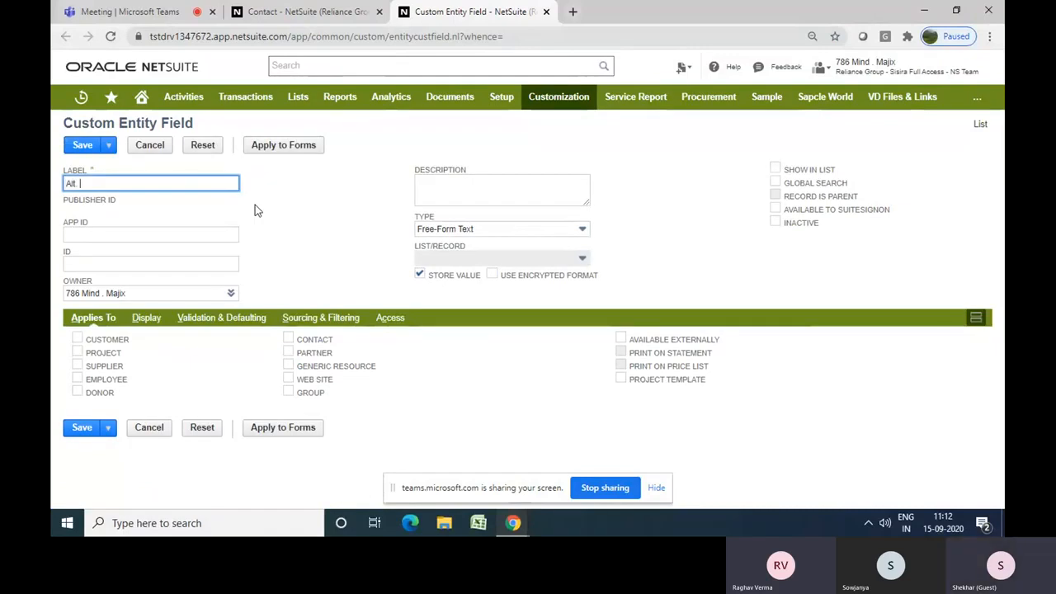
text(Ema)
key(BackSpace)
key(BackSpace)
key(BackSpace)
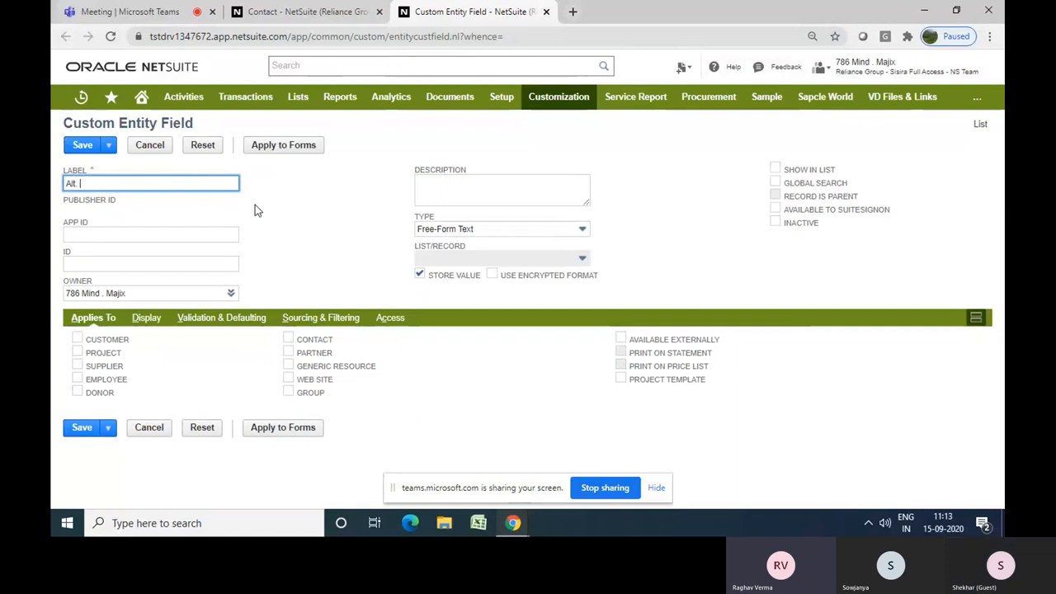
text(Conta)
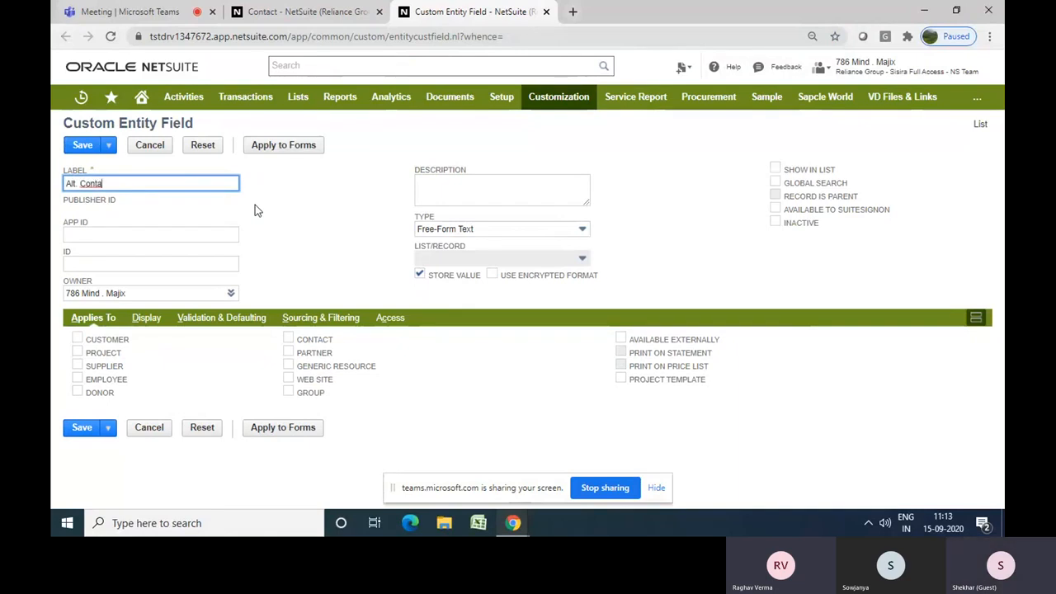
key(BackSpace)
text(act e)
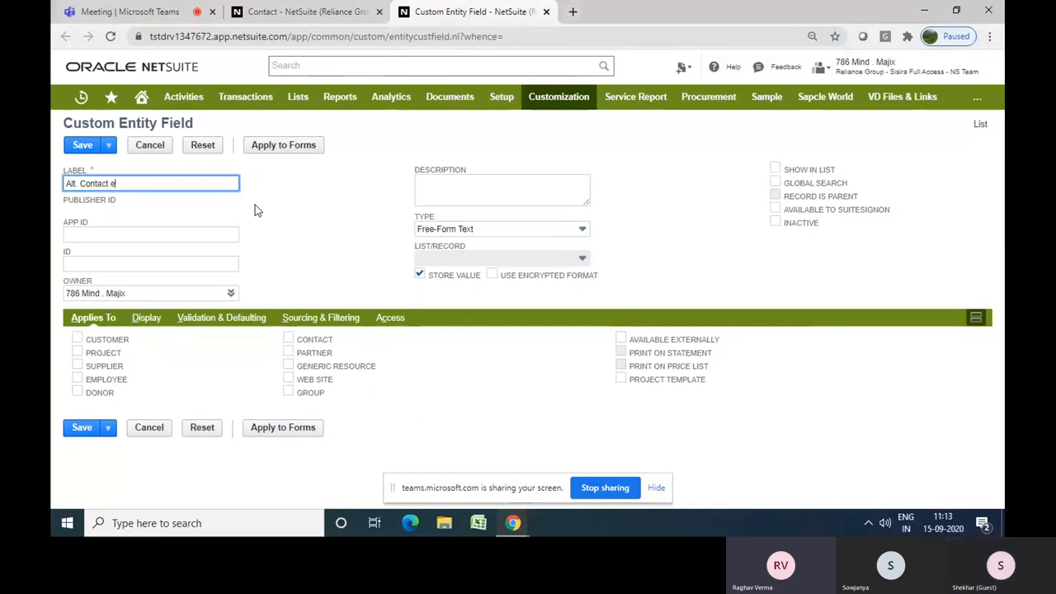
key(BackSpace)
text(Email.)
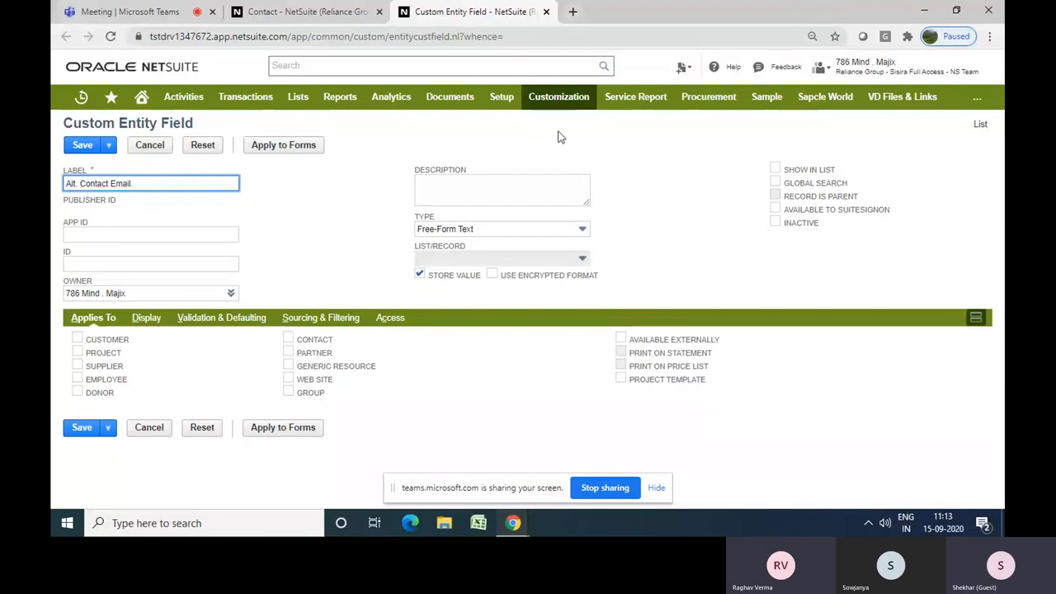
mouse_move(558, 99)
mouse_move(577, 147)
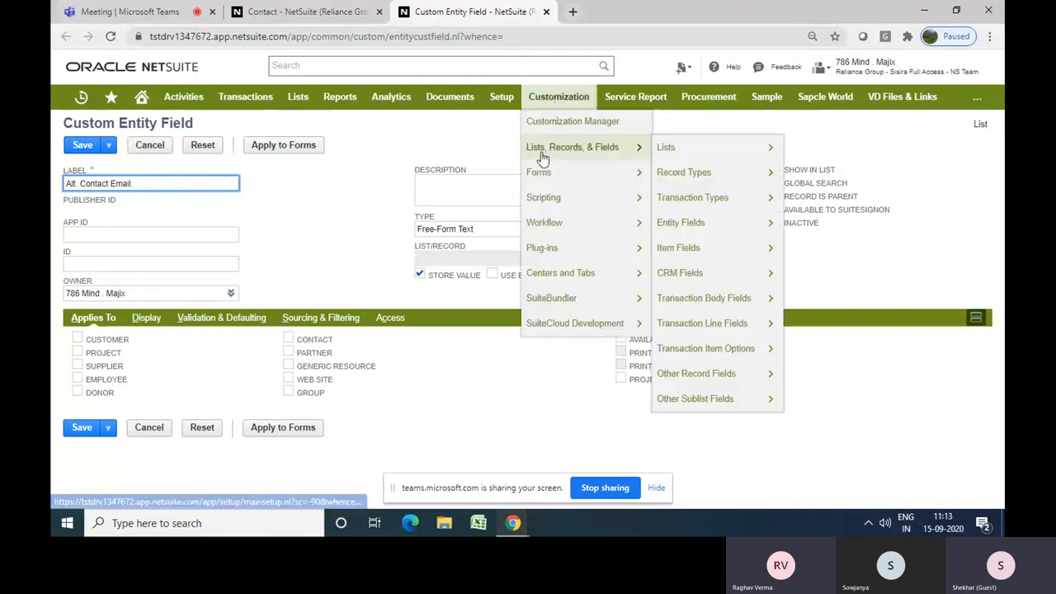
mouse_move(701, 194)
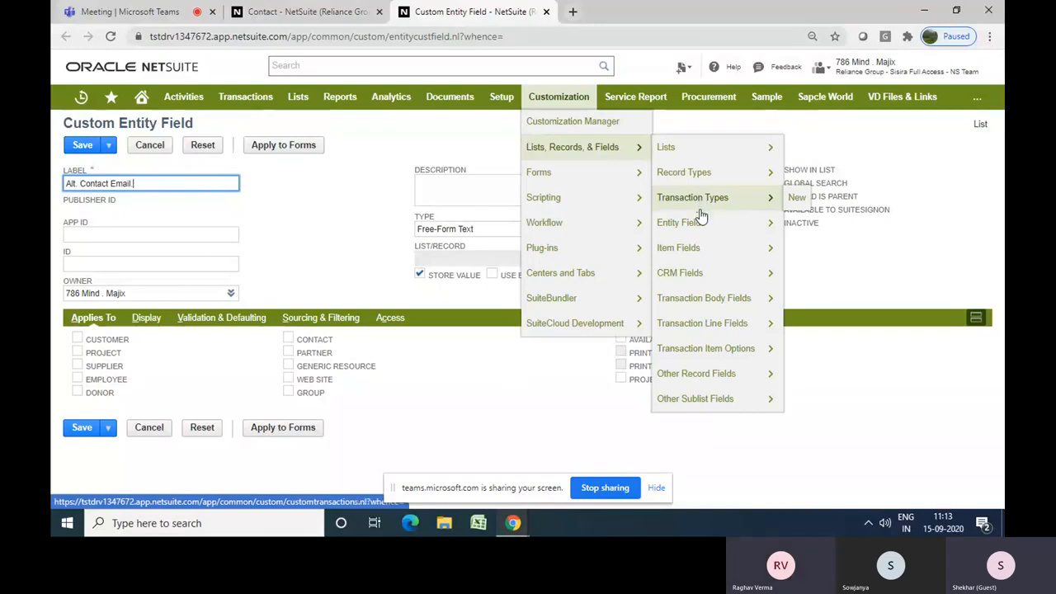
mouse_move(688, 230)
mouse_move(681, 252)
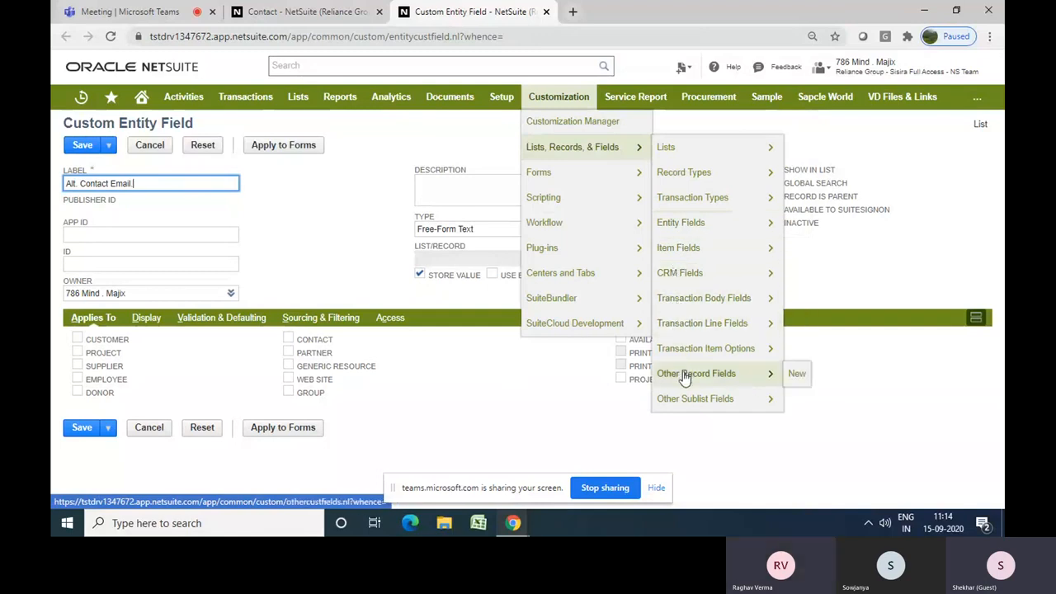
mouse_move(685, 401)
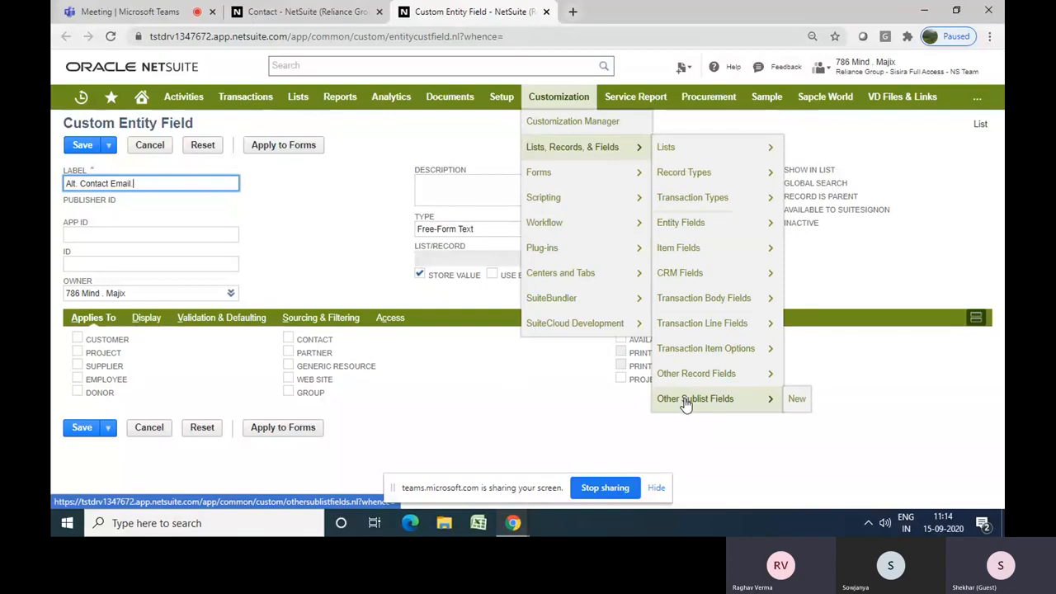
mouse_move(678, 275)
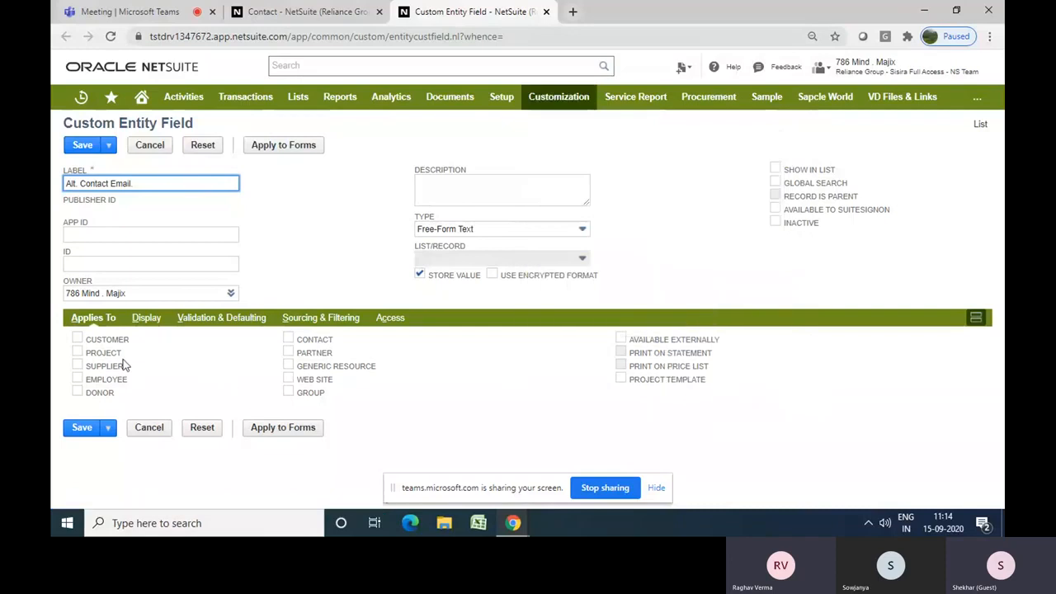
drag(330, 397, 185, 347)
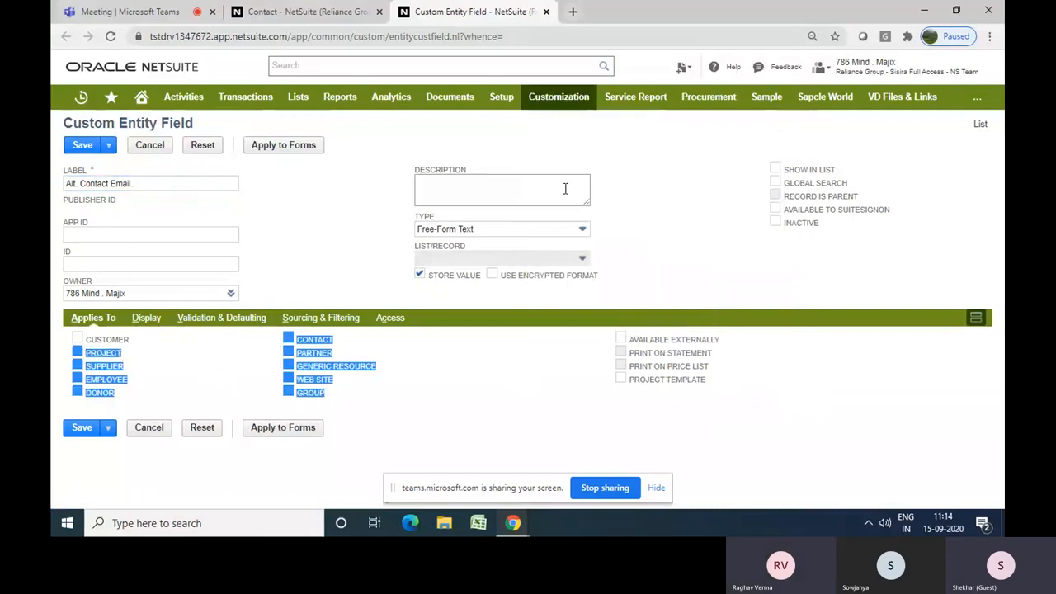
click(642, 163)
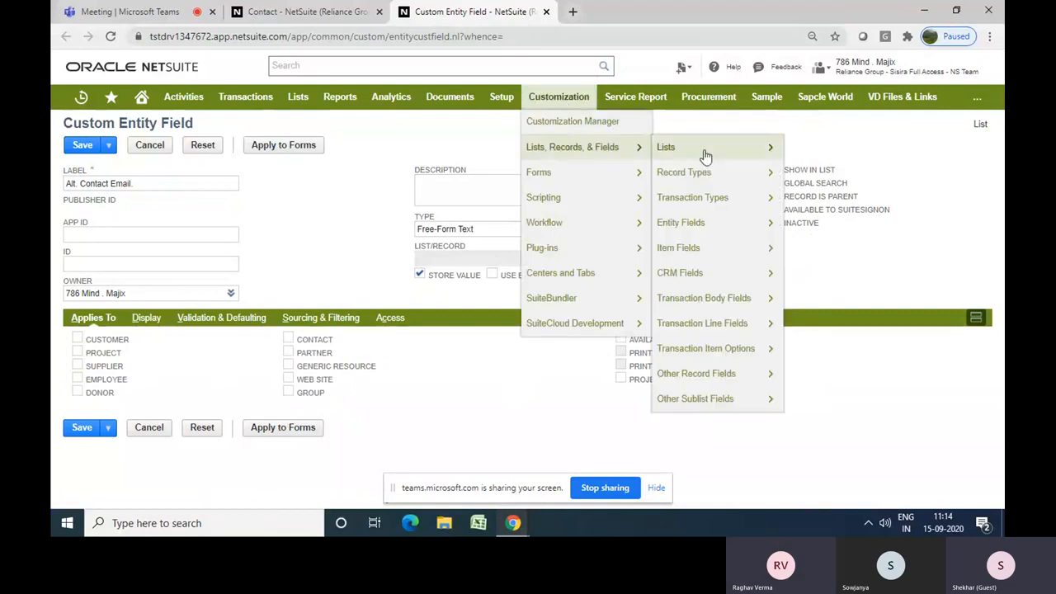
Open a new Custom Item Field form from the Item Fields menu in a new tab and switch to it
mouse_move(697, 249)
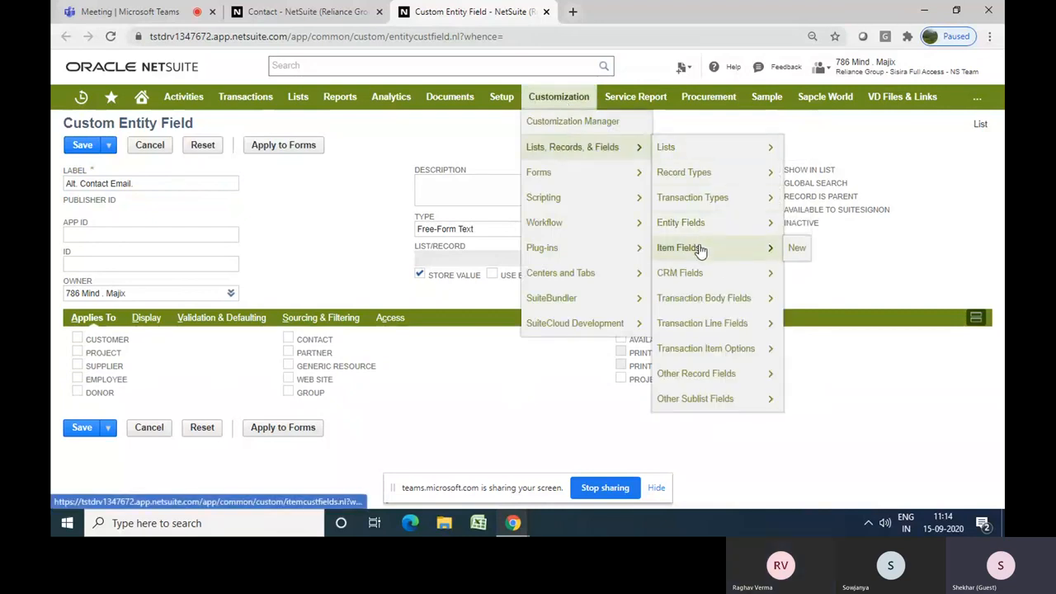
right_click(698, 249)
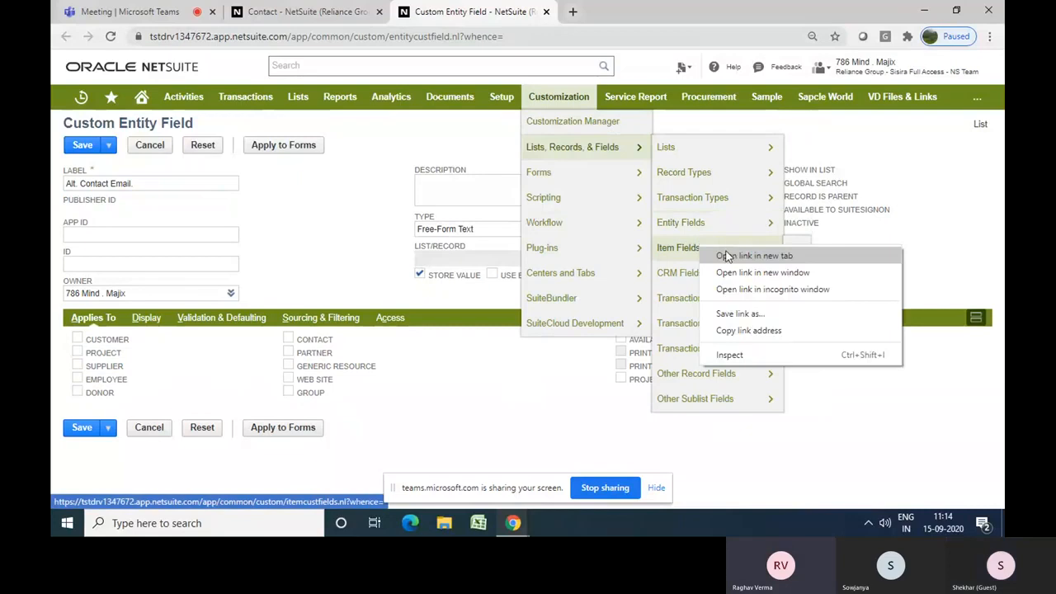
right_click(792, 246)
click(815, 248)
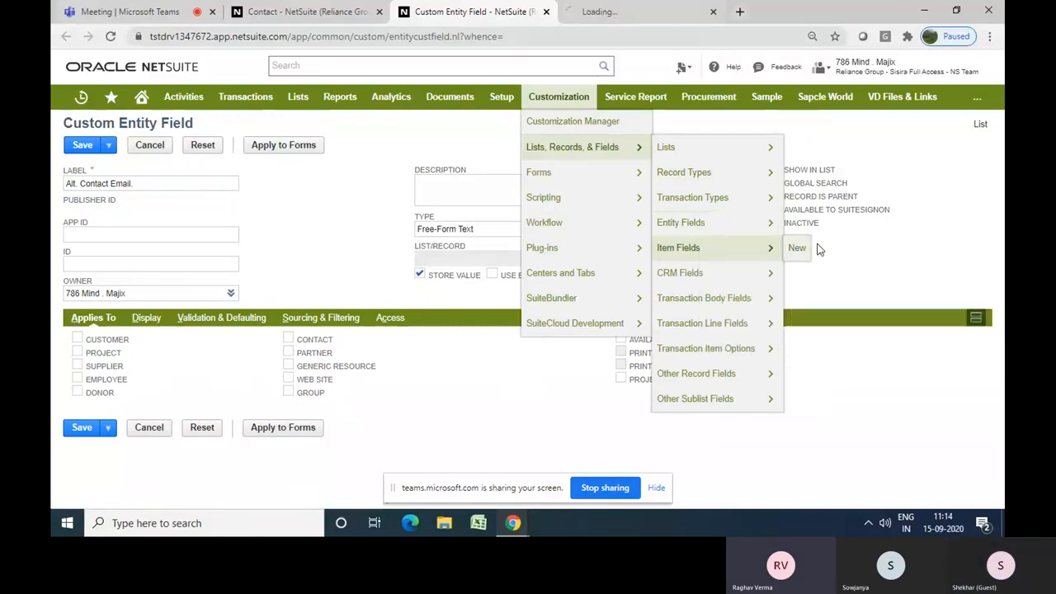
click(636, 15)
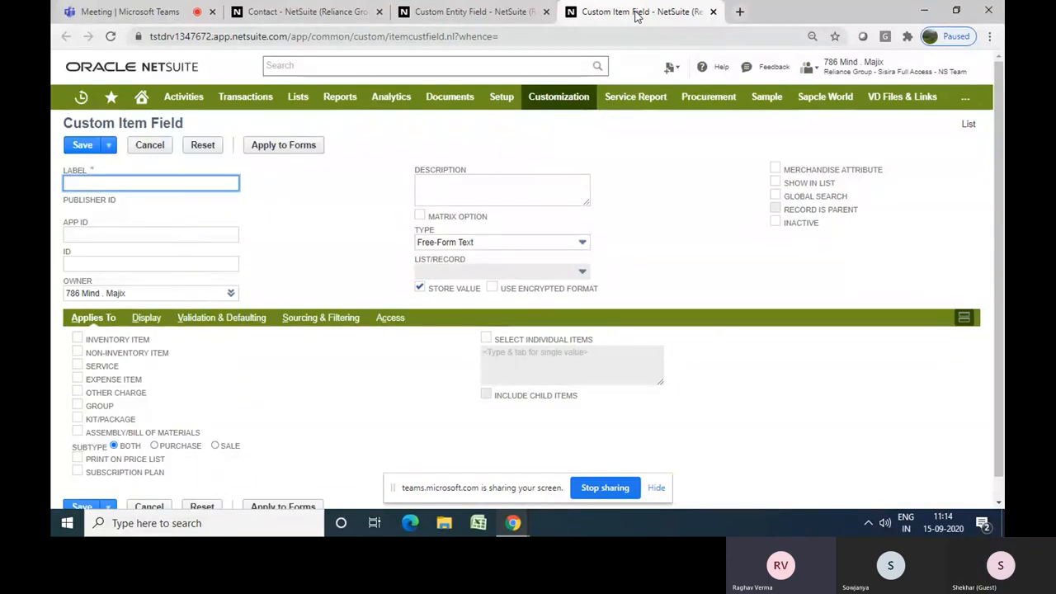
click(372, 186)
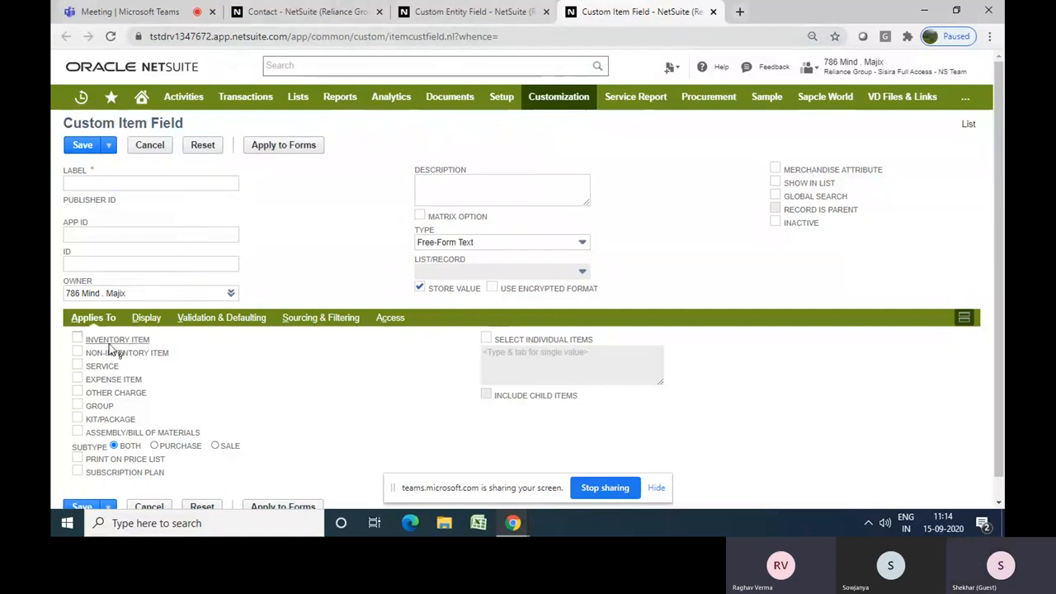
Open a new Custom CRM Field form in a new browser tab from the CRM Fields menu
mouse_move(568, 97)
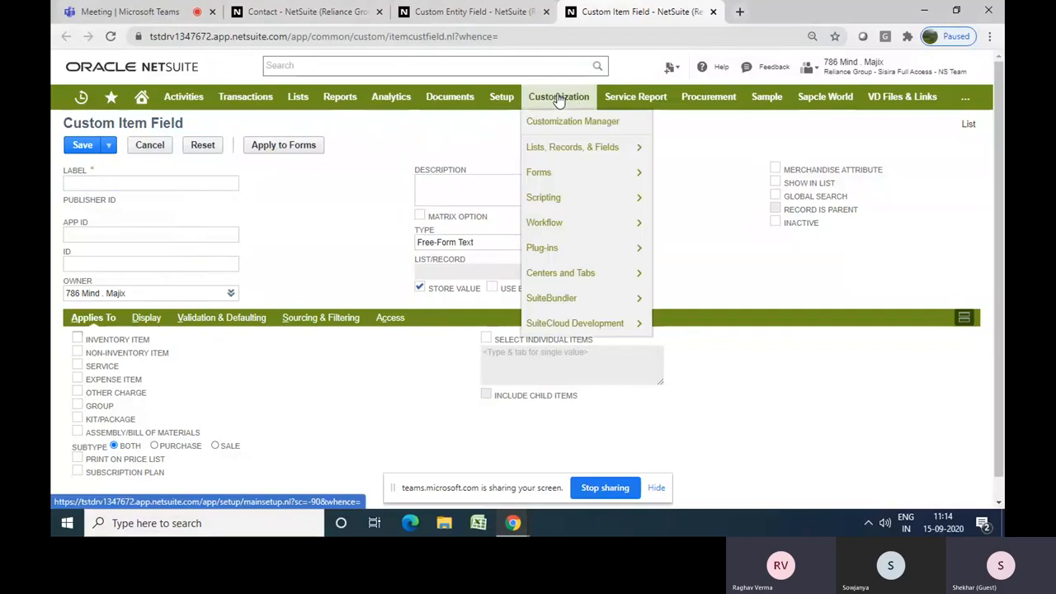
mouse_move(560, 152)
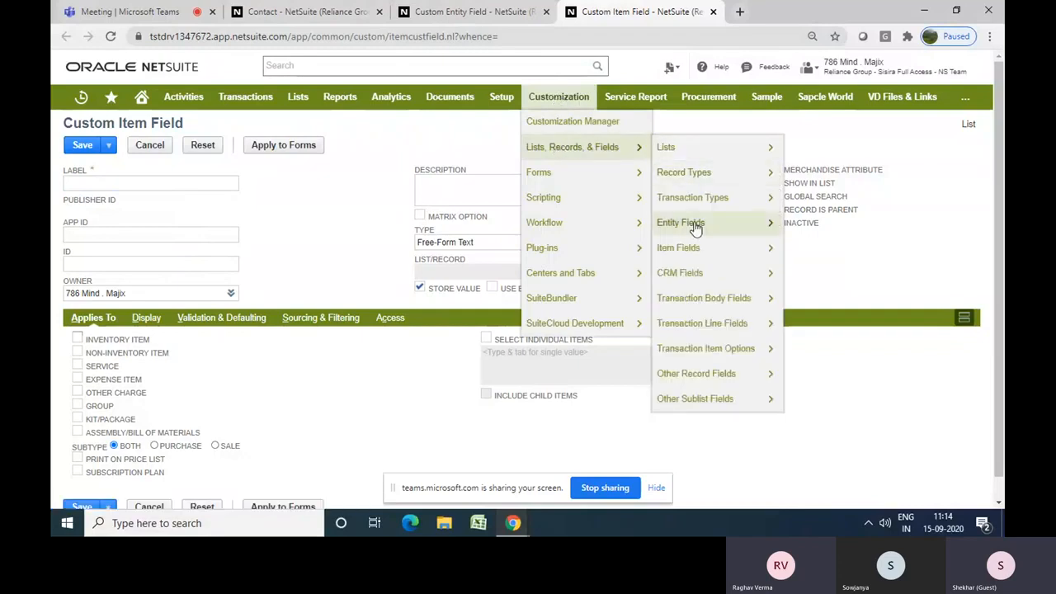
mouse_move(689, 275)
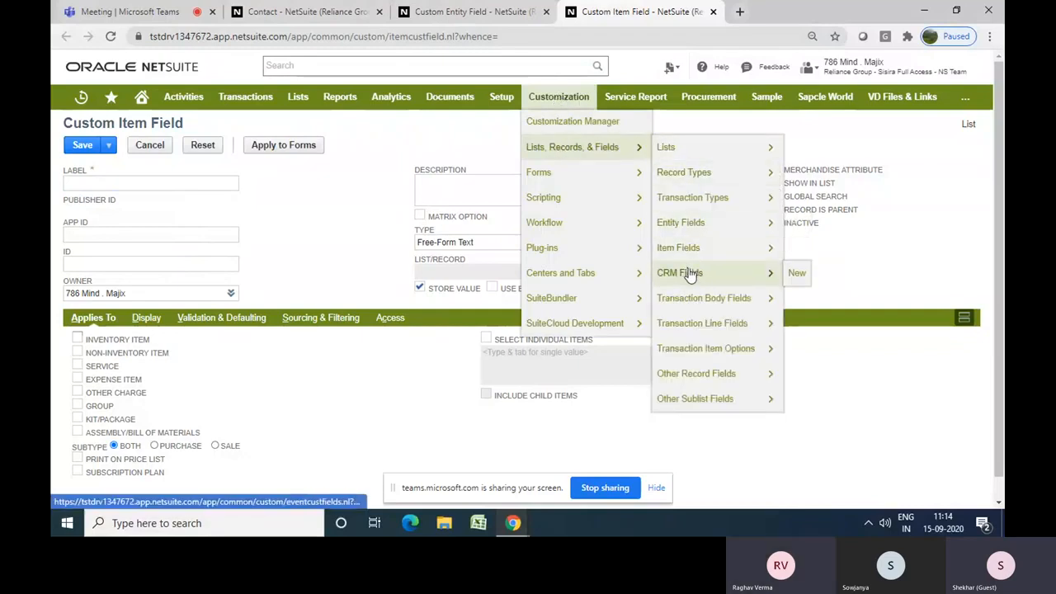
right_click(794, 278)
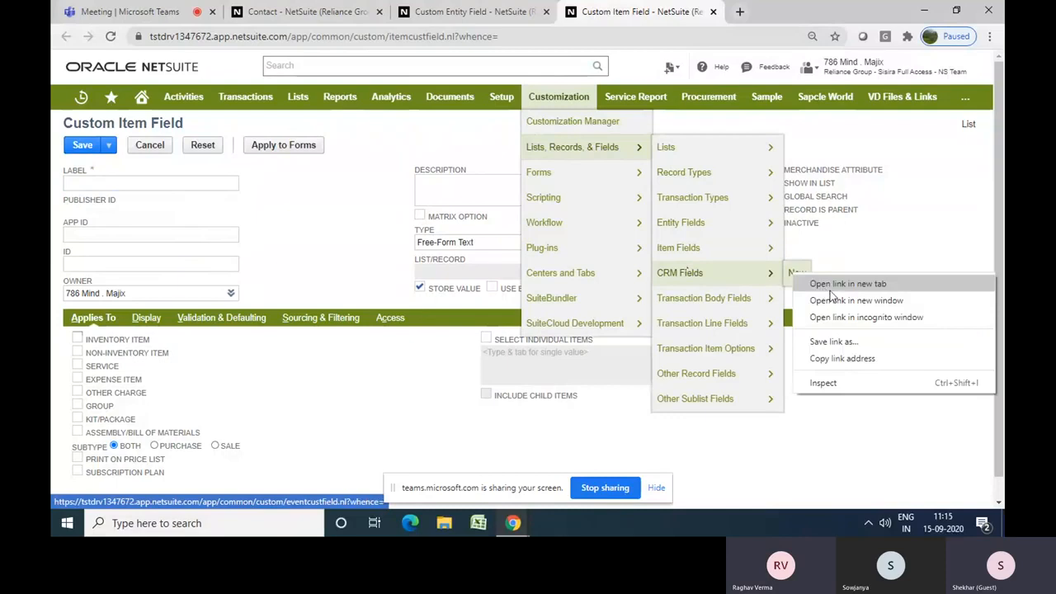
click(830, 286)
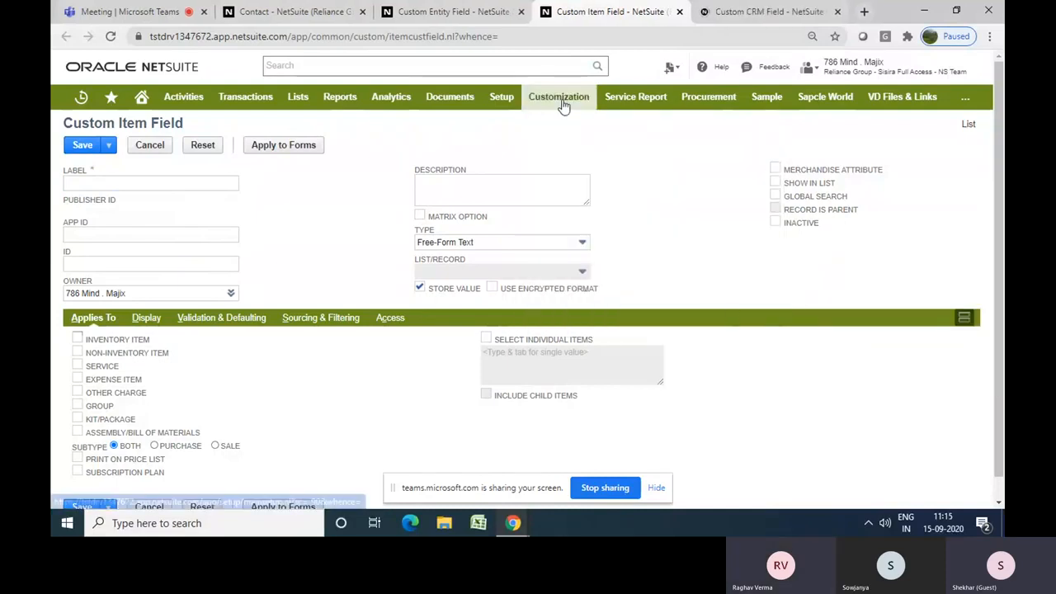
Open the Transaction Body Fields list and a new Other Record Field form in separate new tabs
mouse_move(564, 96)
mouse_move(560, 174)
mouse_move(614, 147)
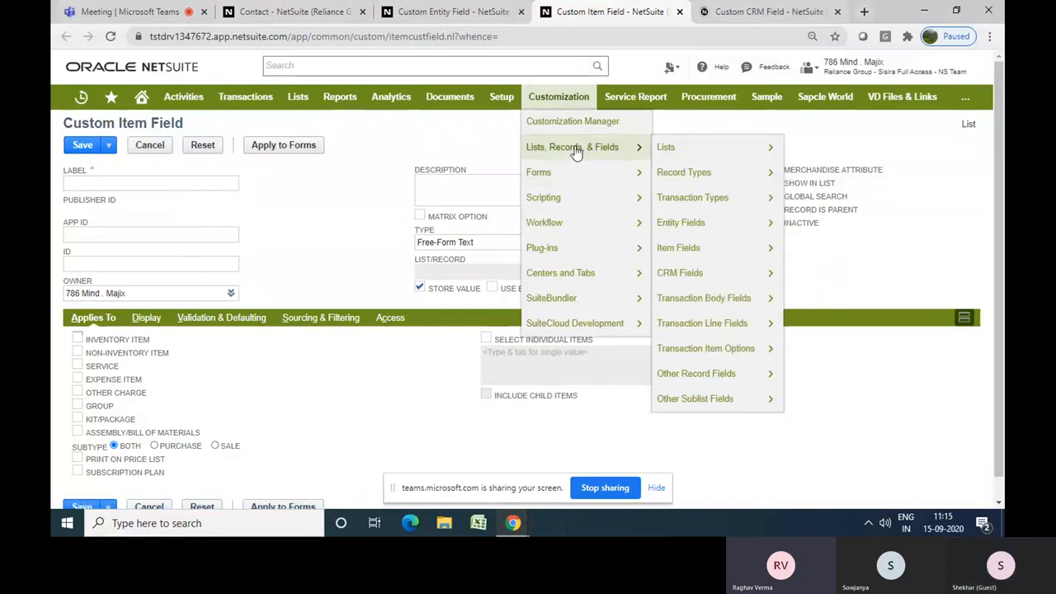
right_click(721, 303)
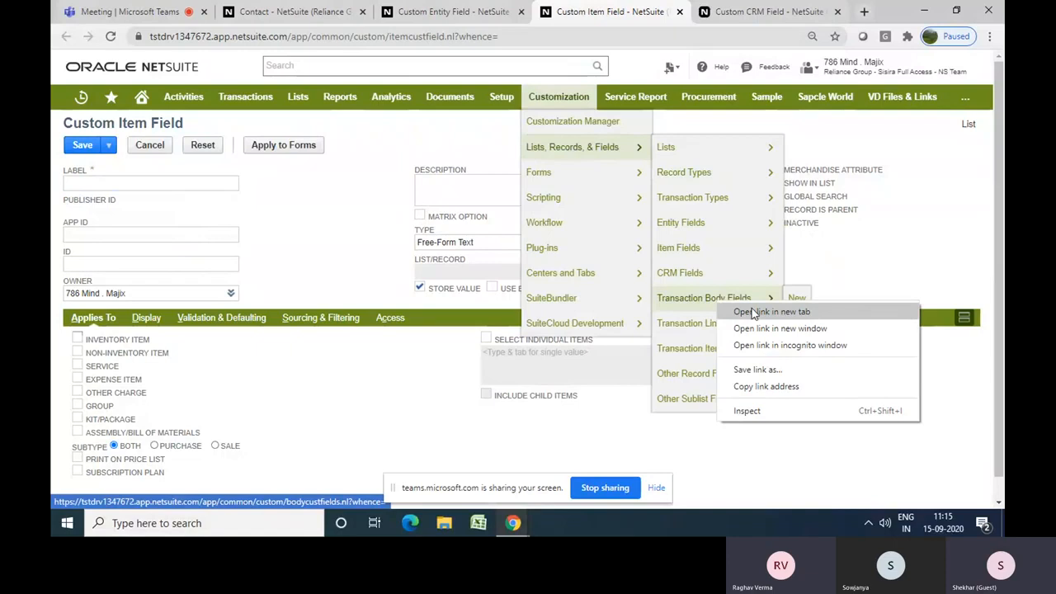
click(752, 313)
right_click(707, 370)
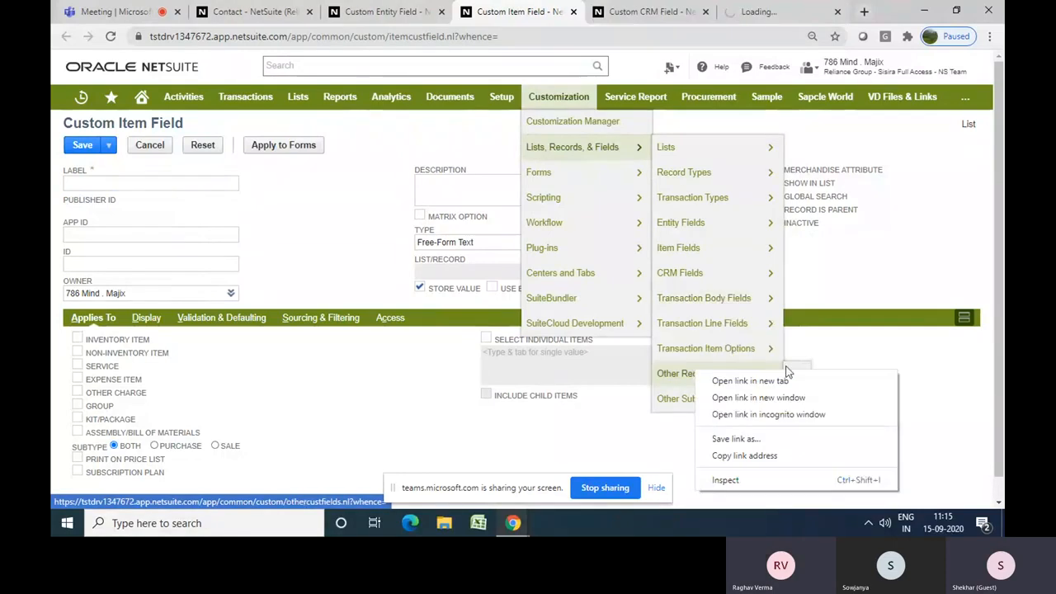
right_click(790, 371)
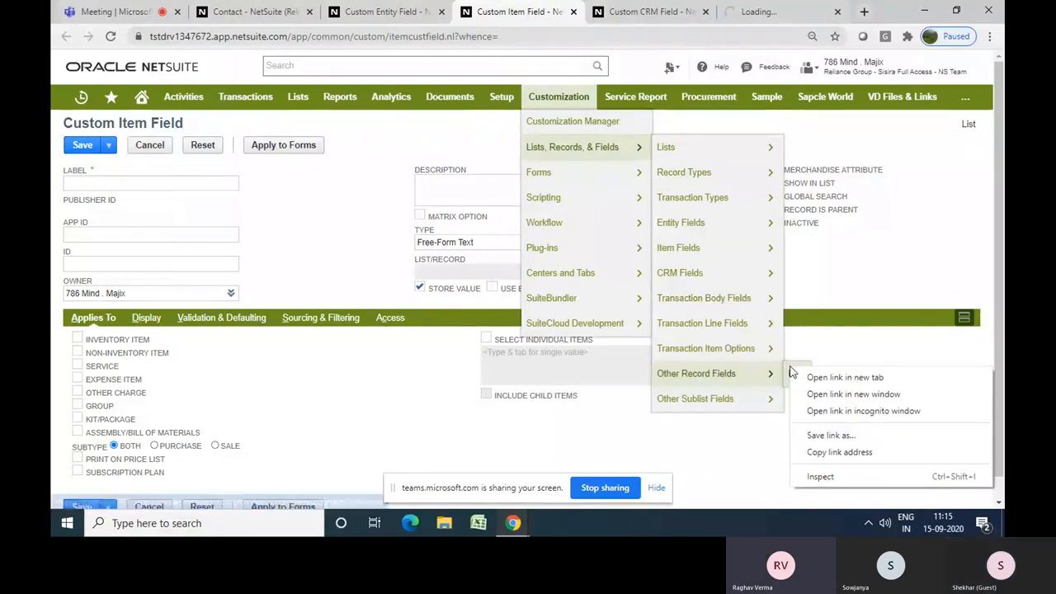
click(845, 377)
Review the Custom CRM Field form, start a new Transaction Body Field, then close both of those tabs
click(549, 11)
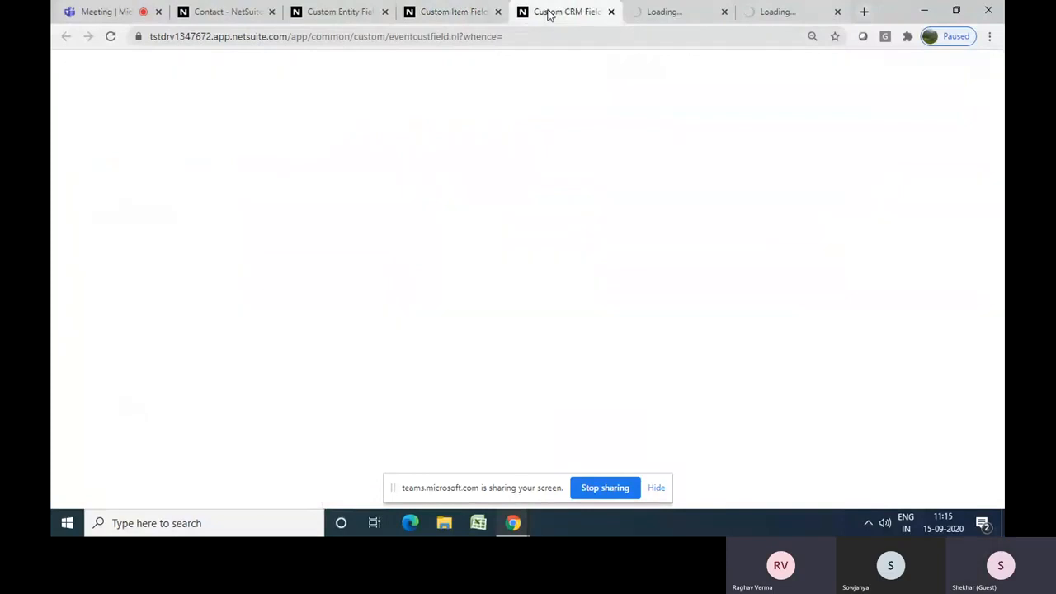
click(668, 8)
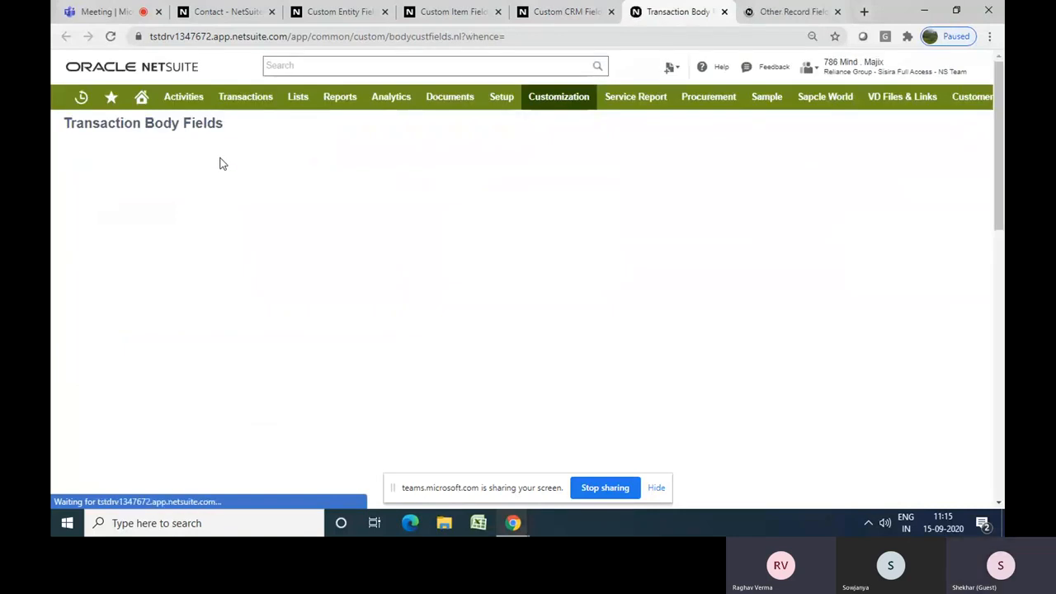
click(87, 148)
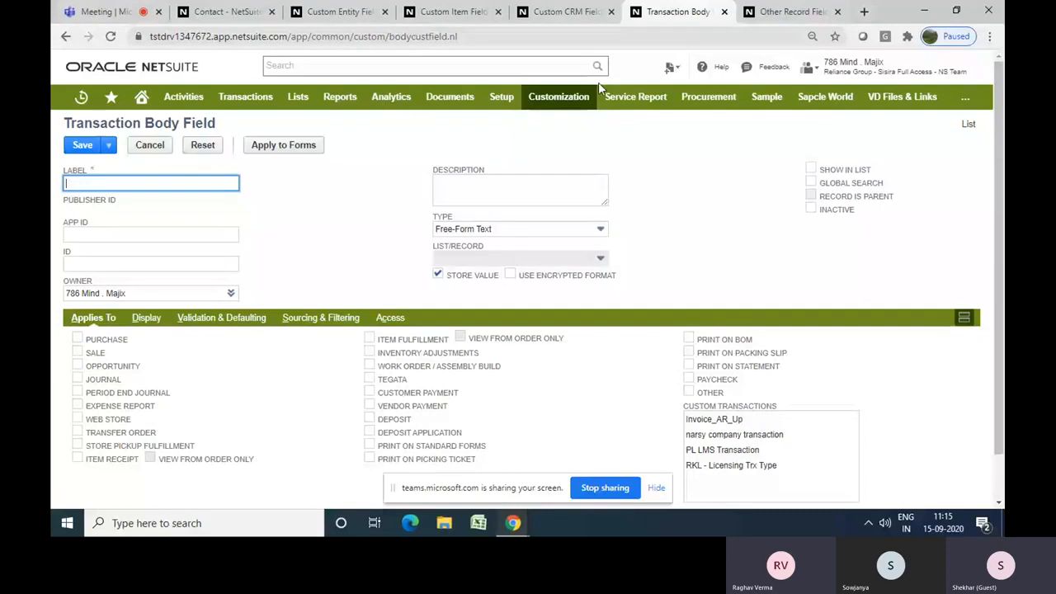
click(611, 12)
click(611, 12)
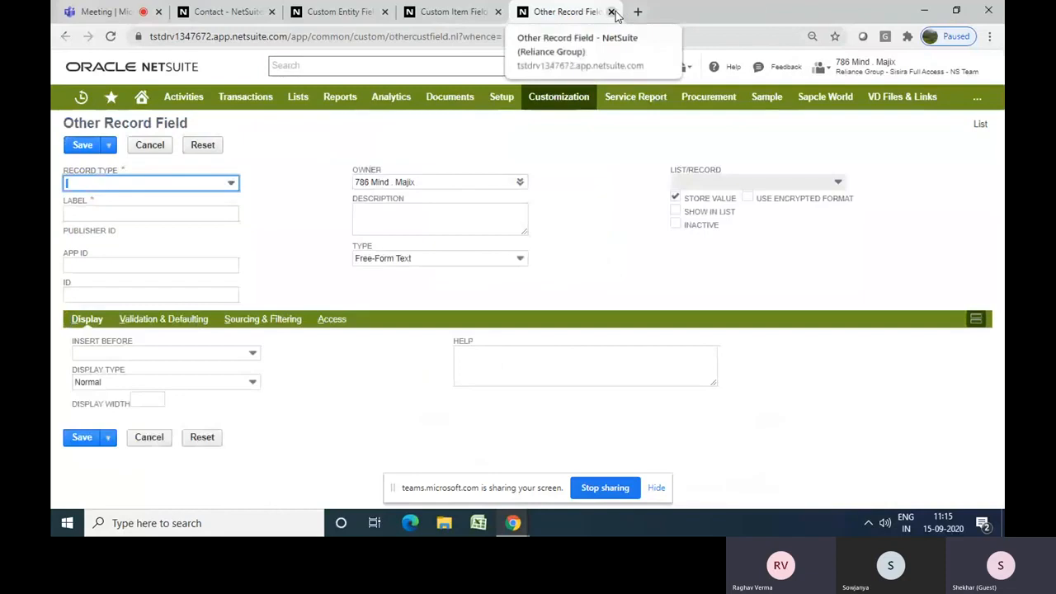
Set the Other Record Field's record type to Location and browse the list of available record types
click(203, 183)
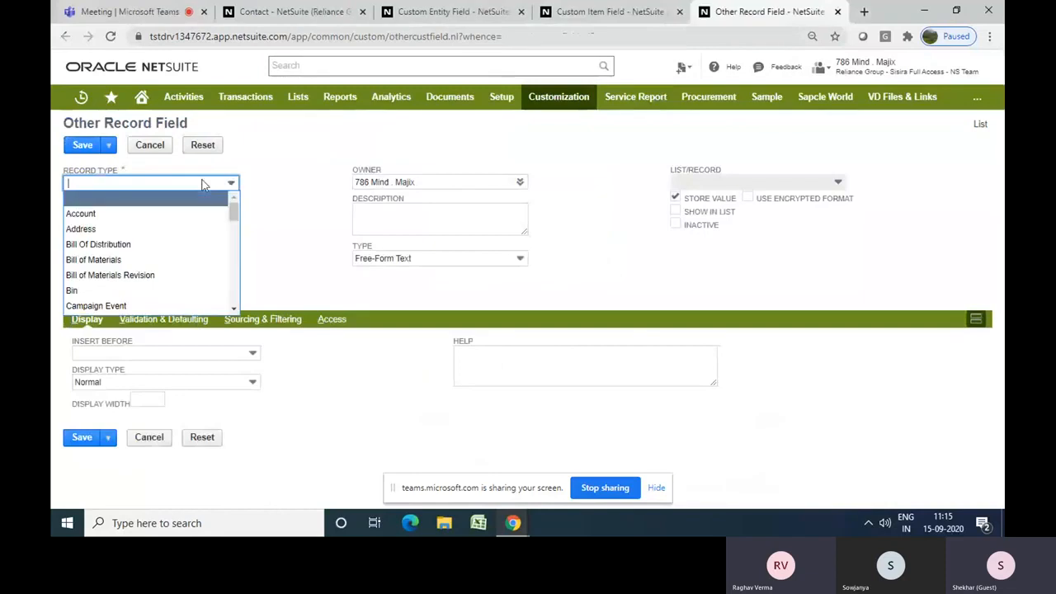
text(Location)
key(Return)
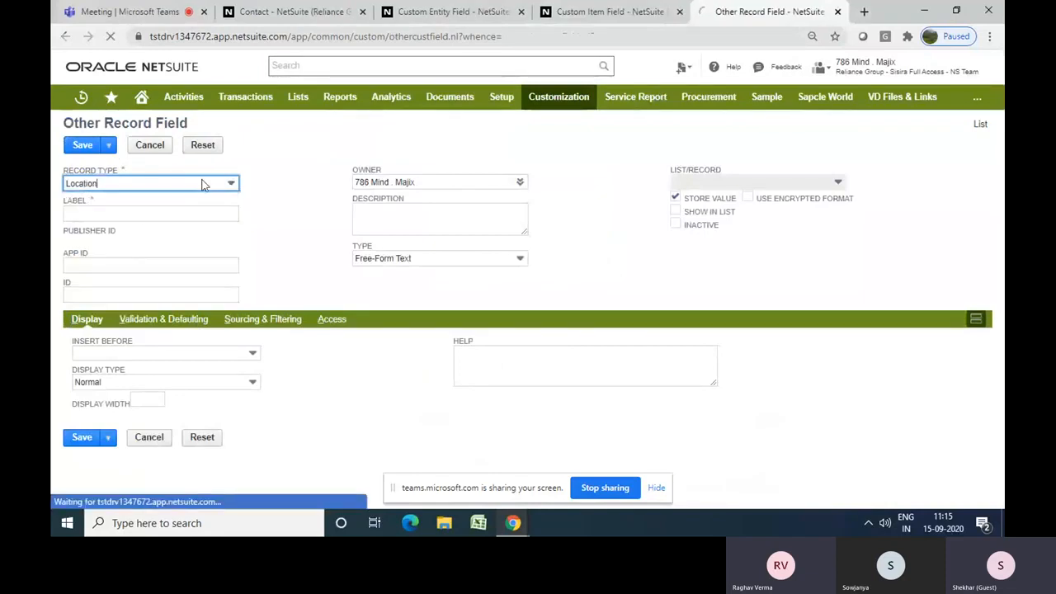
click(109, 147)
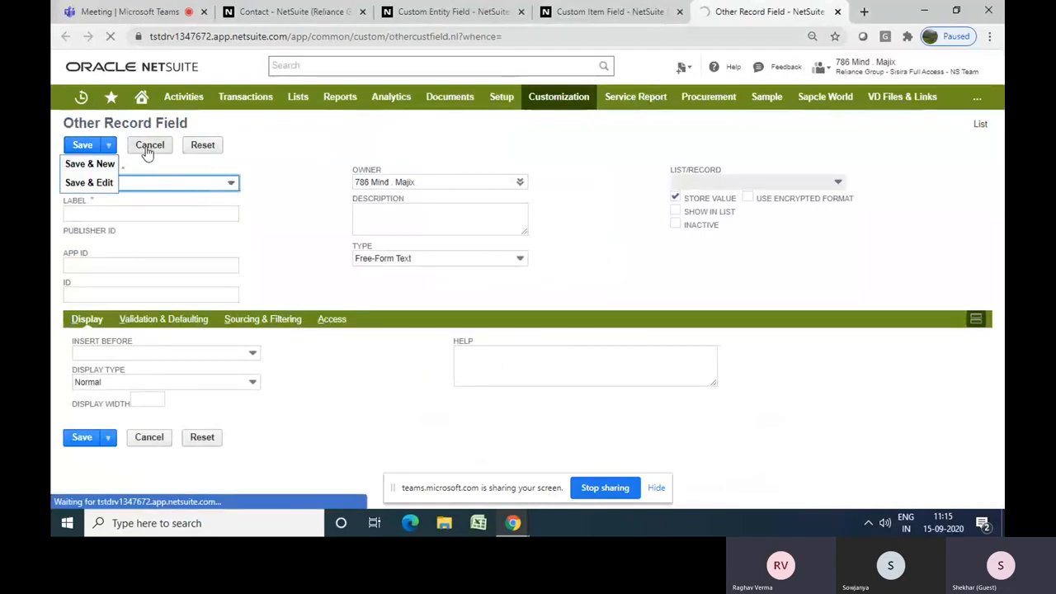
click(231, 190)
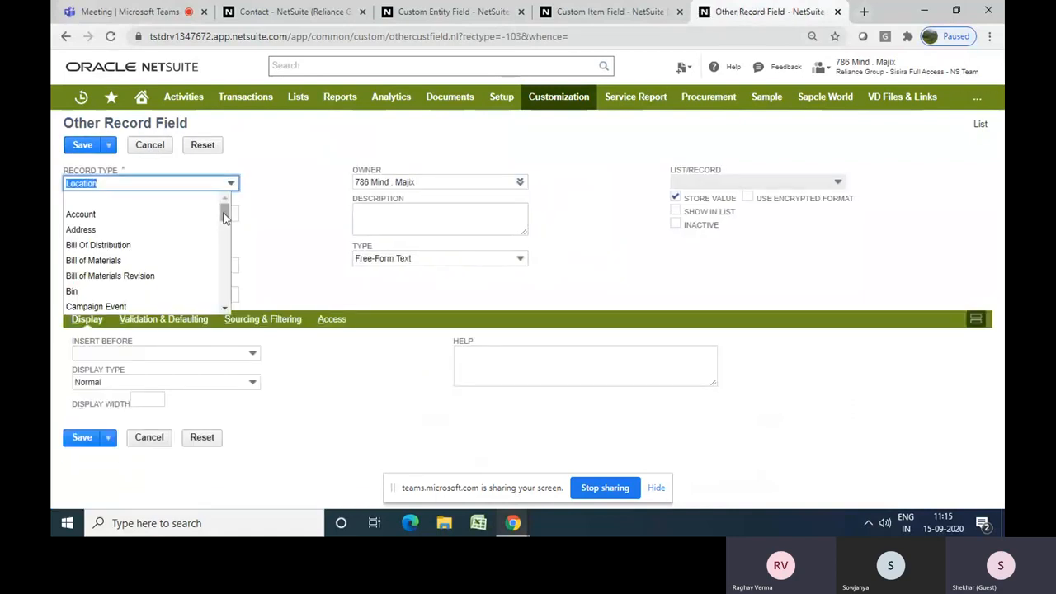
mouse_move(224, 216)
mouse_down()
mouse_move(224, 304)
mouse_move(222, 216)
mouse_up()
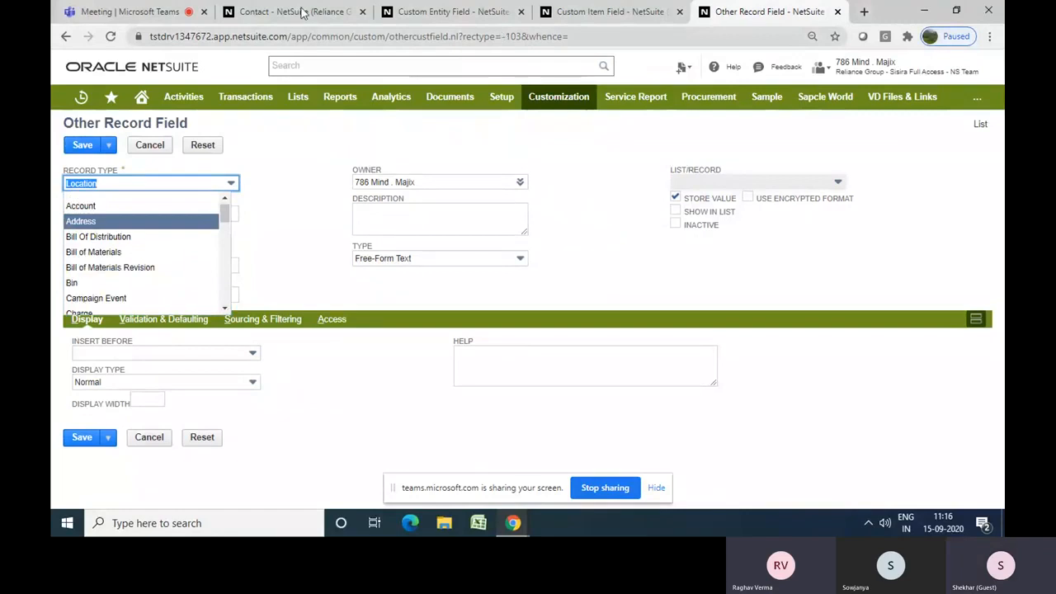
Switch to the contact form and close the Custom Item Field and Other Record Field tabs
click(272, 13)
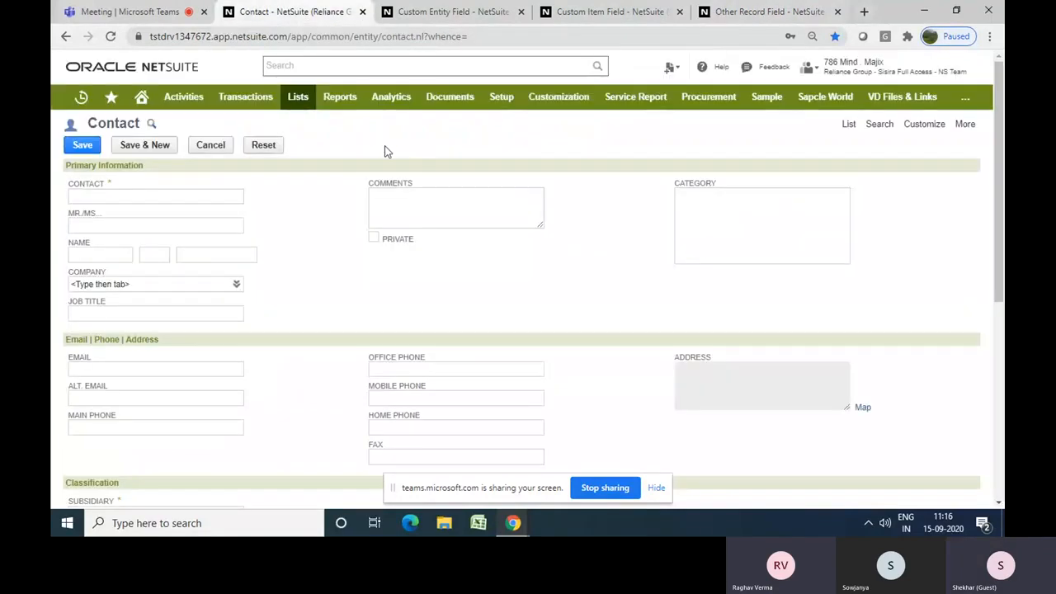
click(677, 12)
click(678, 12)
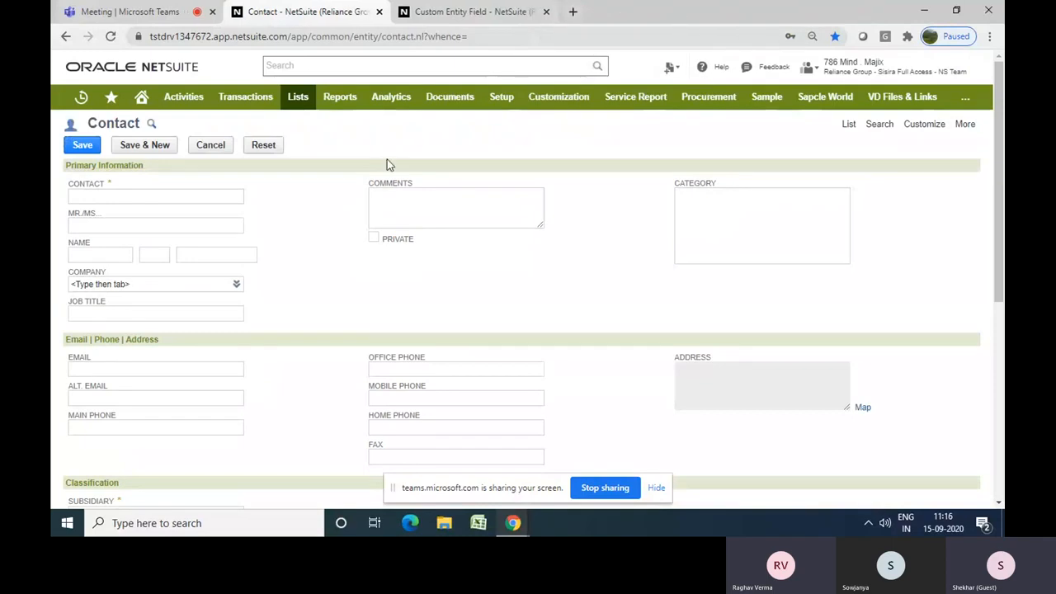
Set the Alt. Contact Email. field's type to Email Address and enable Global Search
click(460, 19)
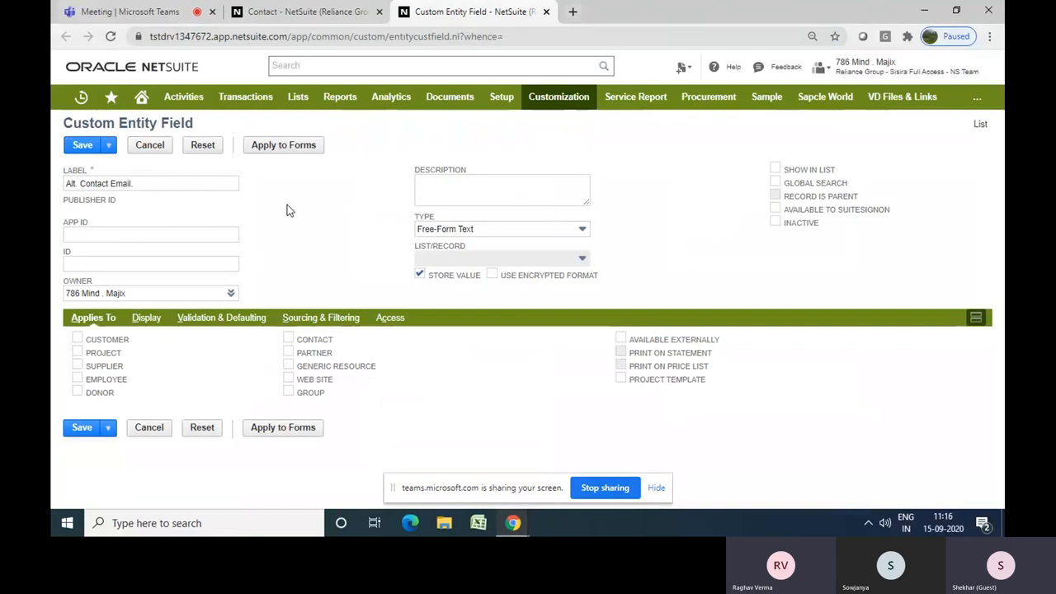
click(476, 230)
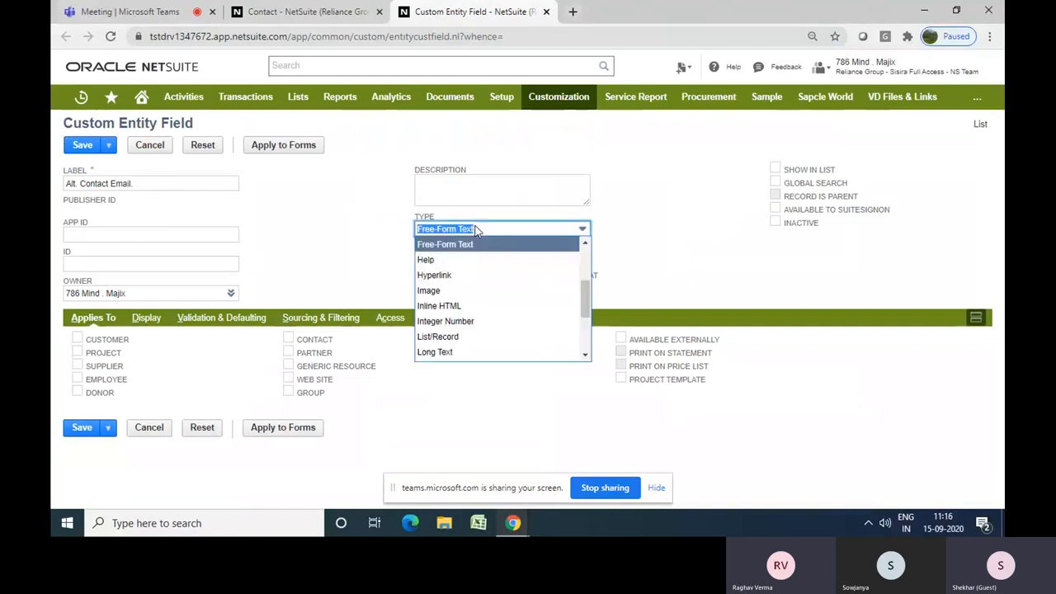
key(Up)
key(Return)
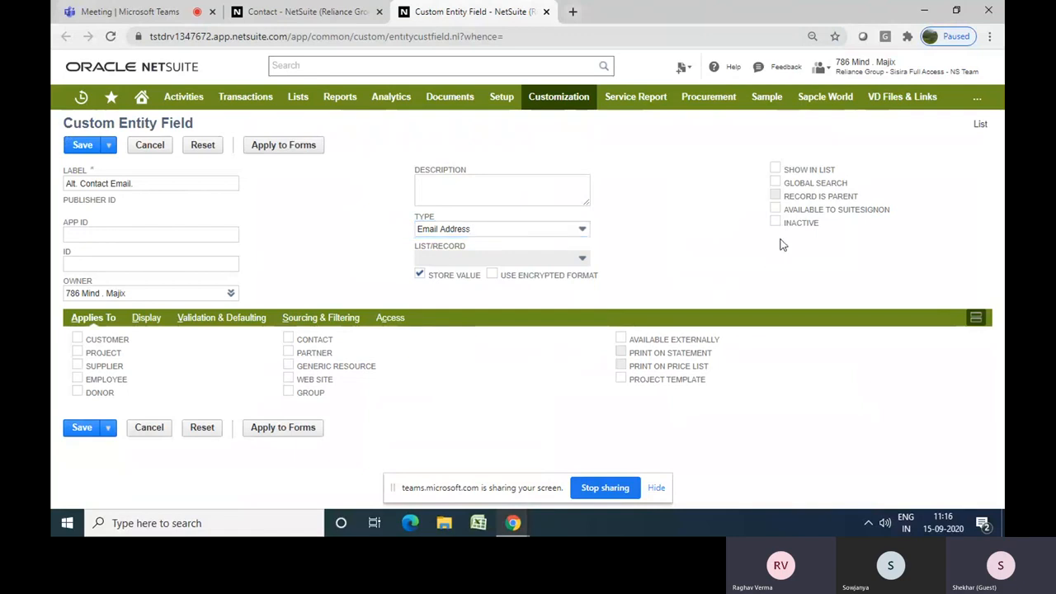
click(775, 185)
Apply the field to Contact records and display it on the Communication subtab
click(288, 340)
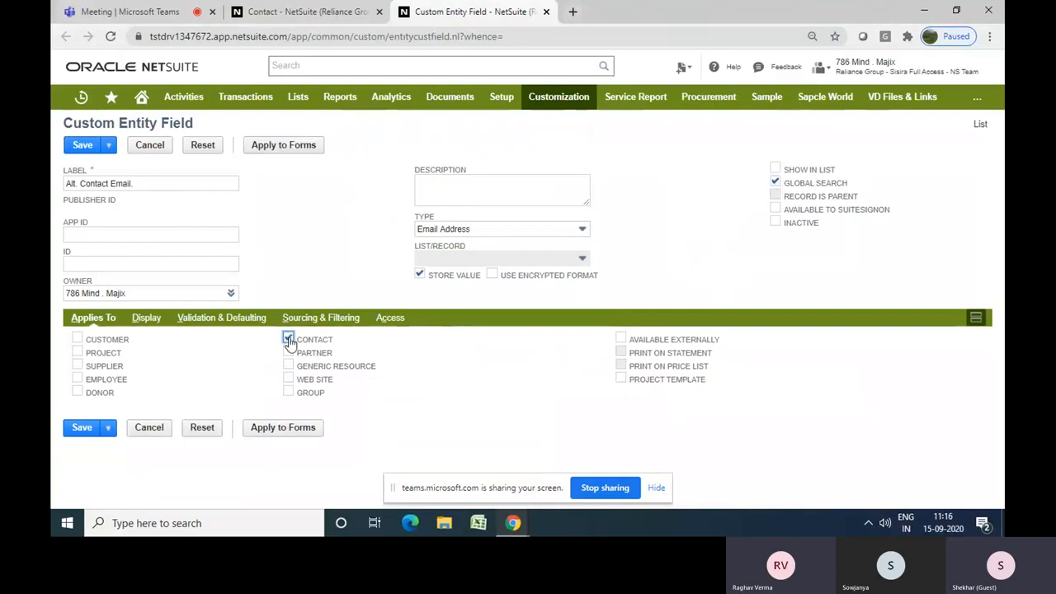
click(143, 323)
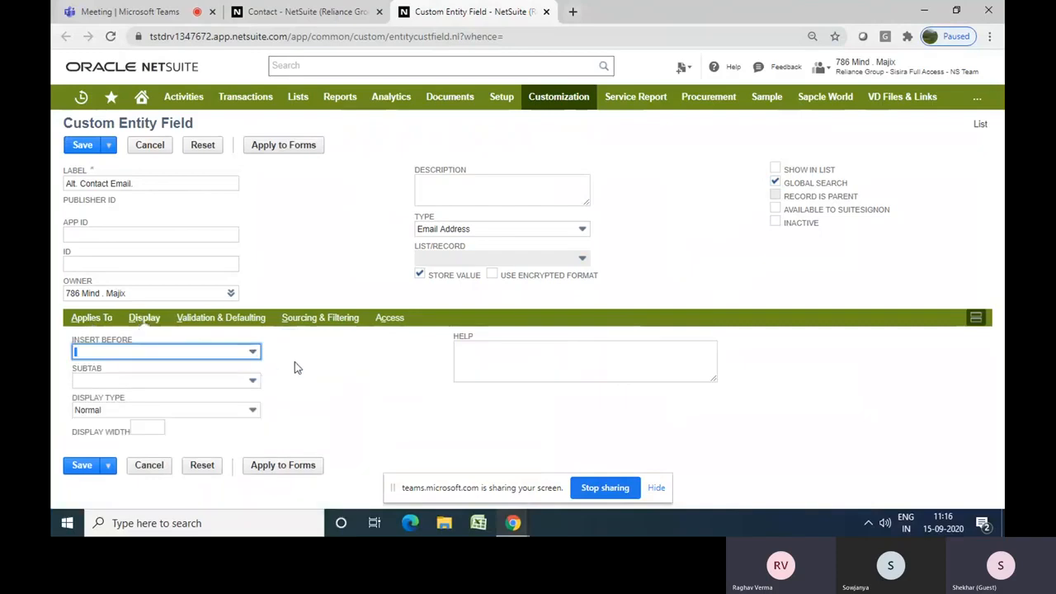
click(232, 381)
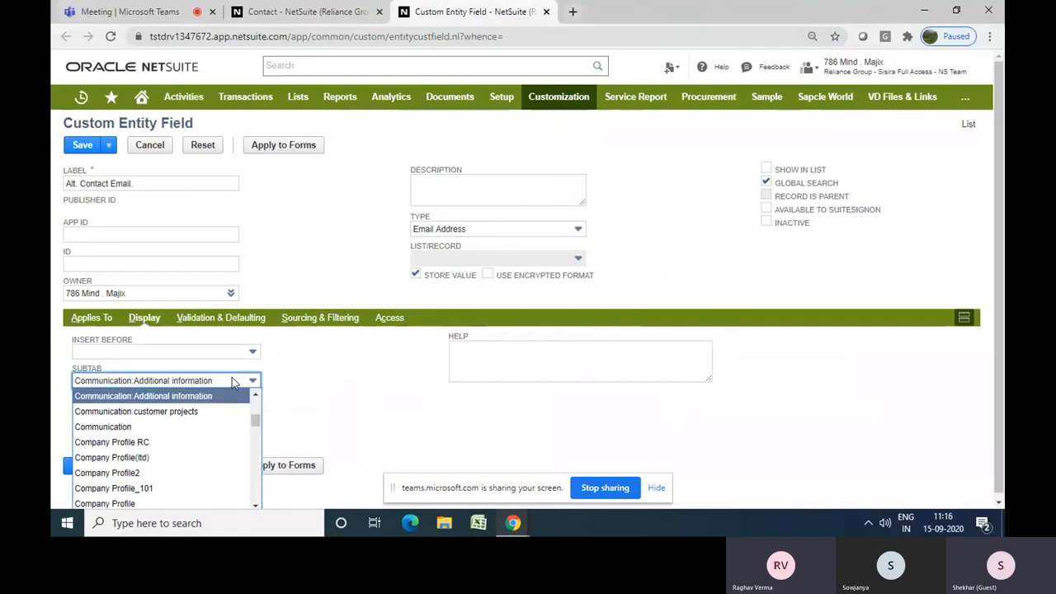
key(Down)
key(Down)
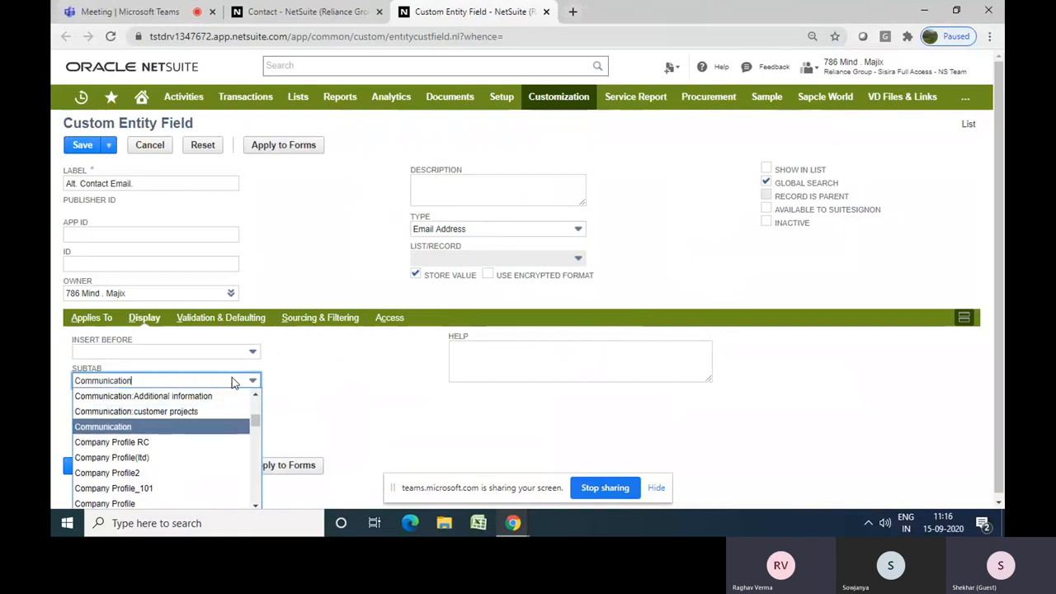
key(Return)
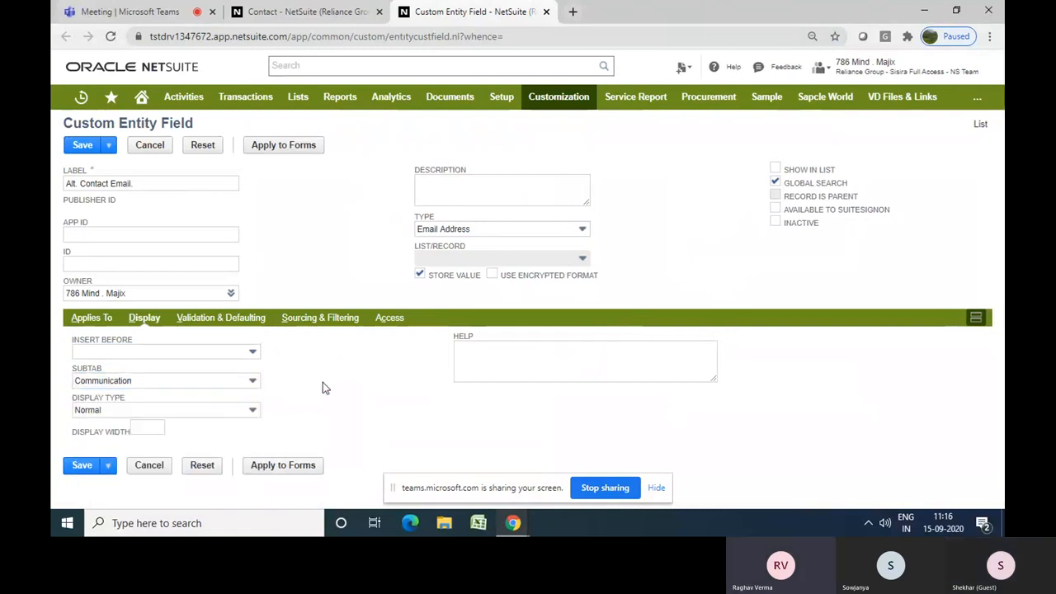
Inspect the Communication subtab on the contact form
click(290, 14)
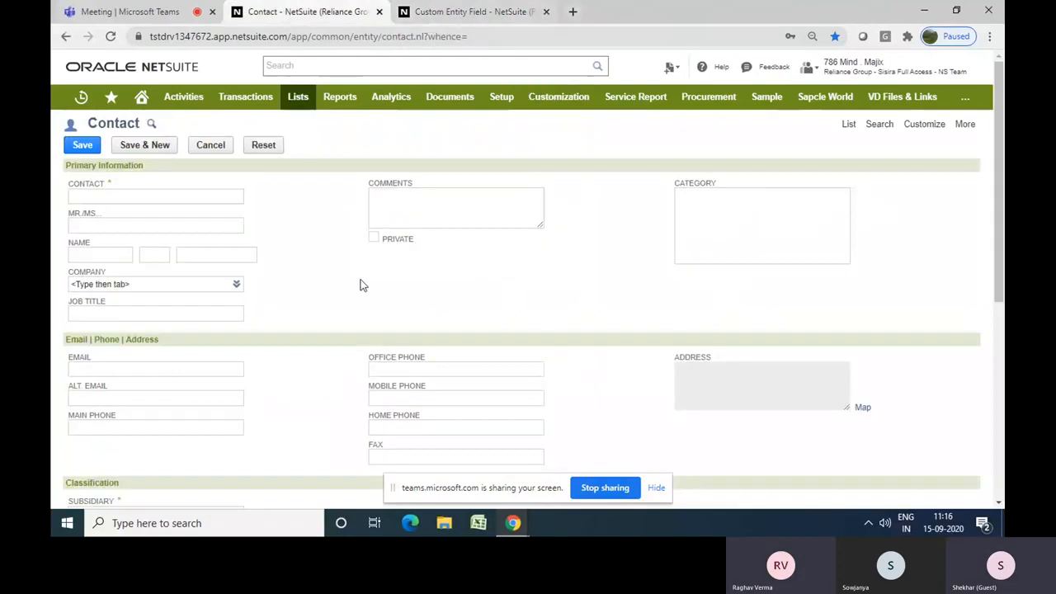
scroll(360, 285, down, 5)
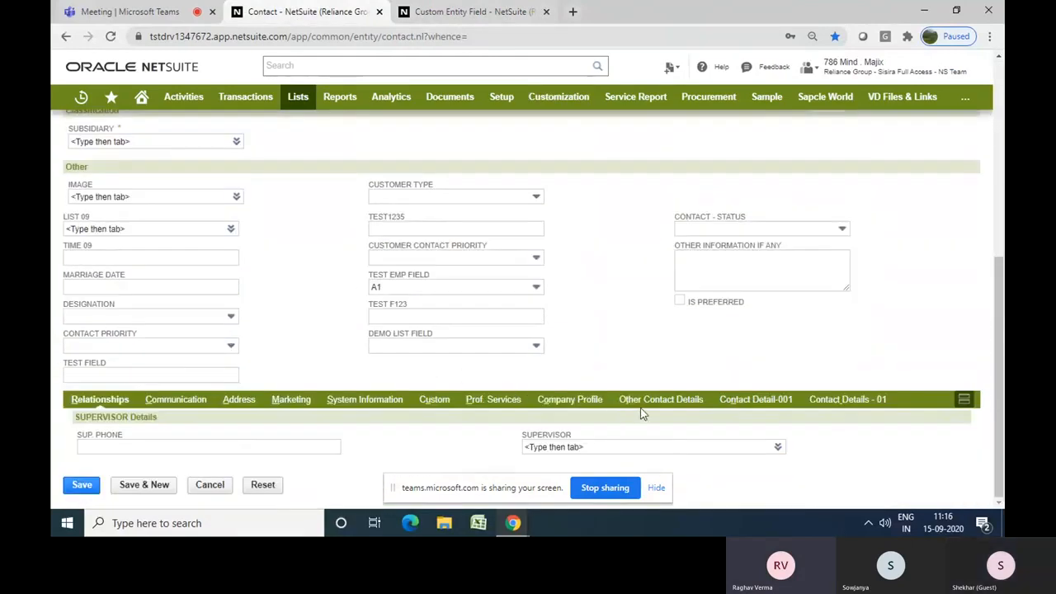
click(197, 406)
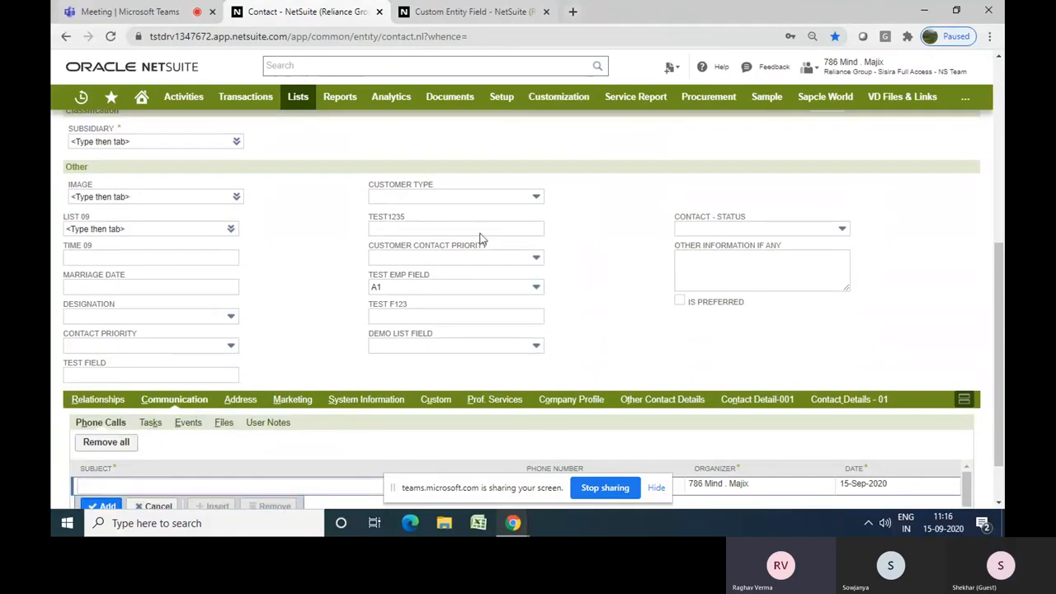
Save the Alt. Contact Email. custom entity field
click(399, 12)
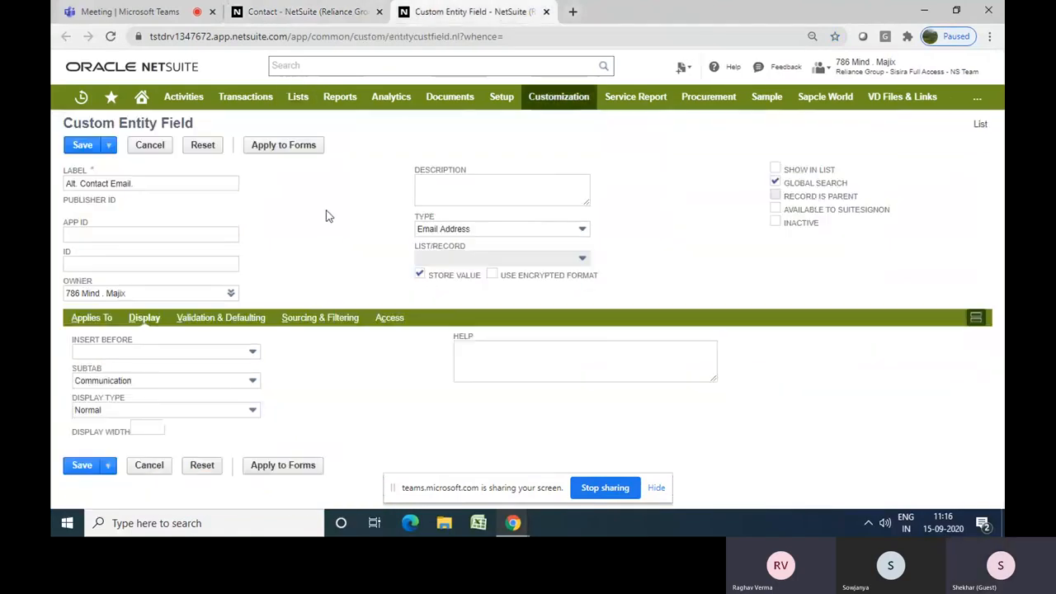
click(82, 145)
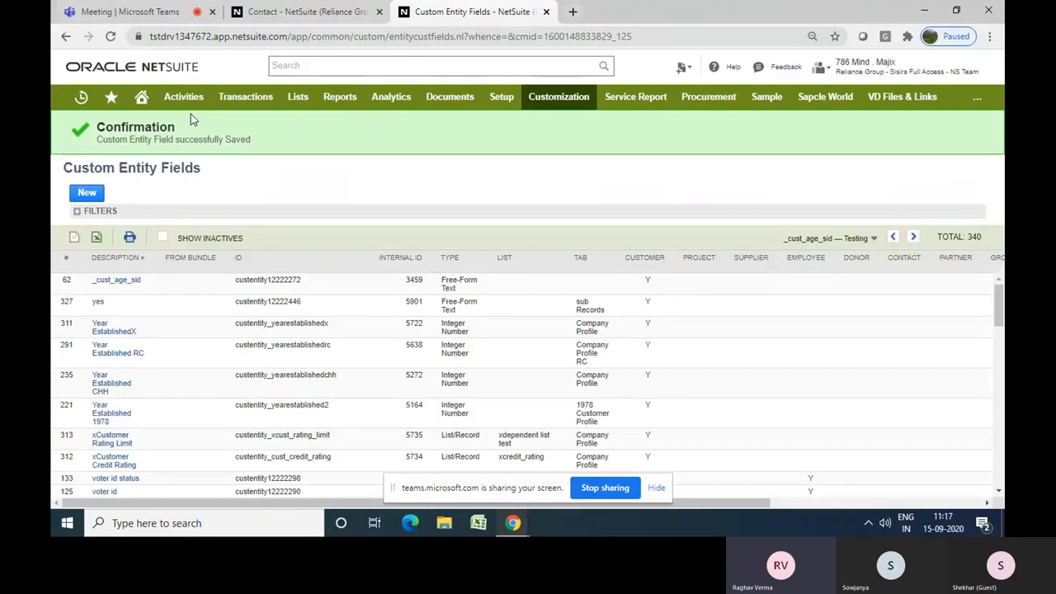
Reload the contact form and open its Communication subtab
click(322, 18)
click(111, 36)
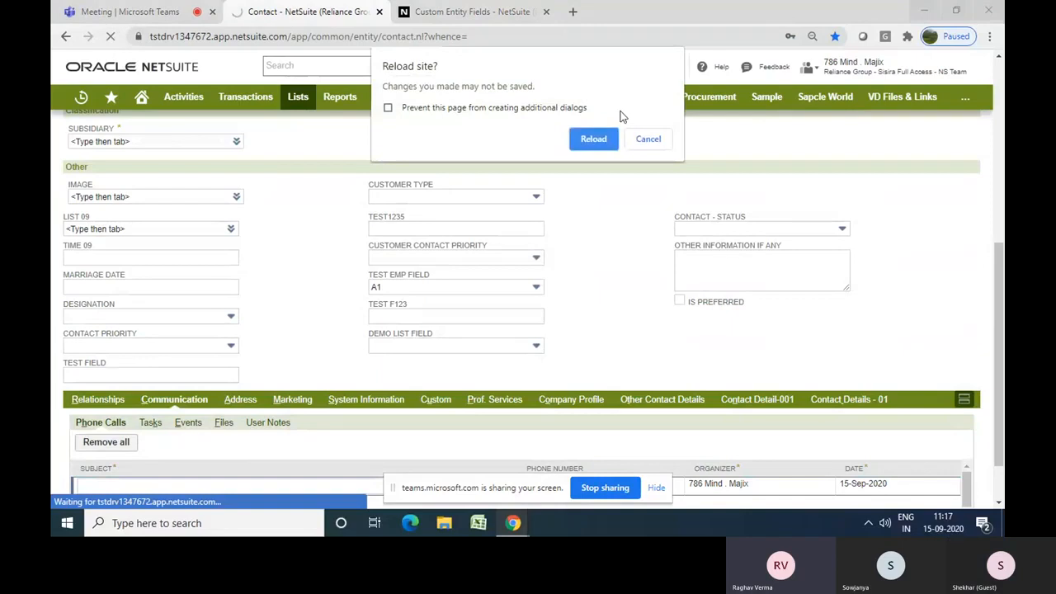
click(597, 140)
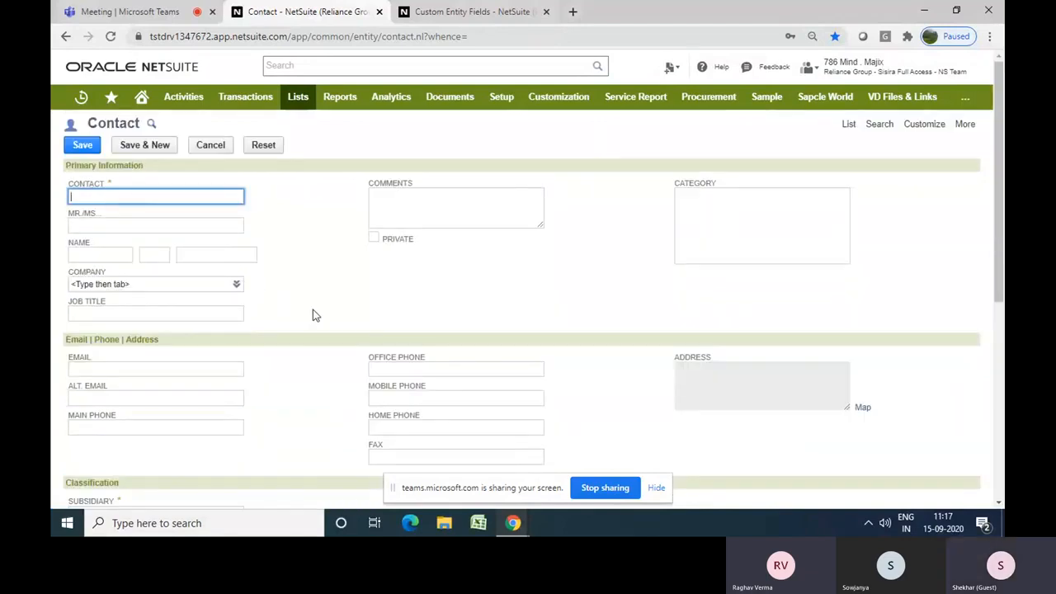
scroll(313, 311, down, 3)
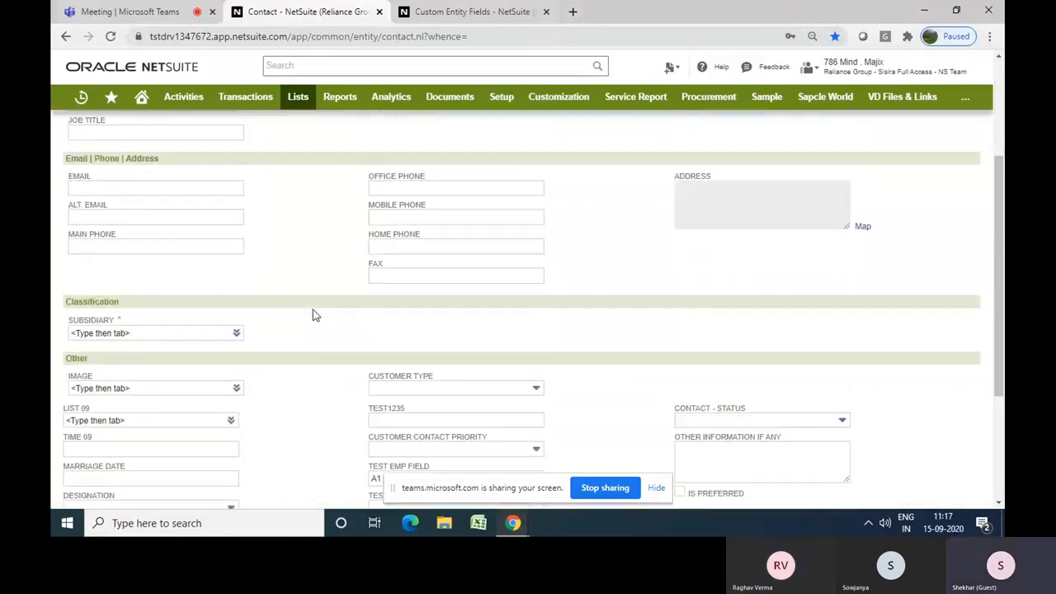
scroll(312, 314, down, 3)
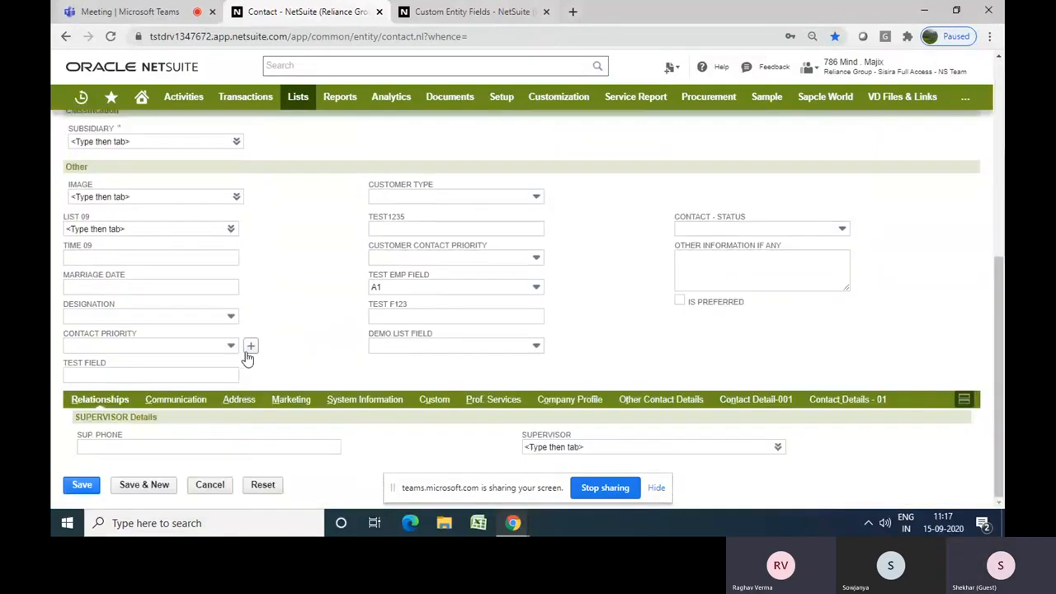
click(174, 404)
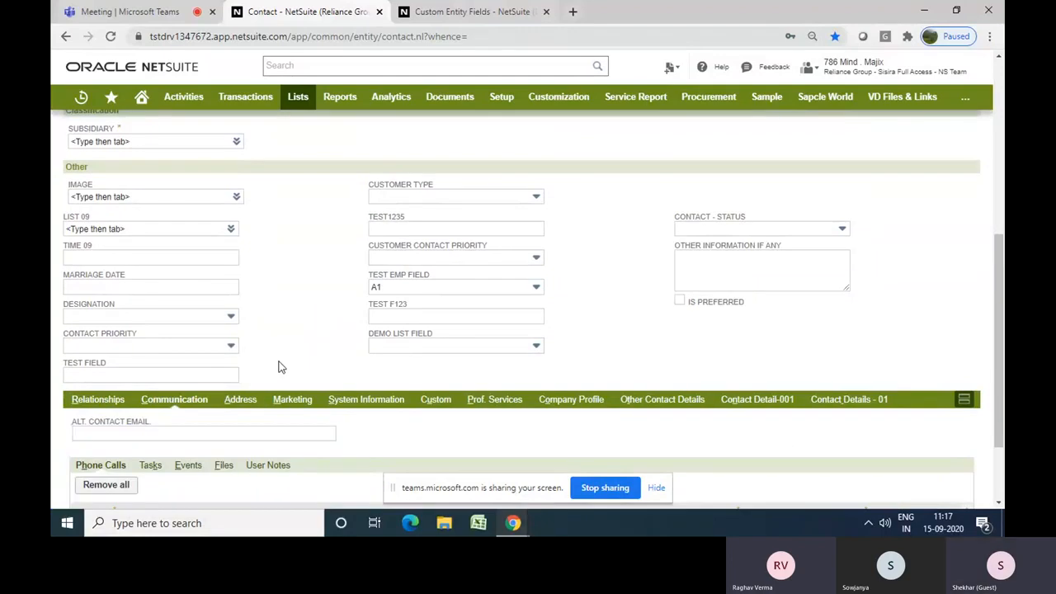
Enter test in the Alt. Contact Email field and dismiss the validation alert
scroll(262, 371, down, 1)
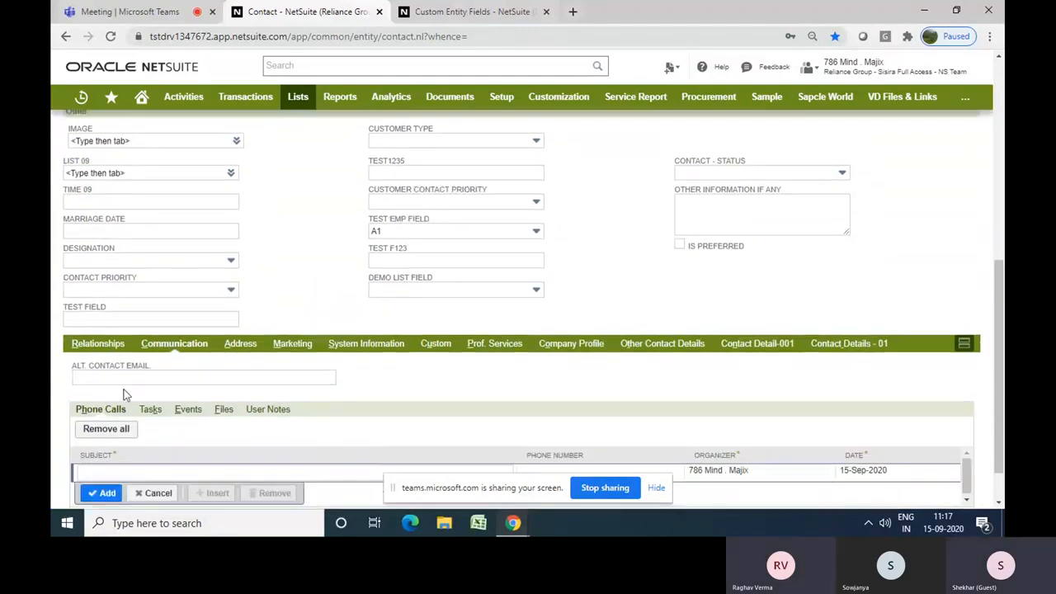
click(173, 377)
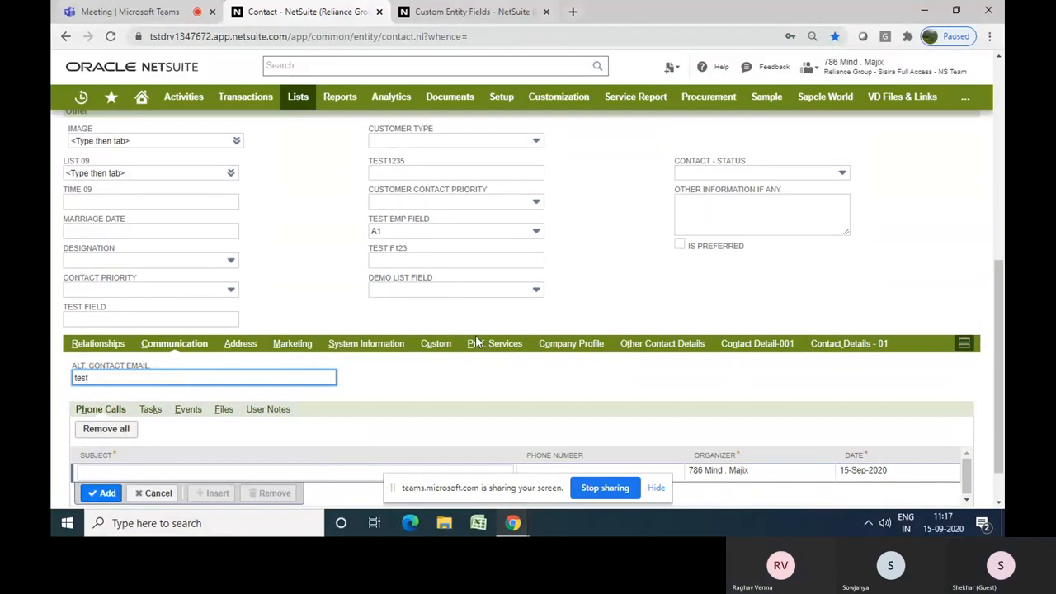
click(438, 396)
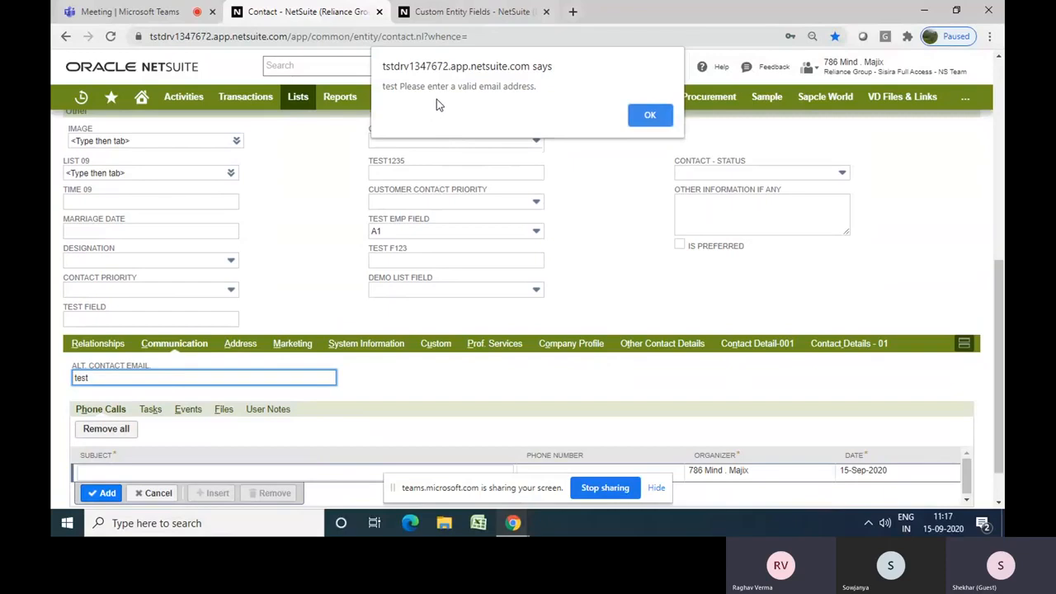
click(640, 115)
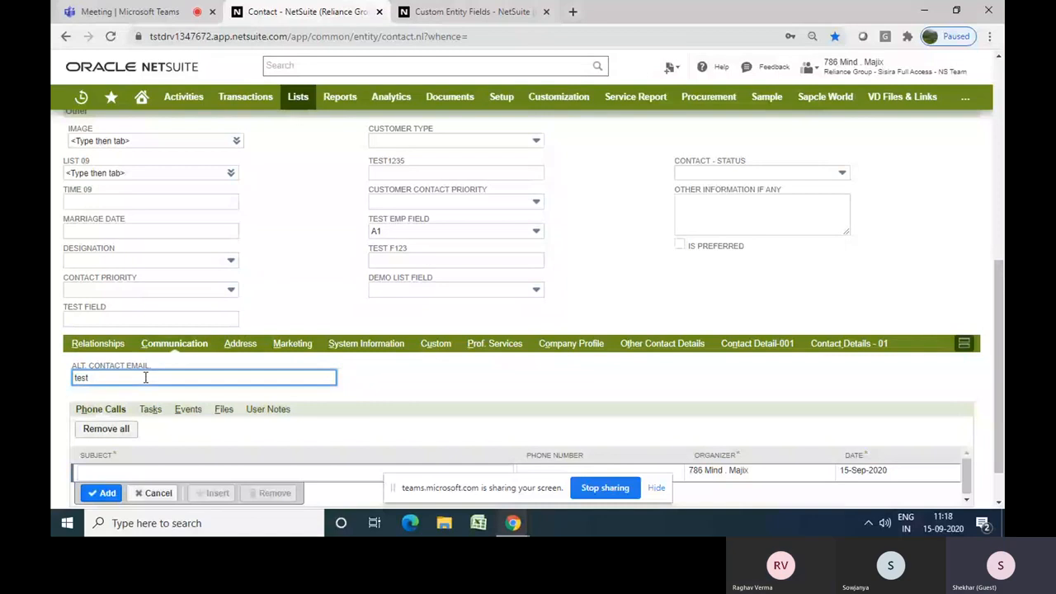
Replace the Alt. Contact Email value with a valid sample e-mail address
key(BackSpace)
text(Test@)
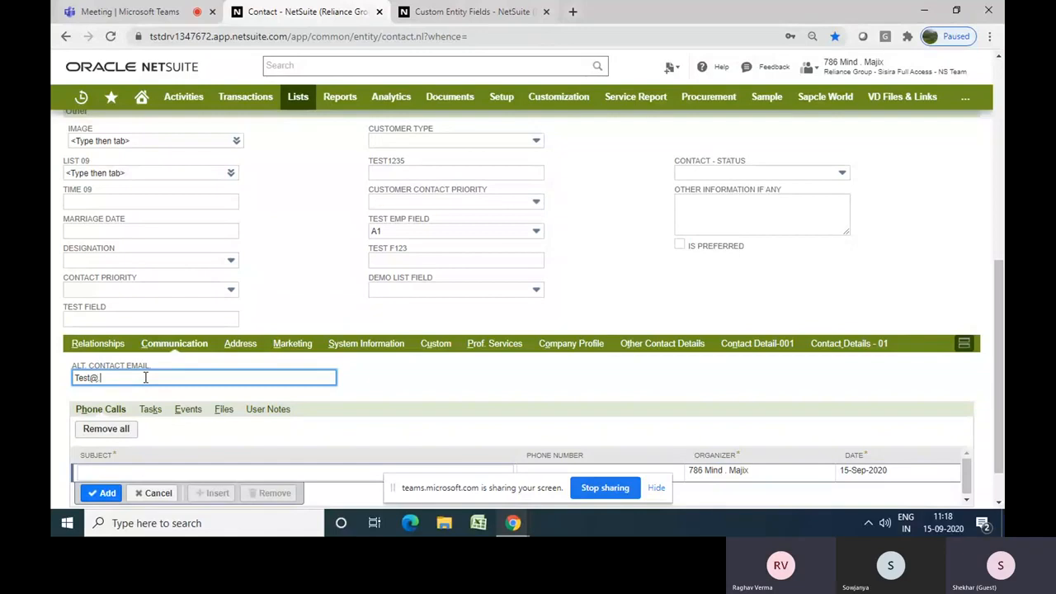
text( com)
key(Tab)
click(645, 117)
click(99, 378)
text(g)
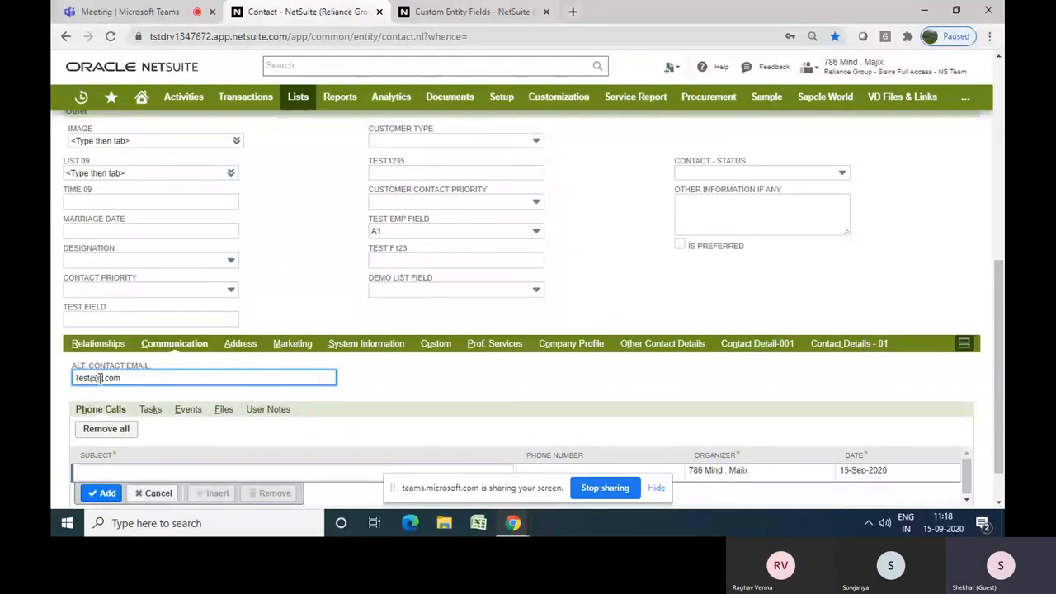
text(mail)
click(513, 377)
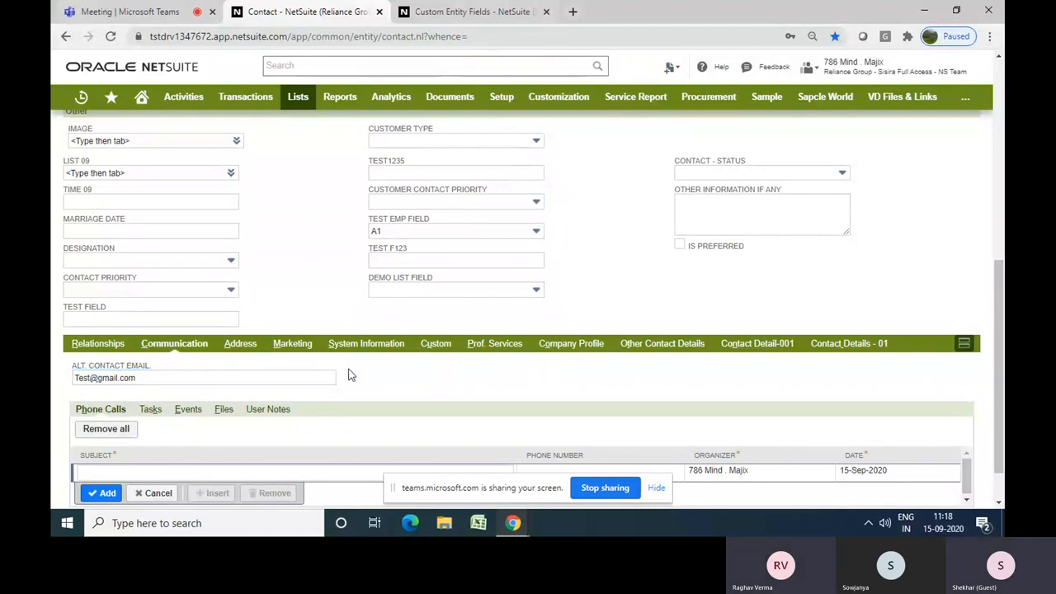
Clear the Alt. Contact Email field
drag(183, 378, 94, 378)
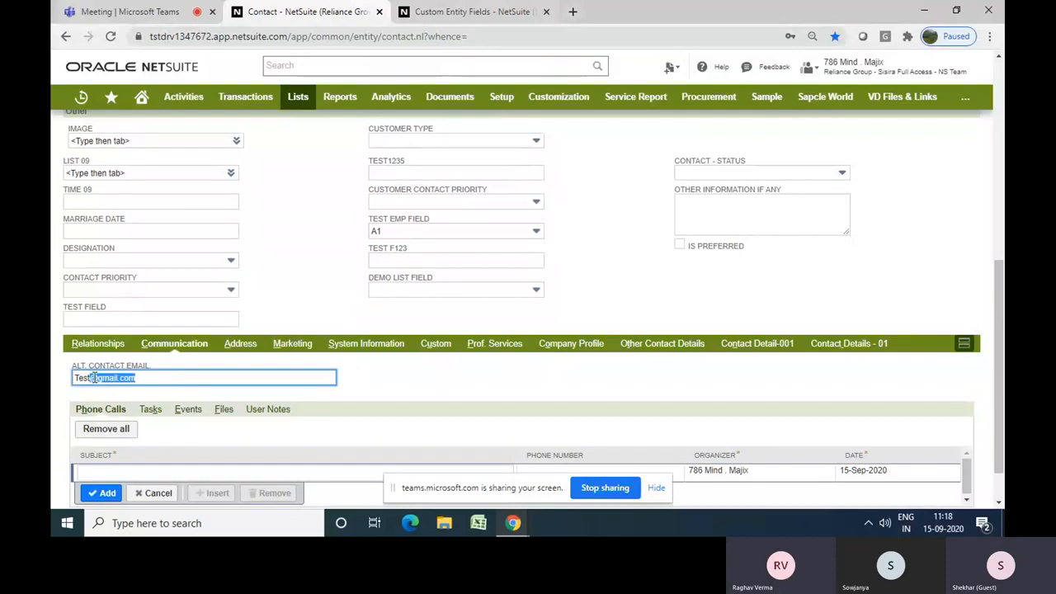
key(BackSpace)
key(BackSpace)
key(BackSpace)
key(BackSpace)
key(BackSpace)
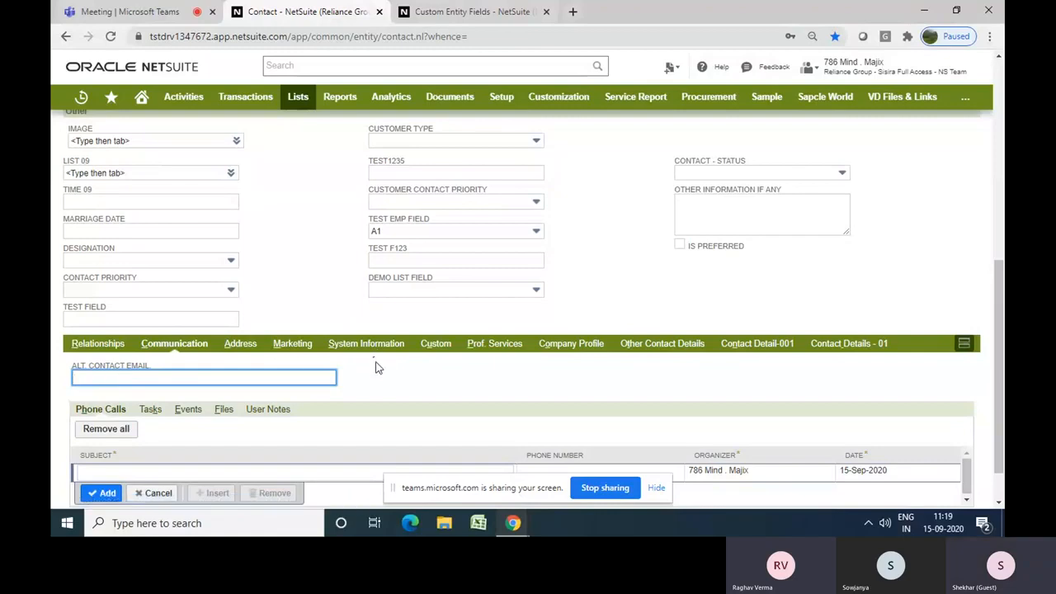
Start a new custom entity field and review the Display Type options on its Display subtab
click(451, 13)
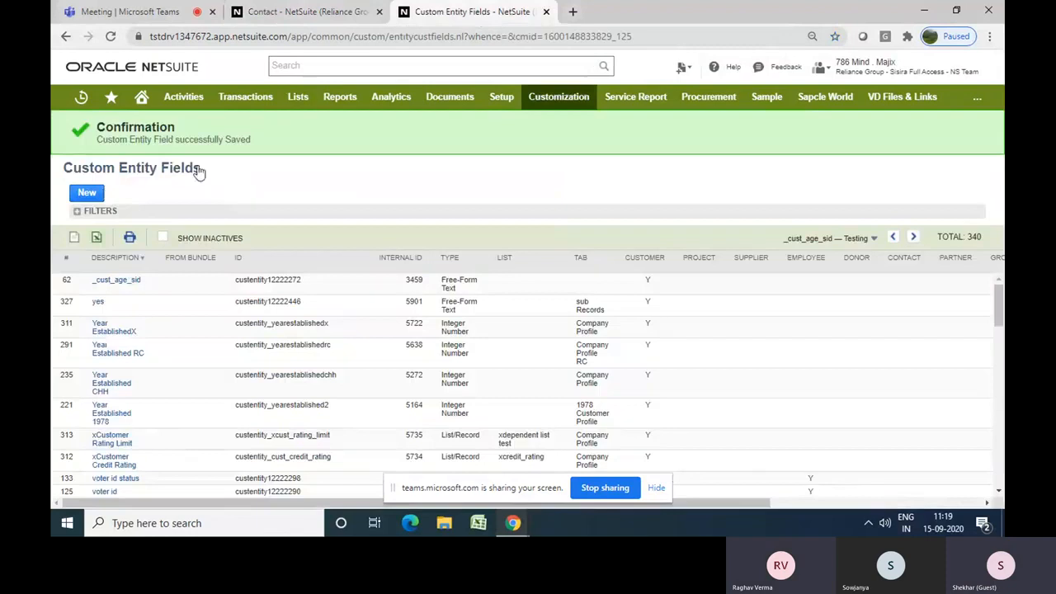
click(89, 195)
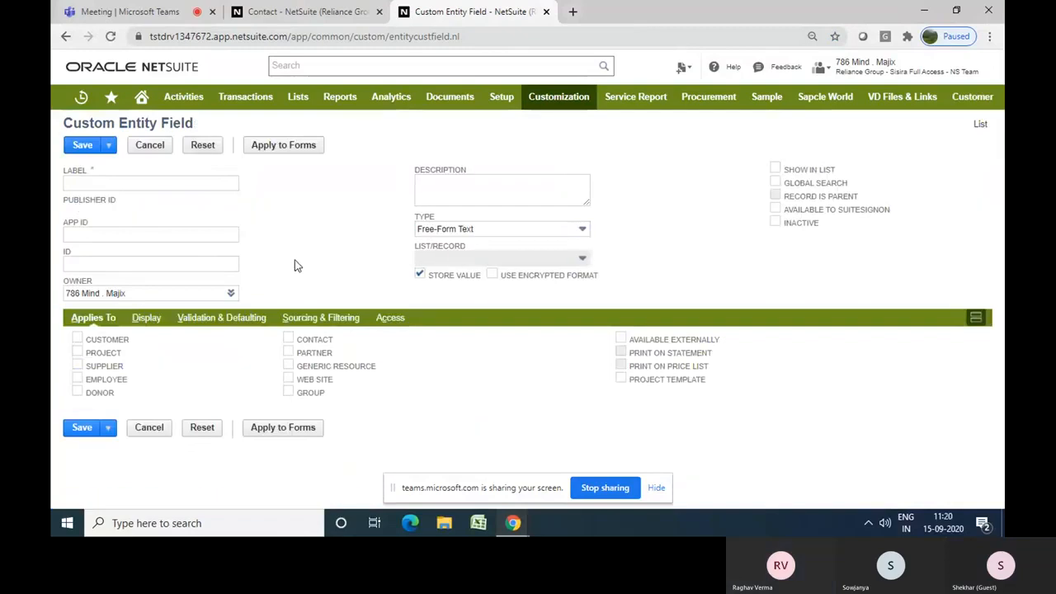
click(148, 324)
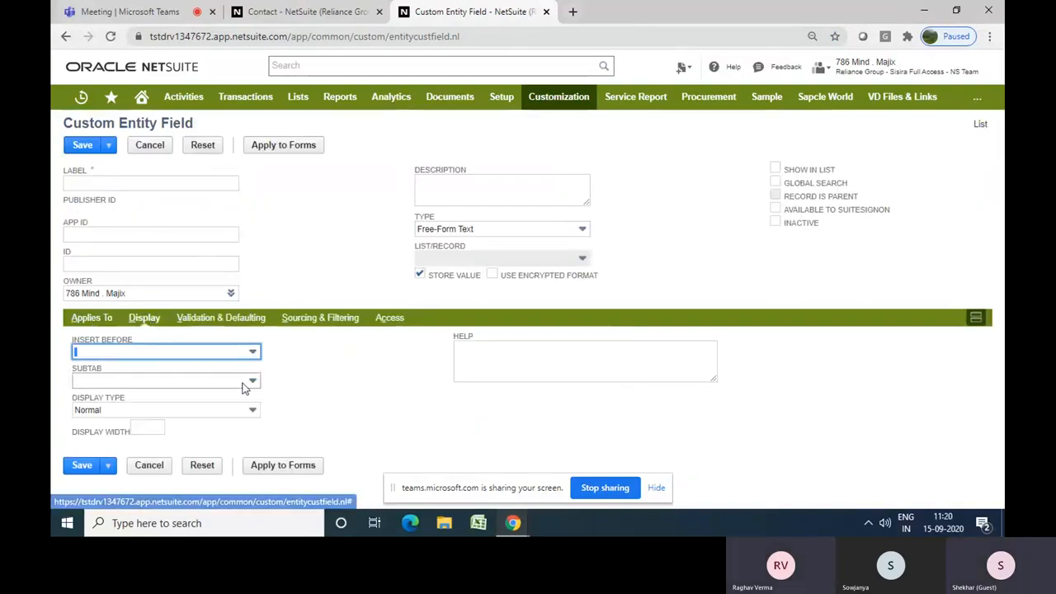
click(209, 414)
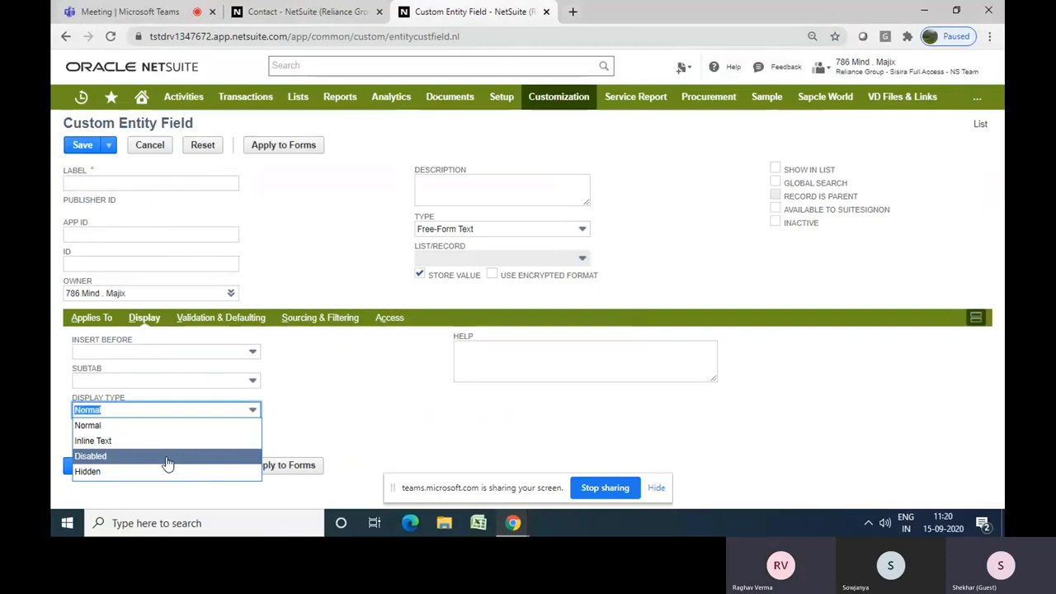
click(466, 263)
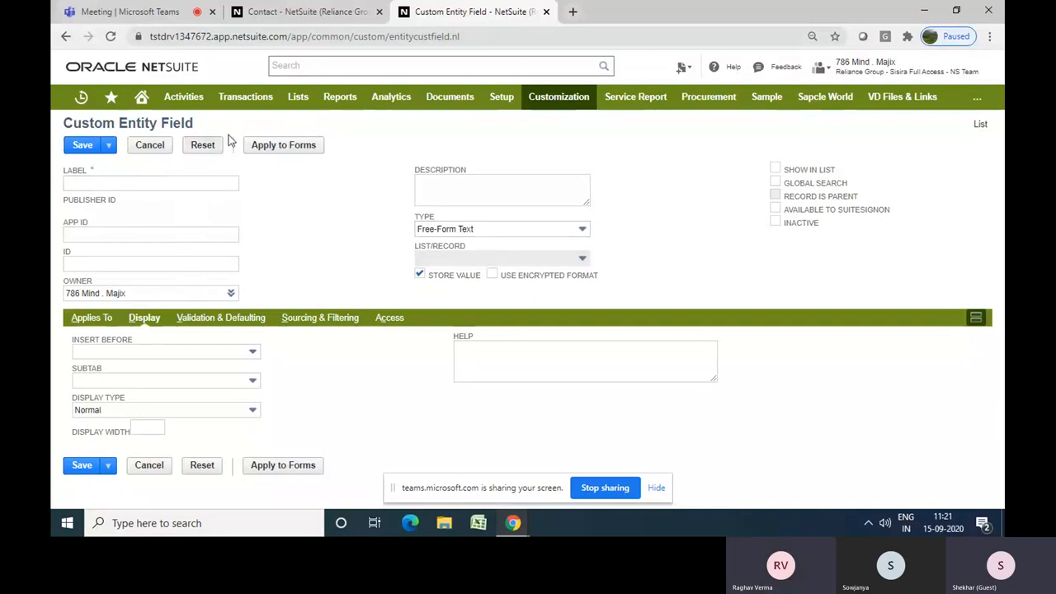
Return to the contact form and scroll through its fields
click(298, 12)
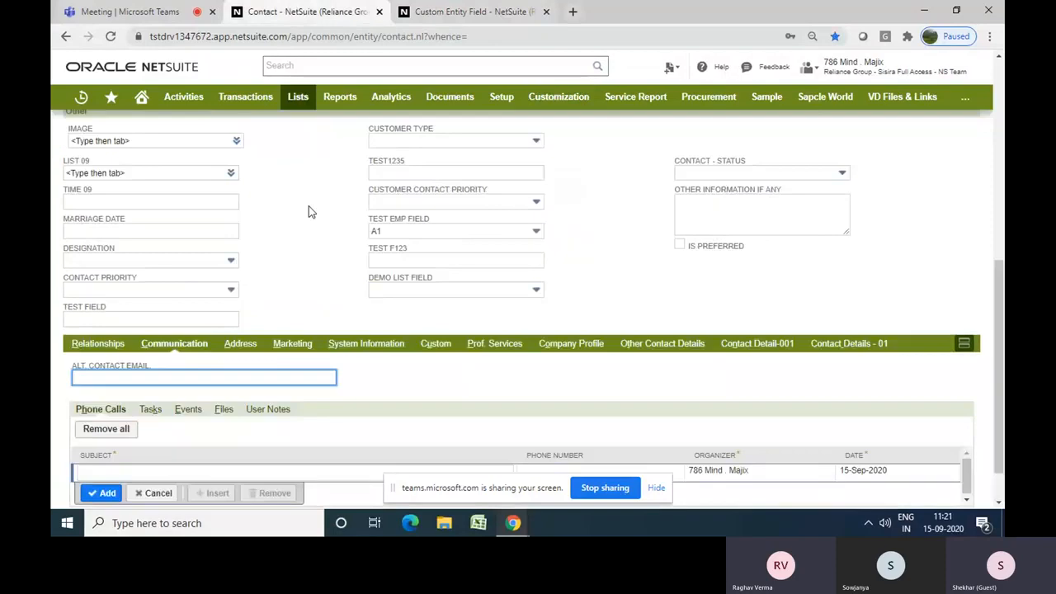
scroll(308, 212, up, 1)
scroll(308, 212, up, 5)
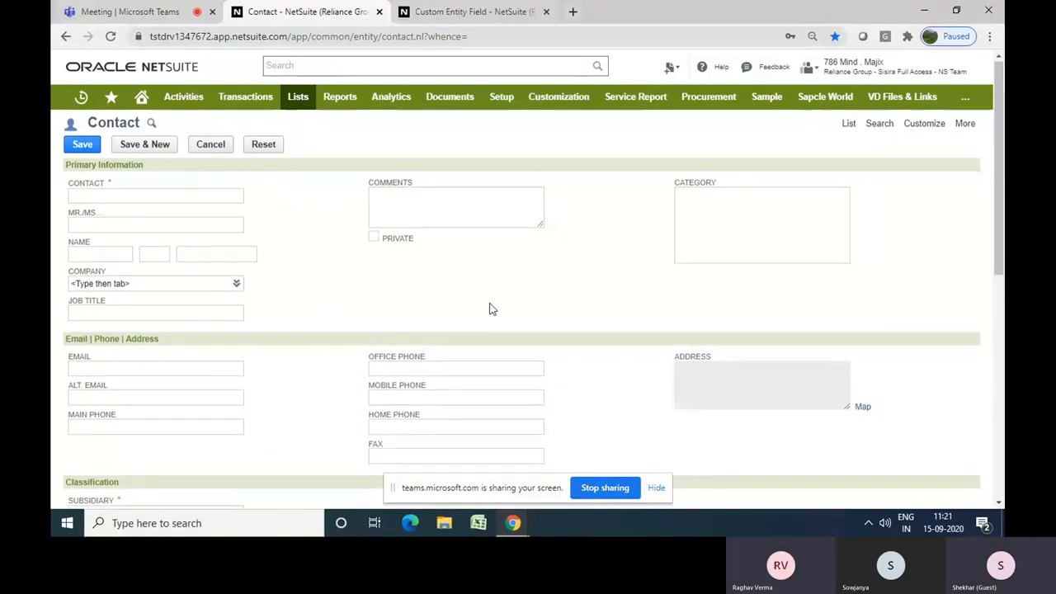
scroll(489, 309, down, 1)
scroll(489, 308, down, 4)
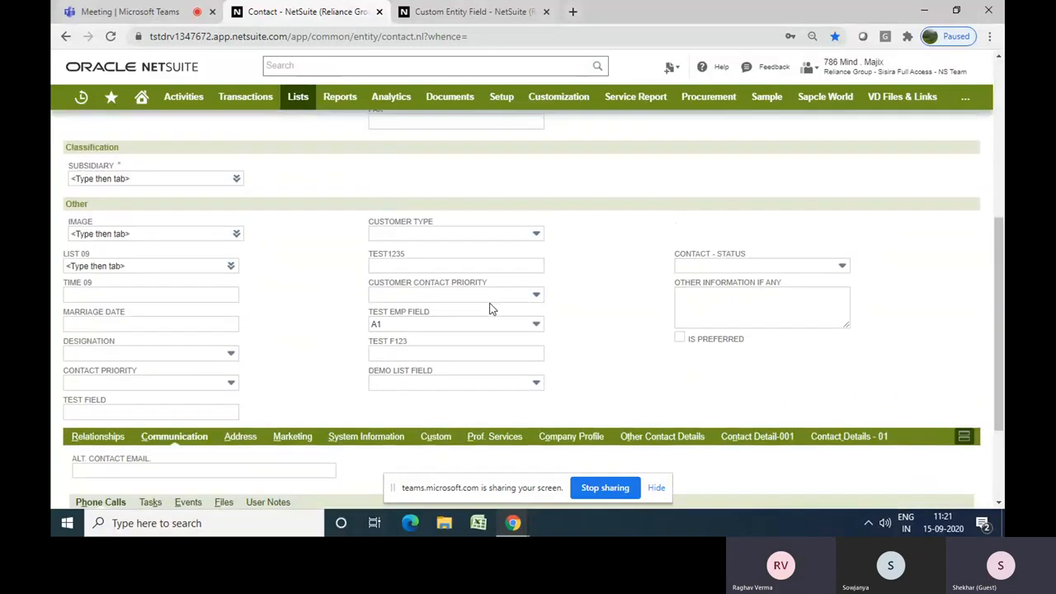
scroll(489, 309, up, 4)
scroll(489, 308, up, 1)
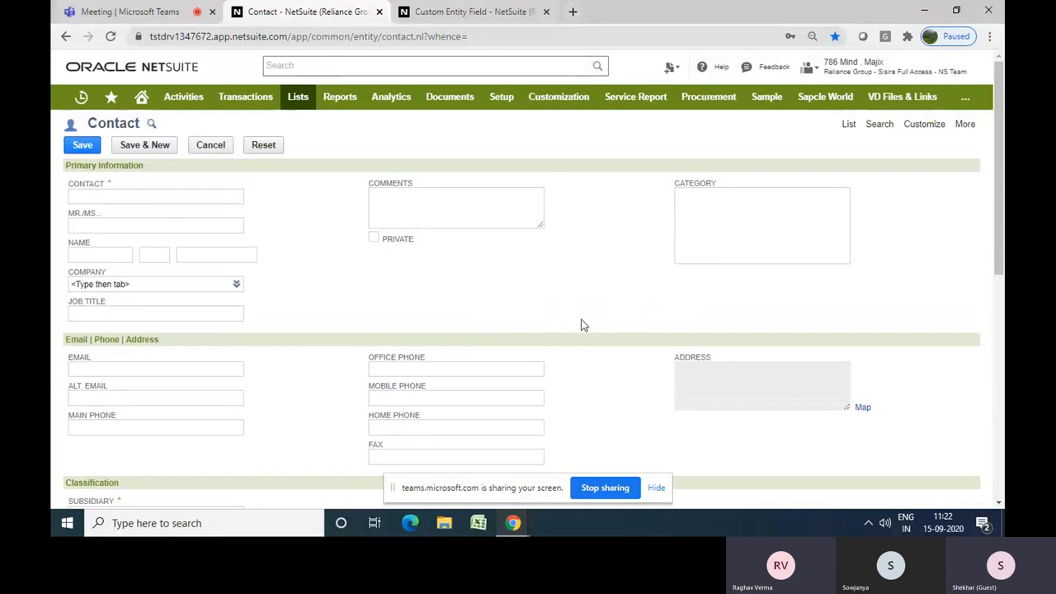
scroll(581, 319, down, 1)
scroll(581, 325, down, 1)
scroll(581, 325, up, 1)
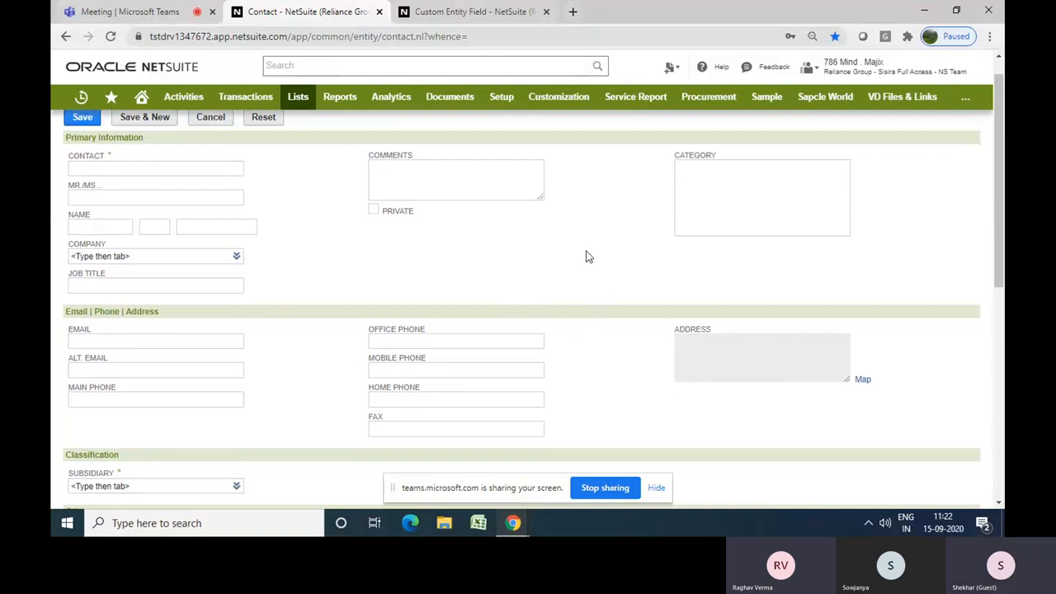
Open a new custom list form in a separate browser tab and switch to it
mouse_move(550, 116)
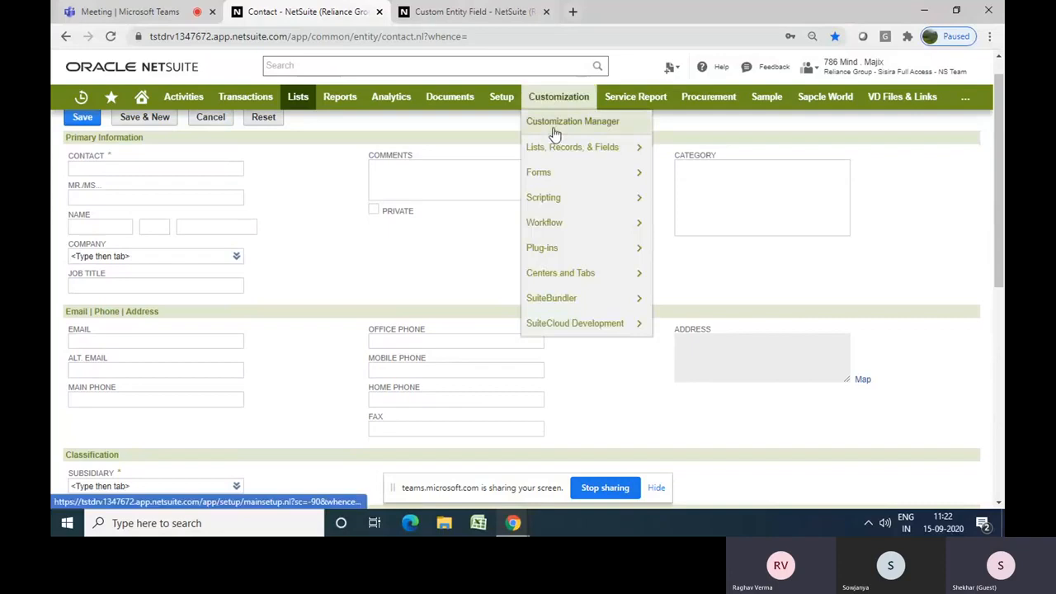
mouse_move(610, 148)
mouse_move(679, 155)
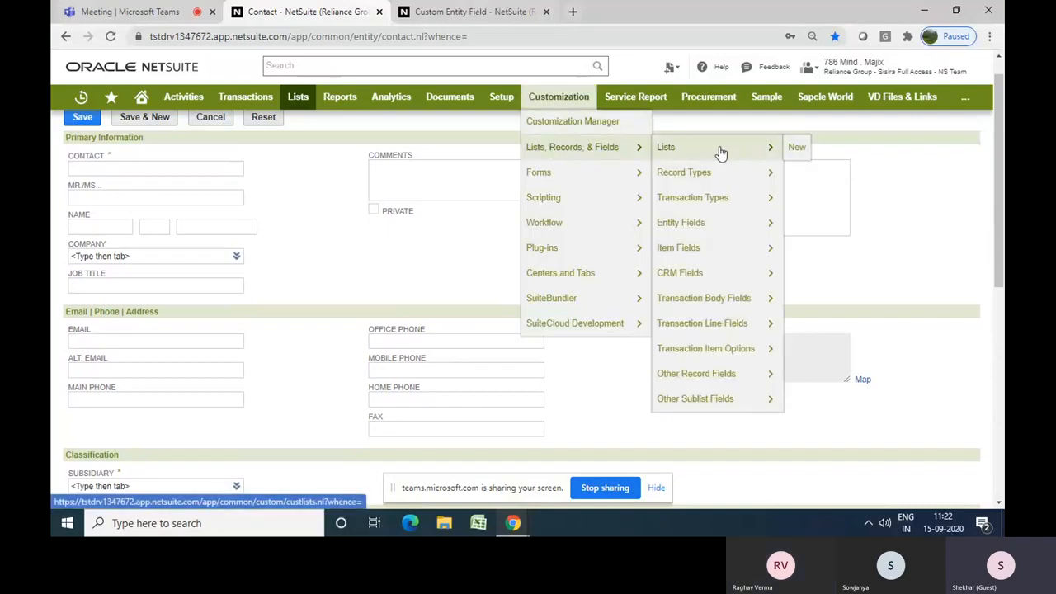
right_click(797, 151)
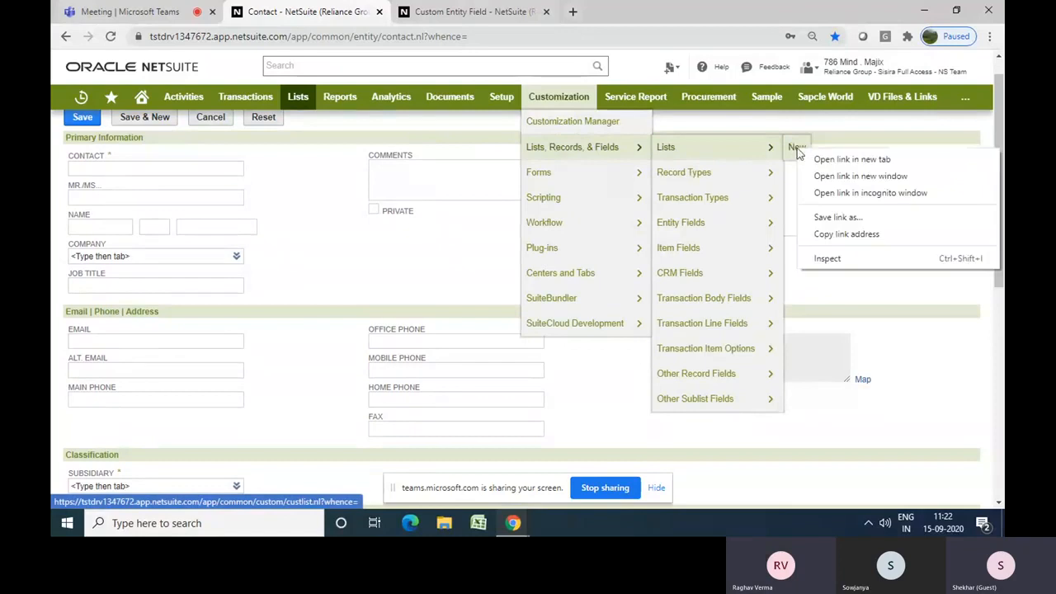
click(825, 158)
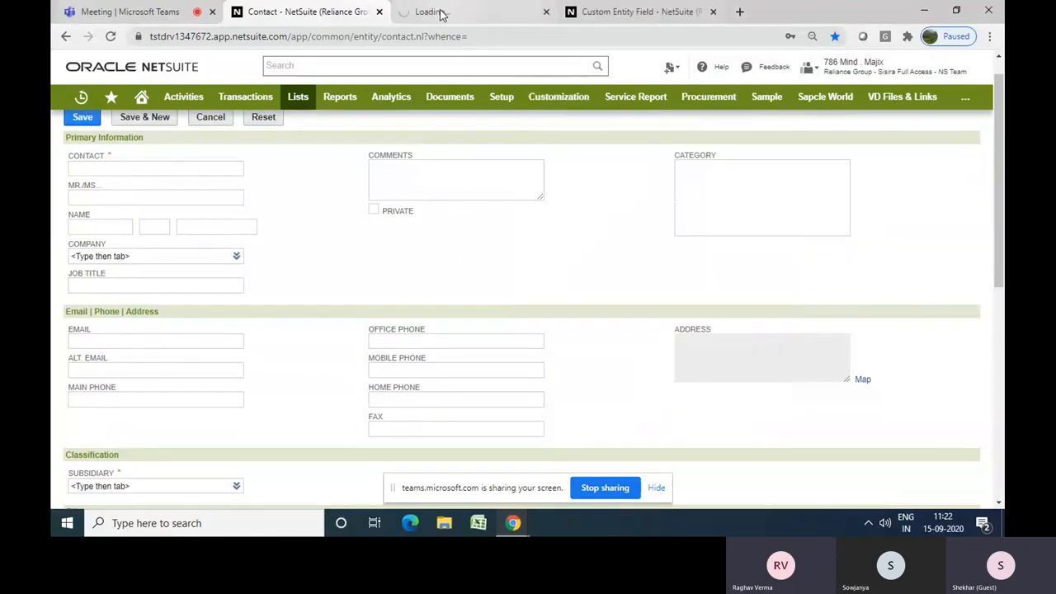
click(439, 13)
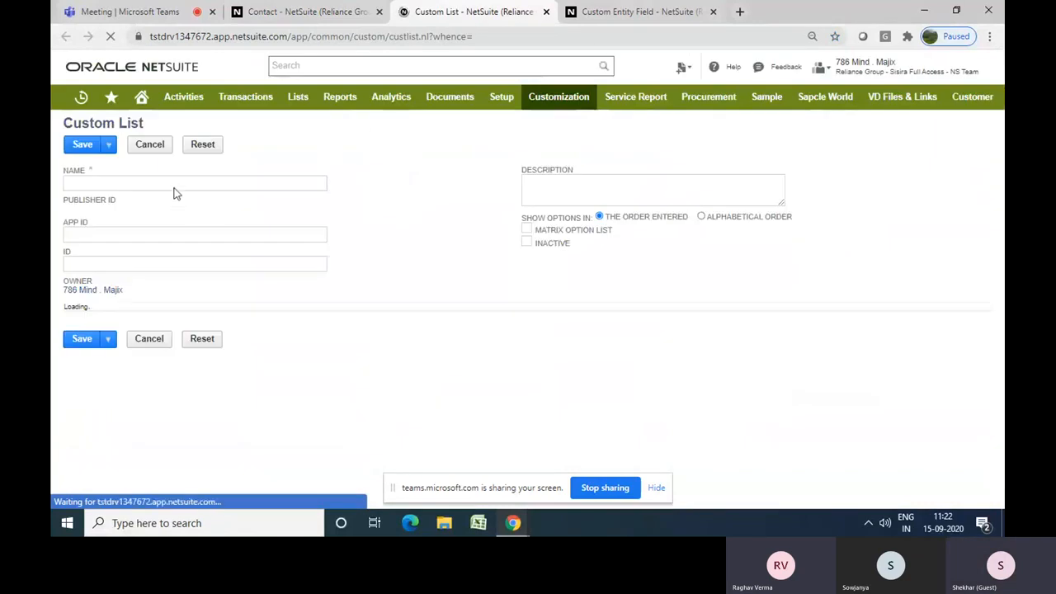
Name the custom list Yes/No List
click(172, 184)
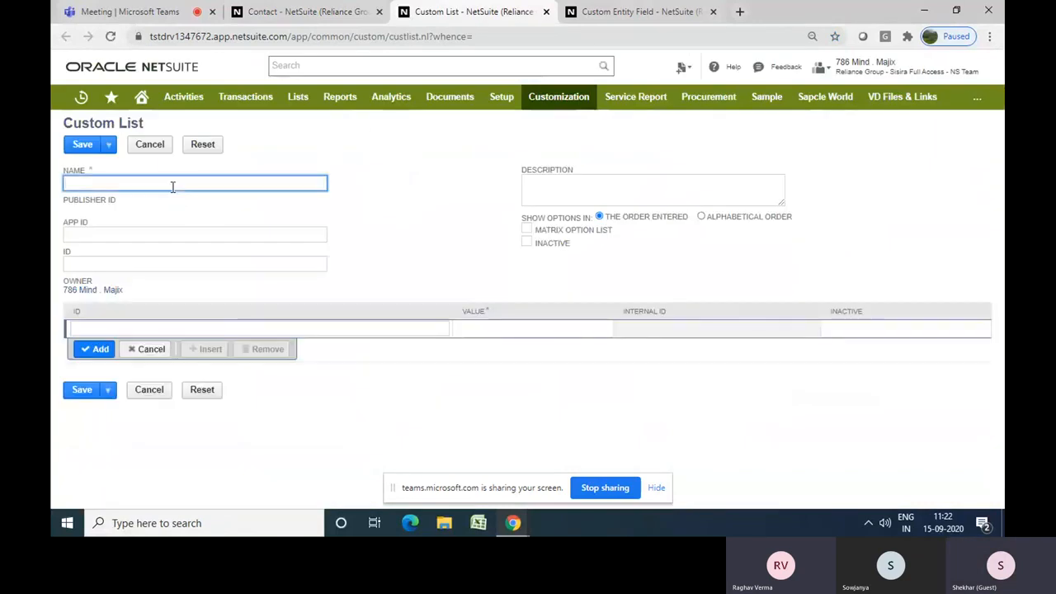
text(Yes/)
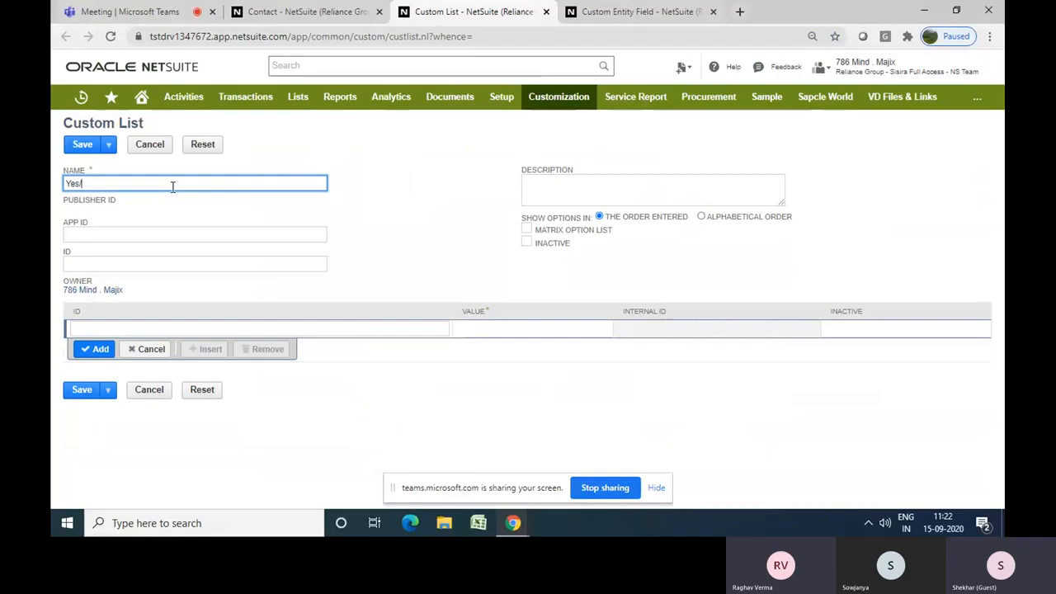
text(NOo)
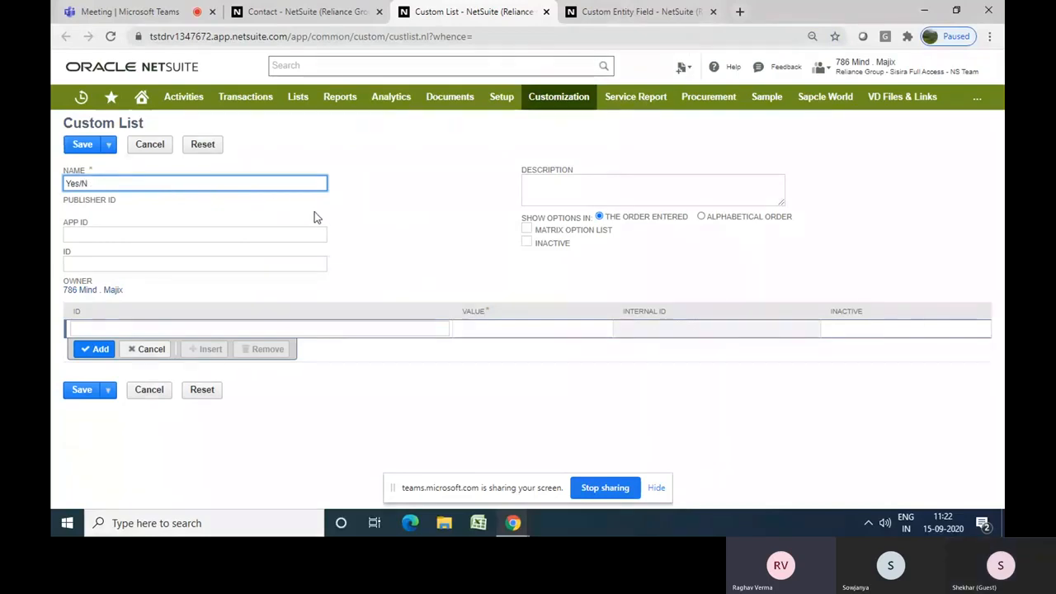
click(384, 230)
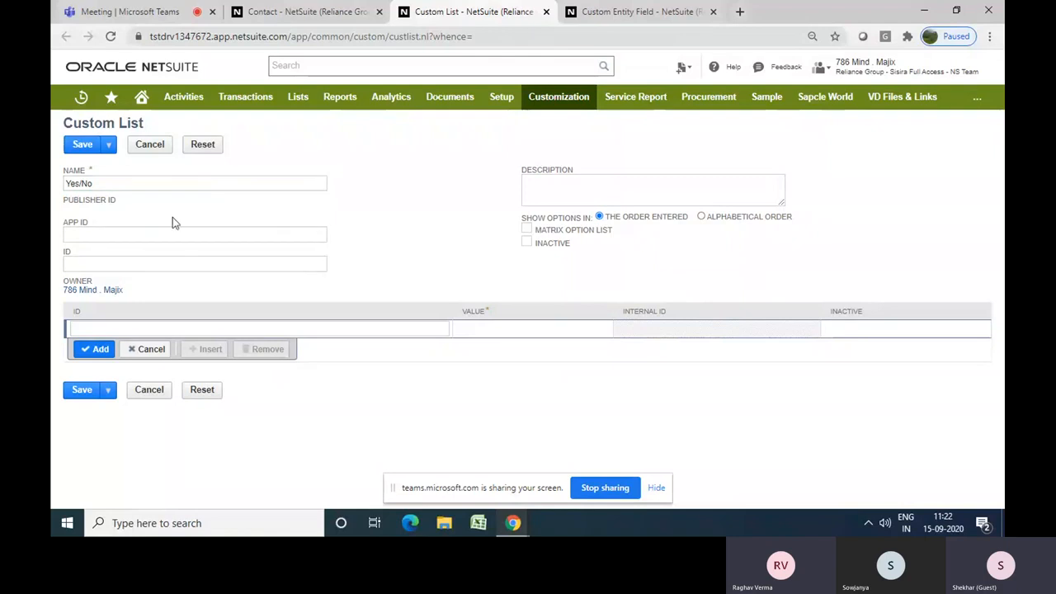
click(203, 183)
text(List)
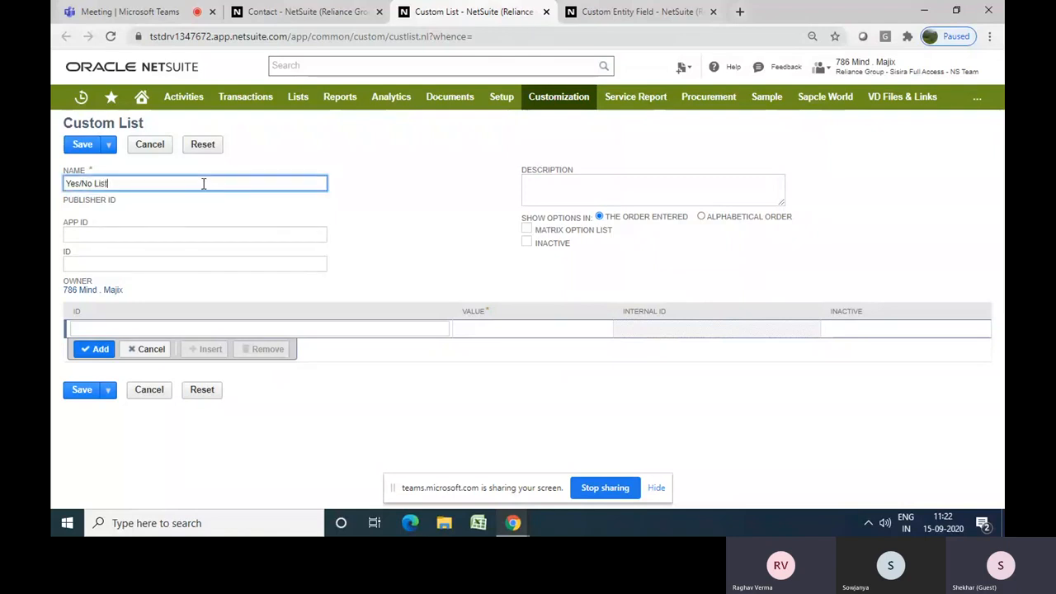
click(397, 232)
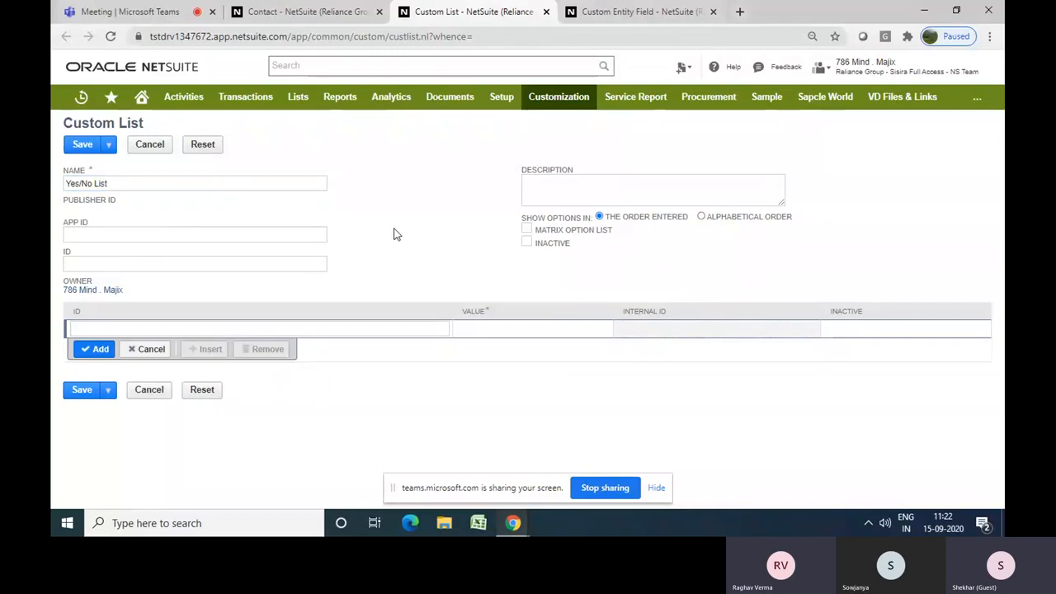
Add Yes as the first value row of the custom list
click(490, 328)
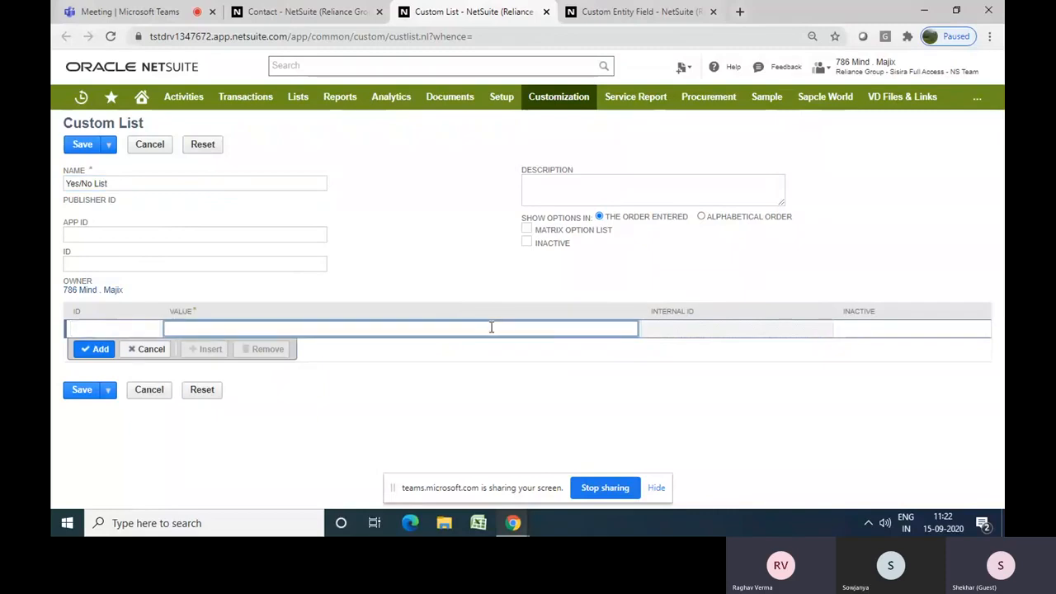
text(YEs)
key(BackSpace)
text(S)
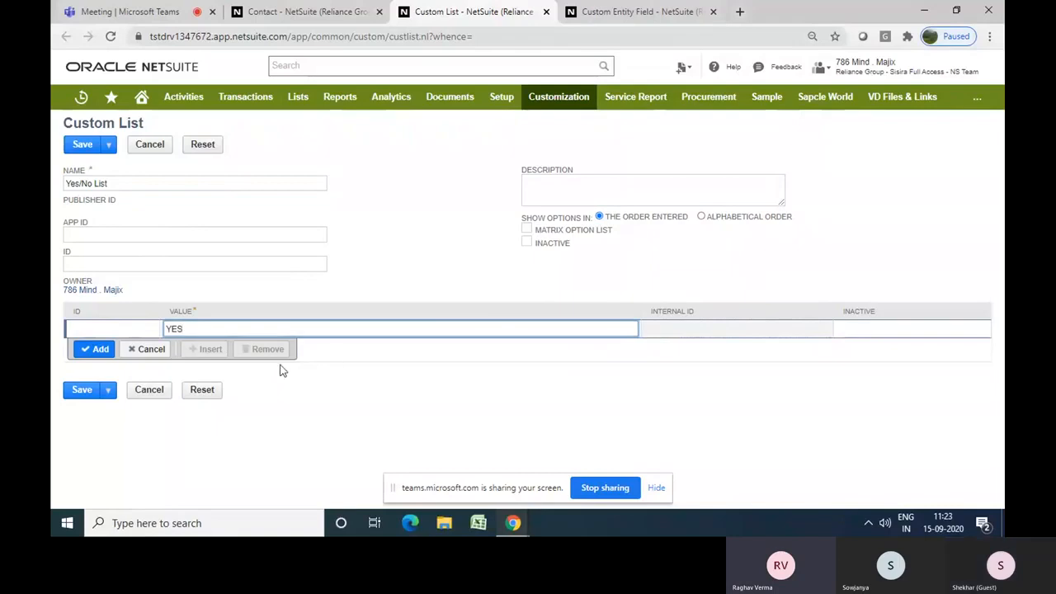
key(BackSpace)
key(BackSpace)
text(es)
click(96, 349)
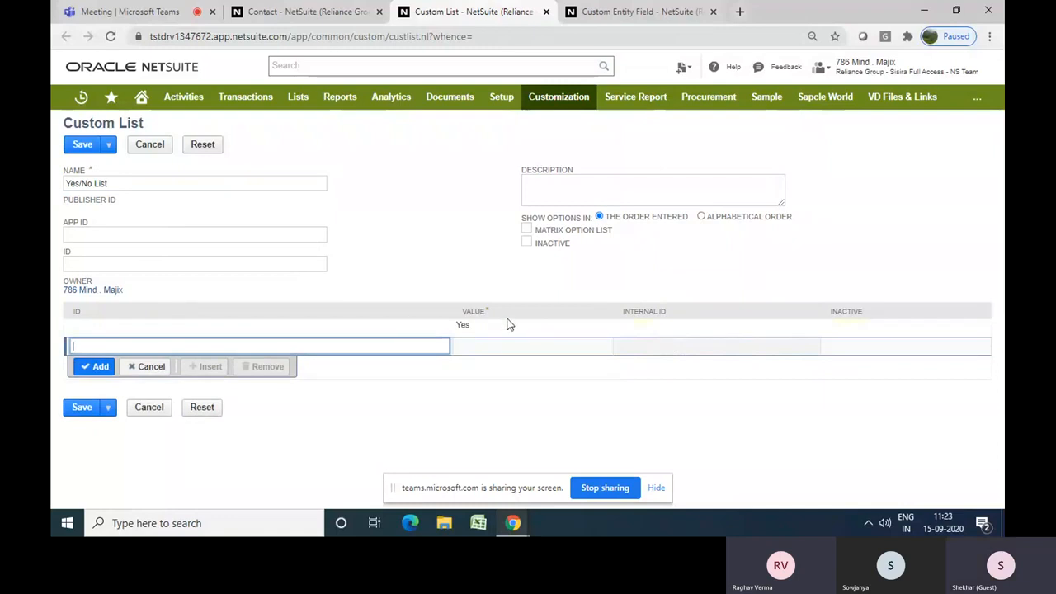
Add No as the second value and save the Yes/No List
click(504, 349)
text(No)
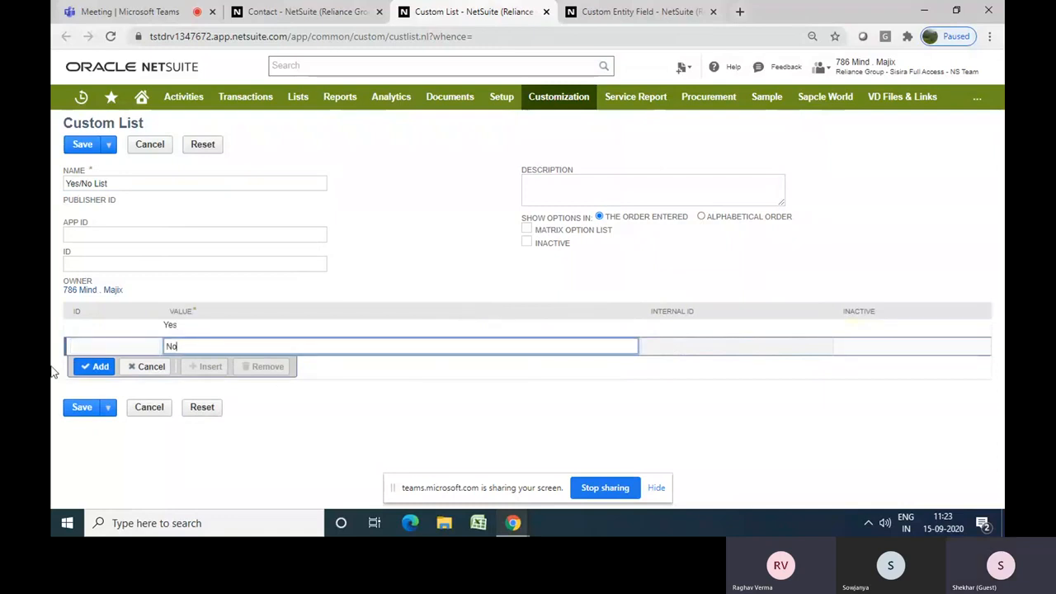
click(94, 366)
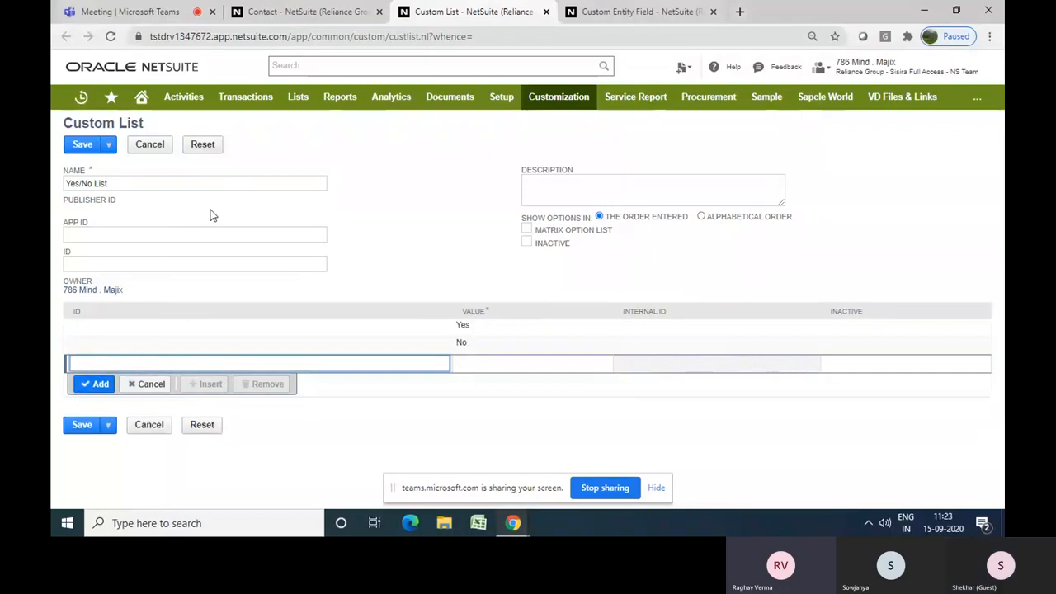
click(72, 148)
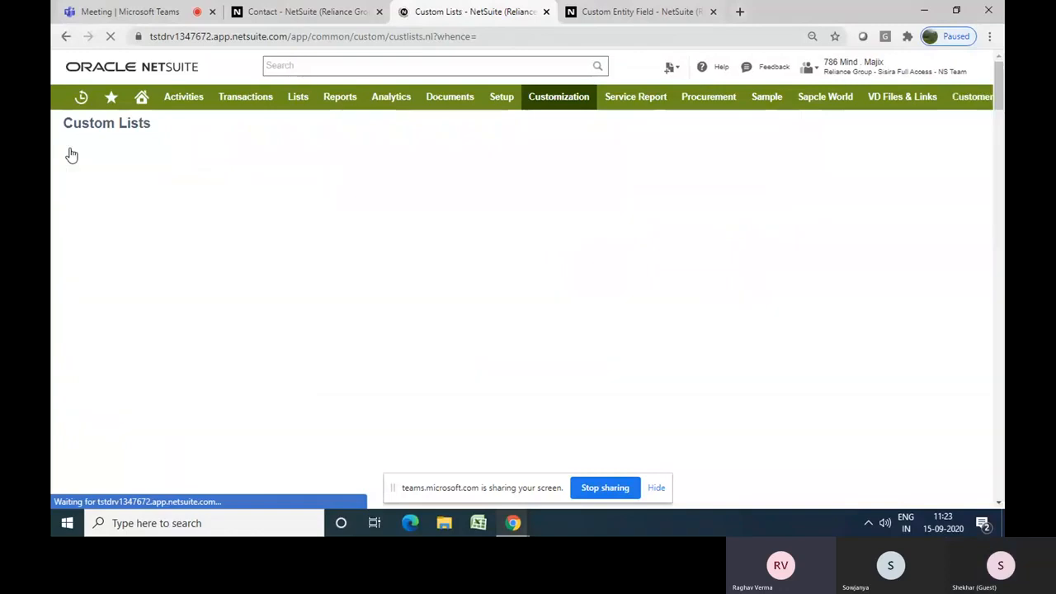
From the contact form, open a new custom entity field in a separate browser tab and switch to it
click(302, 14)
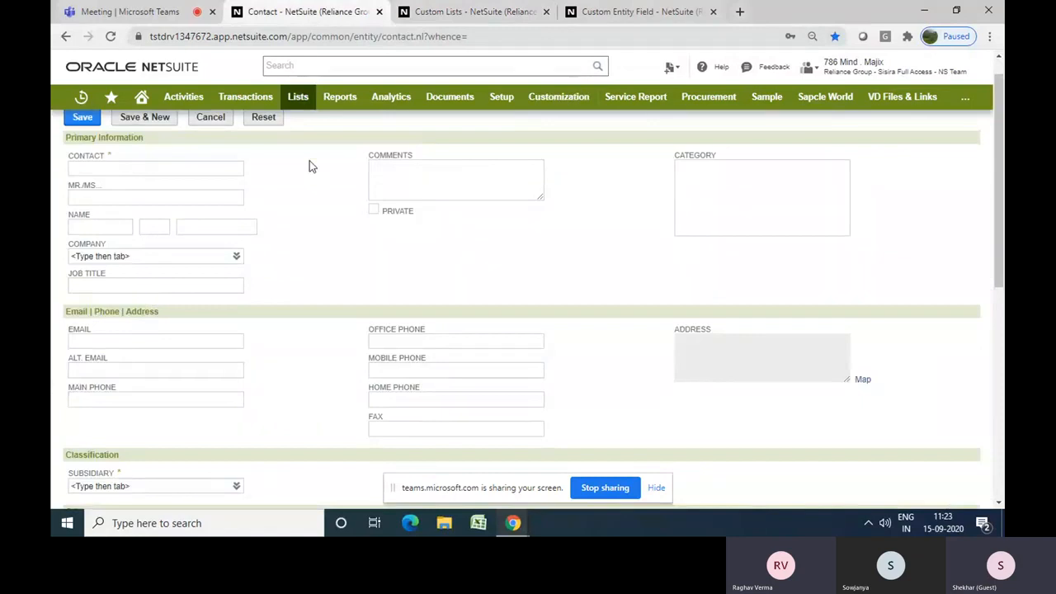
scroll(309, 165, up, 1)
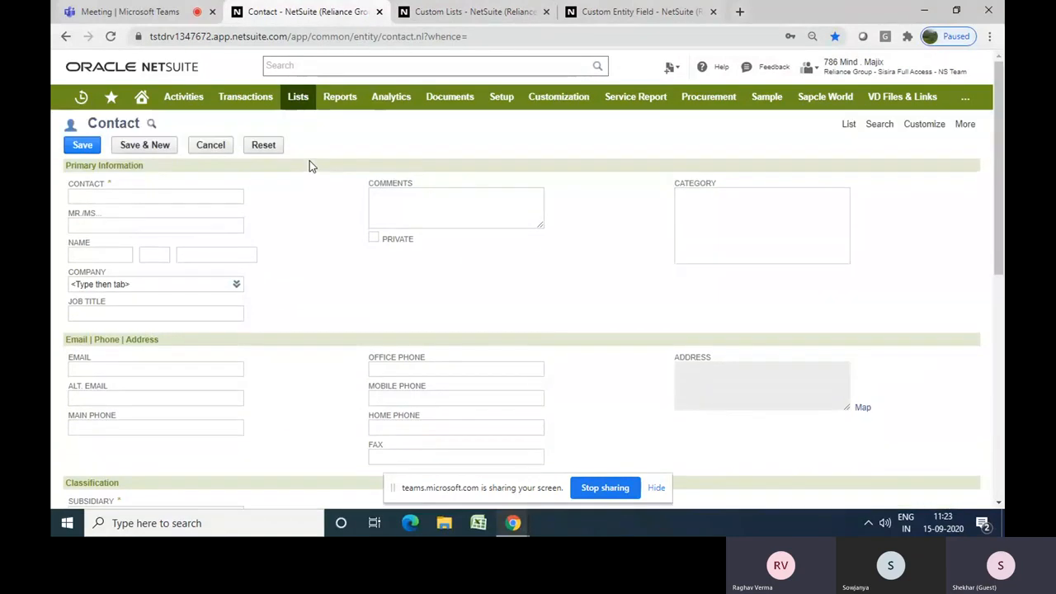
mouse_move(924, 128)
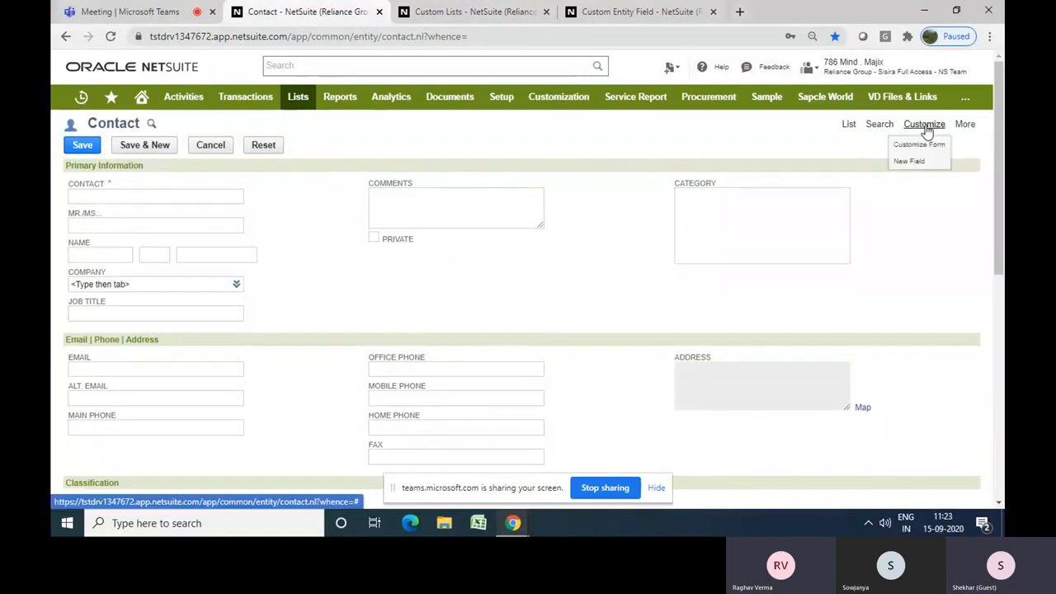
right_click(906, 168)
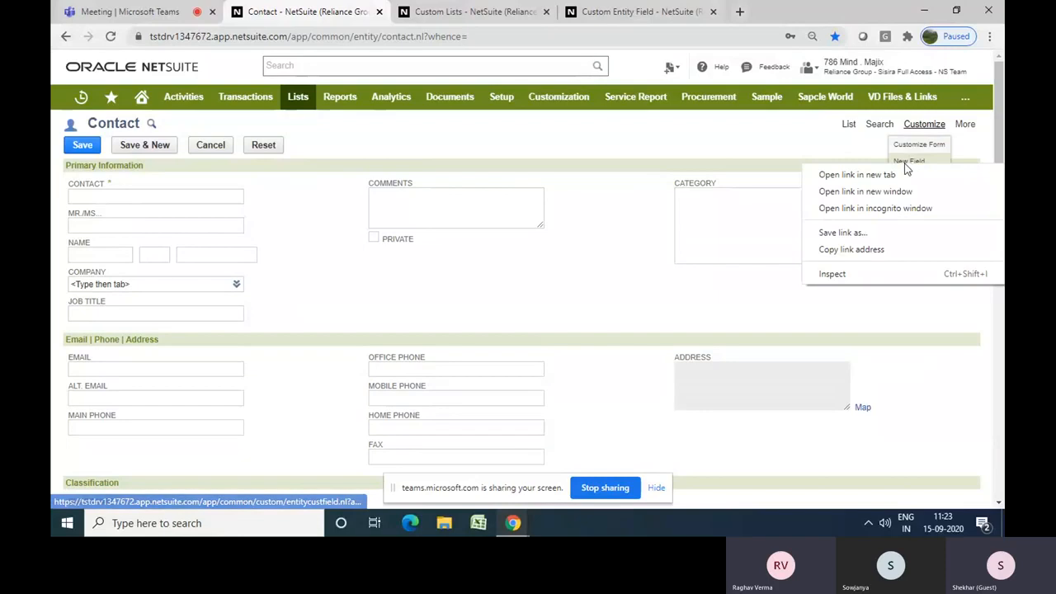
click(883, 172)
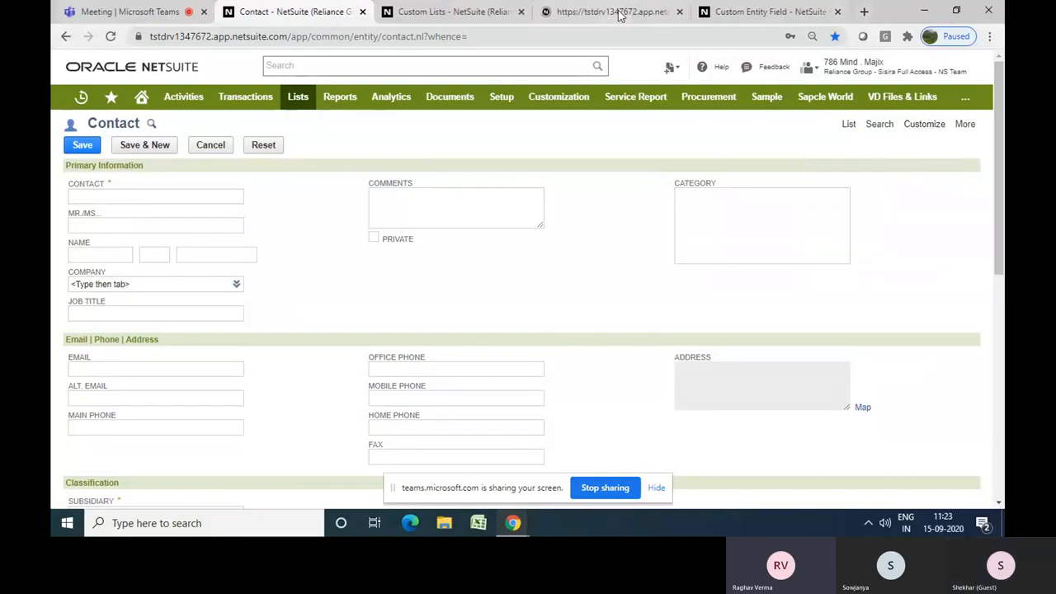
click(621, 10)
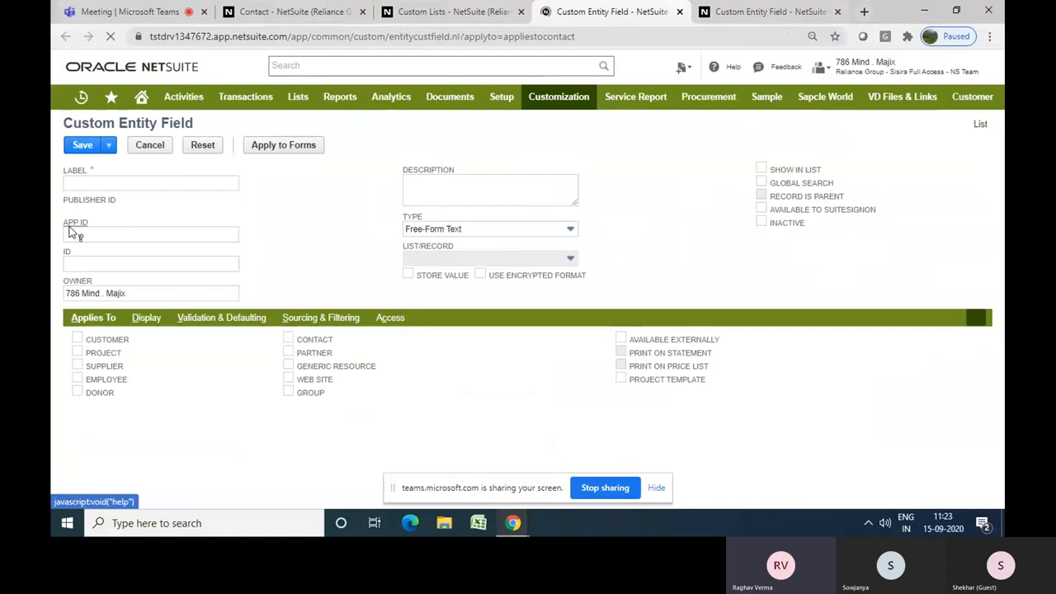
Label the new custom field Valid Contact
click(161, 183)
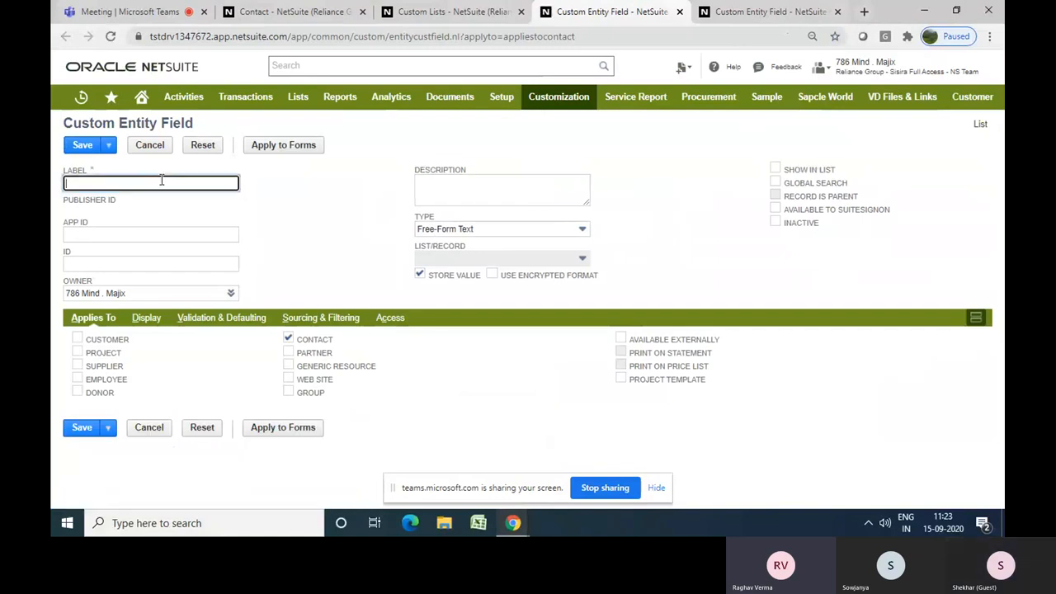
text(Valid)
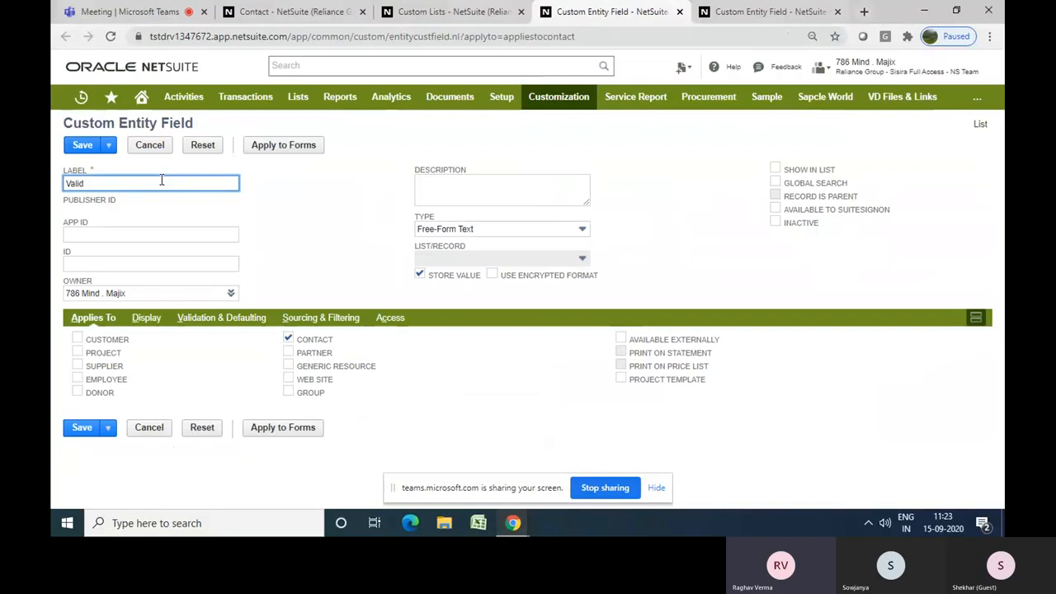
text( Conta)
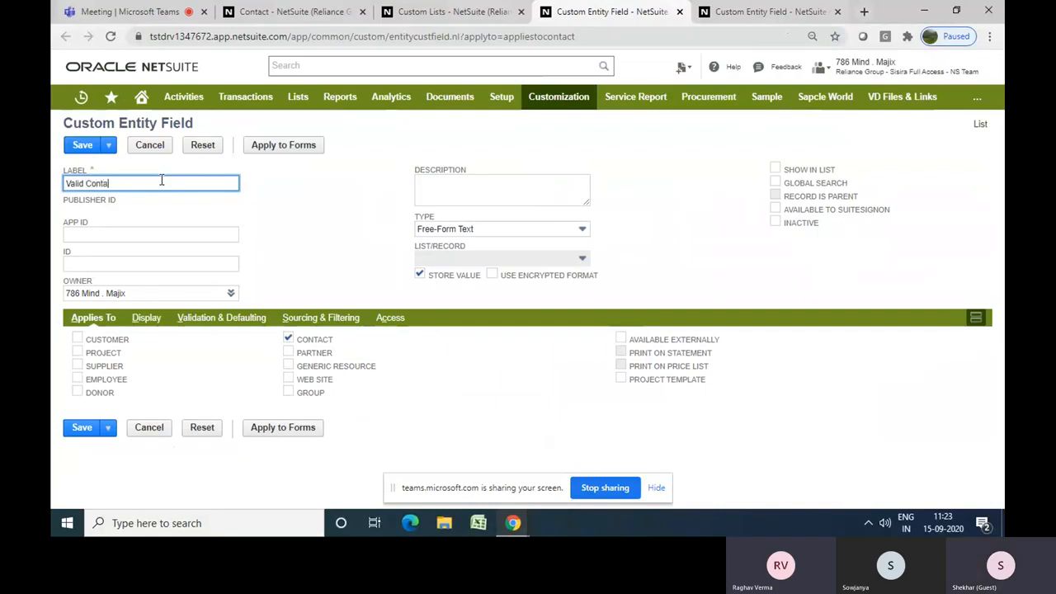
text(ct)
click(297, 216)
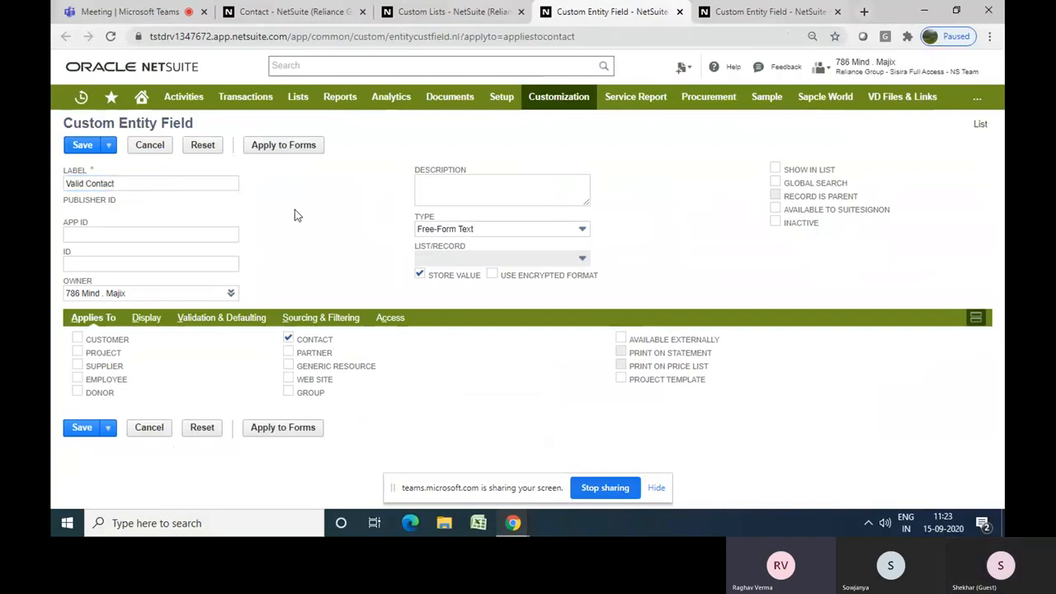
On the Display subtab, place the field on the Communication subtab
click(152, 325)
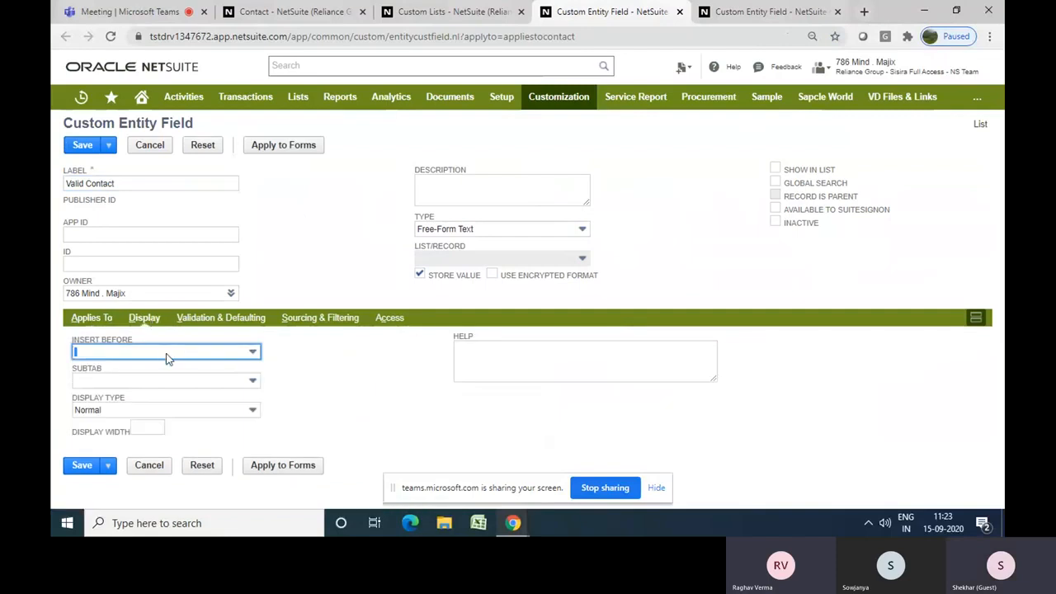
click(181, 382)
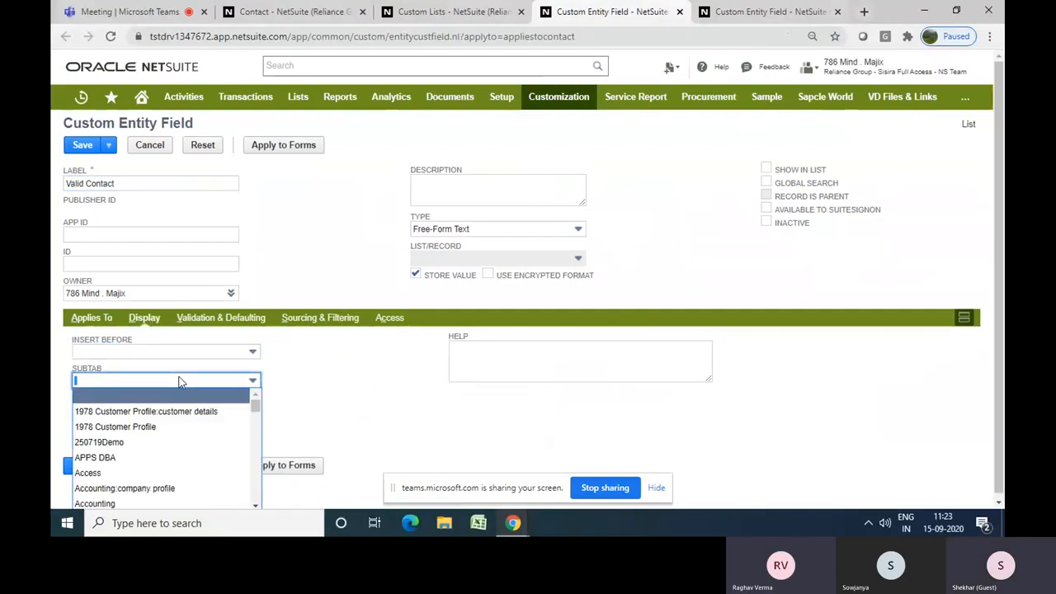
text(com)
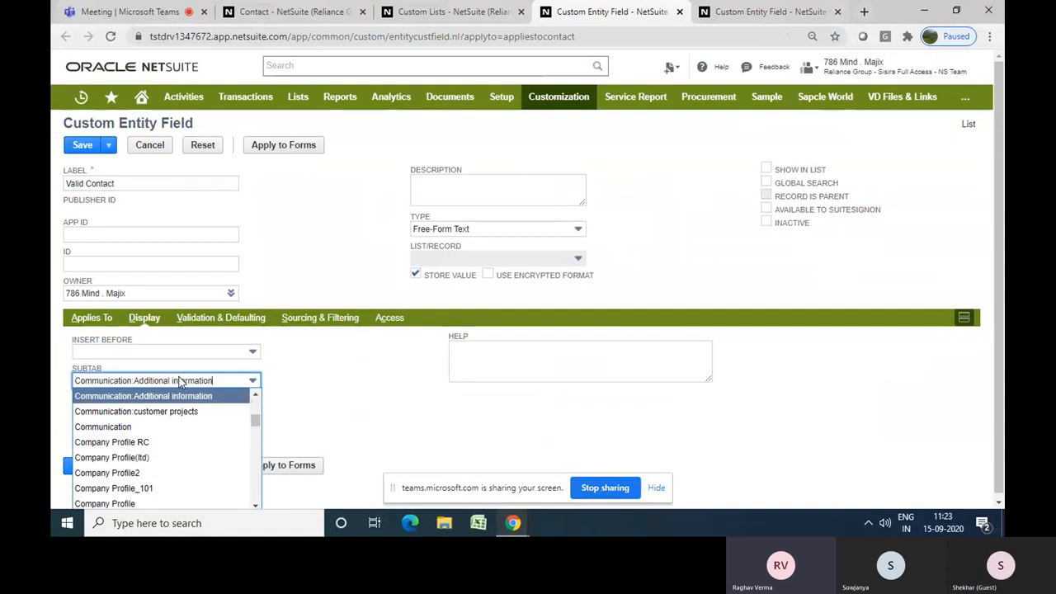
key(Down)
key(Down)
key(Return)
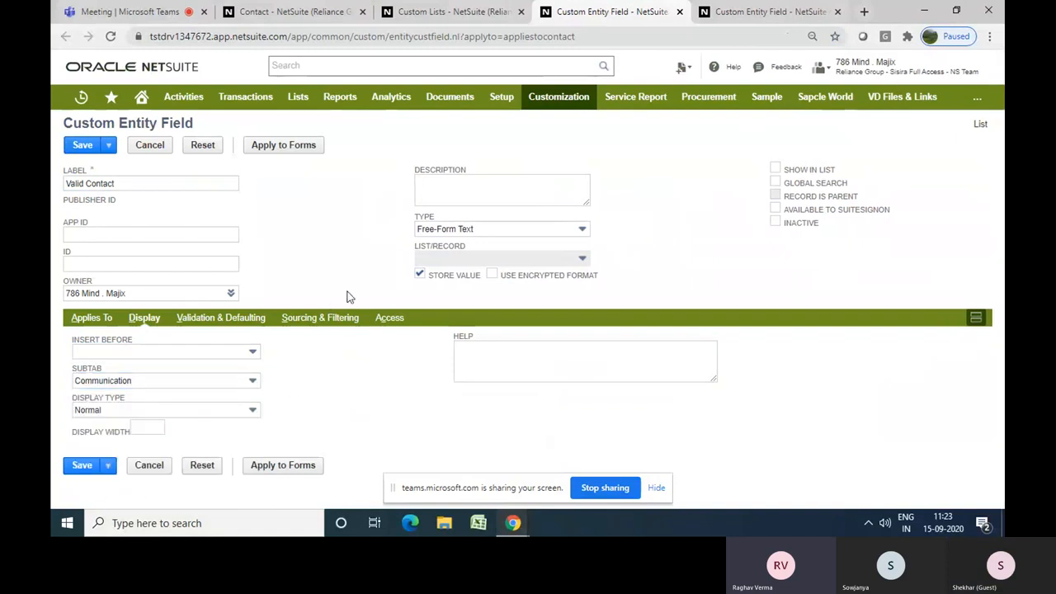
Set the field type to List/Record
click(447, 229)
click(366, 251)
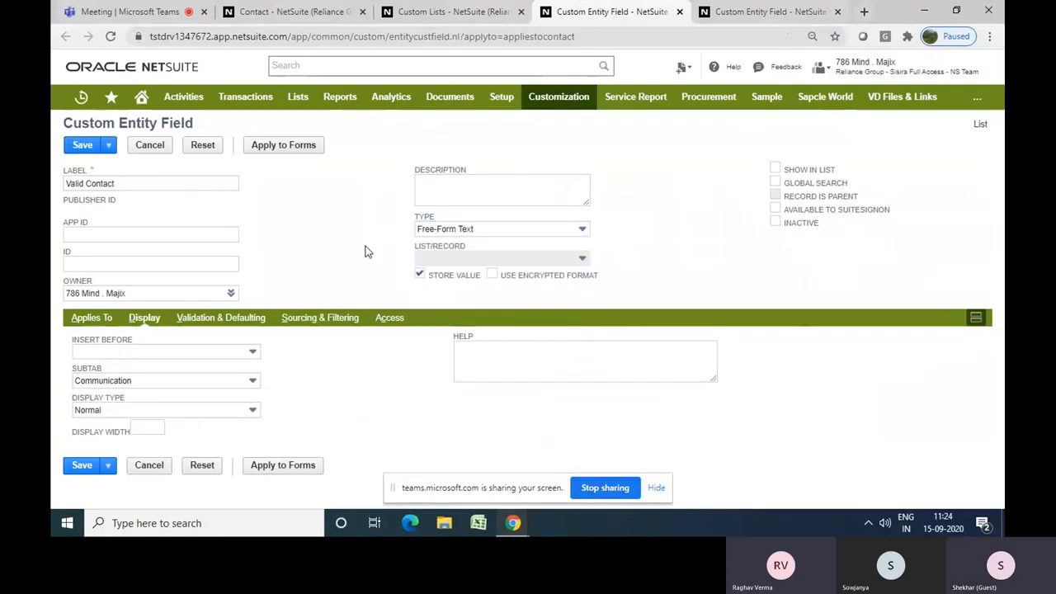
click(469, 229)
text(l)
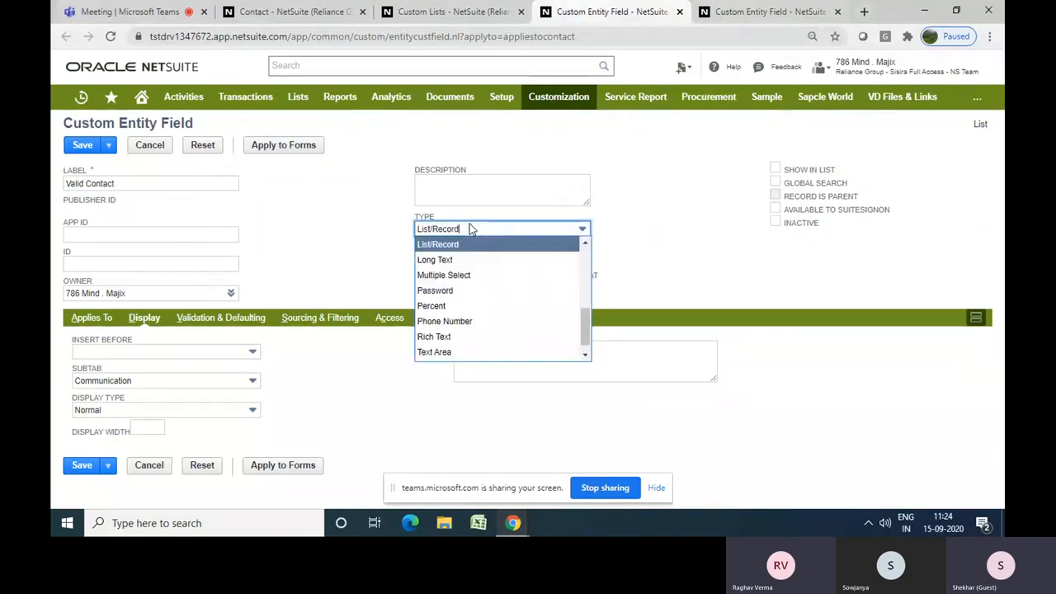
key(Return)
click(728, 217)
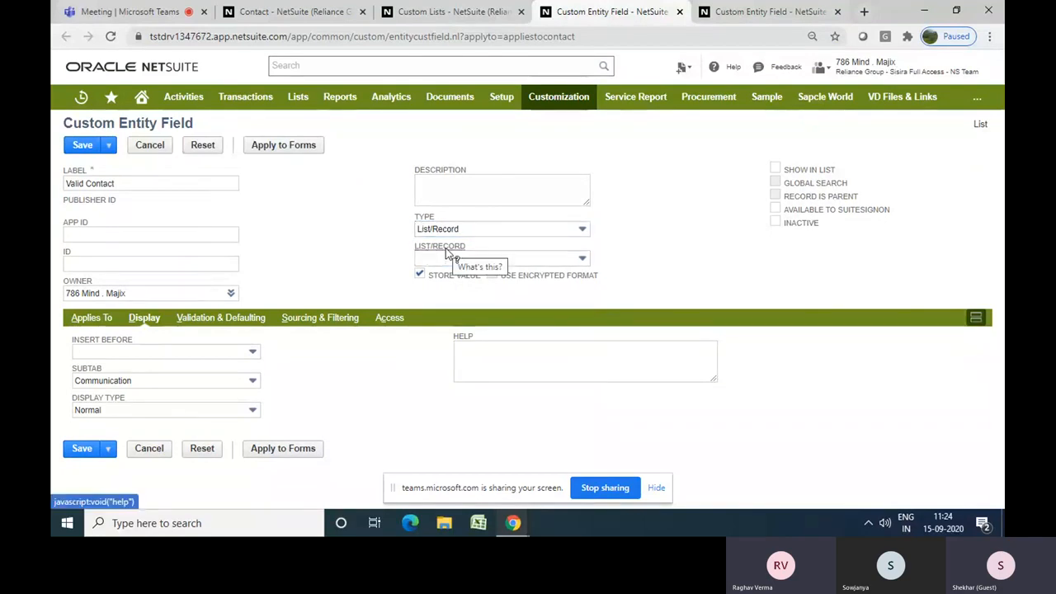
Choose Yes/No List as the field's list/record source
click(534, 263)
text(yes)
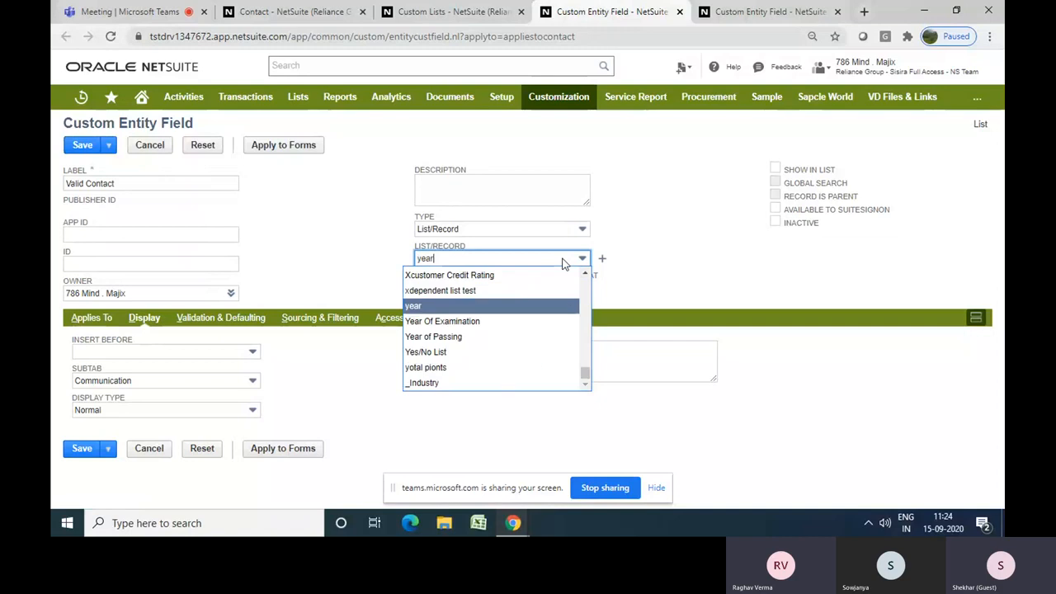
click(565, 261)
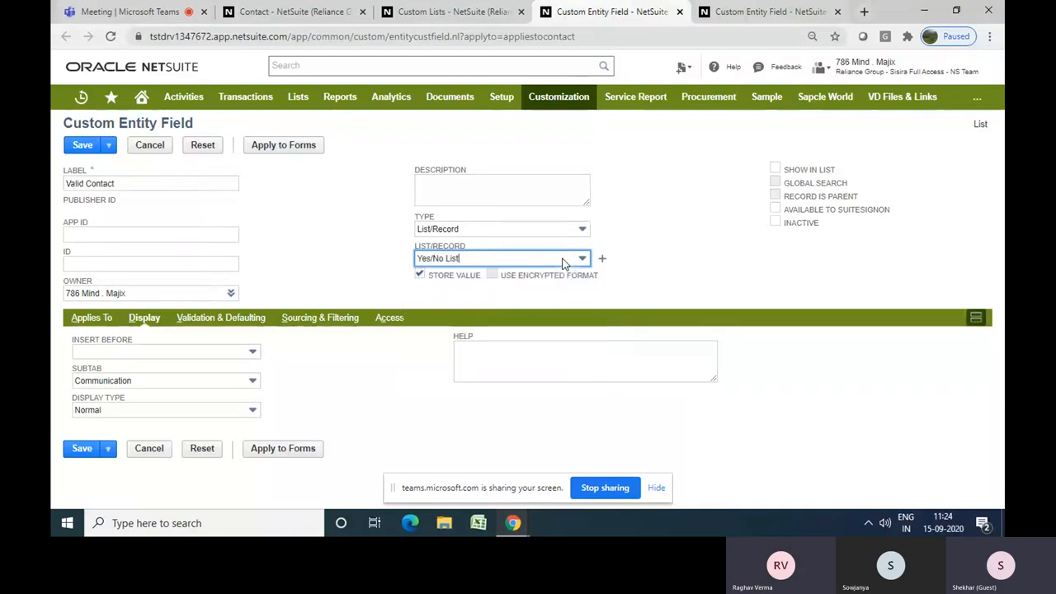
click(657, 269)
mouse_move(602, 260)
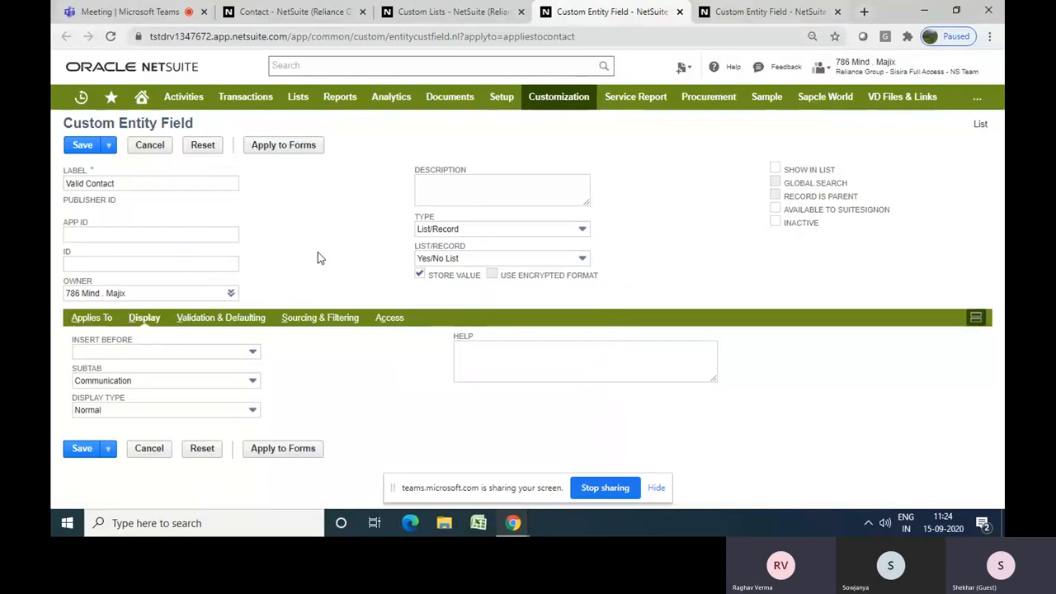
On the Validation & Defaulting subtab, set the default selection to Yes
click(224, 318)
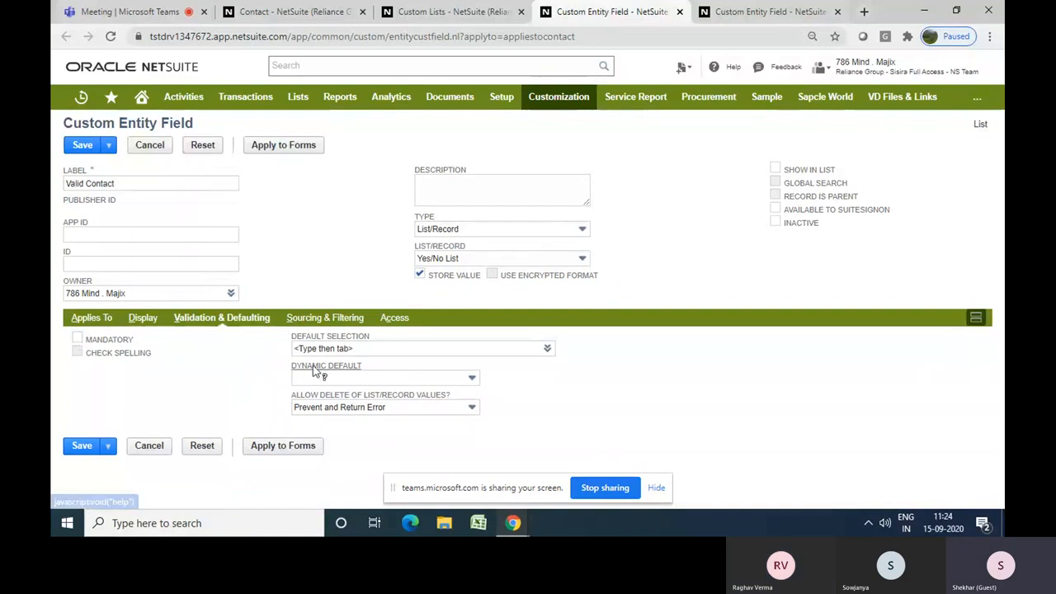
click(78, 339)
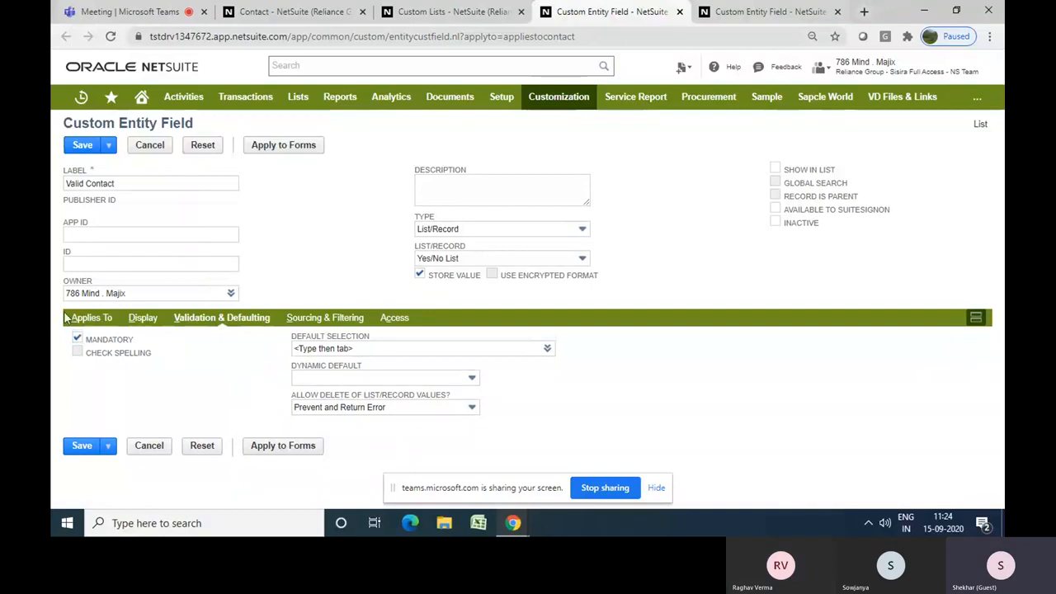
click(78, 339)
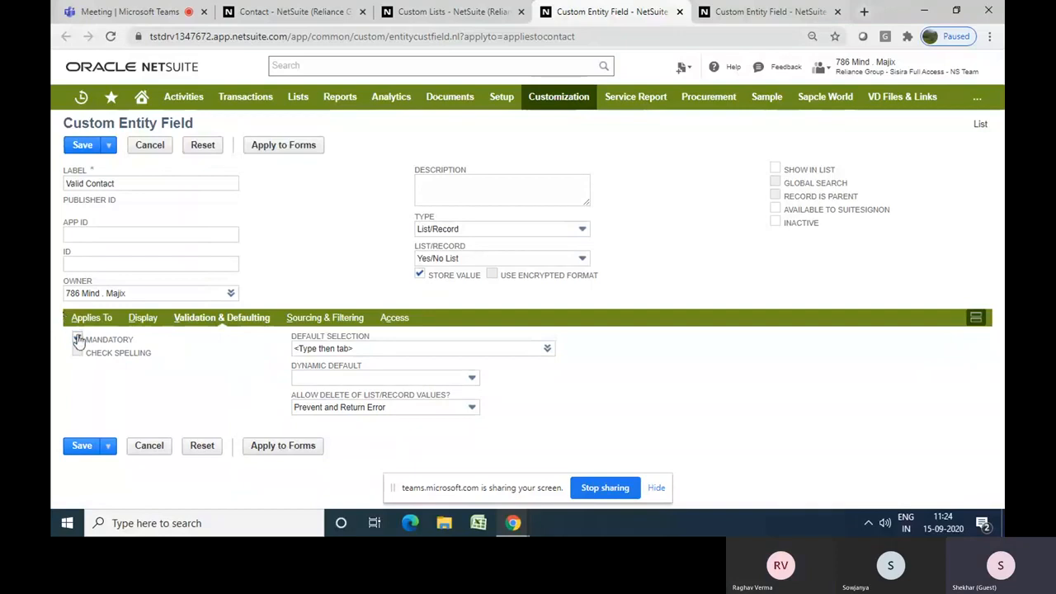
click(424, 378)
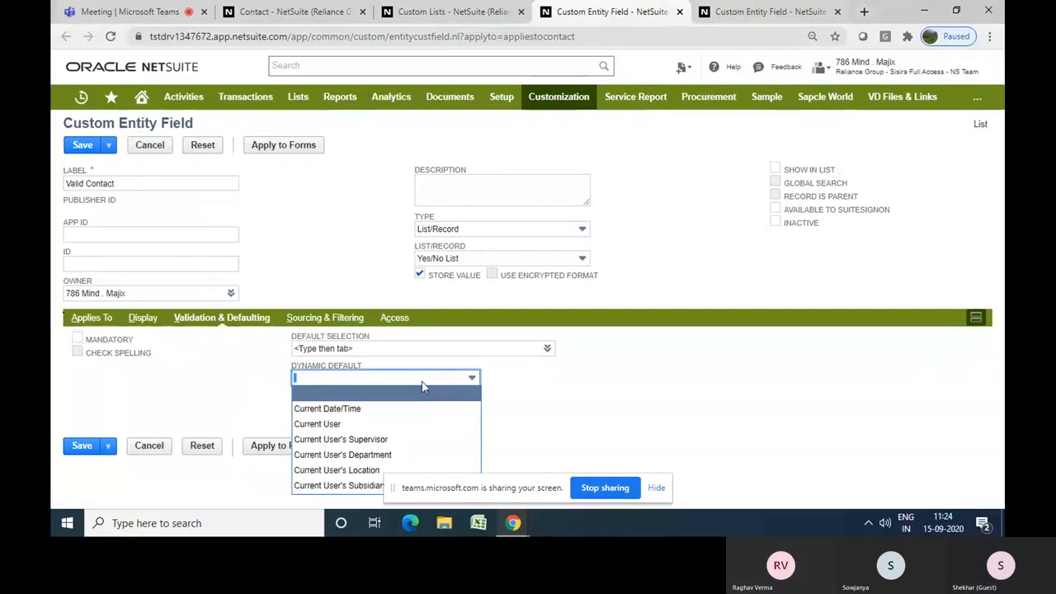
click(498, 389)
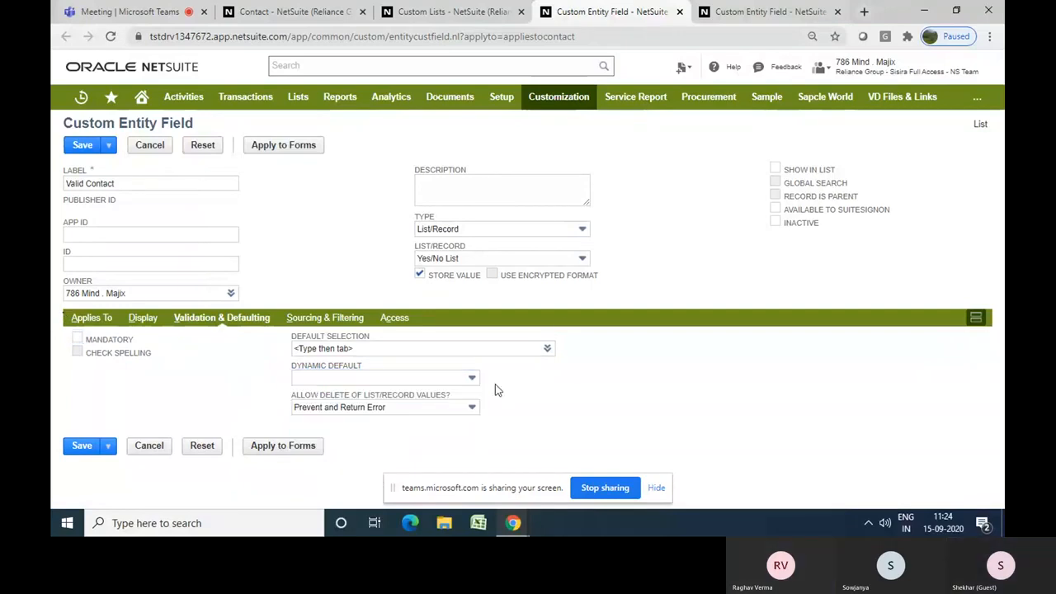
click(548, 349)
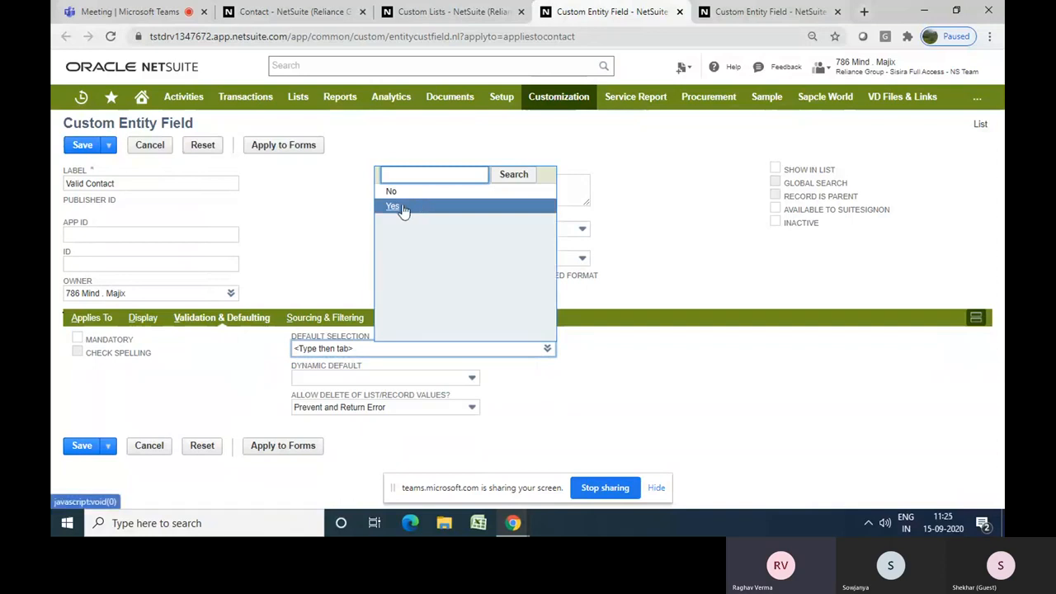
click(404, 207)
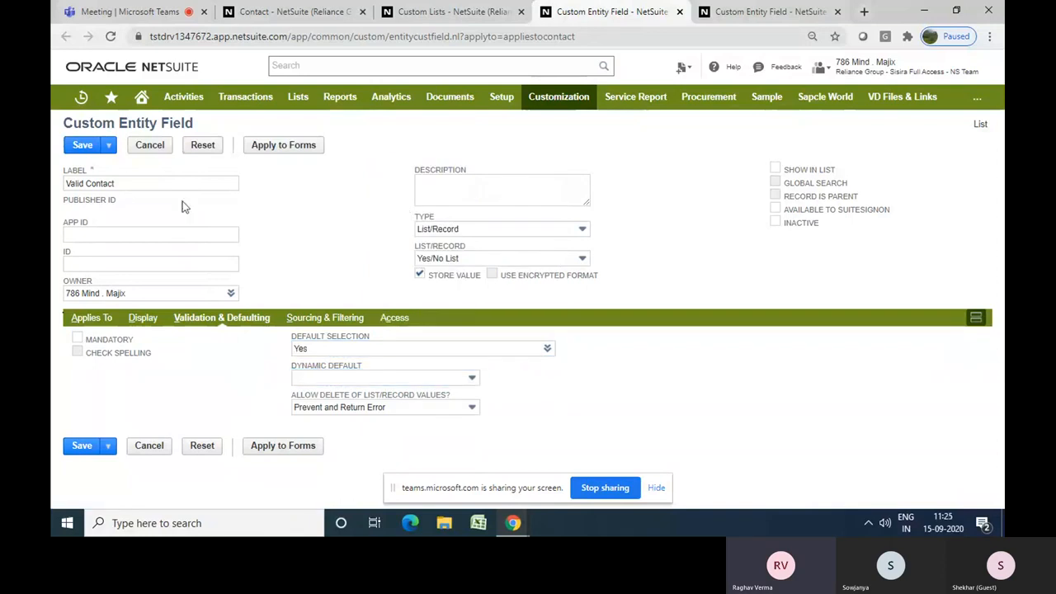
Save the custom field and return to the contact form tab
click(75, 146)
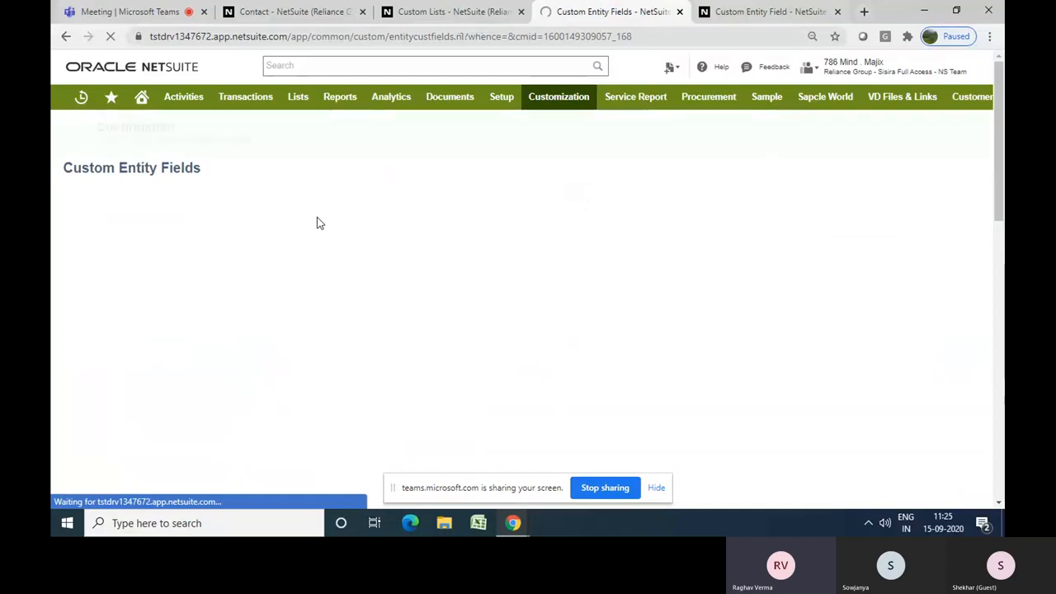
click(455, 14)
click(288, 14)
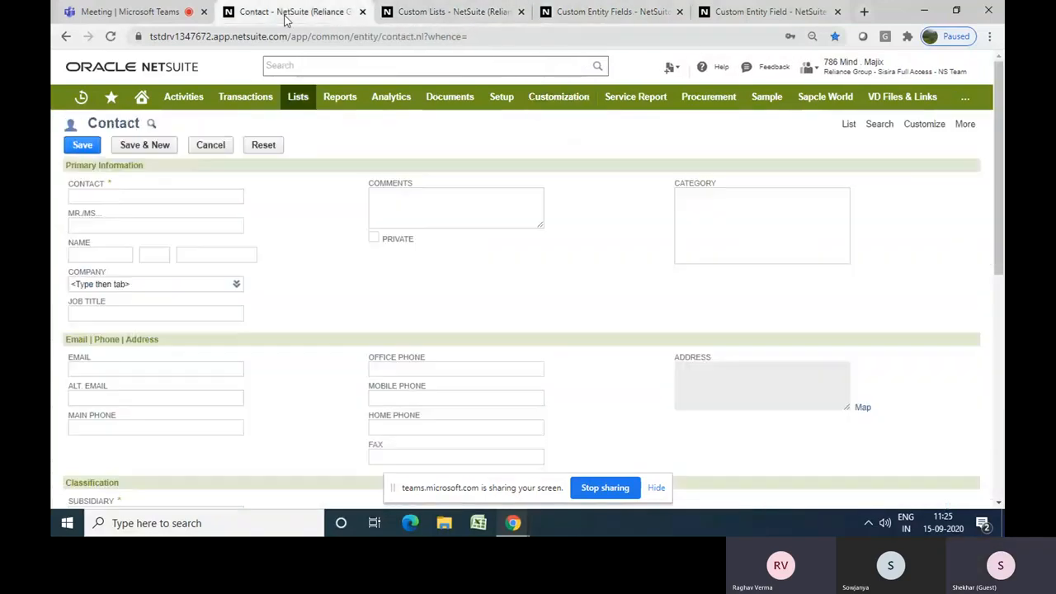
Reload the contact form, discarding changes, and open the Communication subtab to view the Valid Contact field
click(110, 36)
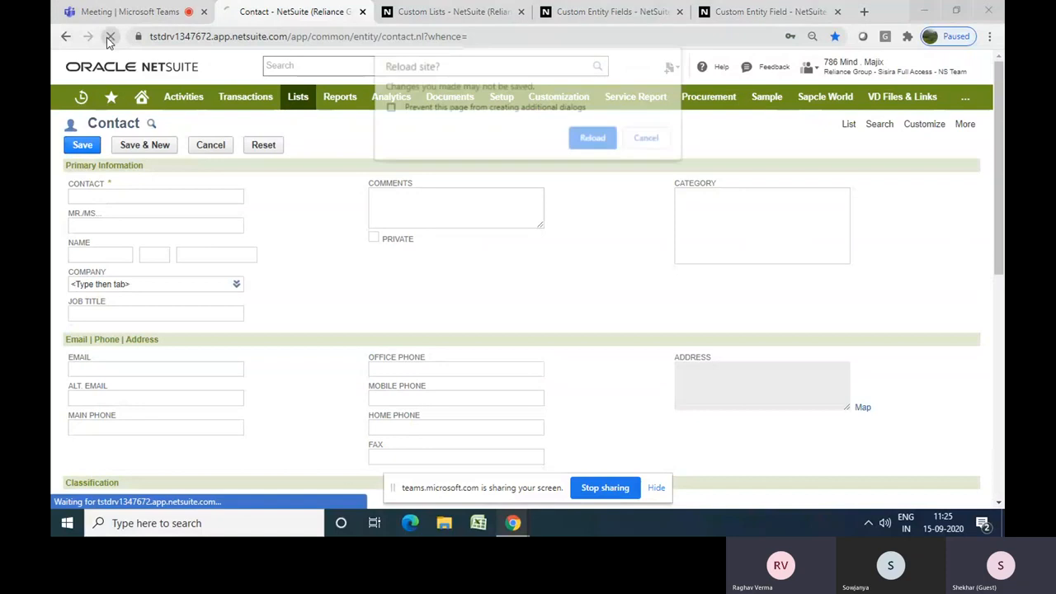
click(591, 140)
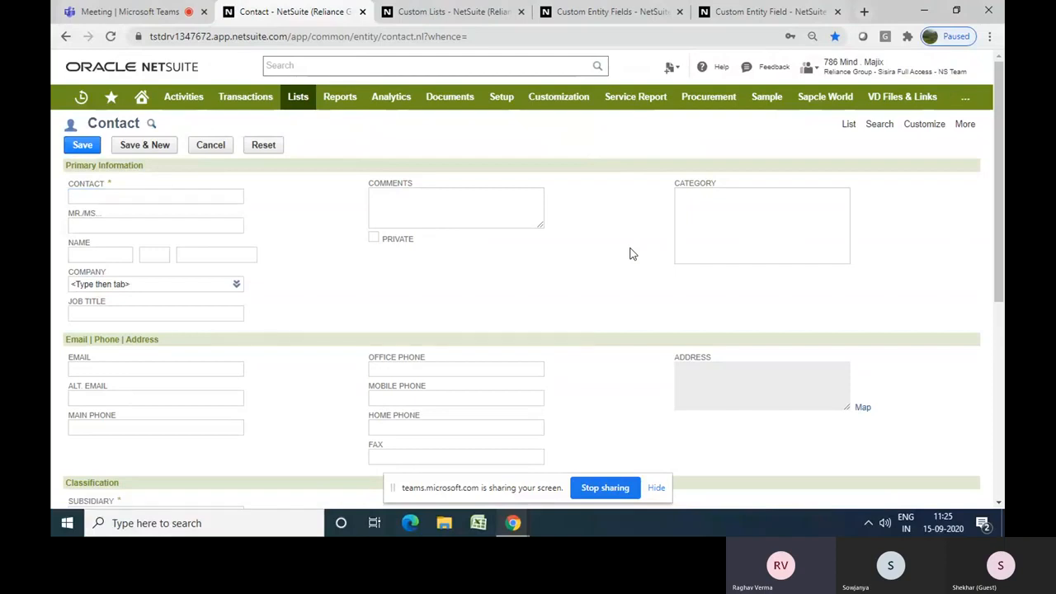
scroll(630, 254, down, 5)
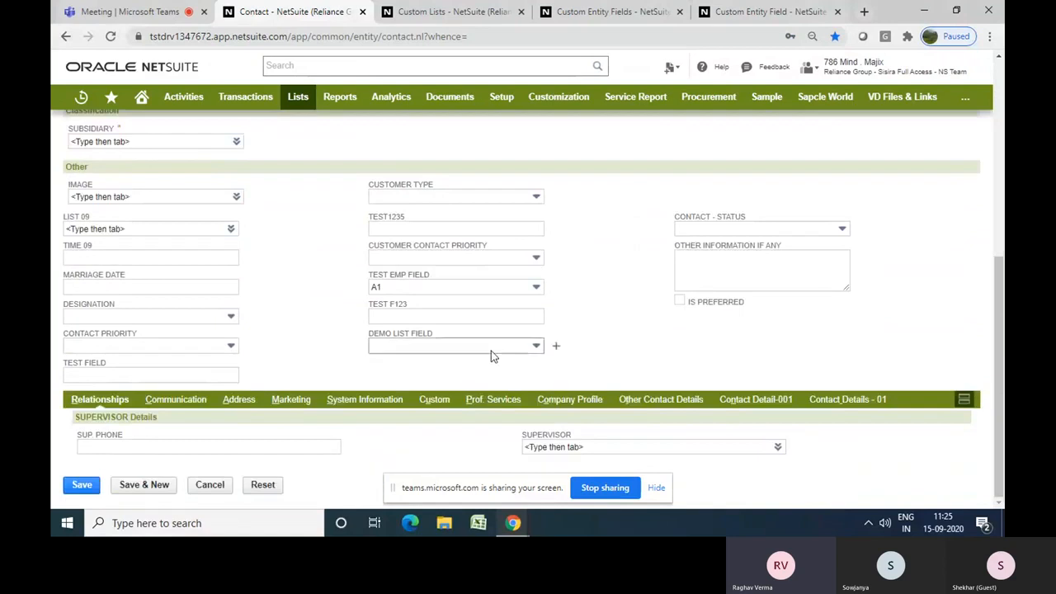
click(168, 401)
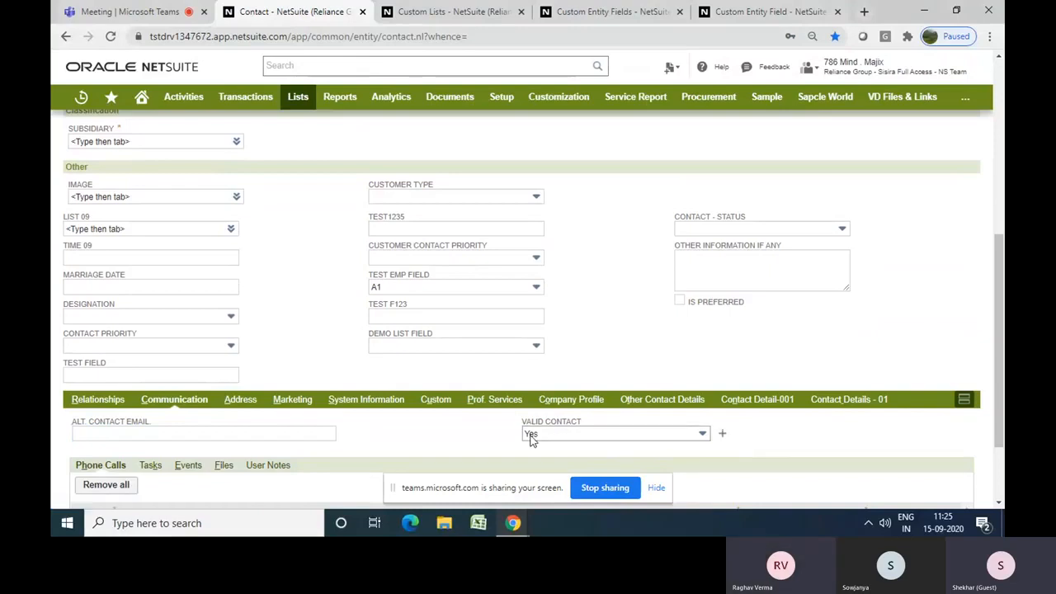
Expand the Valid Contact dropdown to inspect its options, then close it
click(561, 438)
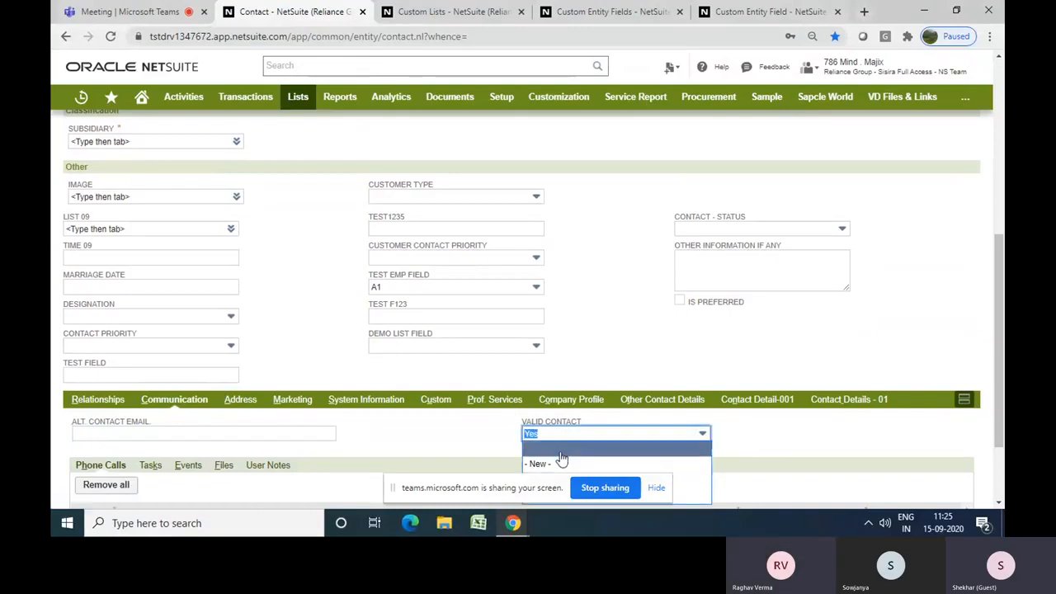
click(747, 455)
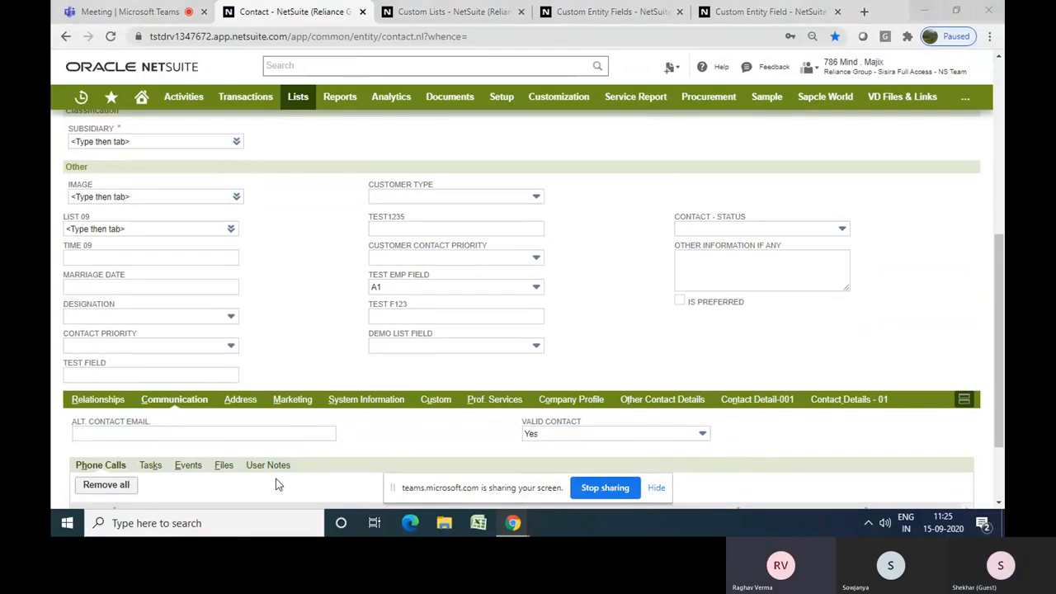
click(656, 487)
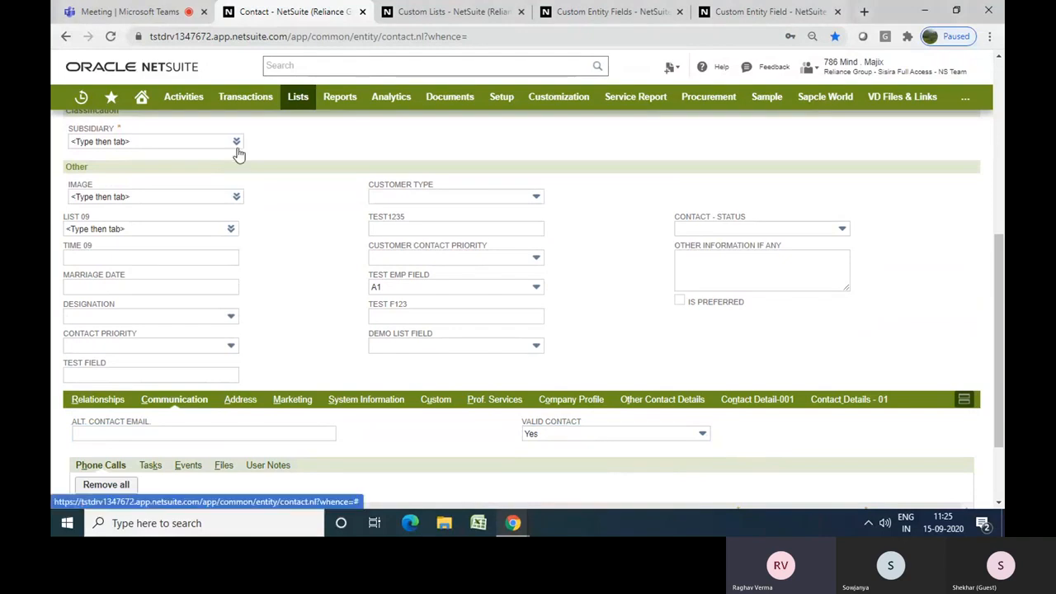
click(102, 9)
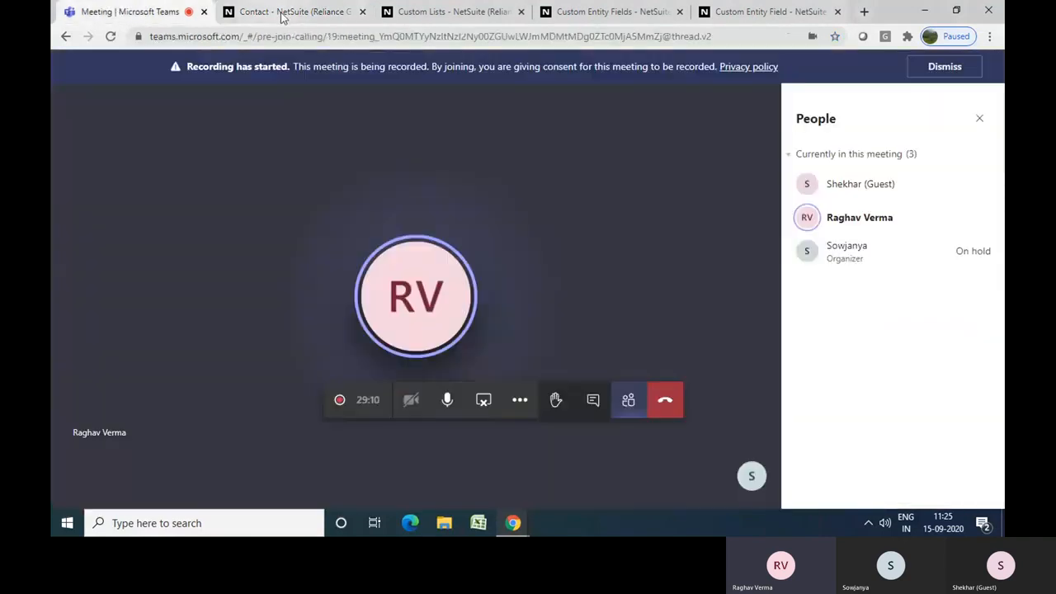
click(283, 15)
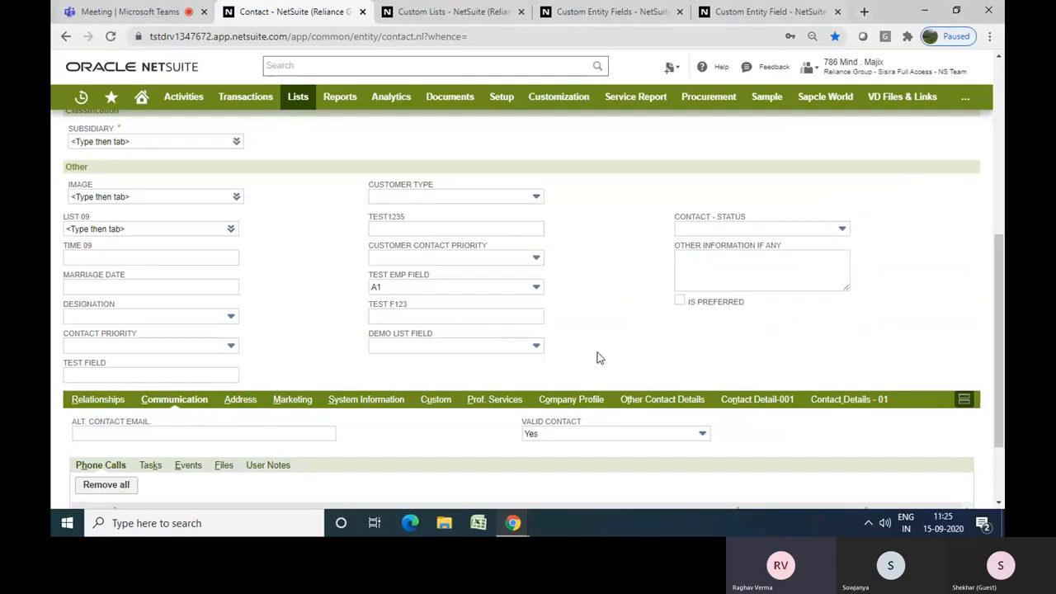
click(144, 15)
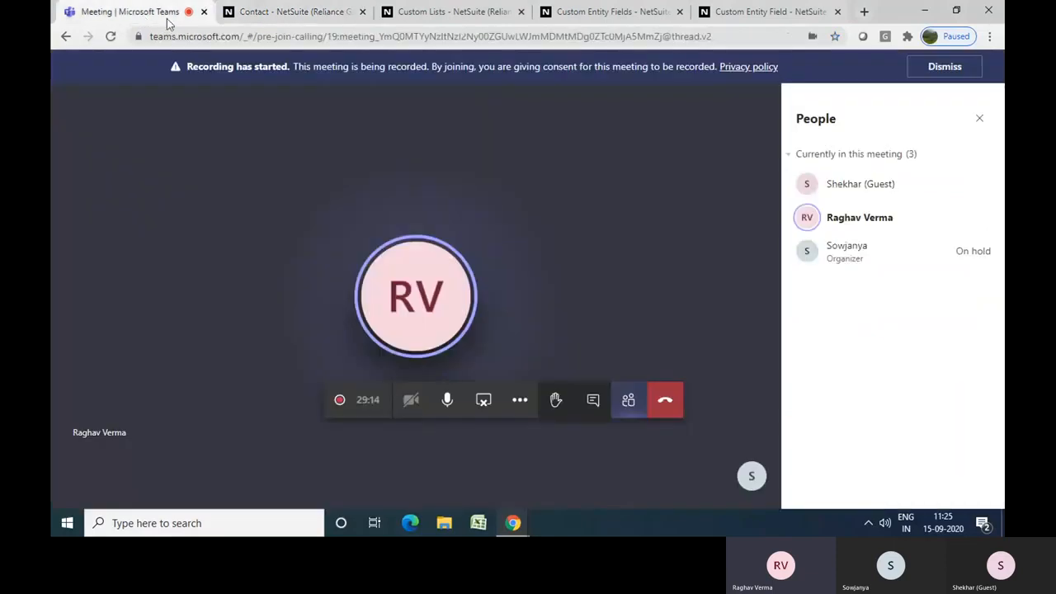
click(252, 15)
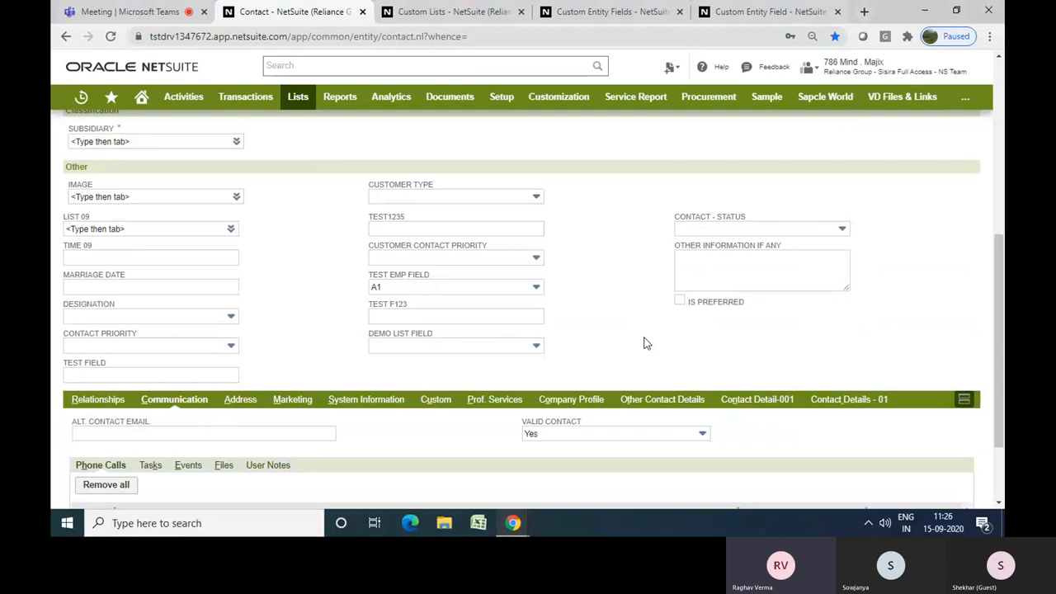
Reopen the Valid Contact dropdown twice to review the New, Yes and No choices
click(673, 439)
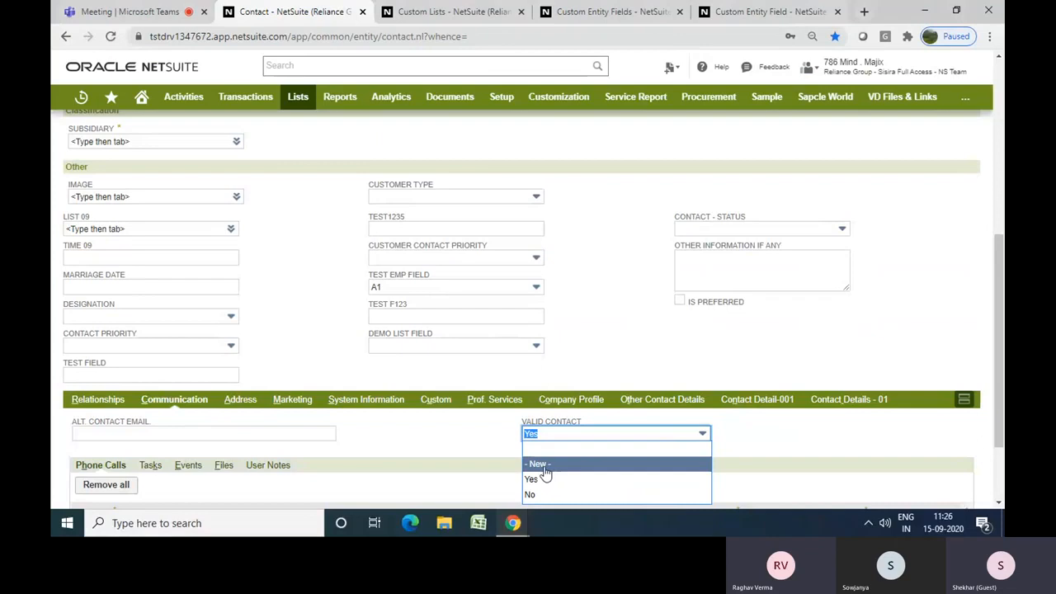
click(613, 378)
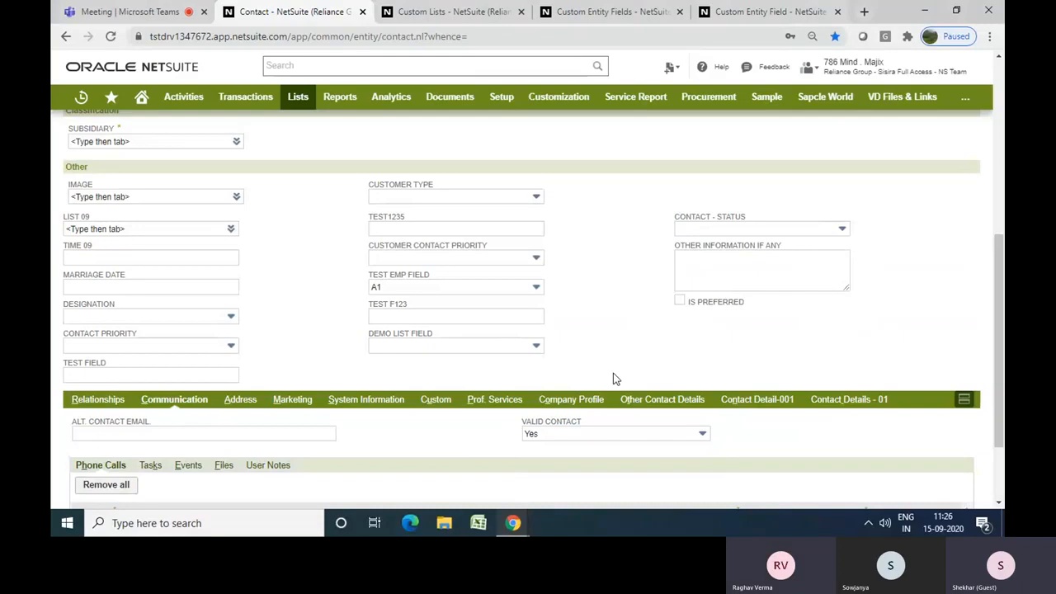
click(596, 432)
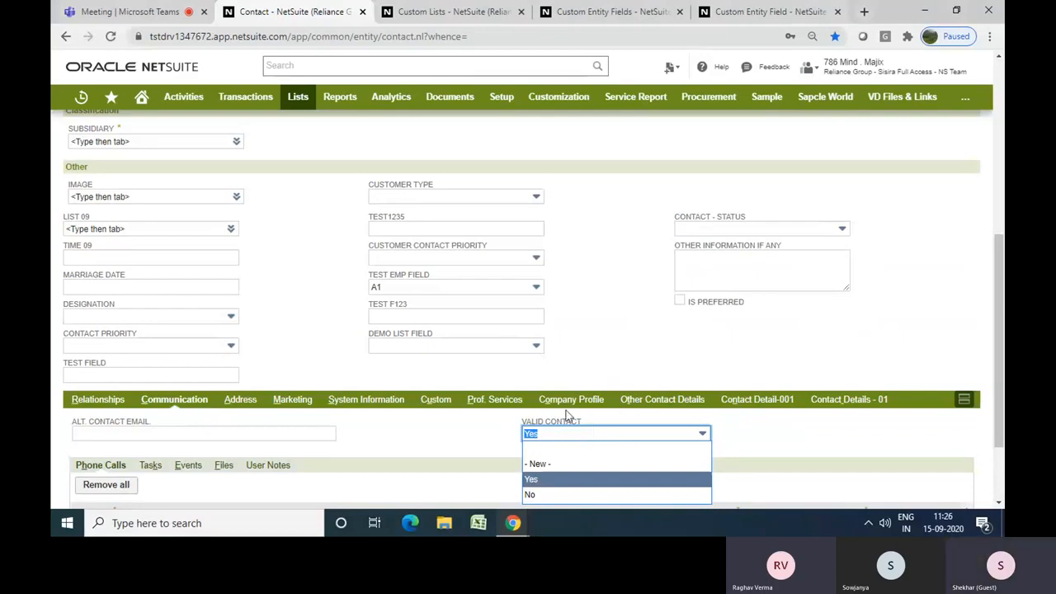
click(590, 387)
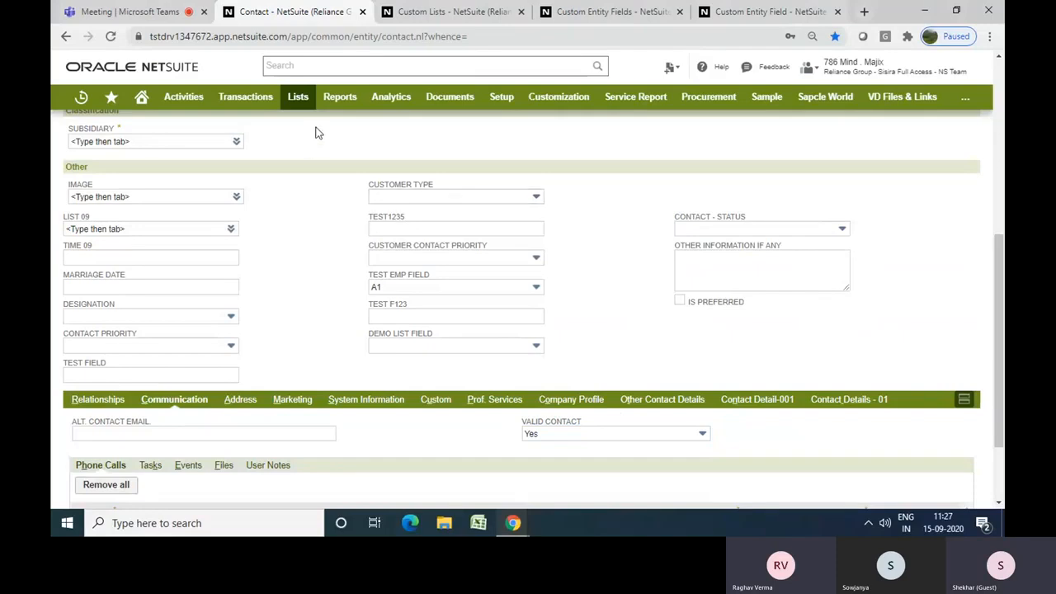
Leave the contact form and open the New Item page from the Accounting items lists
mouse_move(299, 99)
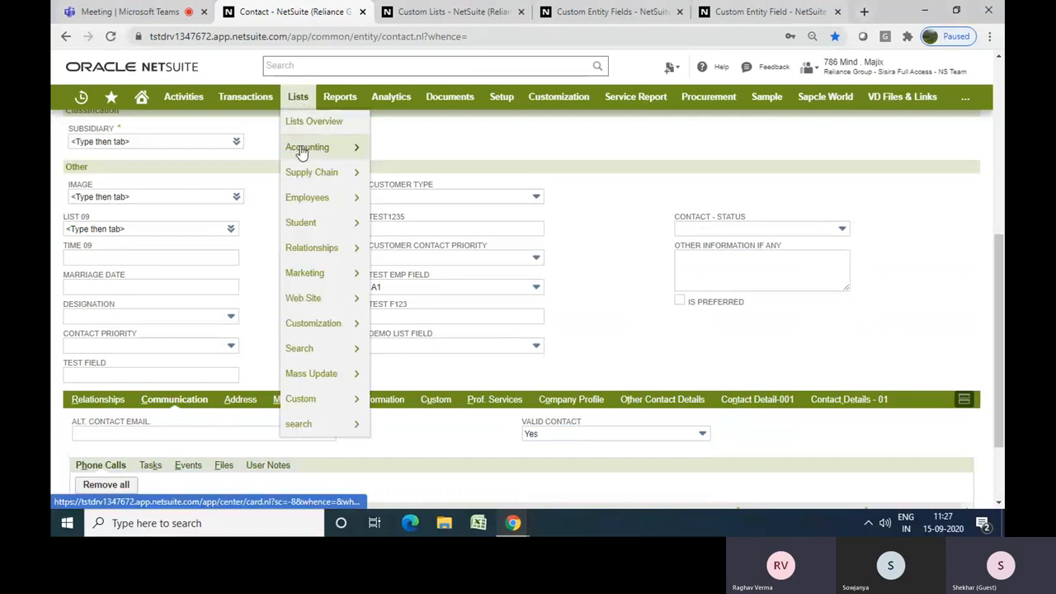
mouse_move(313, 148)
mouse_move(406, 231)
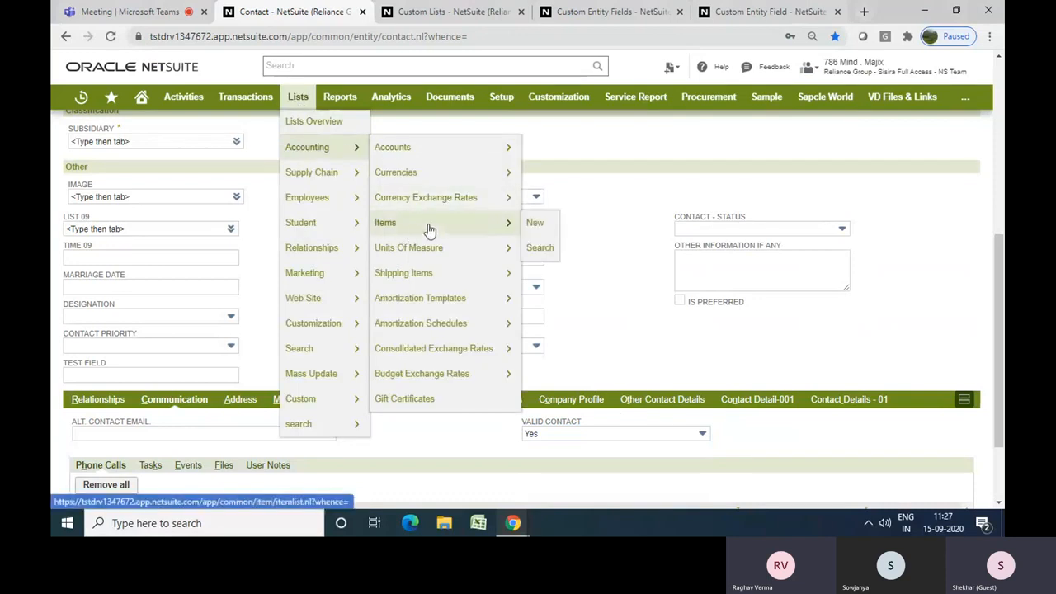
click(536, 235)
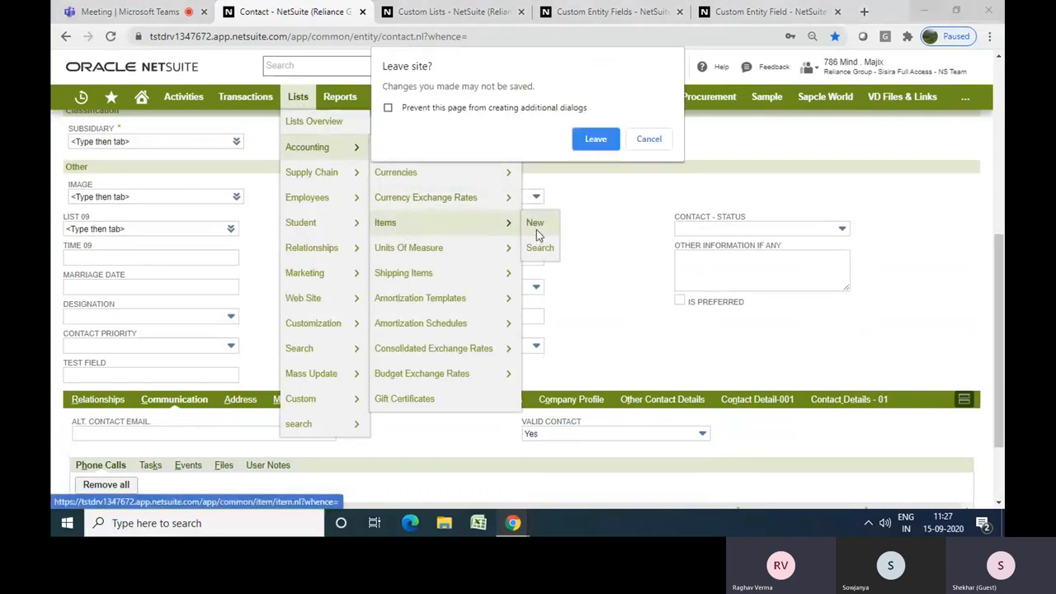
click(596, 140)
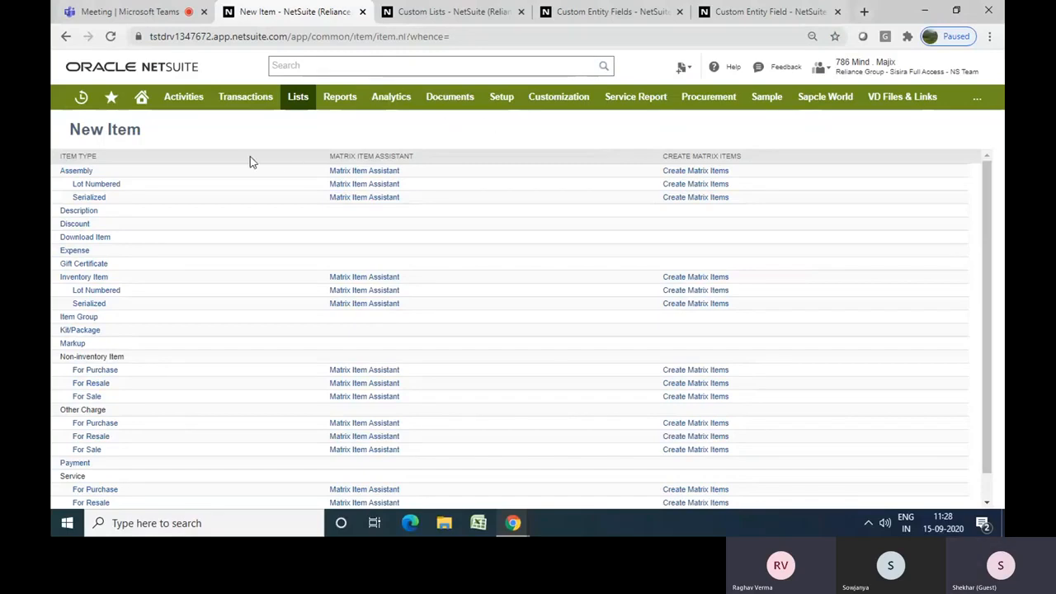
Open the Customers list from the Relationships lists
mouse_move(298, 103)
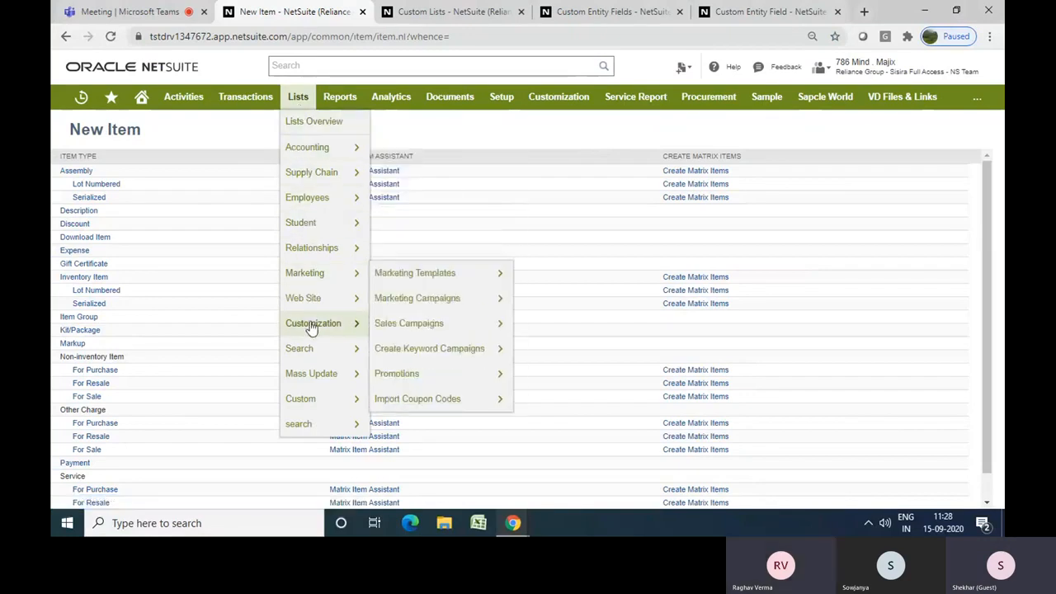
mouse_move(310, 350)
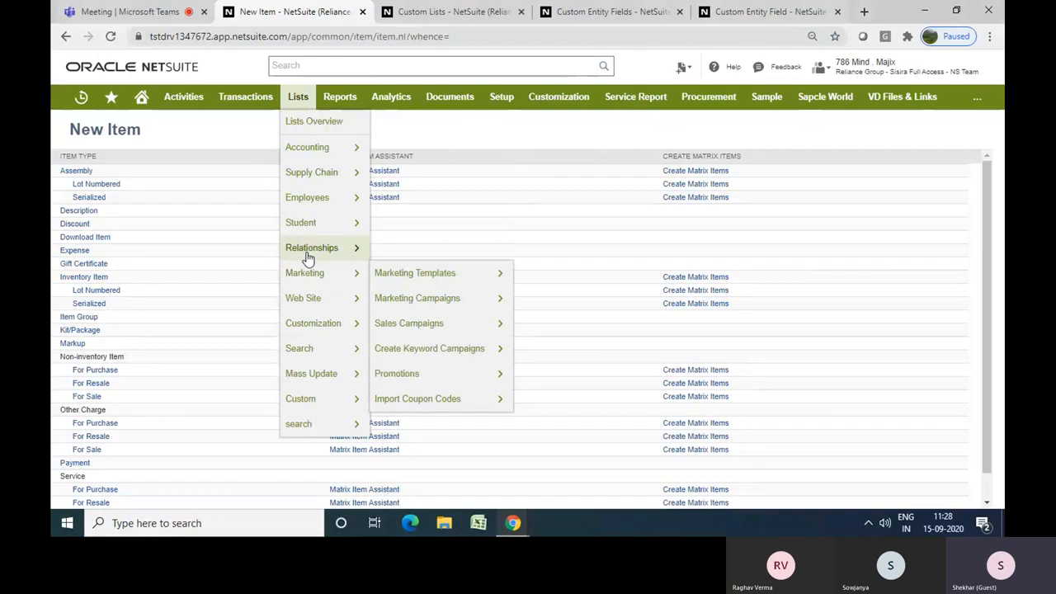
mouse_move(360, 248)
mouse_move(413, 284)
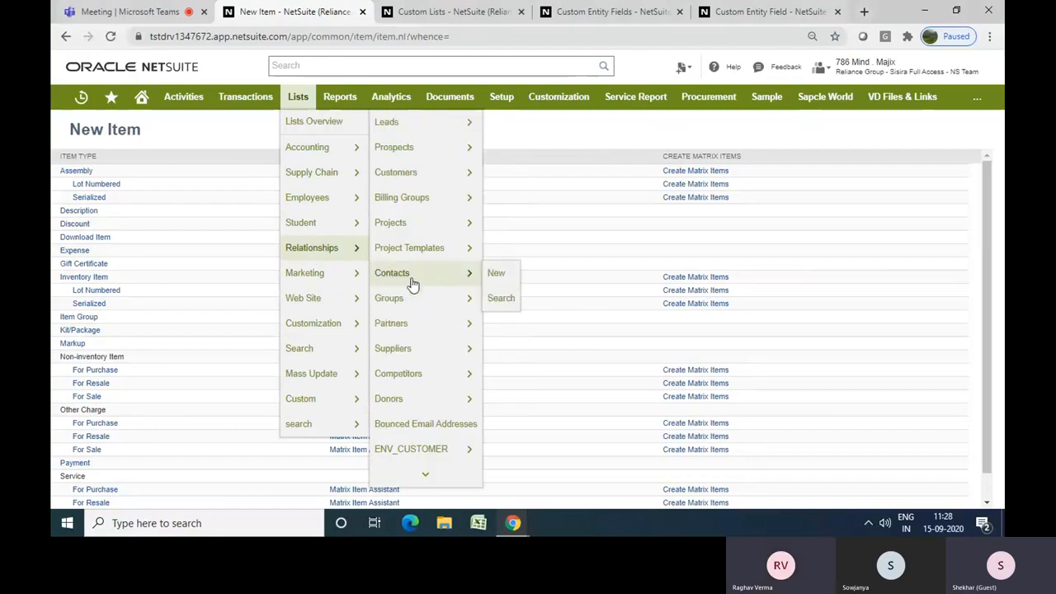
click(404, 181)
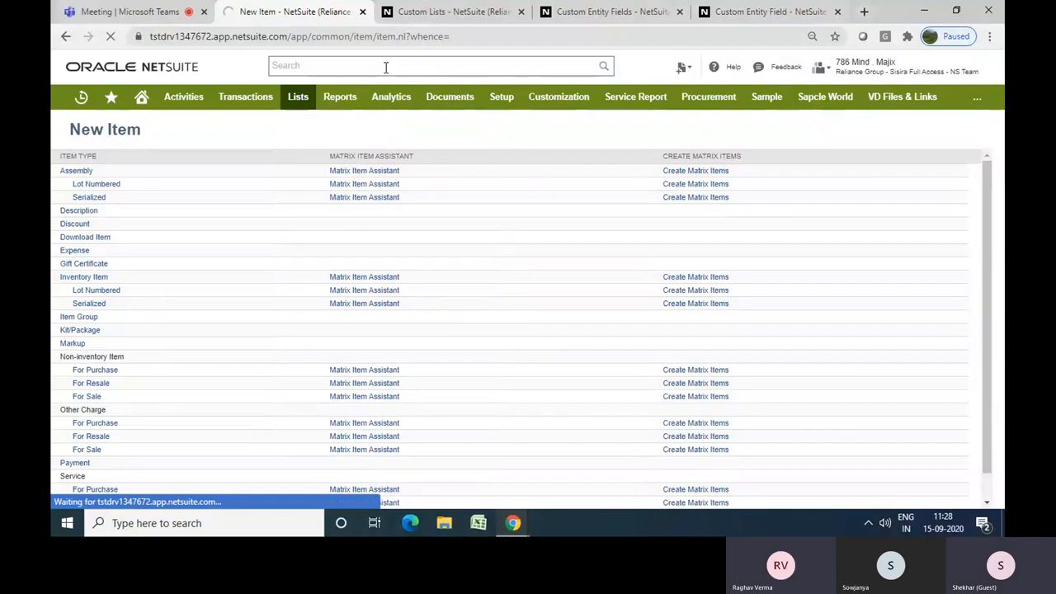
Search globally for TVS and open the TVS Mumbai customer record from the results
click(385, 66)
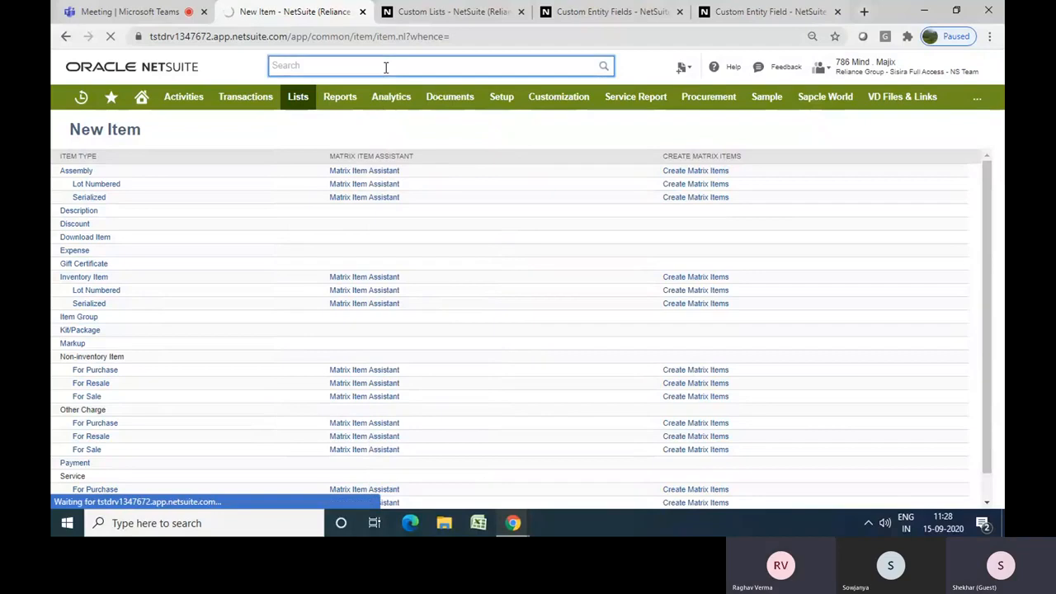
text(TVS)
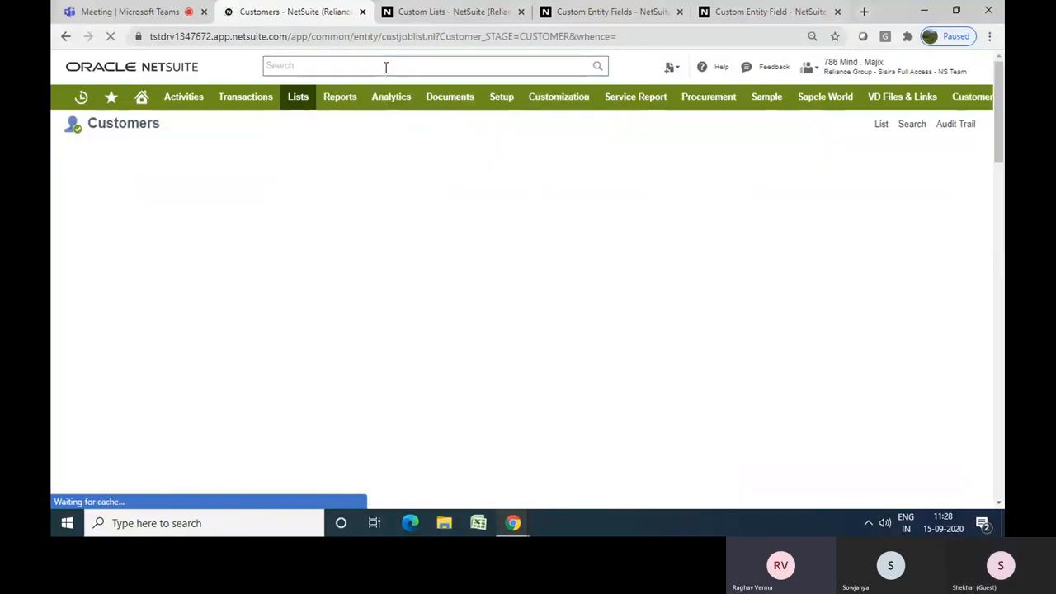
click(385, 67)
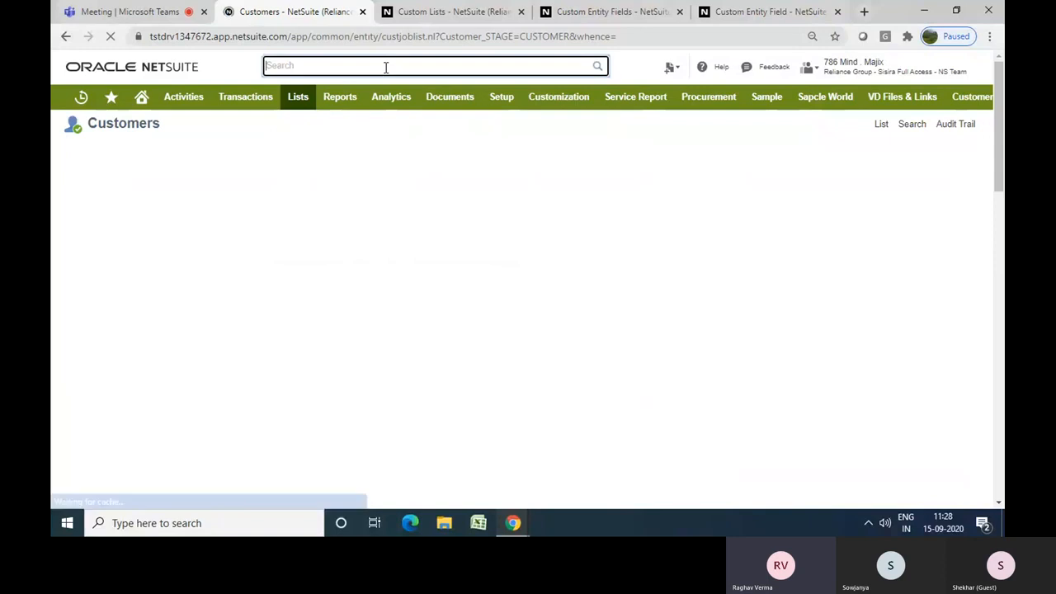
text(TVS)
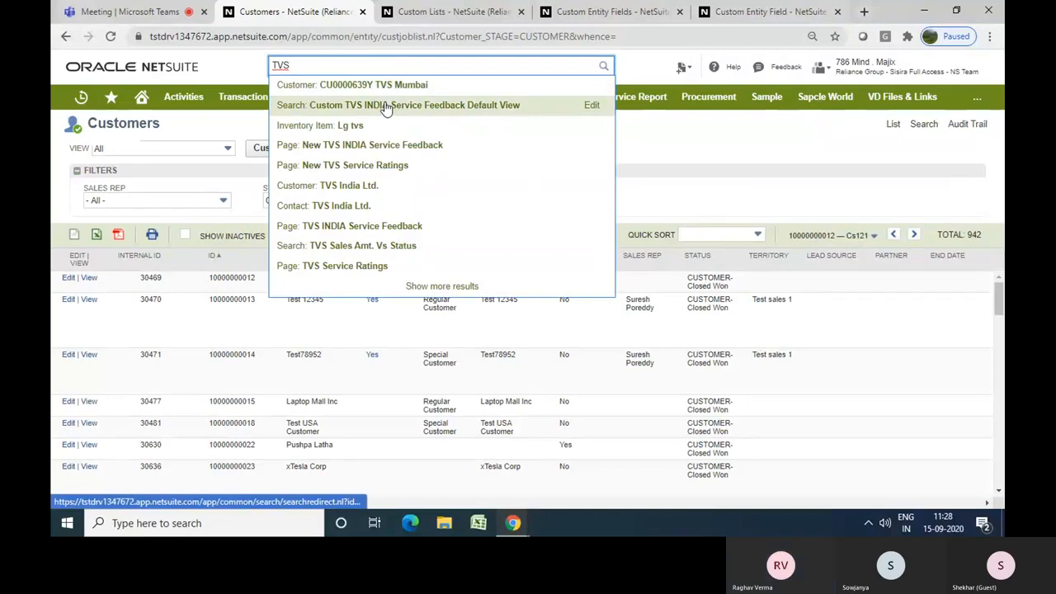
click(372, 93)
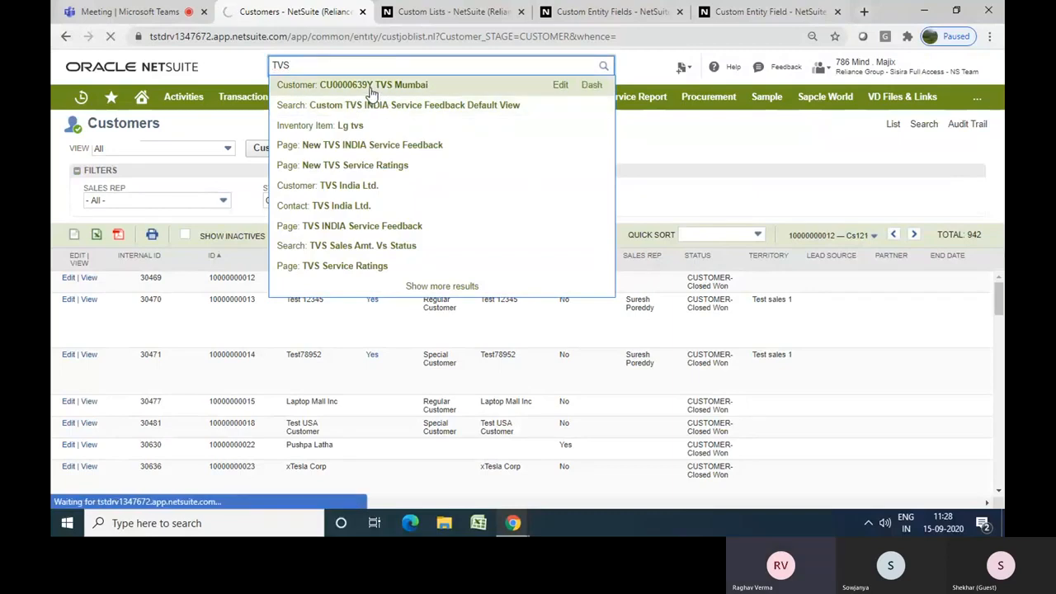
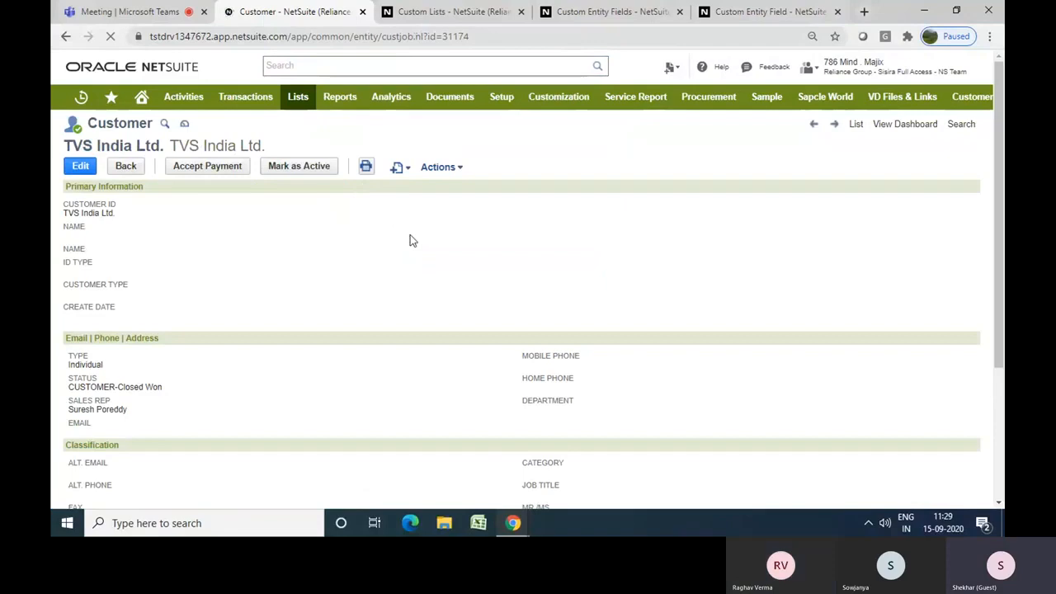
Scroll through the TVS India Ltd. customer record and review its Financial subtab balance information
scroll(413, 240, down, 1)
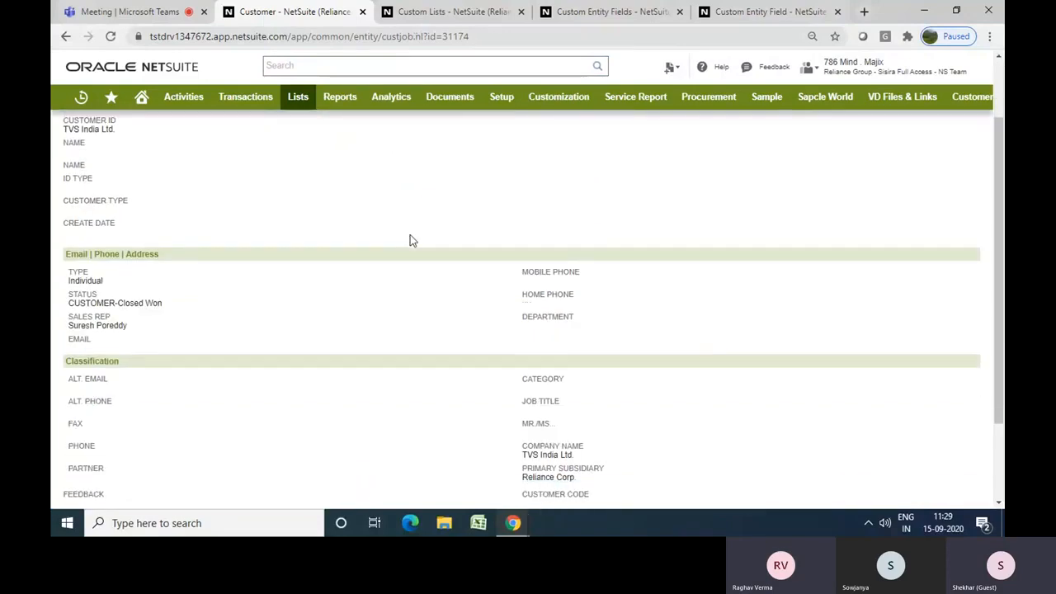
scroll(412, 240, down, 1)
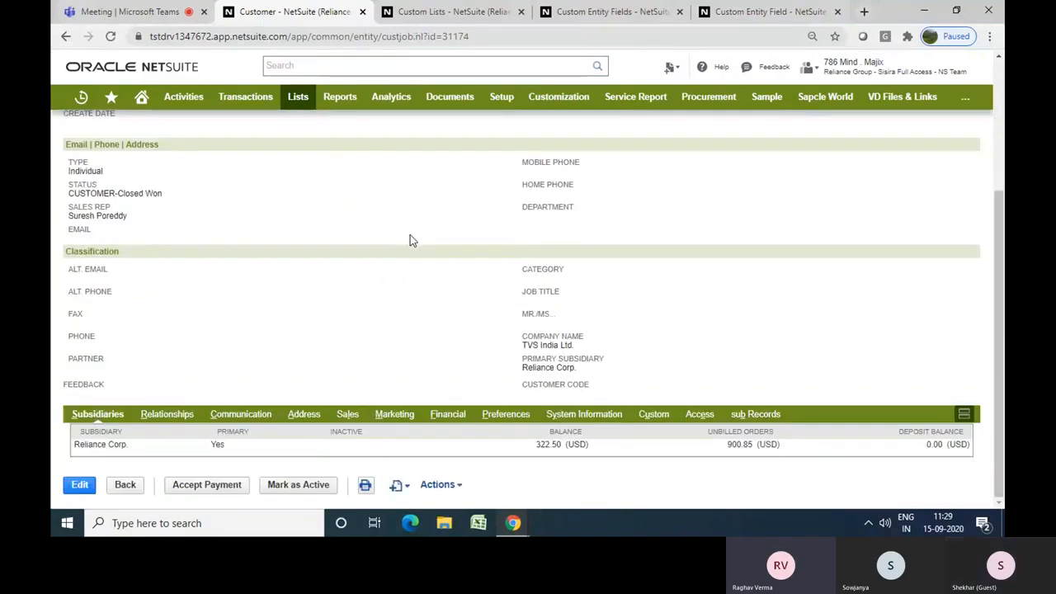
click(448, 418)
scroll(405, 387, down, 4)
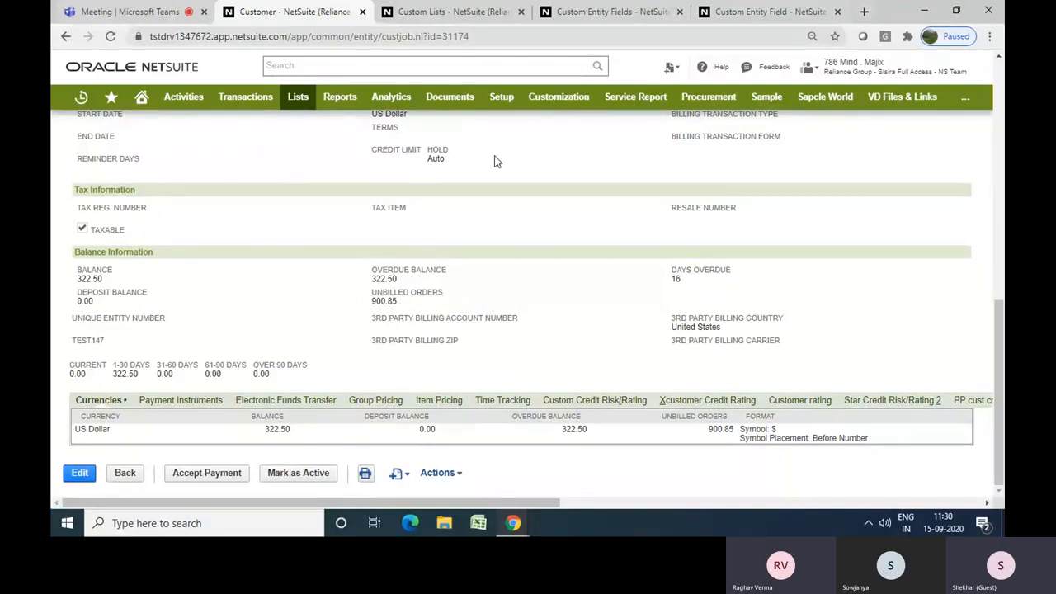
scroll(498, 162, up, 1)
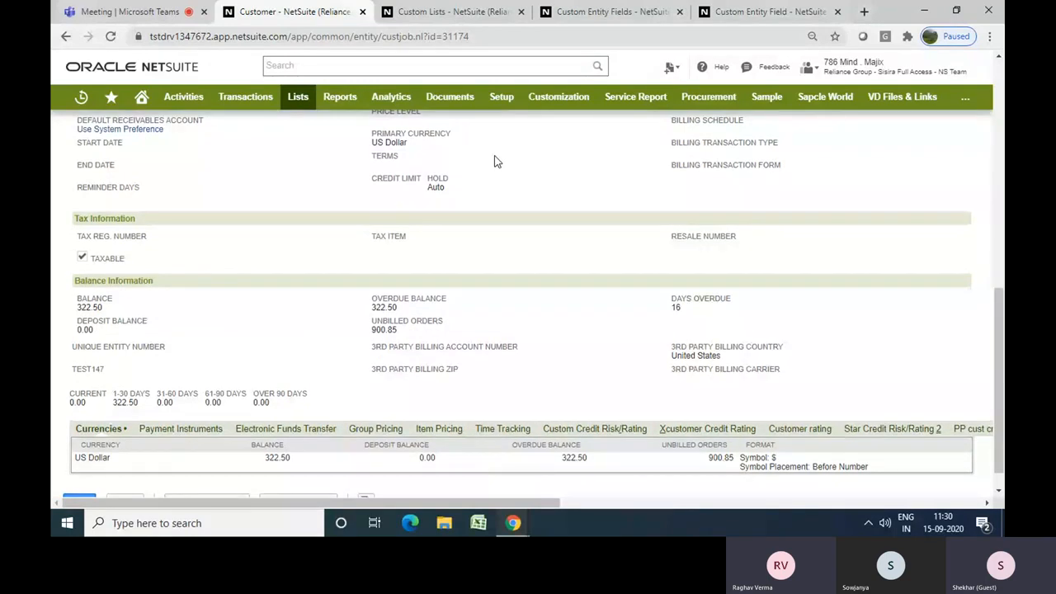
scroll(498, 162, up, 1)
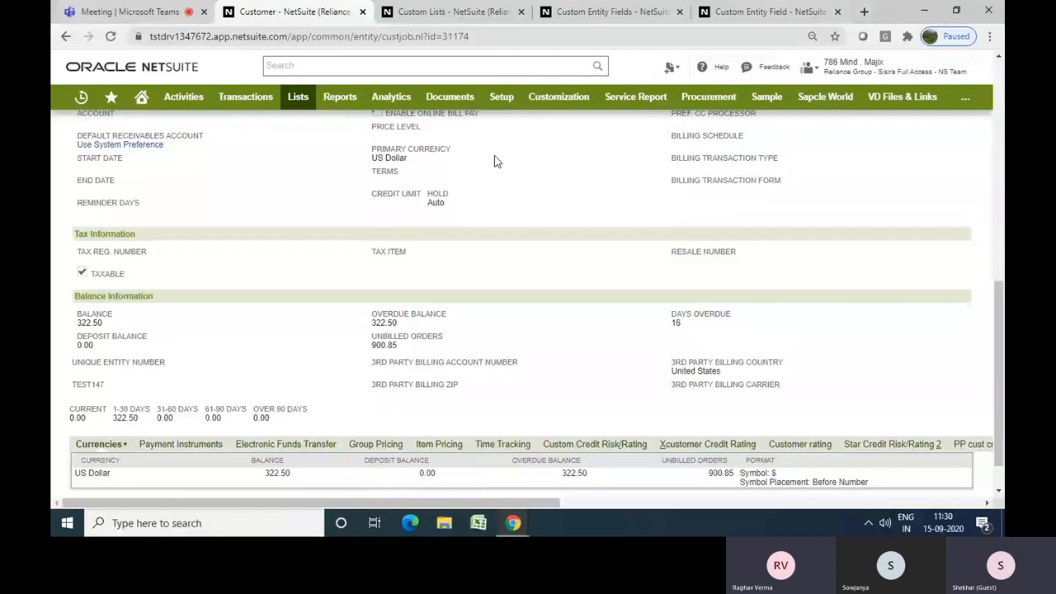
scroll(801, 208, up, 7)
scroll(801, 208, right, 9)
scroll(801, 208, left, 10)
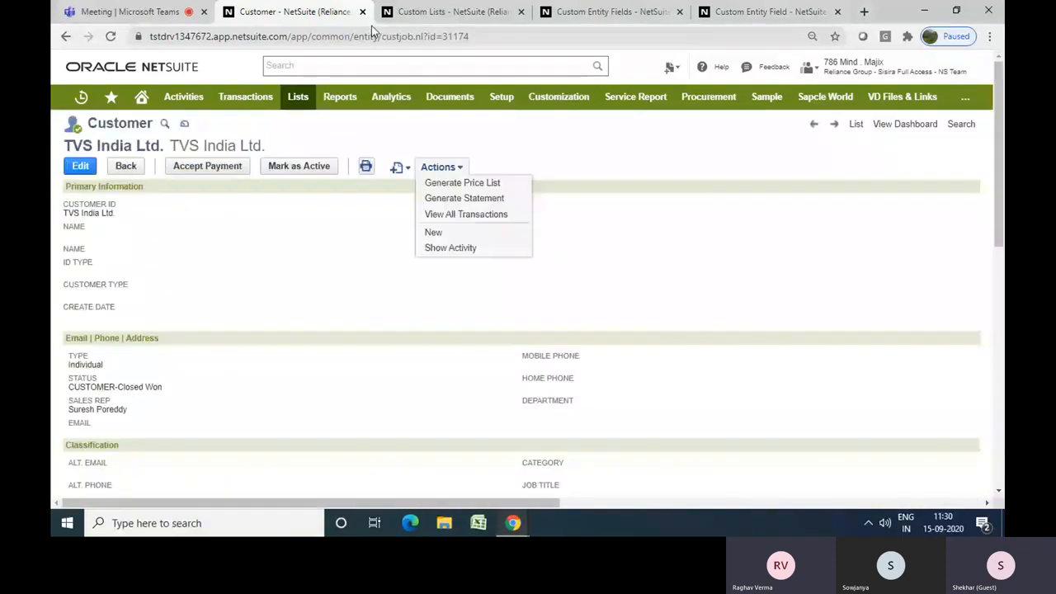
Close the extra tabs, start a new custom entity field and begin its label with Sum of
click(450, 12)
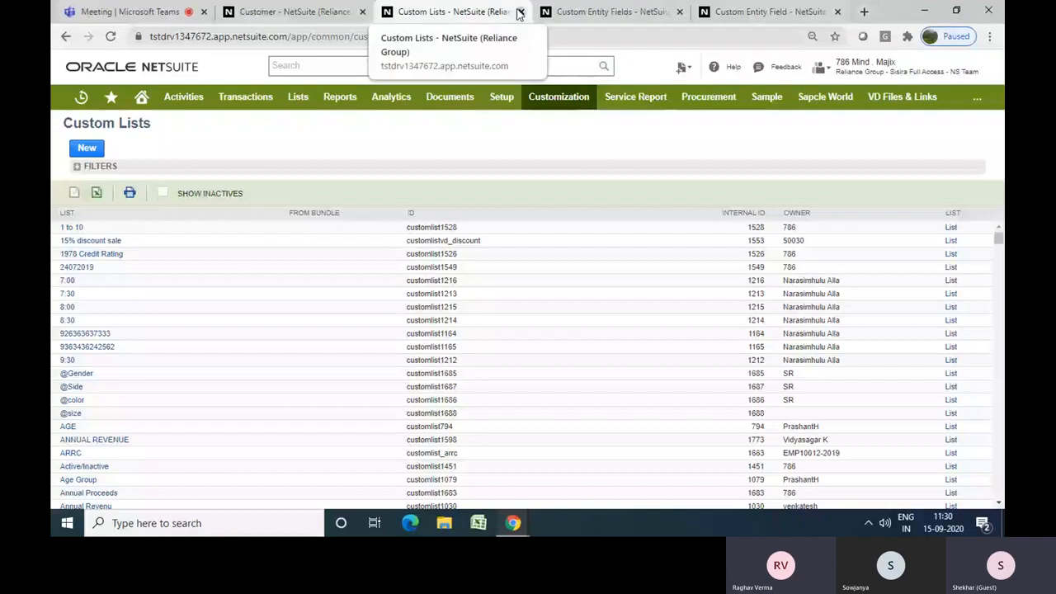
click(520, 12)
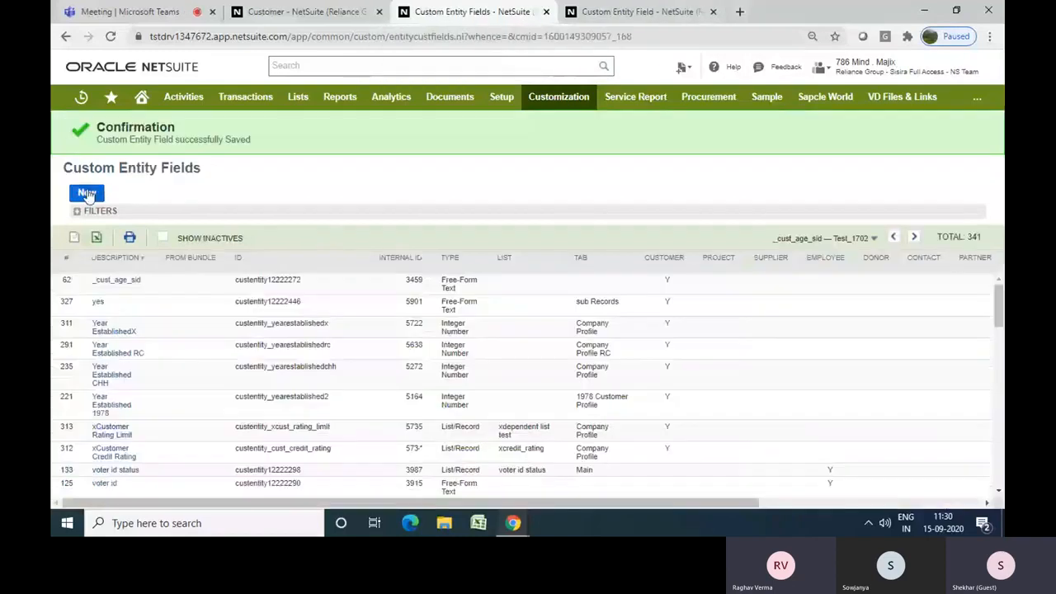
click(88, 193)
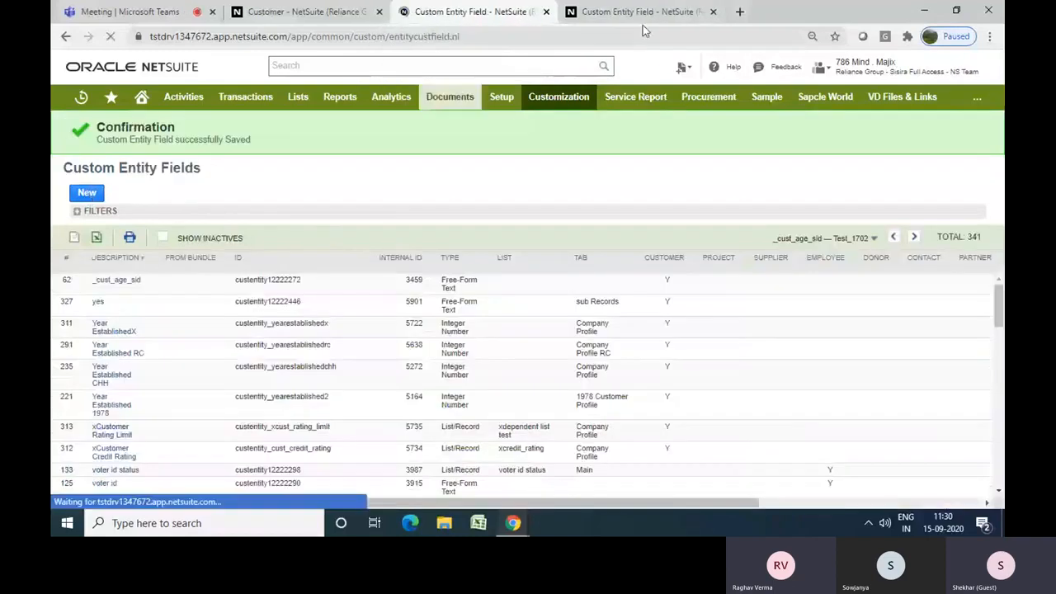
click(713, 11)
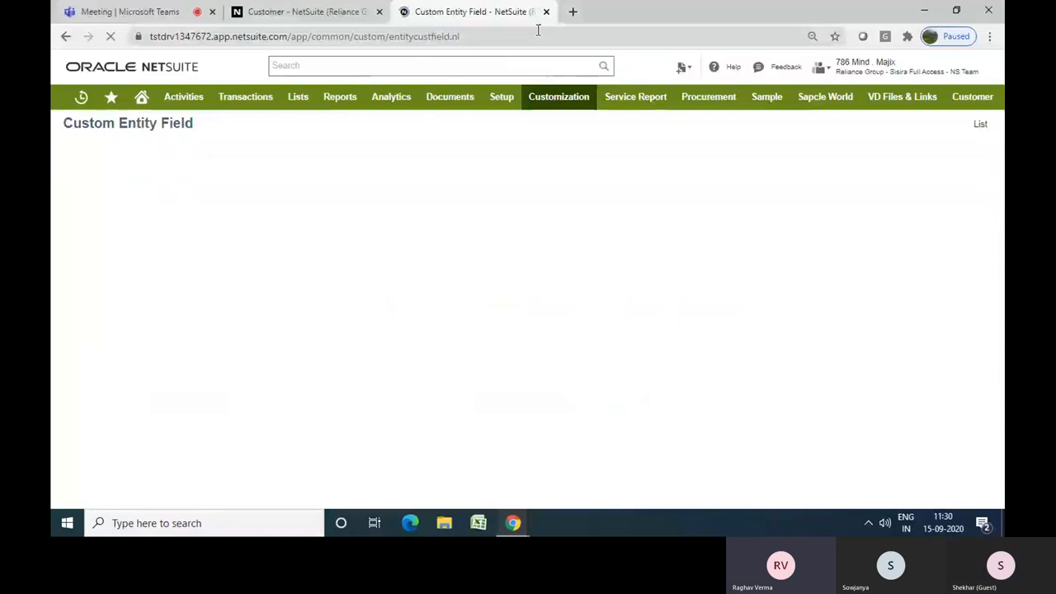
click(190, 189)
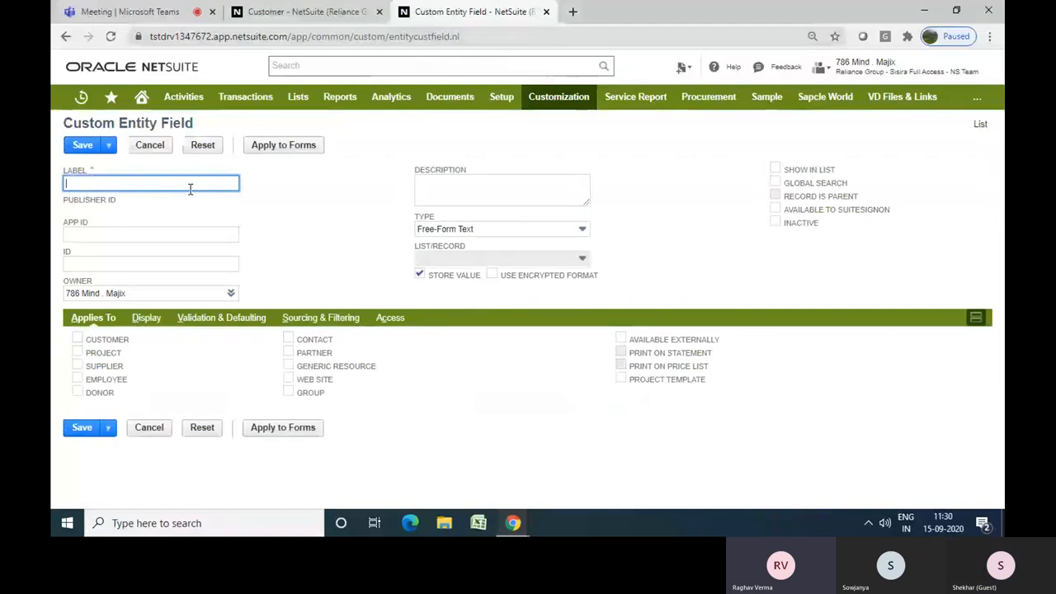
text(Sum)
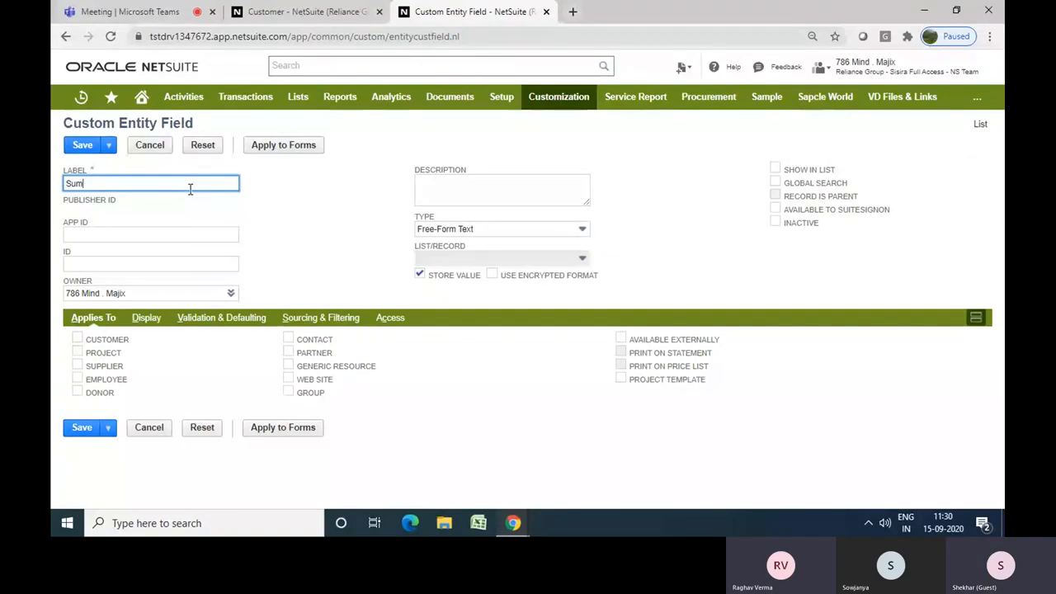
text(of)
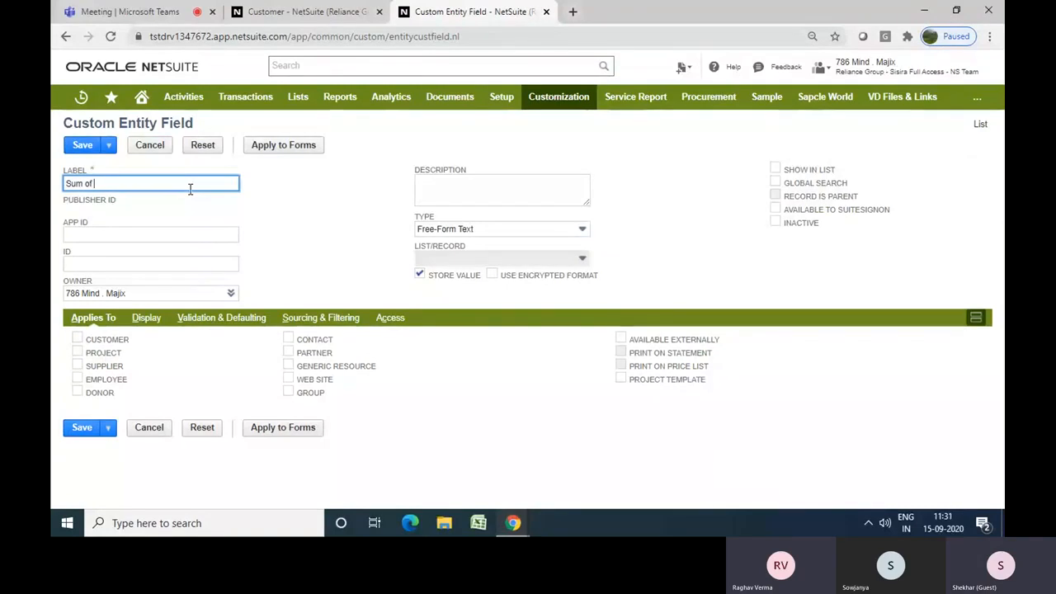
Switch to the customer record and check the Overdue Balance and Unbilled Orders field names
click(321, 15)
scroll(254, 242, down, 1)
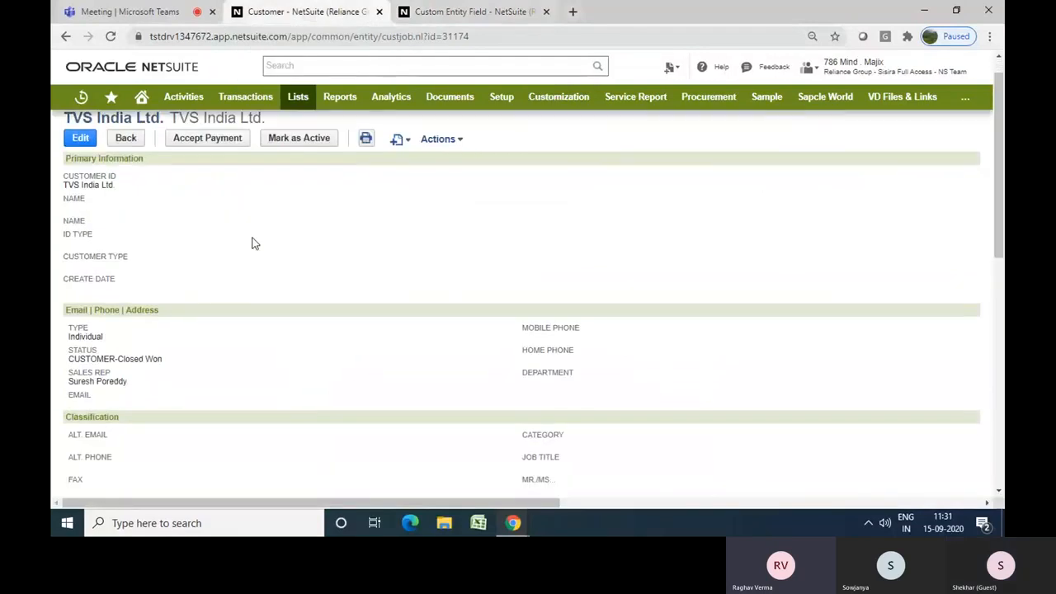
scroll(253, 242, down, 10)
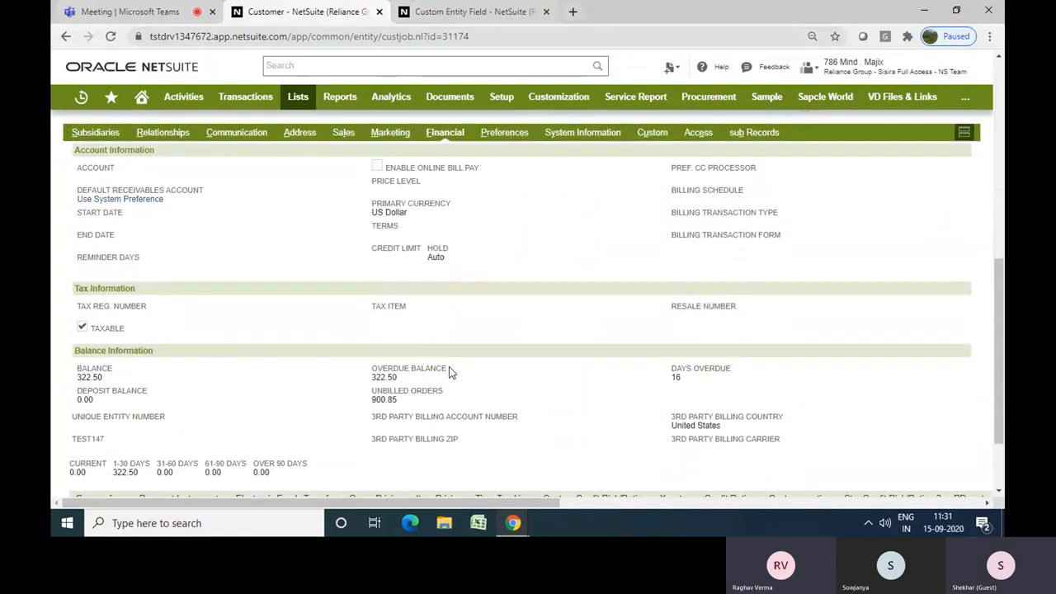
drag(448, 369, 370, 376)
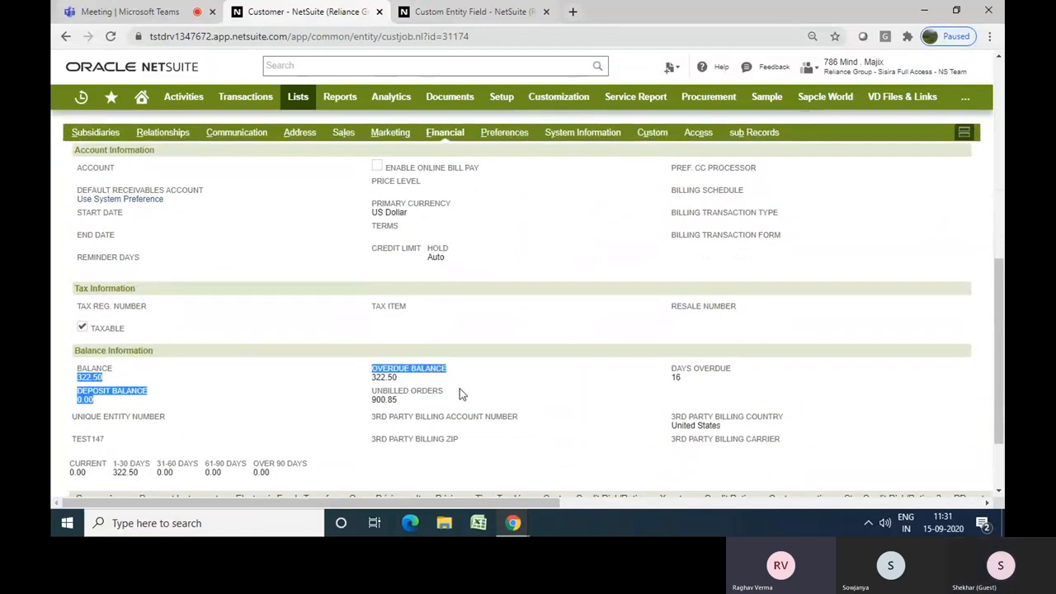
Complete the field label as Sum of Overdue and Unbilled Orders
click(487, 14)
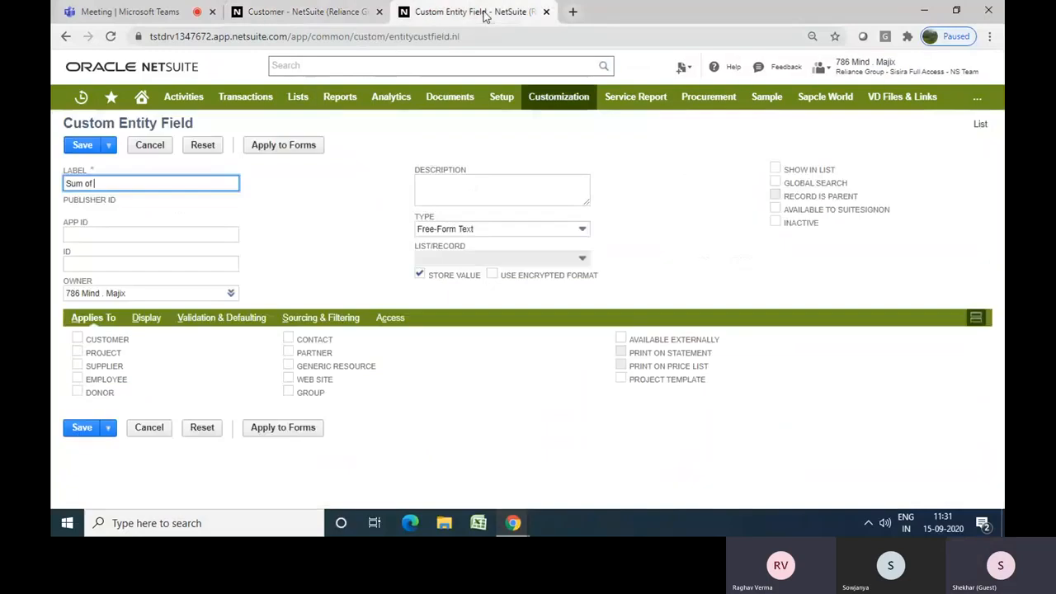
text(O)
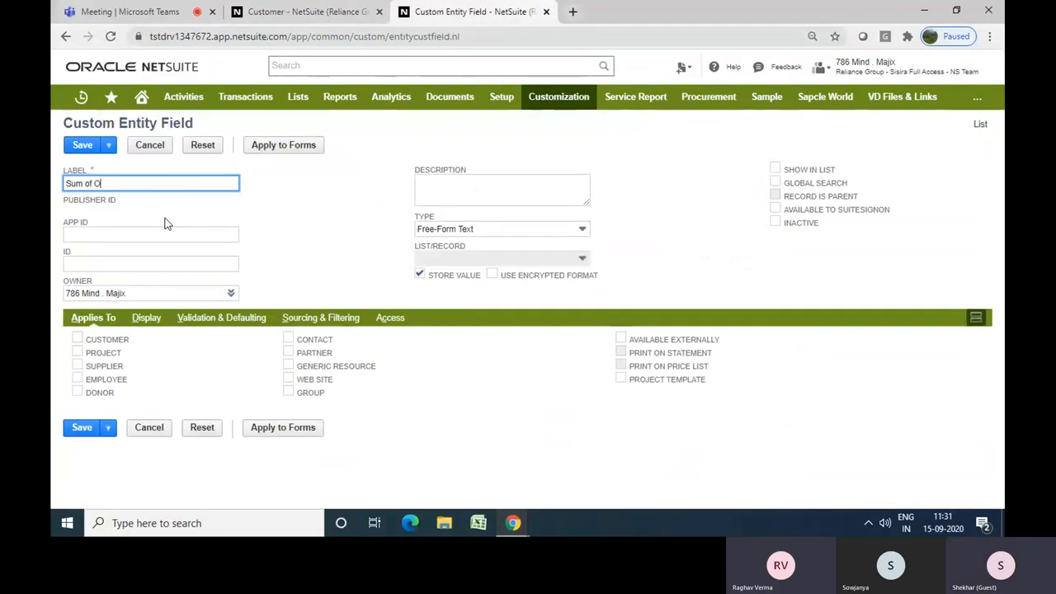
text(verdue and Unbilled Or)
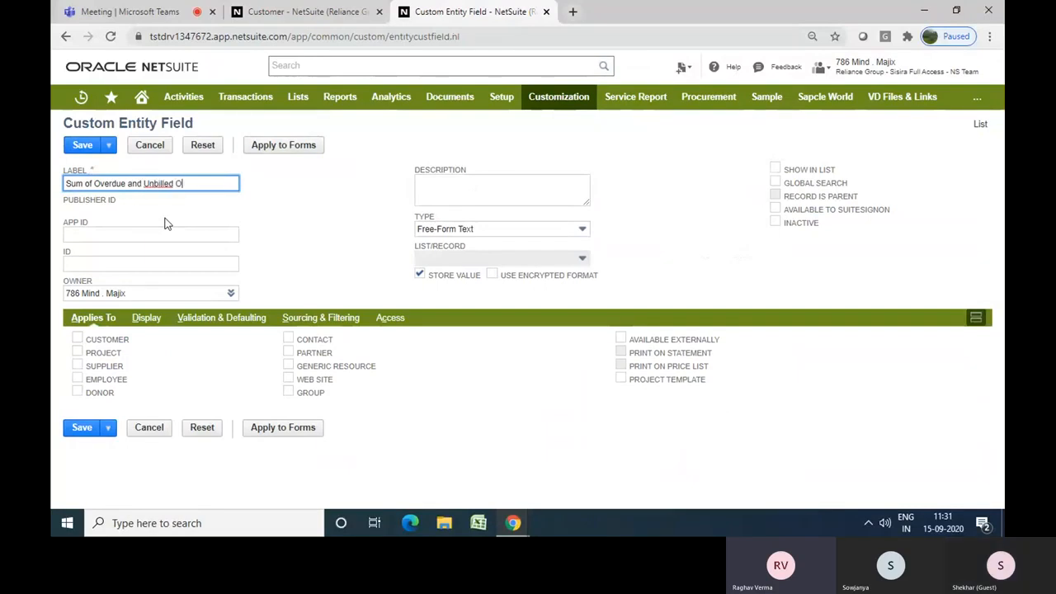
text(ders)
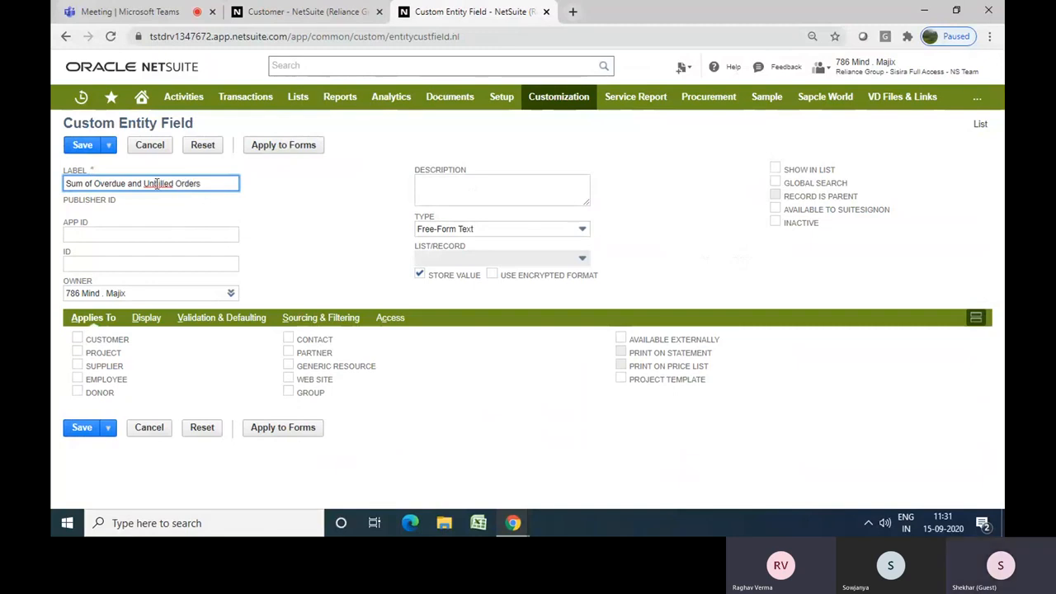
right_click(155, 183)
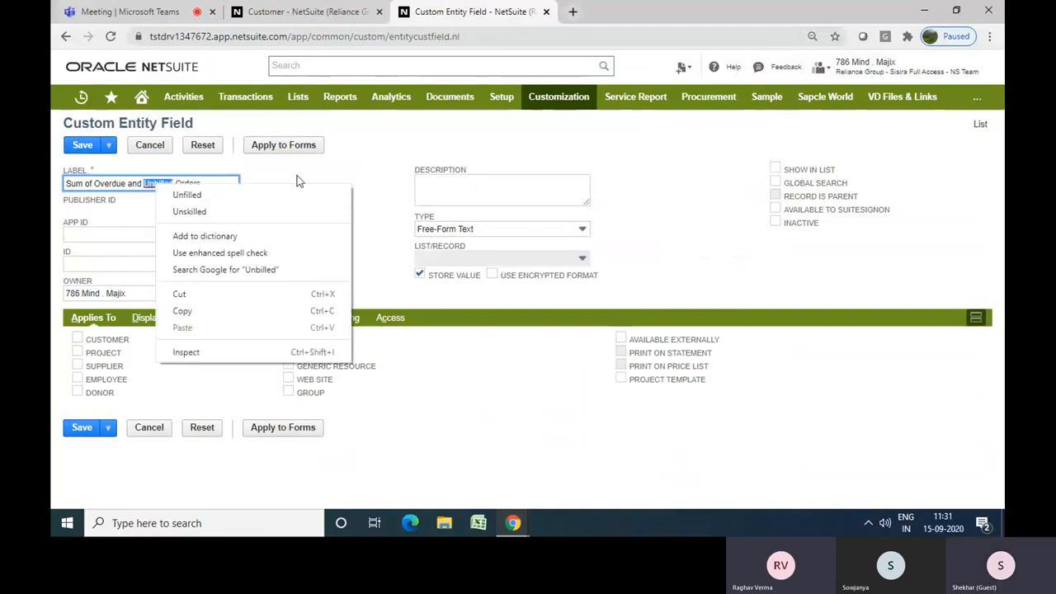
click(299, 181)
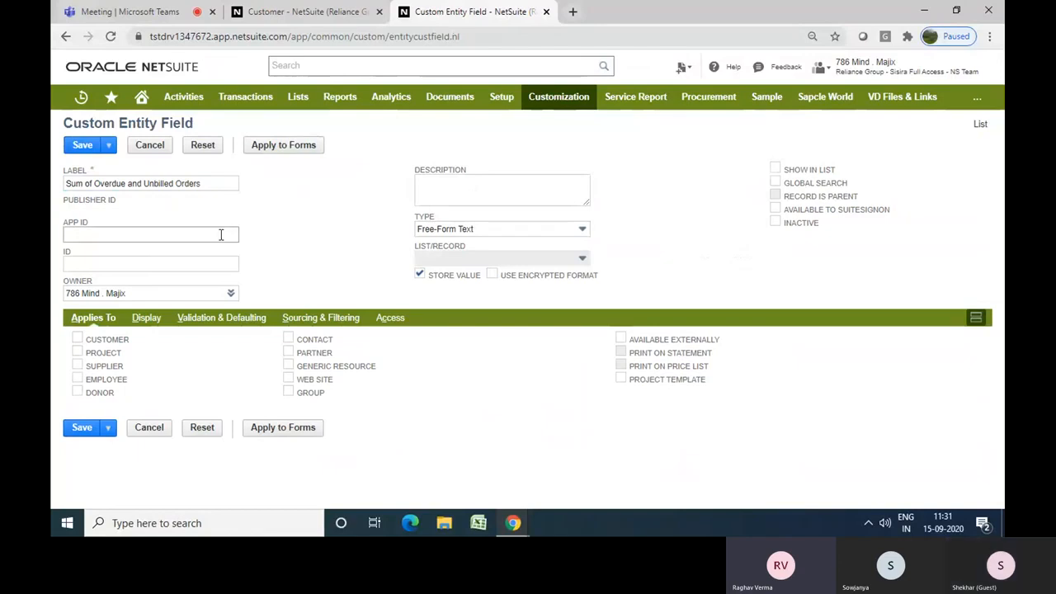
Apply the field to Customer records and set its type to Currency
click(77, 340)
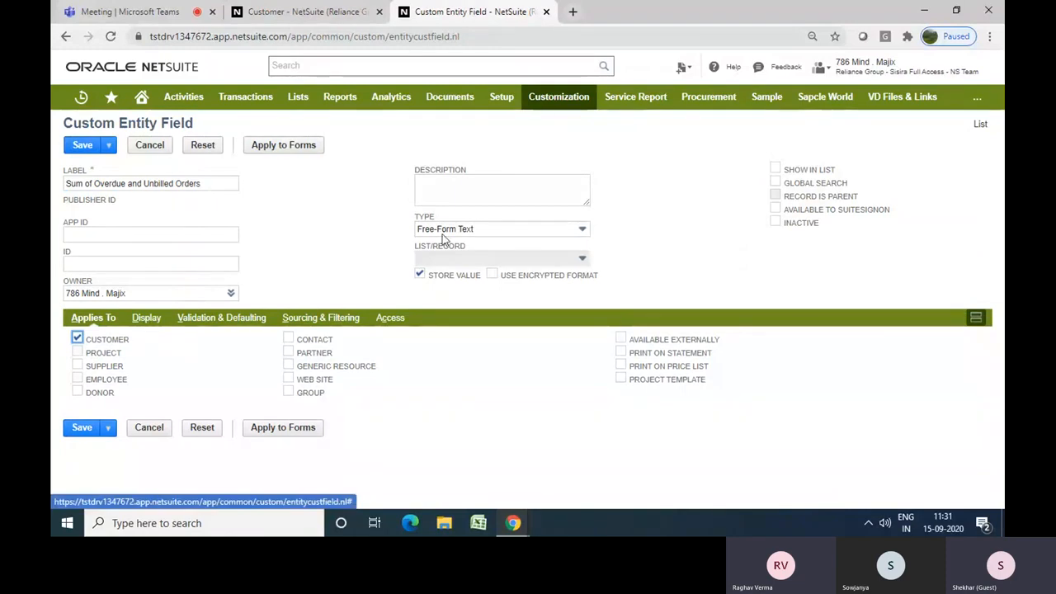
click(467, 231)
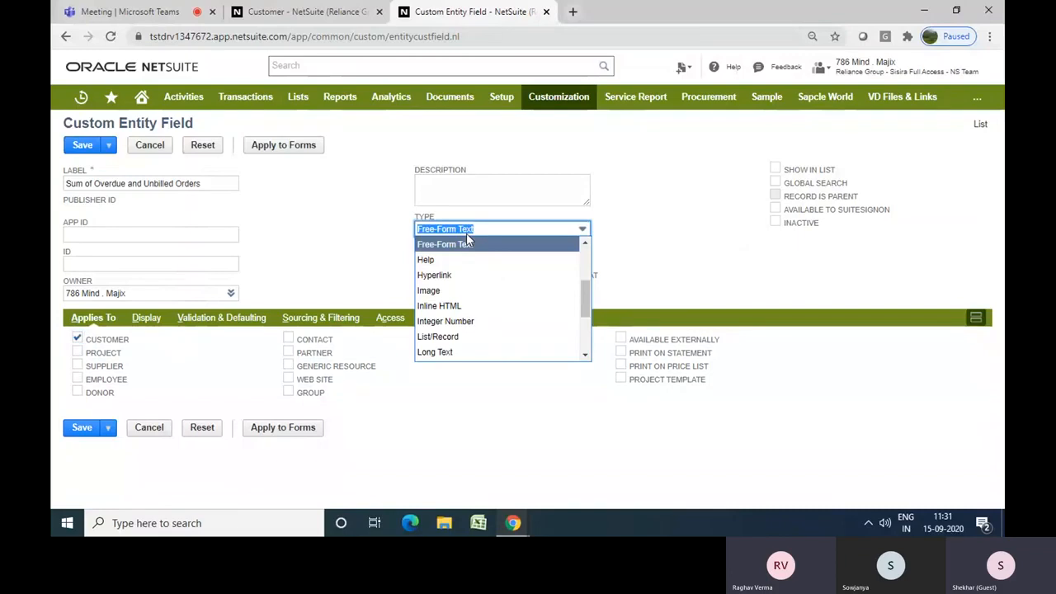
text(cu)
key(Return)
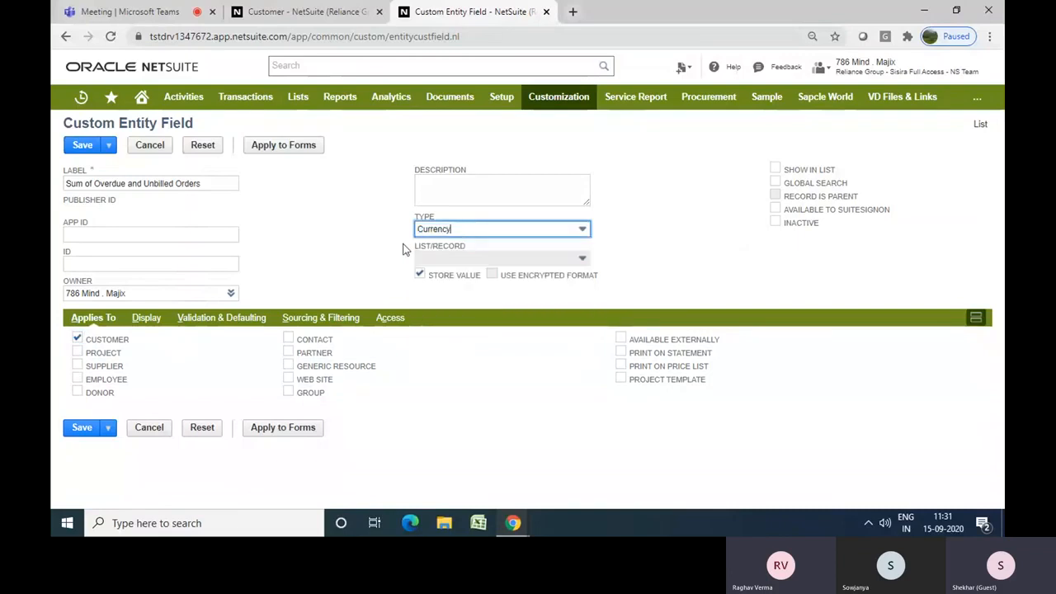
Place the field on the Financial subtab in its display settings
click(358, 261)
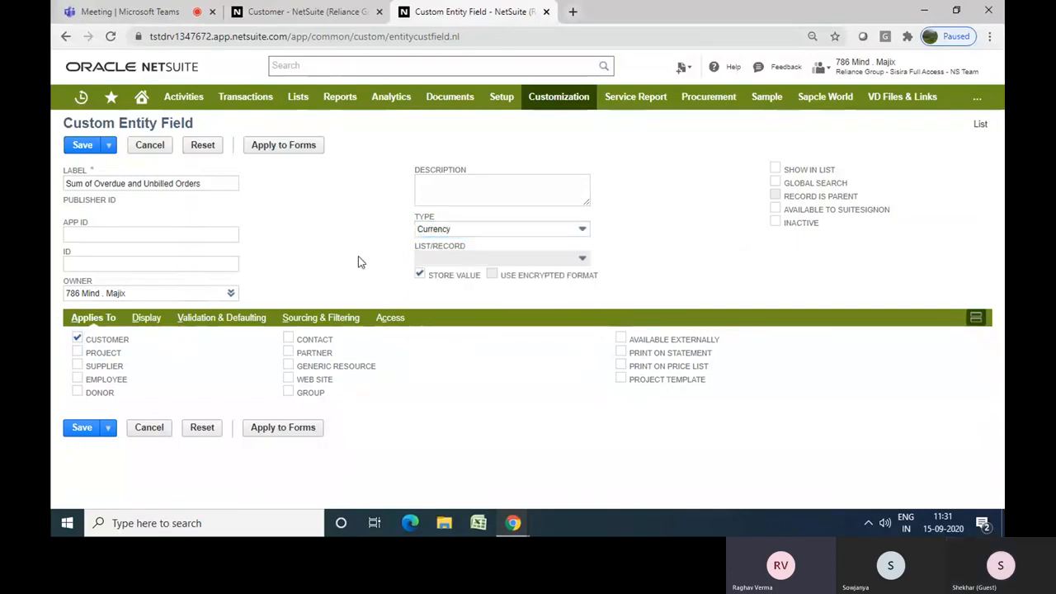
click(137, 320)
click(369, 386)
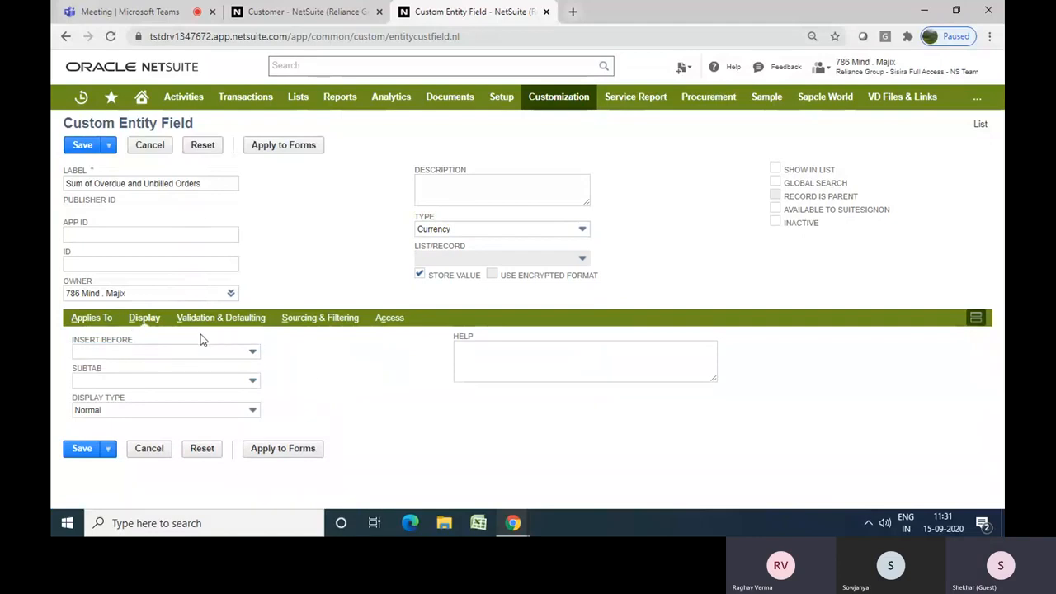
click(161, 381)
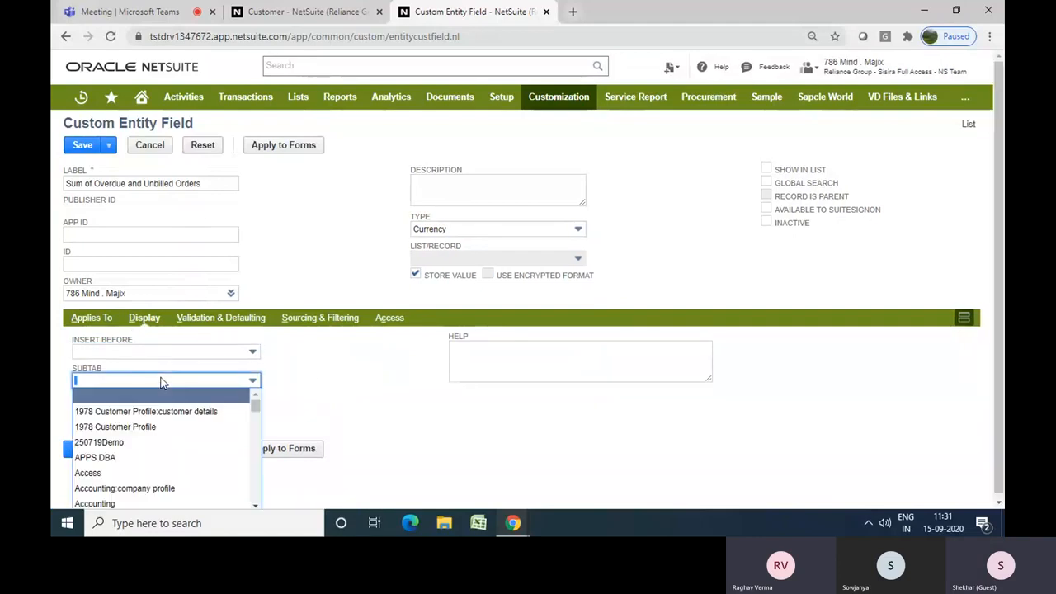
text(f)
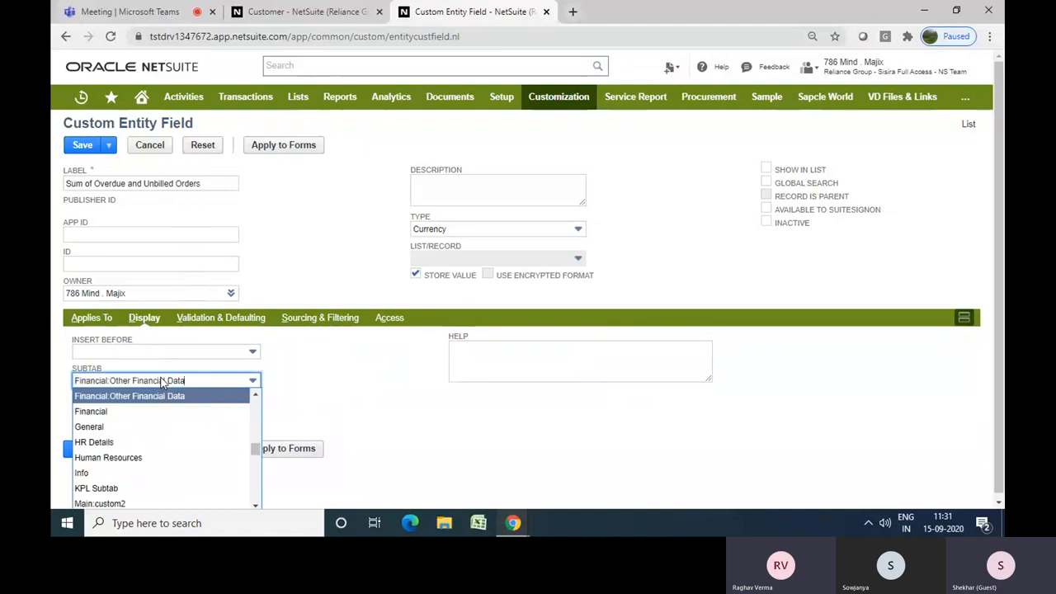
key(Down)
key(Return)
click(381, 389)
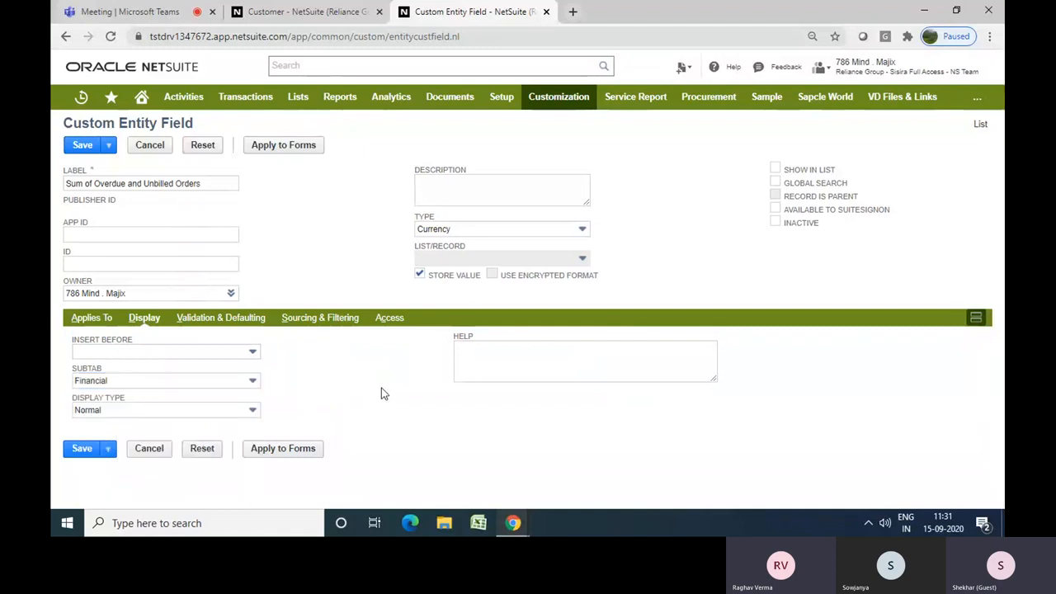
Set the field's display type to Disabled
click(221, 321)
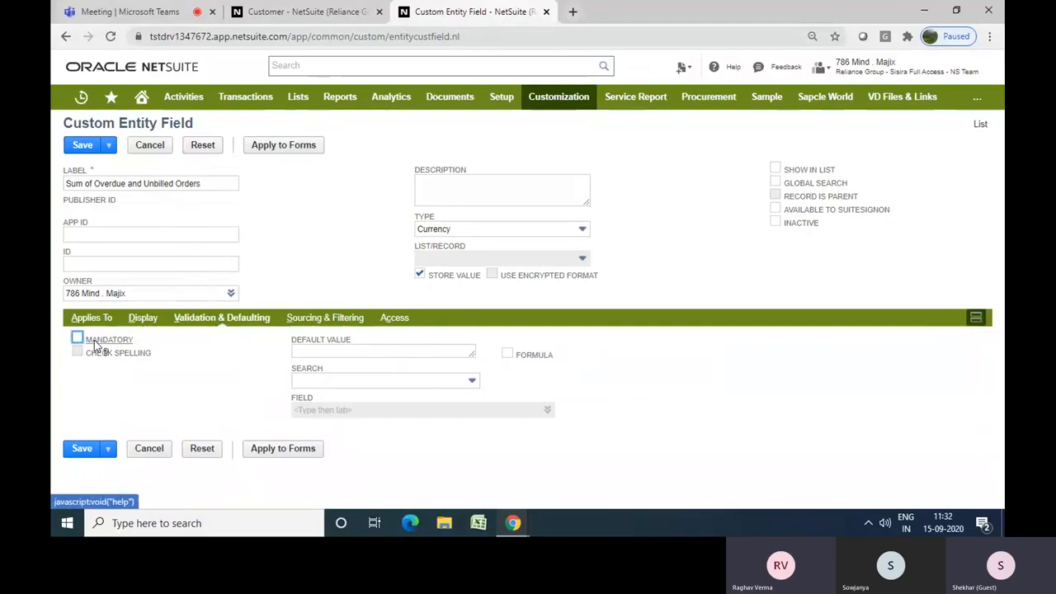
click(145, 320)
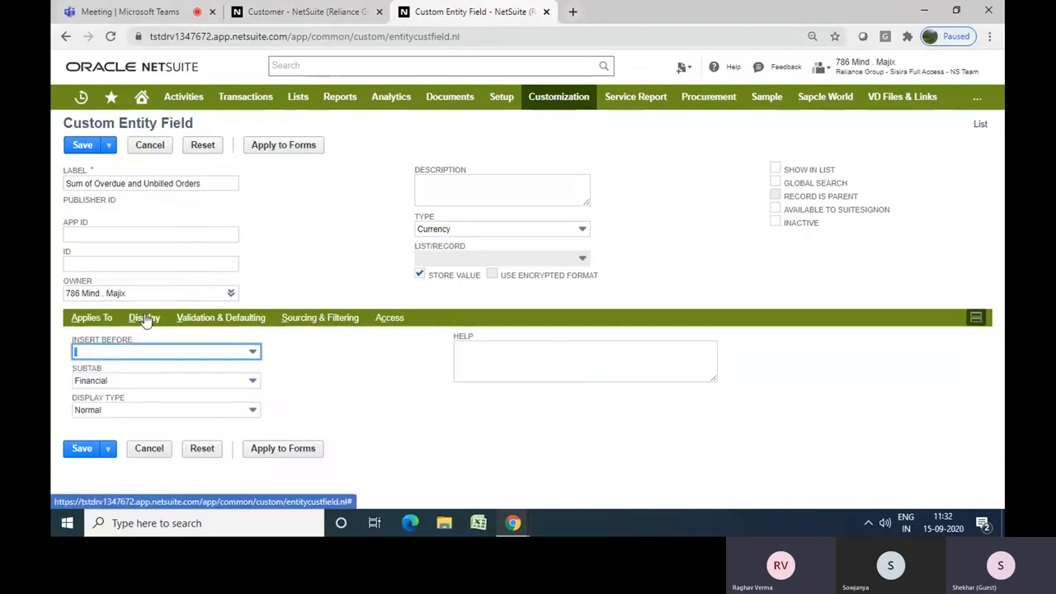
click(171, 413)
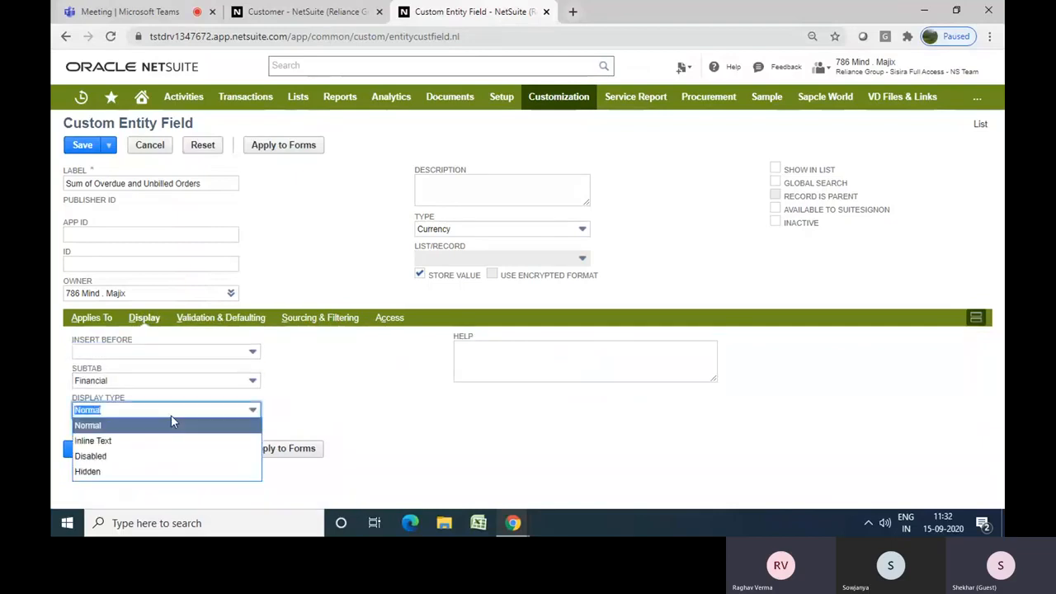
click(157, 455)
click(360, 404)
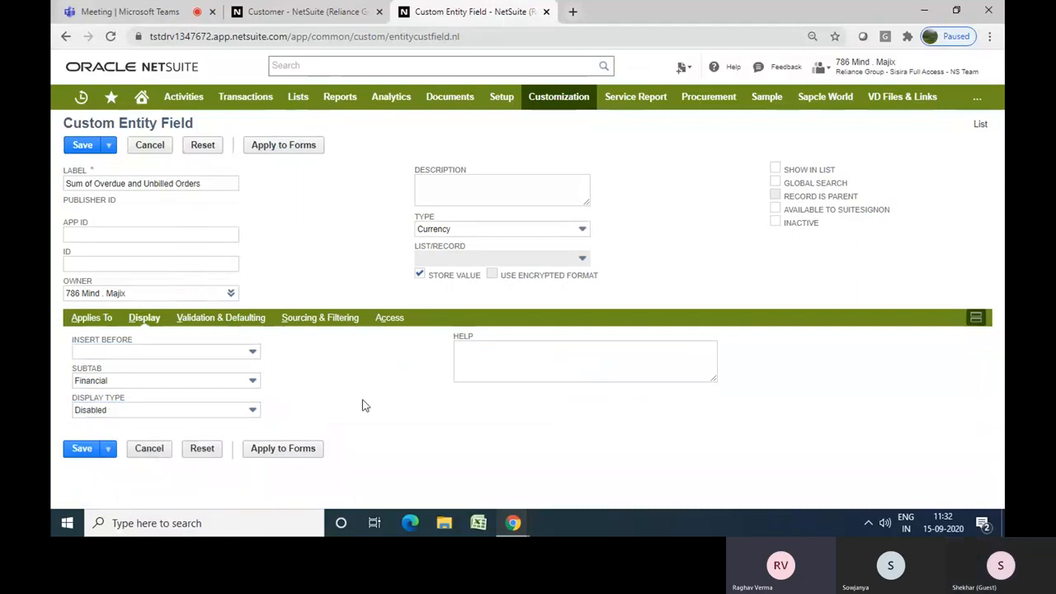
click(227, 324)
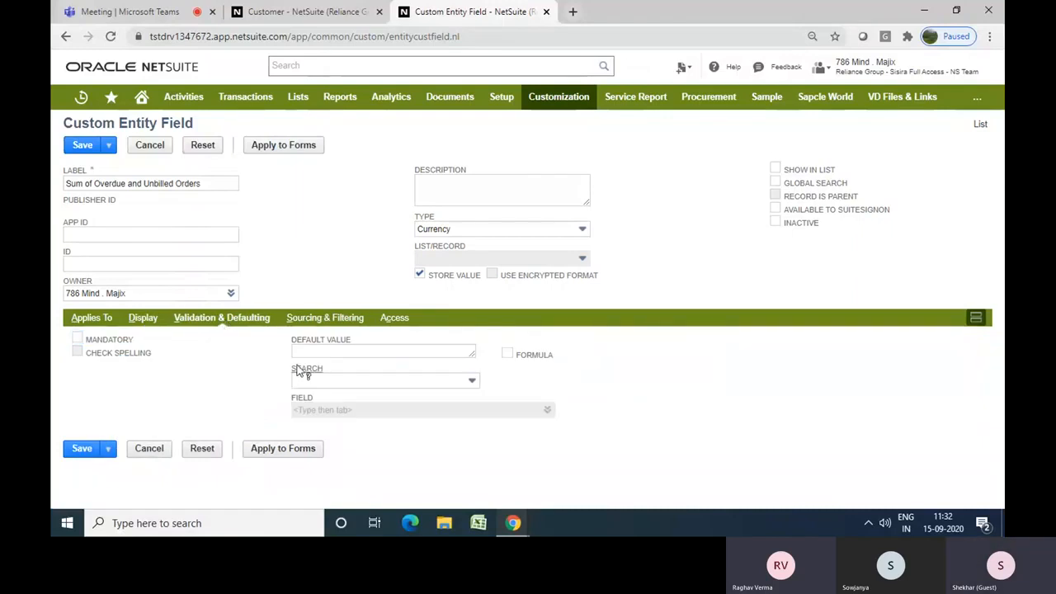
Turn on Formula for the field's default value and enlarge the default value box
click(449, 352)
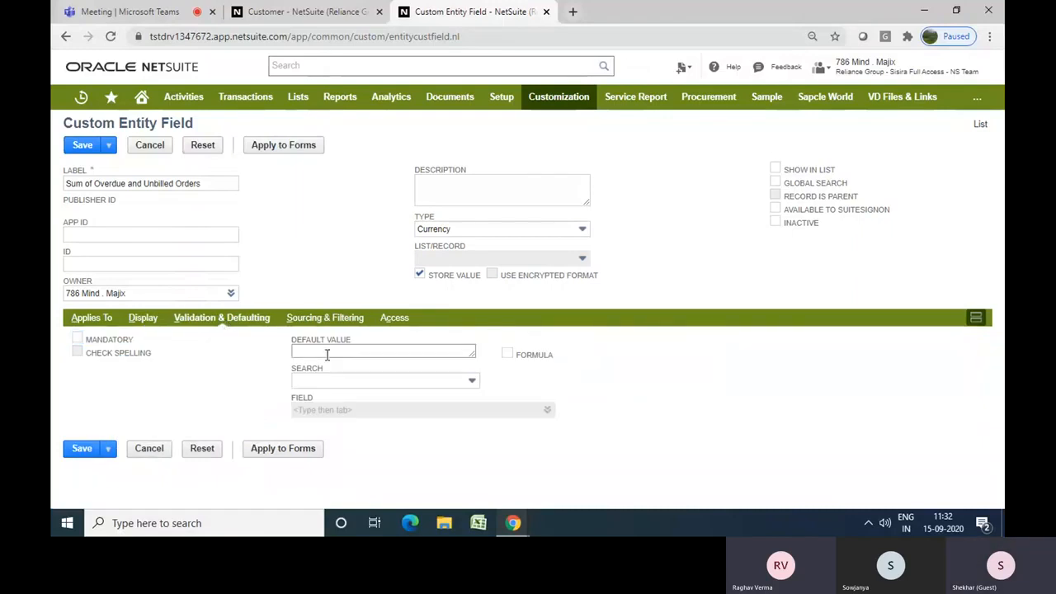
click(505, 356)
click(474, 354)
drag(472, 356, 515, 400)
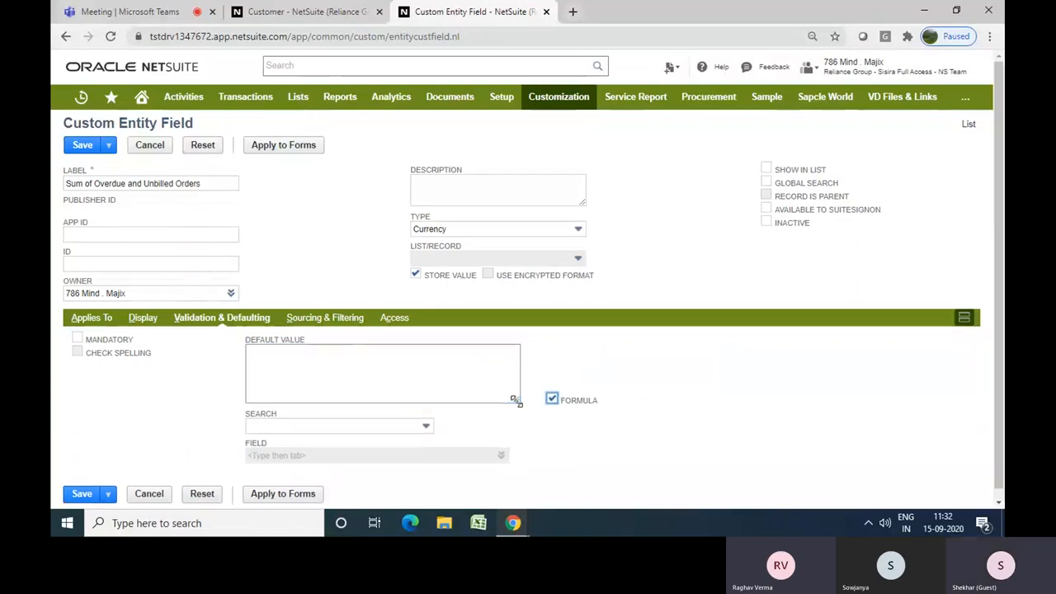
click(447, 370)
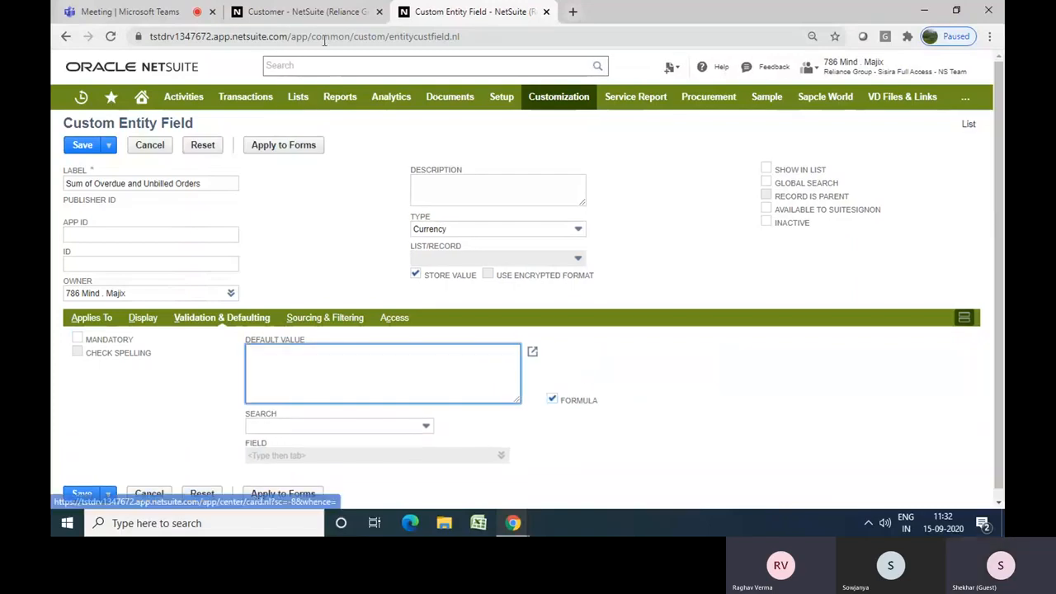
Turn off Store Value for the field, comparing against the customer record's Financial subtab
click(337, 12)
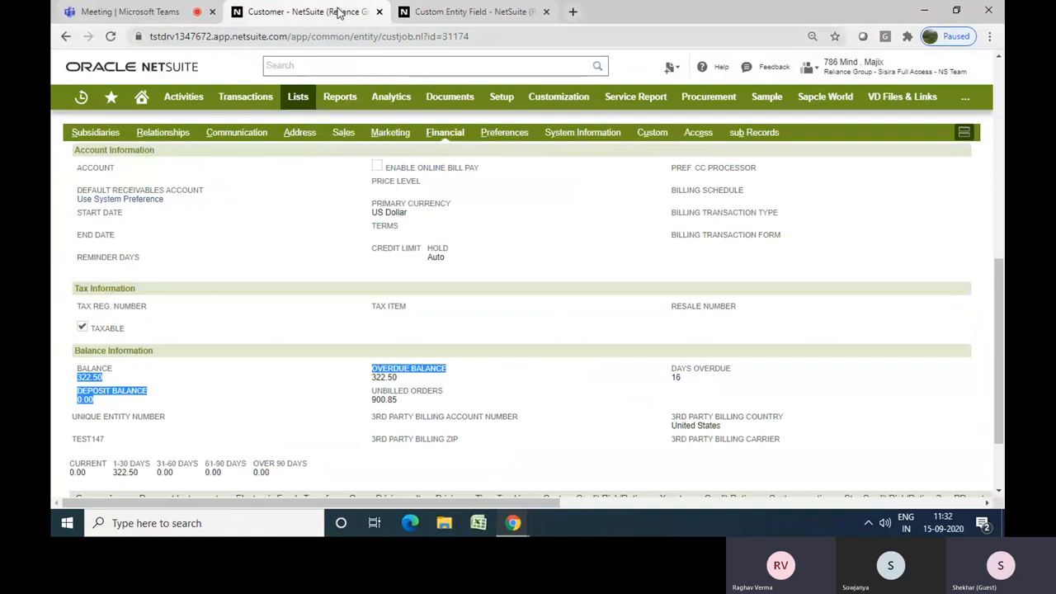
click(429, 12)
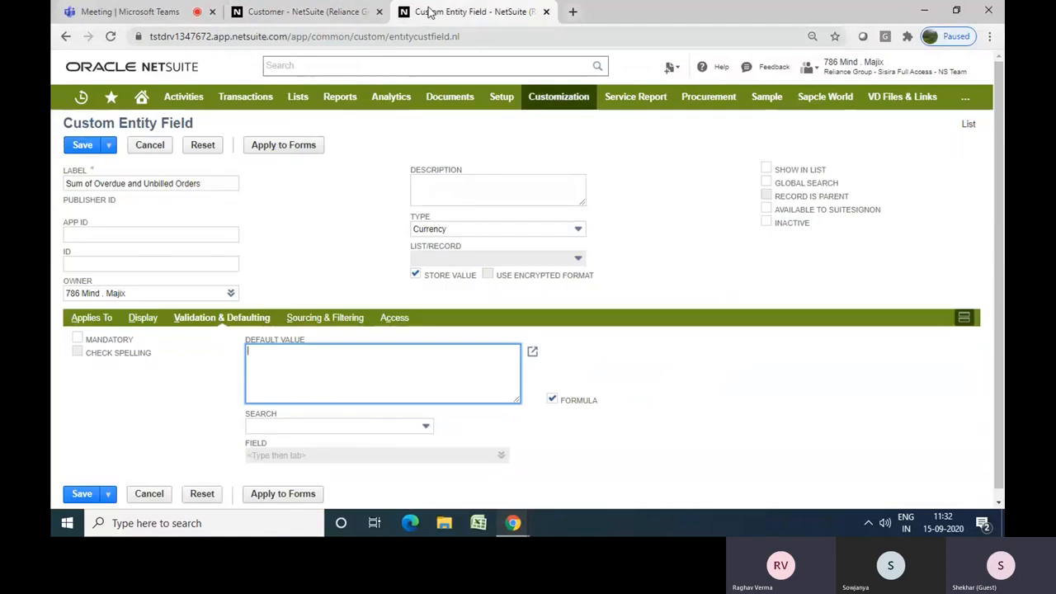
click(417, 275)
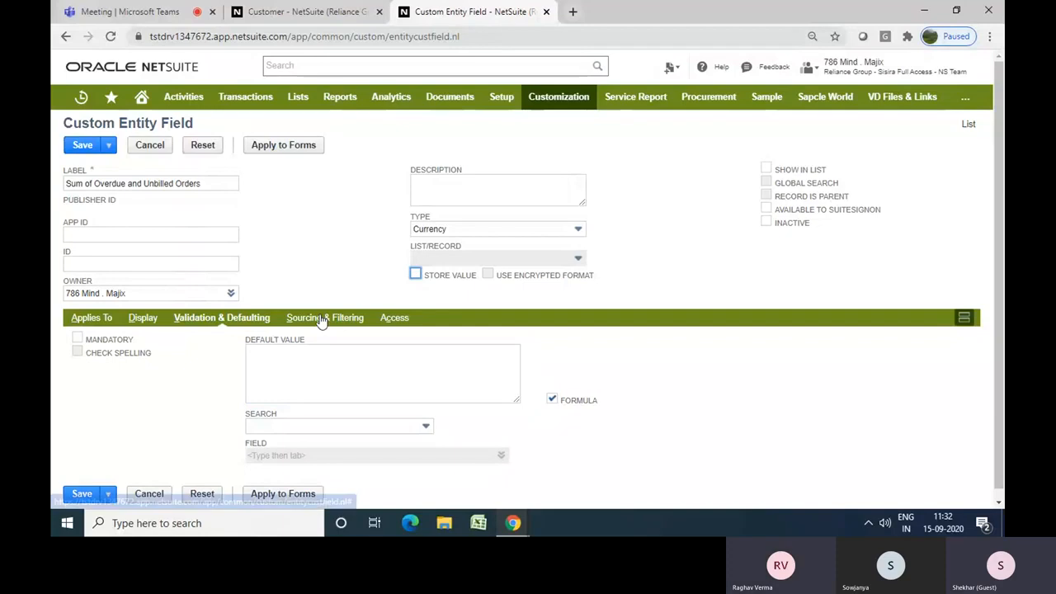
click(309, 347)
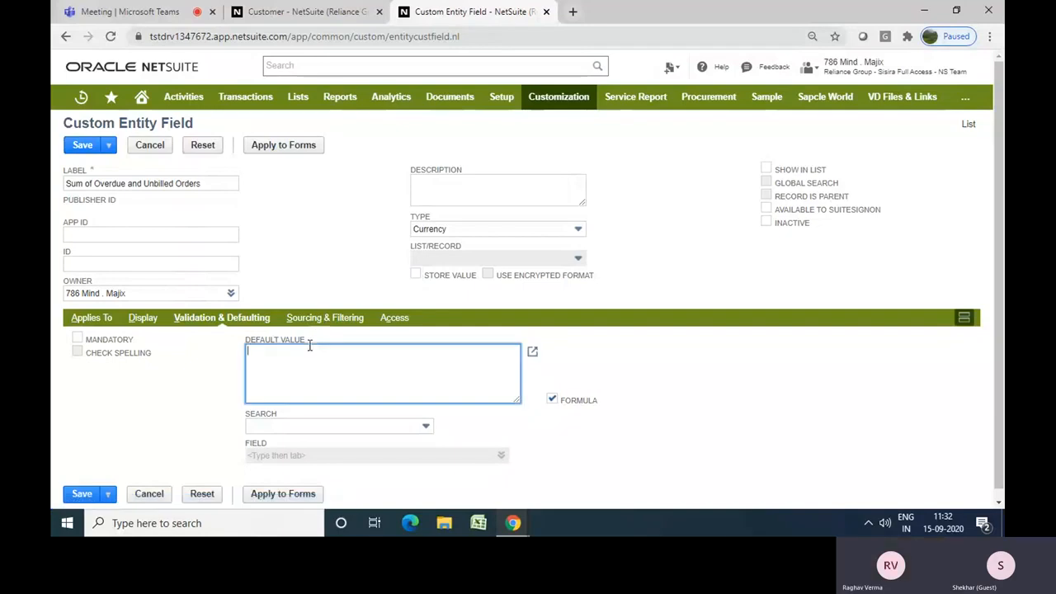
Copy the Overdue Balance field ID from the customer record's field help and enter it in the default value as {overduebalance}
click(304, 12)
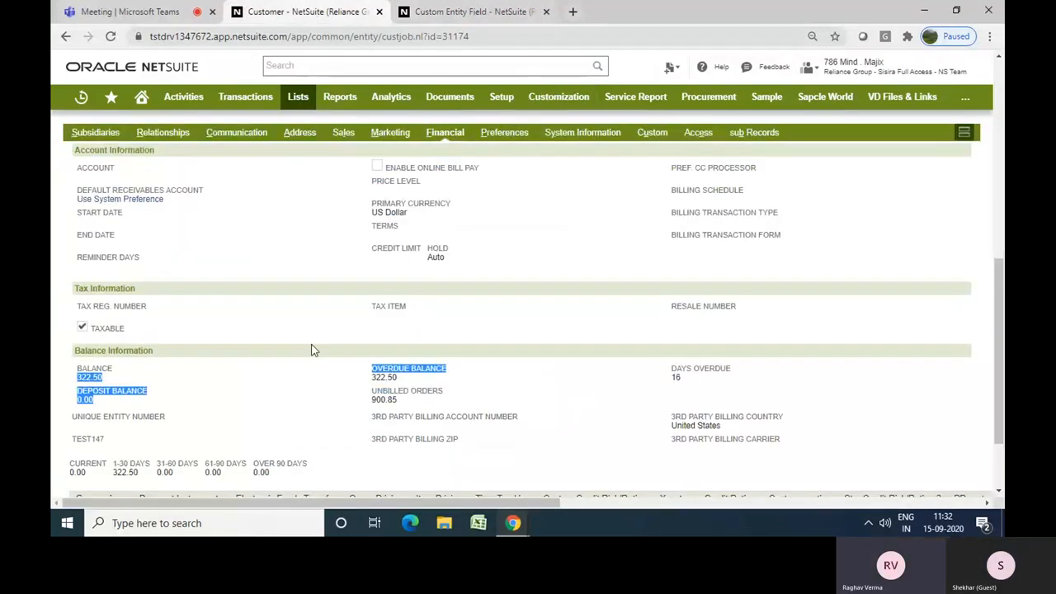
click(403, 368)
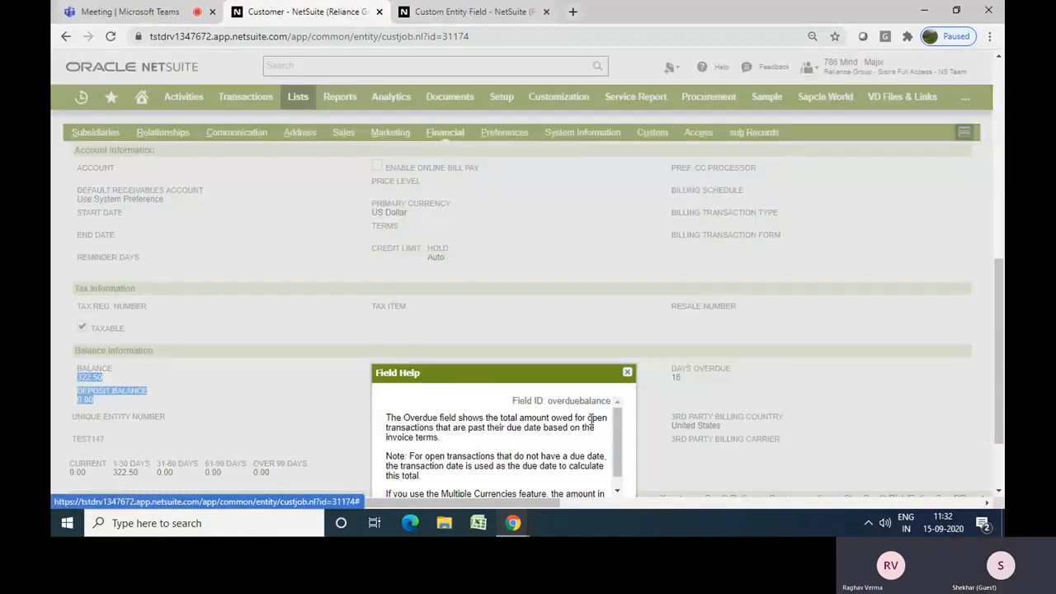
double_click(576, 400)
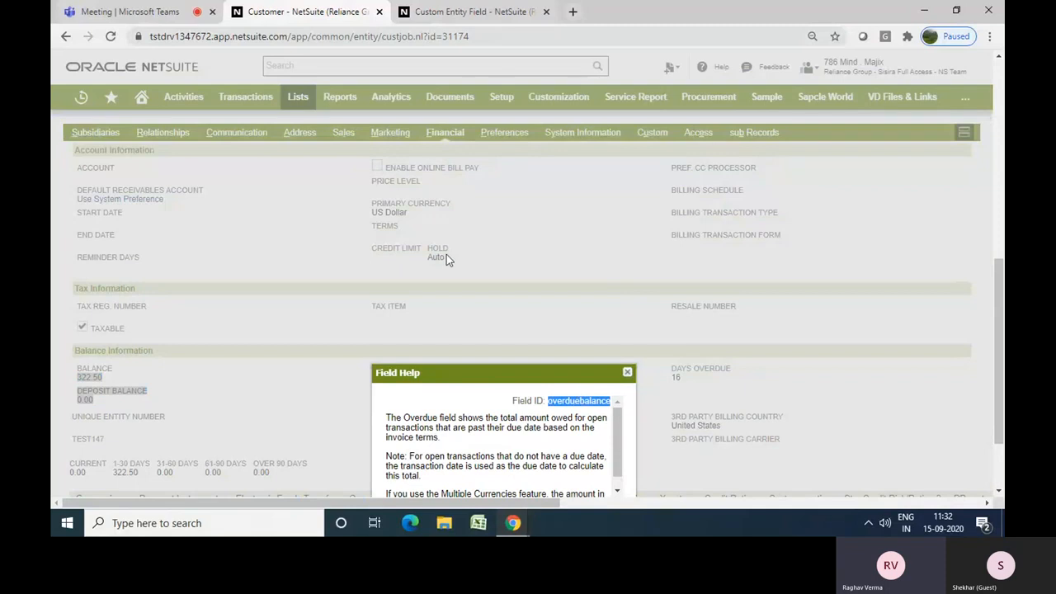
click(487, 15)
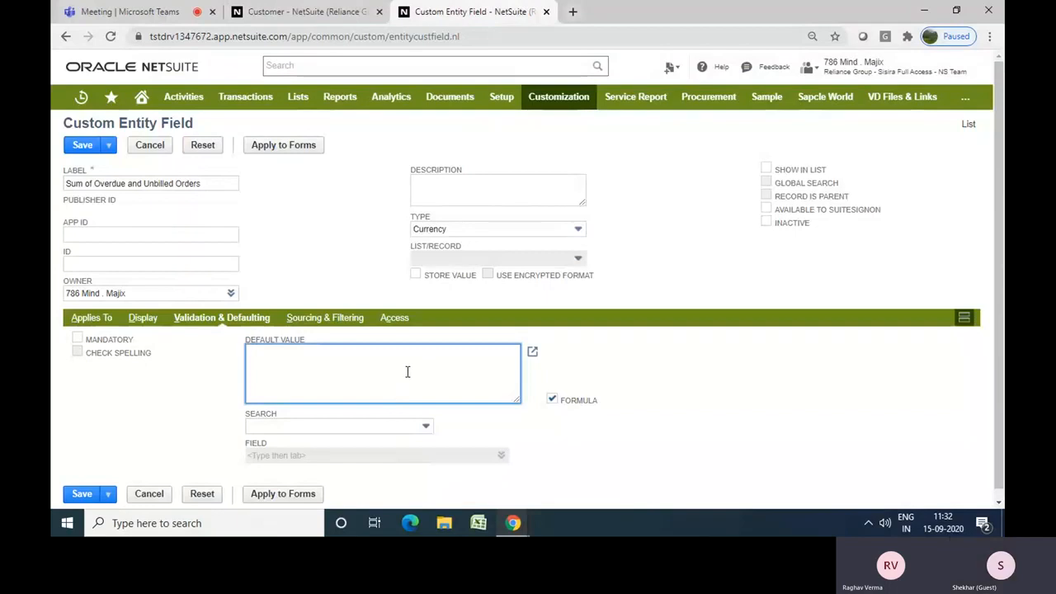
text({)
text(overduebalance)
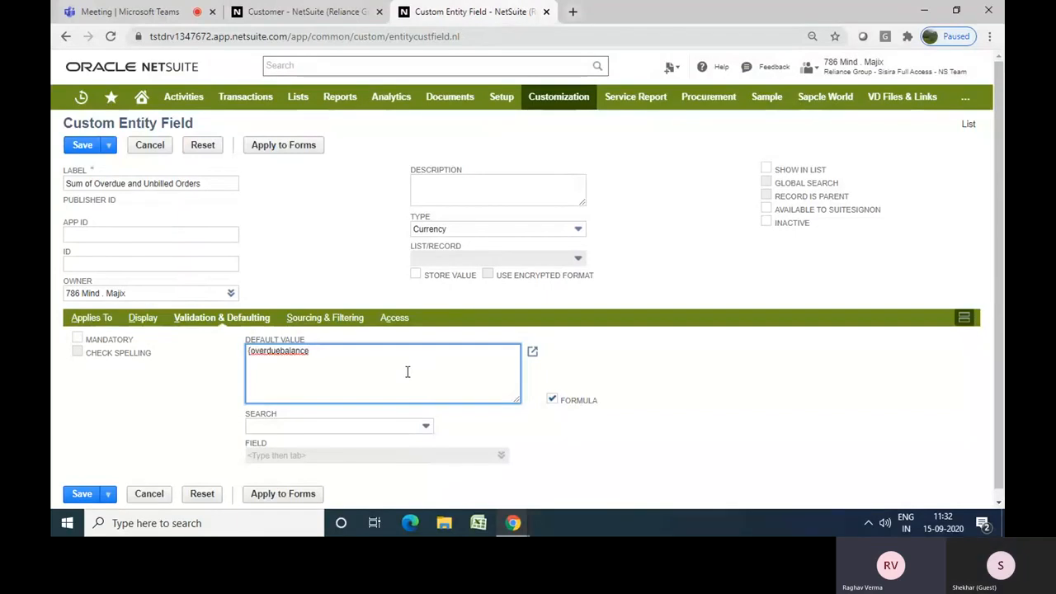
text(})
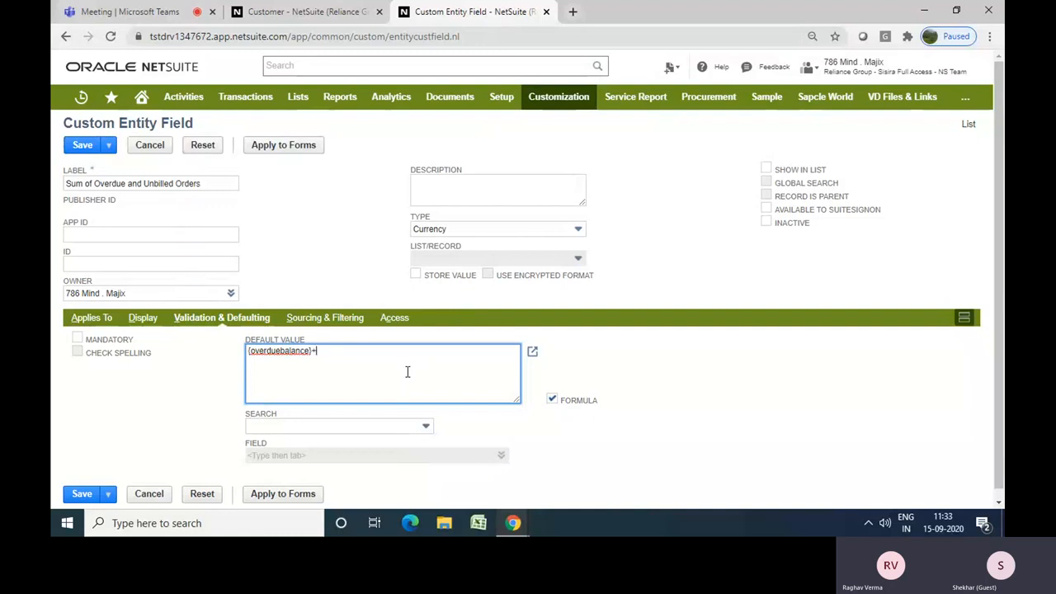
Append a plus sign to the formula and look up the Unbilled Orders field ID in the customer record's field help
text(+)
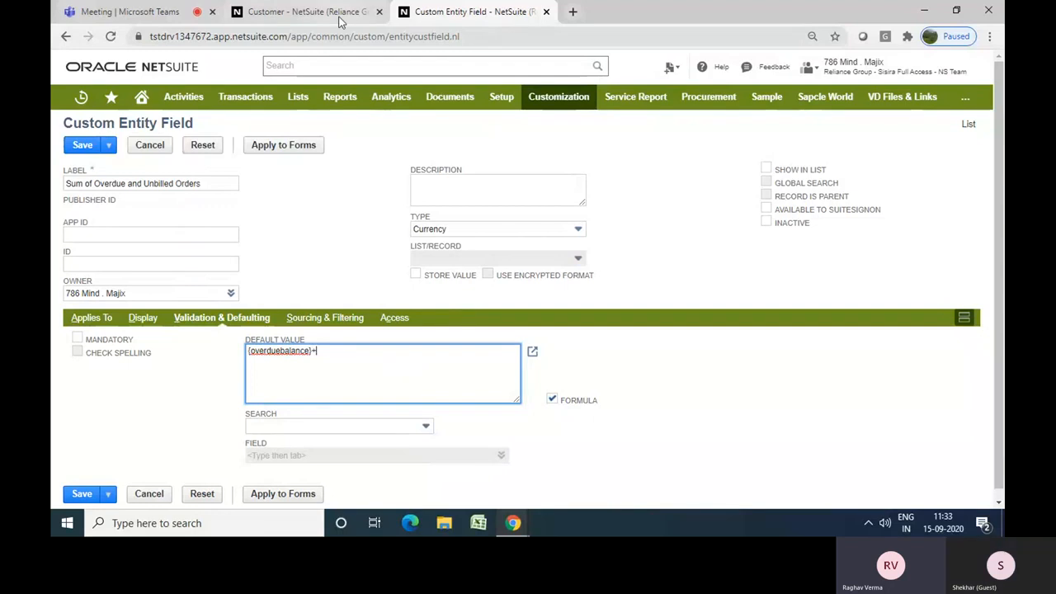
text({)
click(320, 18)
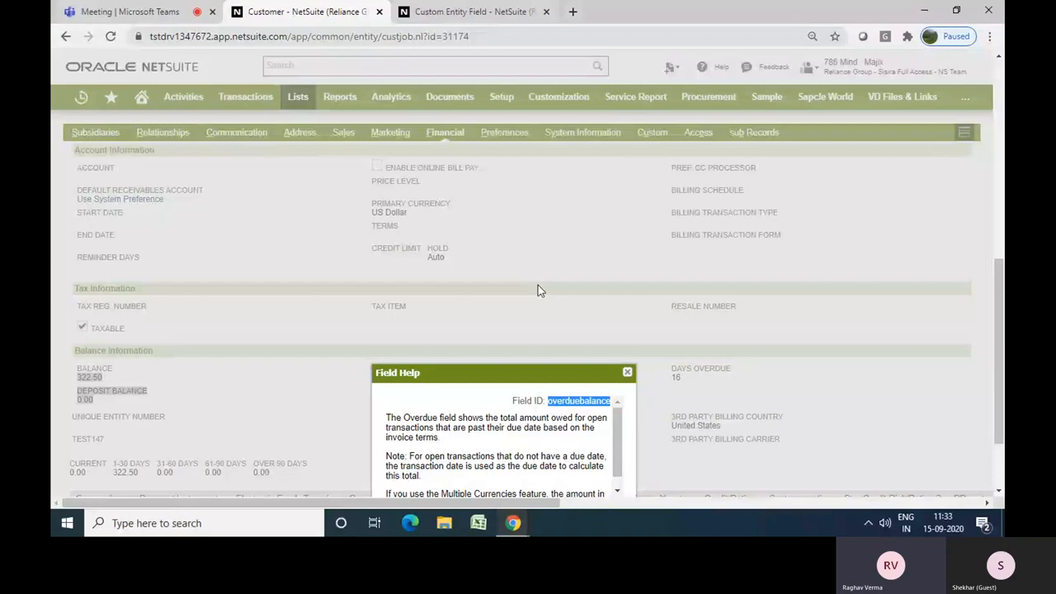
click(627, 374)
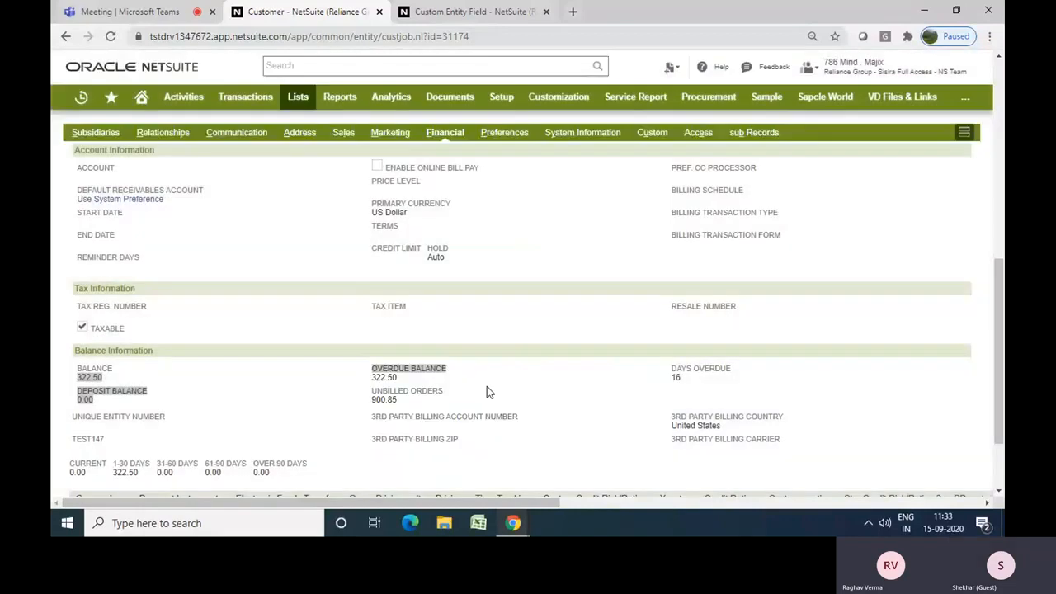
click(412, 393)
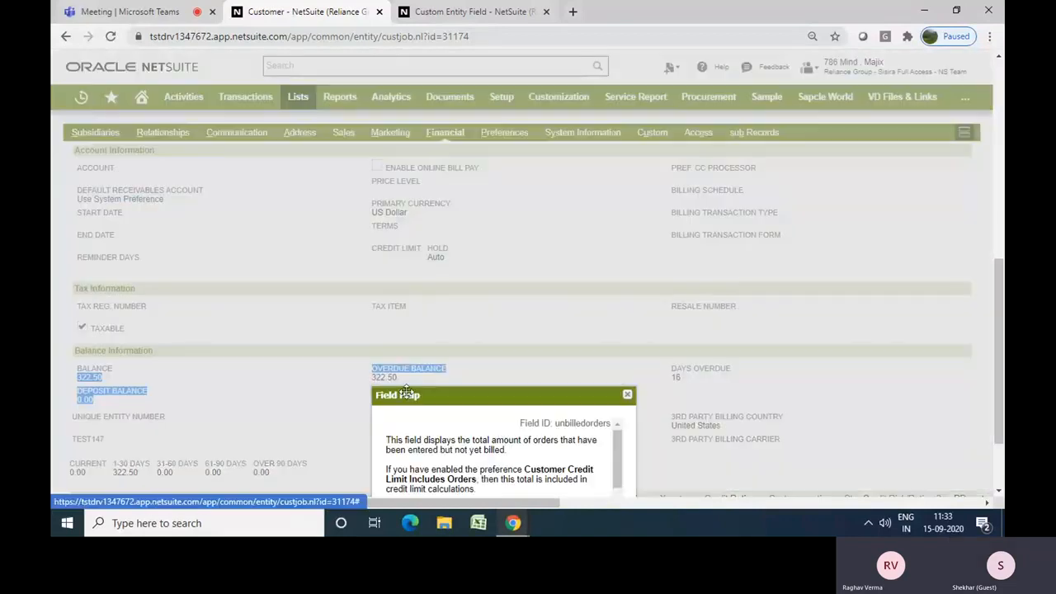
double_click(580, 423)
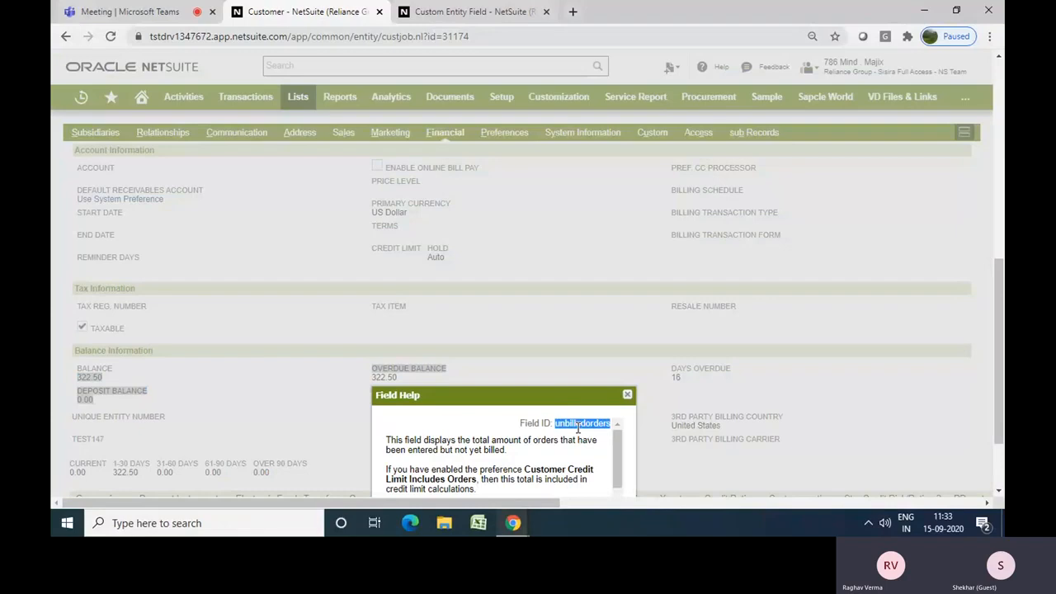
click(627, 398)
Complete the default value formula as {overduebalance}+{unbilledorders}
key(ctrl+Tab)
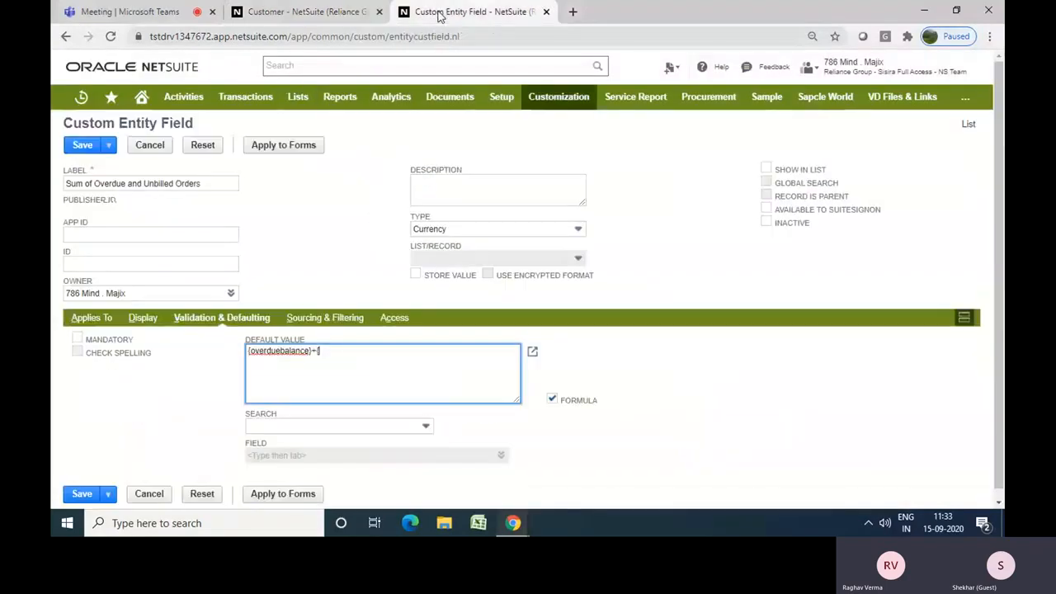
text(unbilledorders)
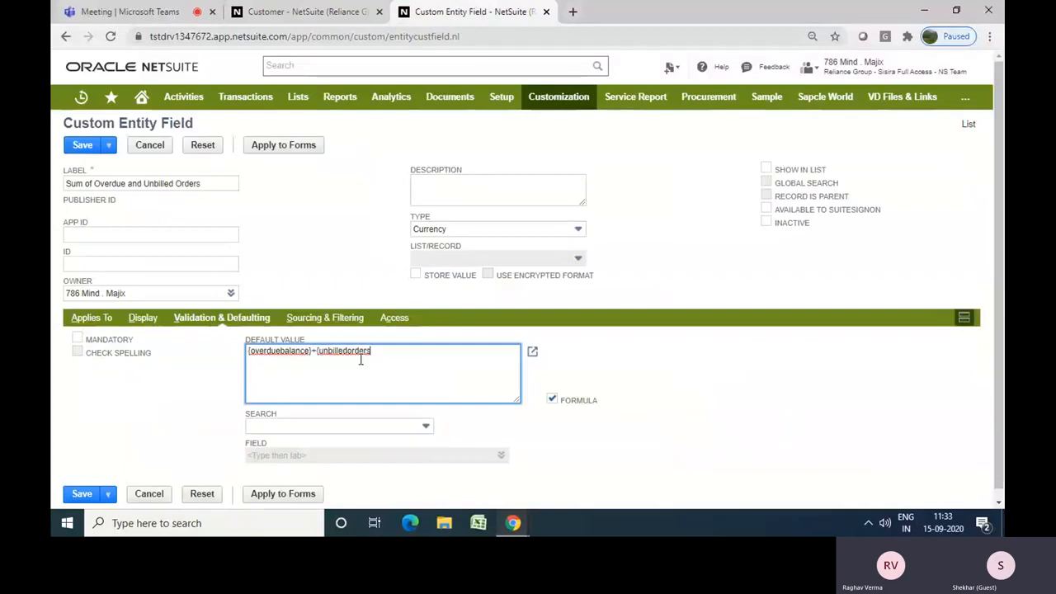
text(})
click(709, 386)
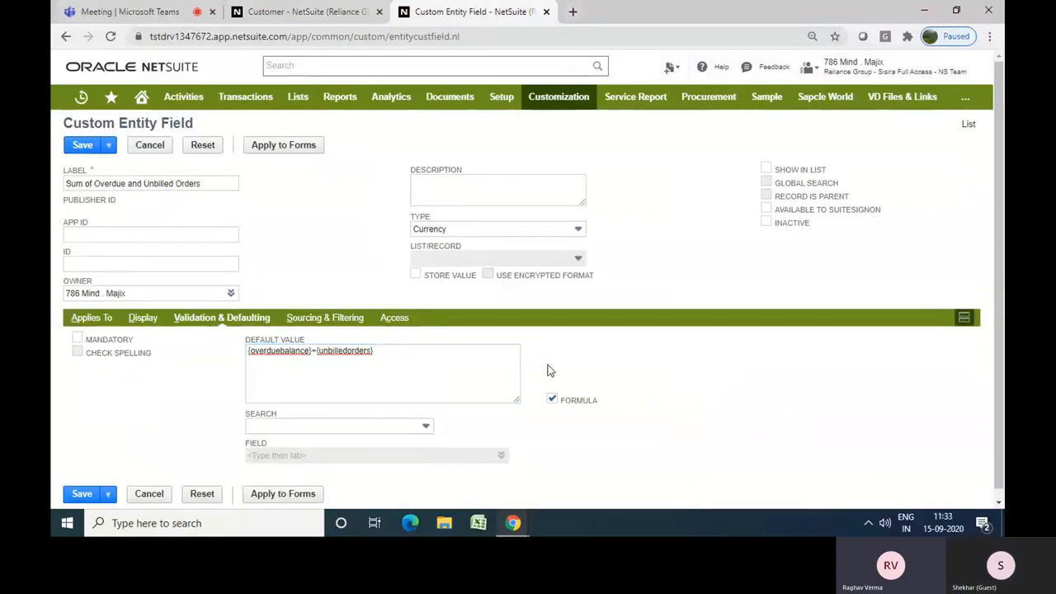
Save the custom entity field
click(373, 355)
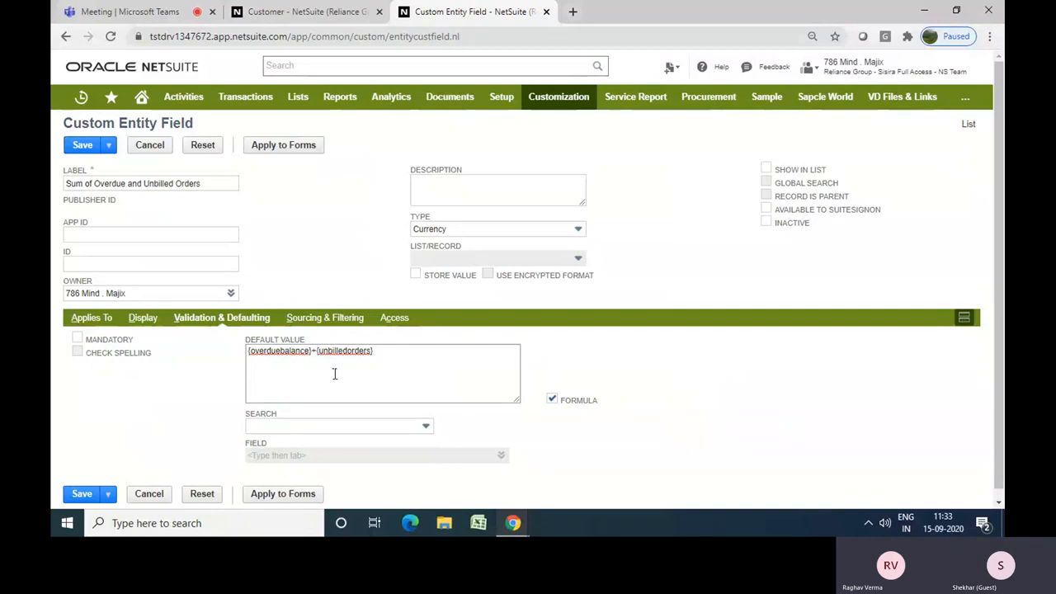
click(236, 317)
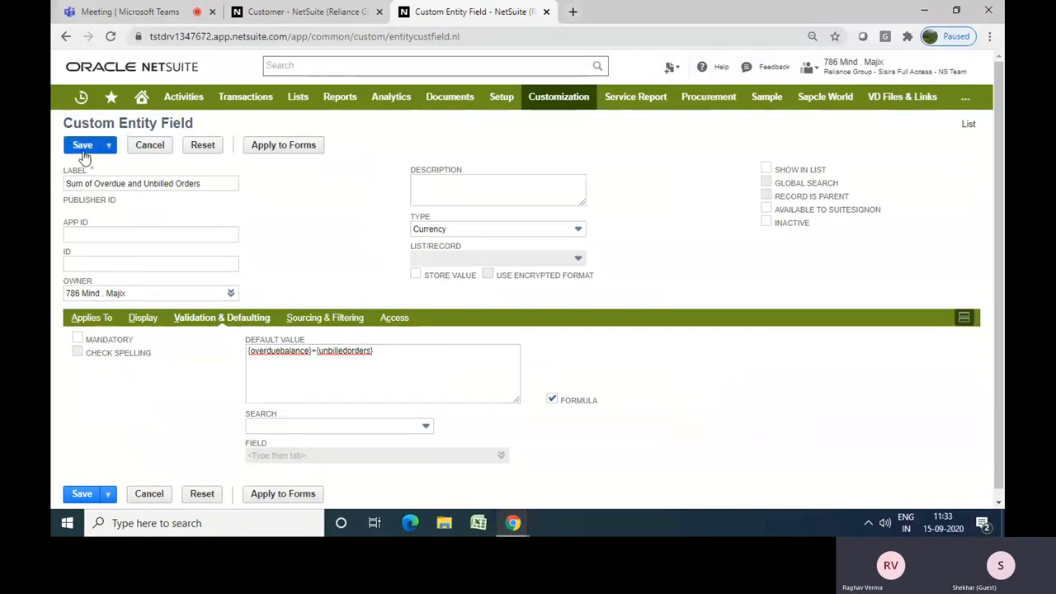
click(82, 146)
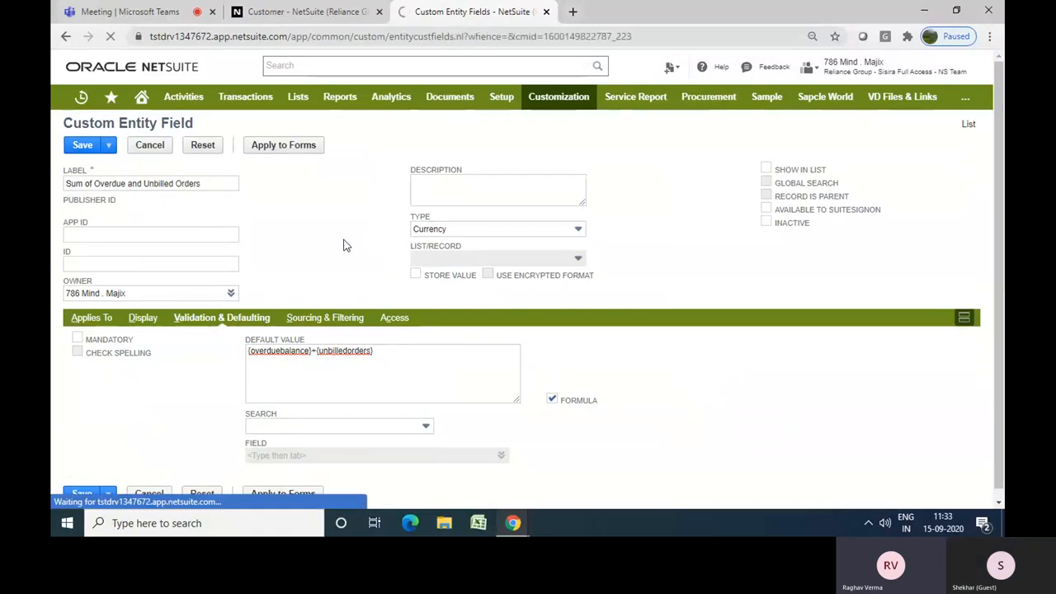
Reload the customer record and examine the balance information on its Financial subtab
click(322, 16)
click(109, 37)
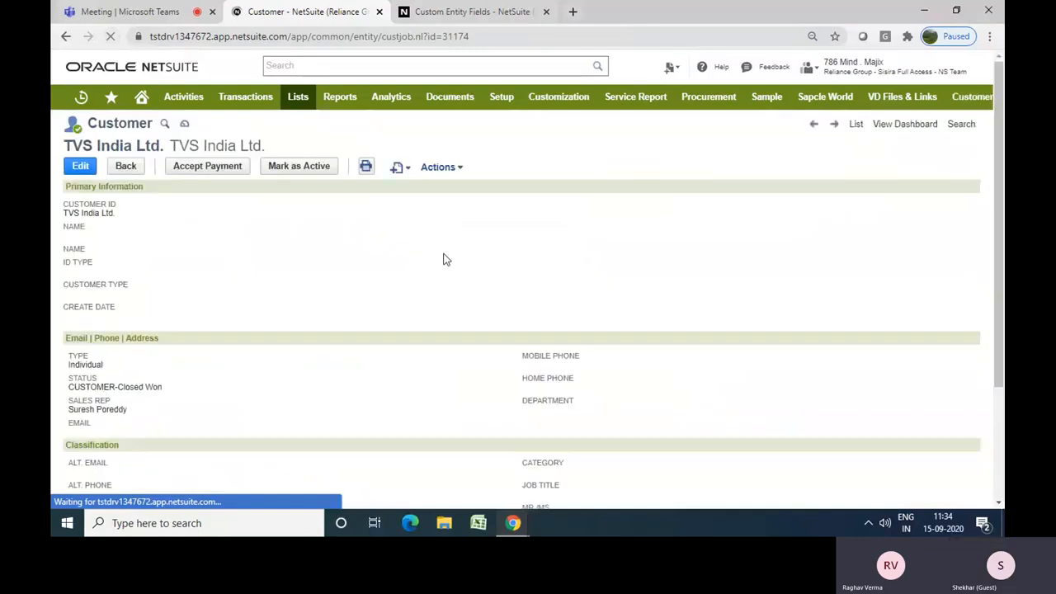
scroll(445, 258, down, 1)
scroll(443, 258, down, 3)
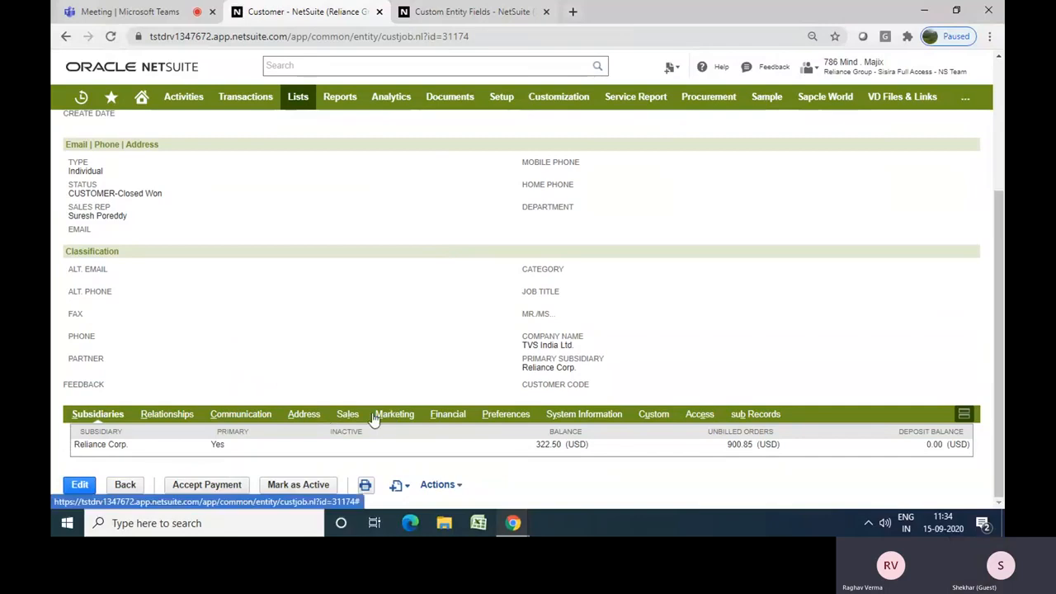
click(456, 417)
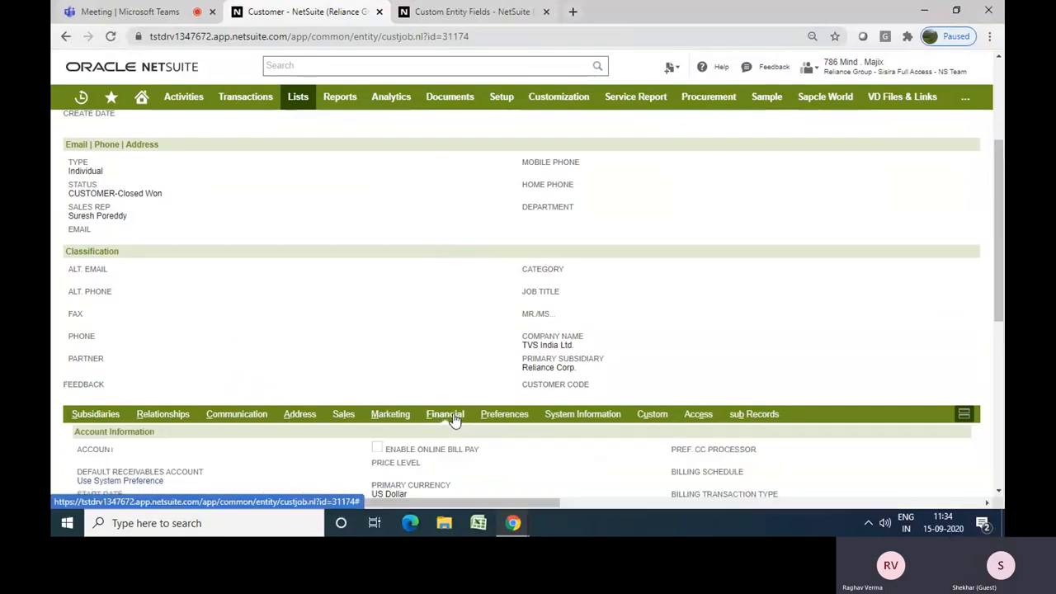
scroll(453, 376, down, 5)
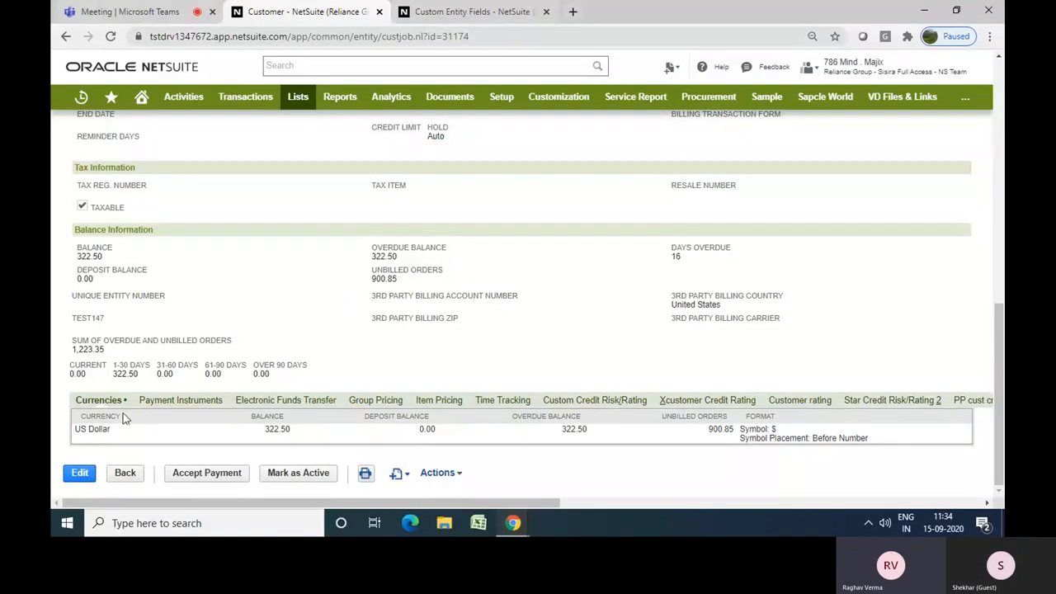
Open the customer record for editing and examine the Sum of Overdue and Unbilled Orders field in balance information
click(79, 472)
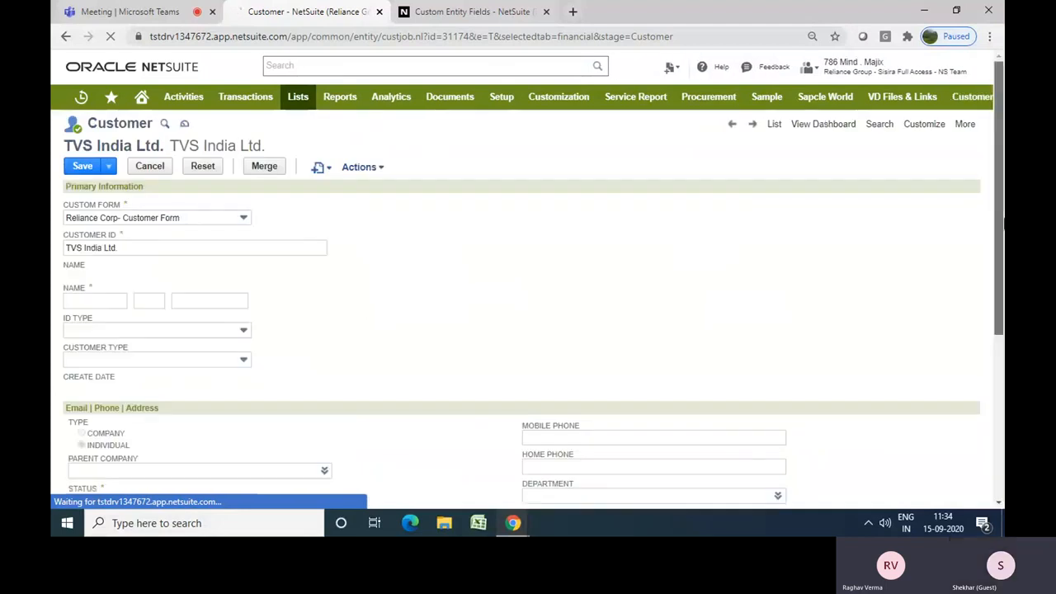
drag(1003, 222, 1003, 324)
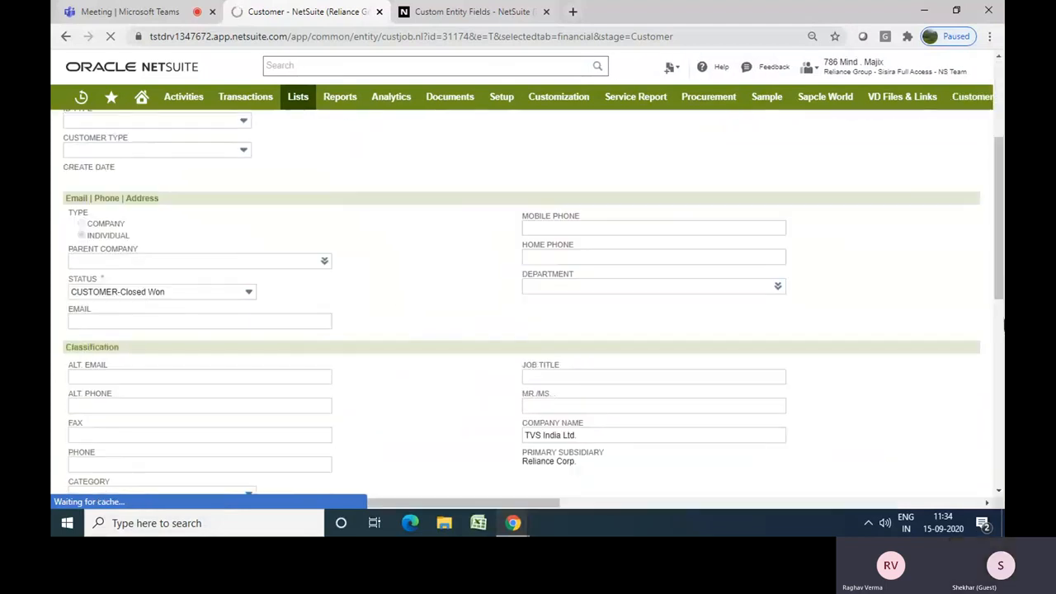
drag(1001, 265, 1003, 450)
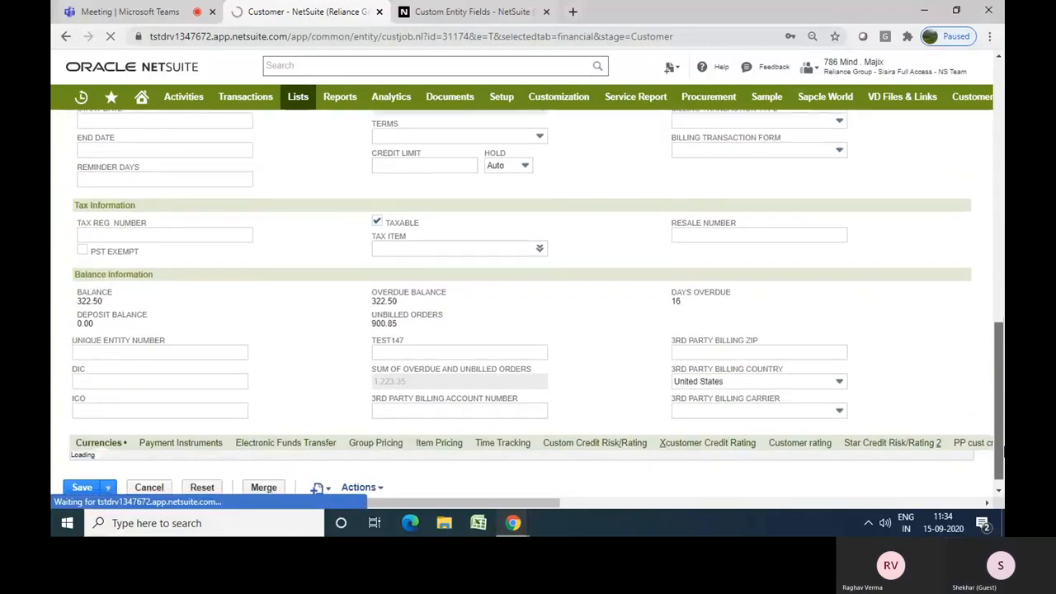
double_click(432, 378)
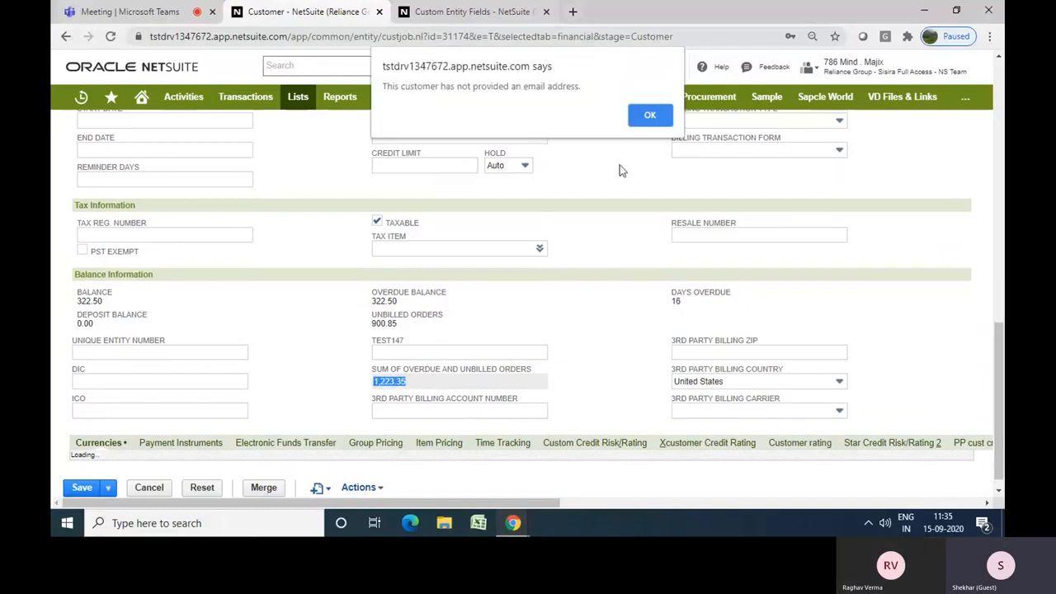
click(655, 116)
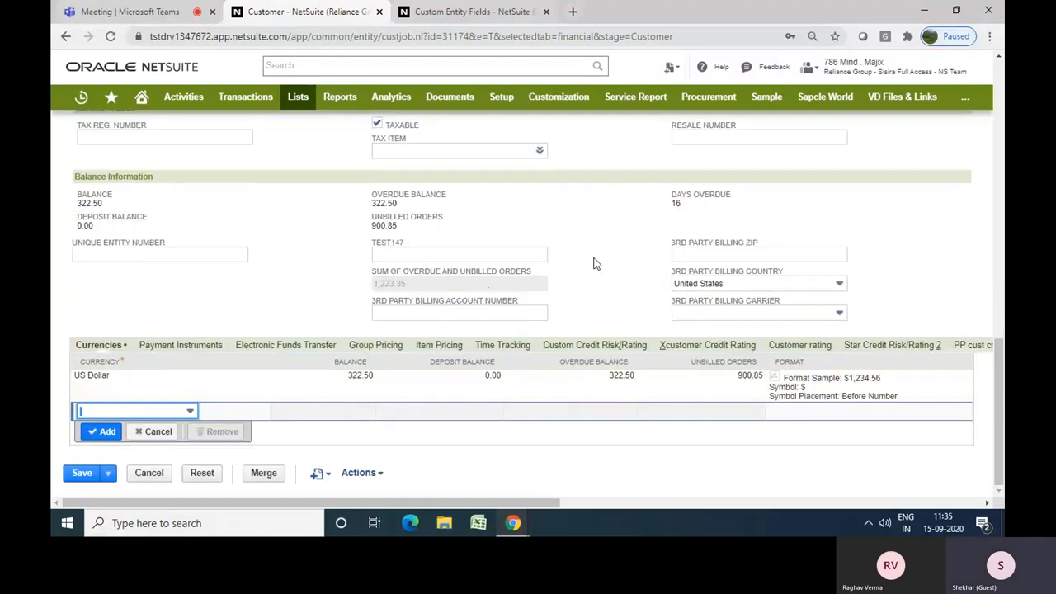
scroll(596, 264, up, 1)
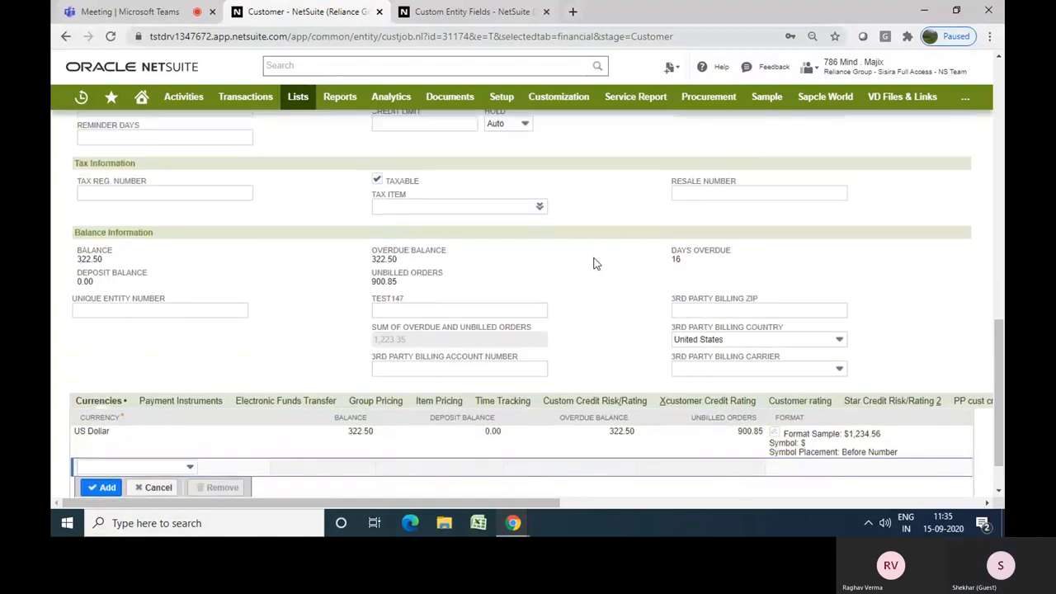
scroll(597, 264, up, 2)
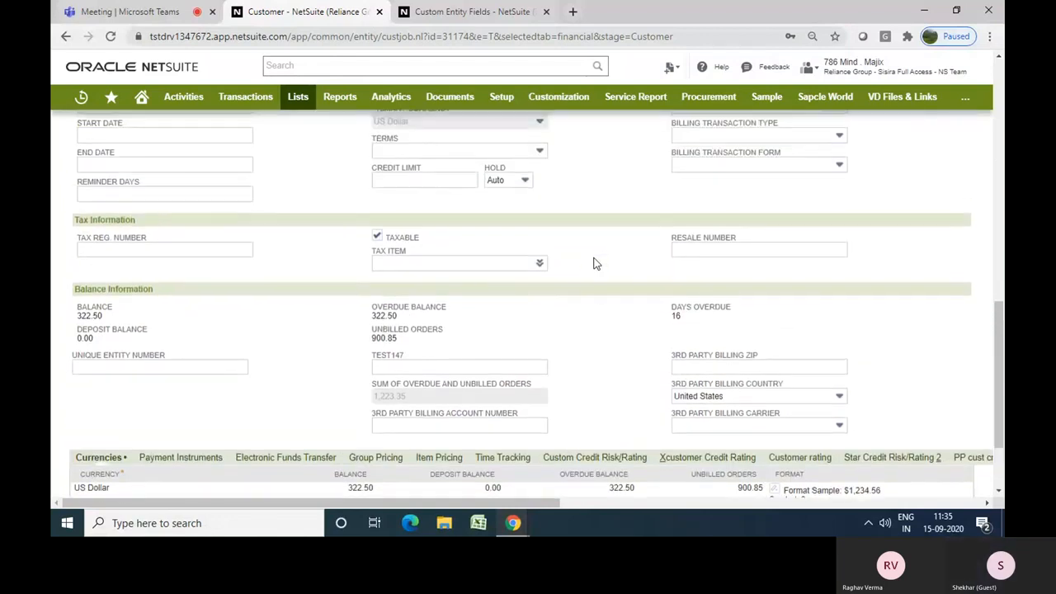
Review the Sum of Overdue and Unbilled Orders field in balance information, then cancel editing the customer record
scroll(596, 263, up, 3)
scroll(597, 263, down, 4)
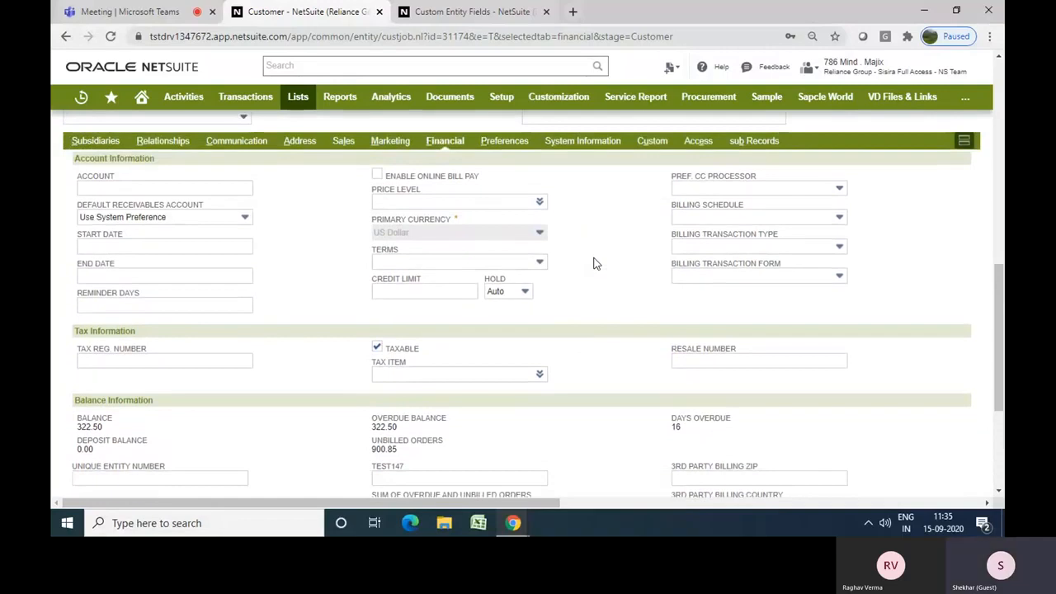
scroll(597, 263, down, 2)
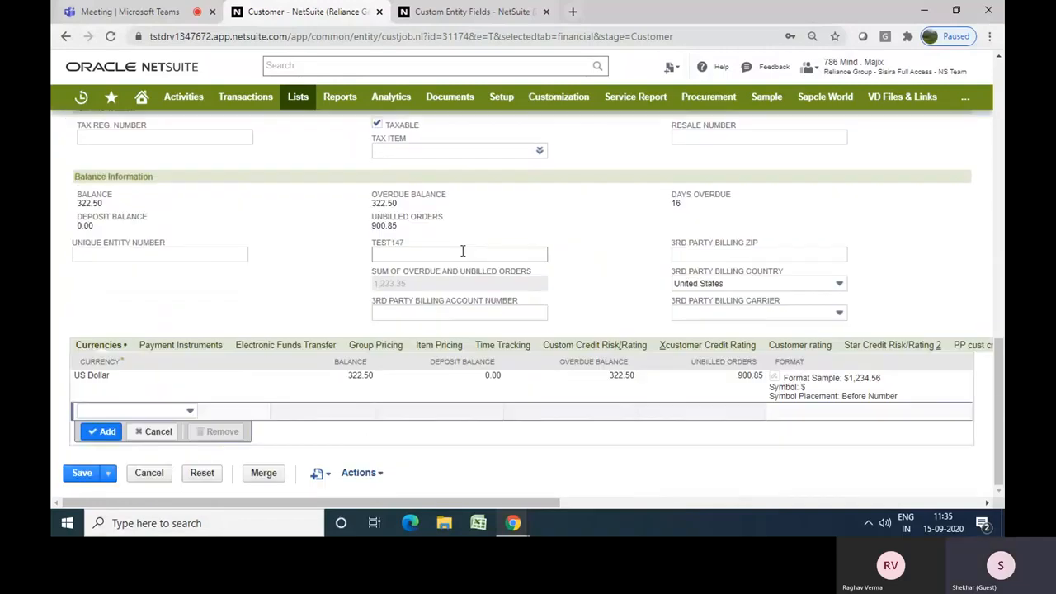
double_click(469, 293)
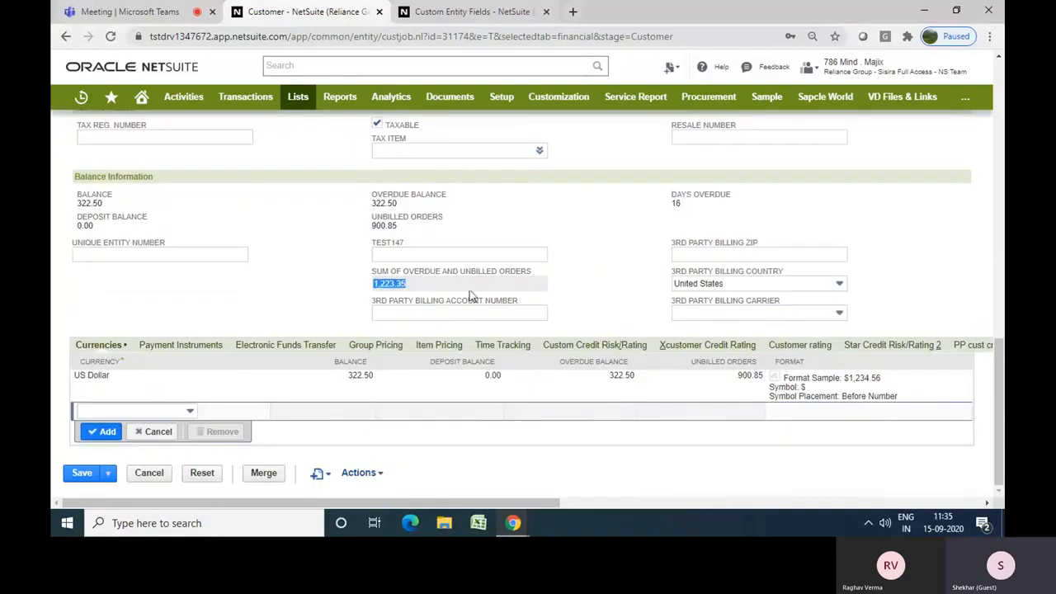
click(348, 286)
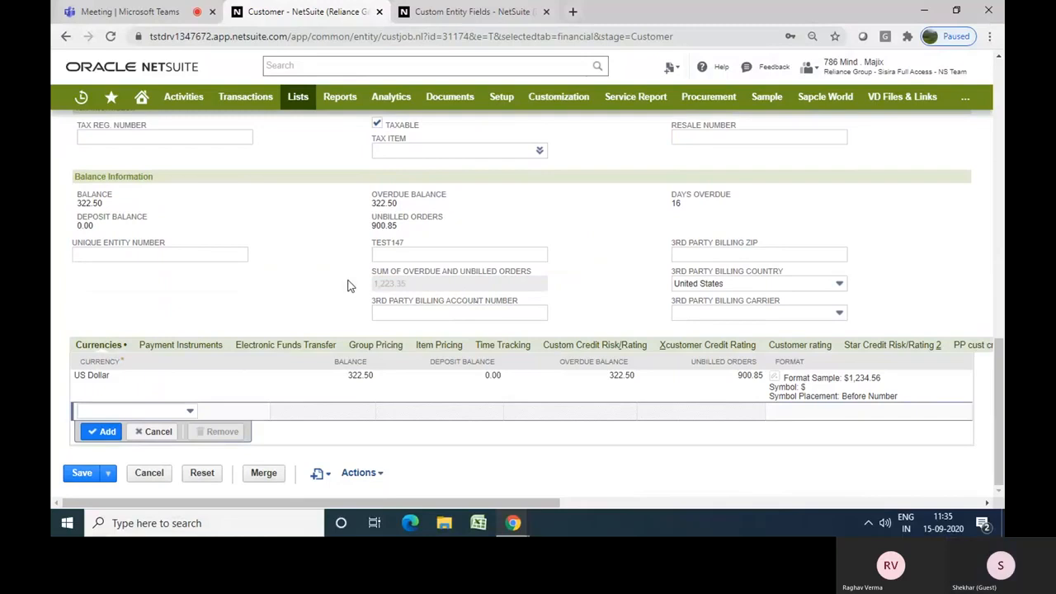
scroll(348, 286, up, 10)
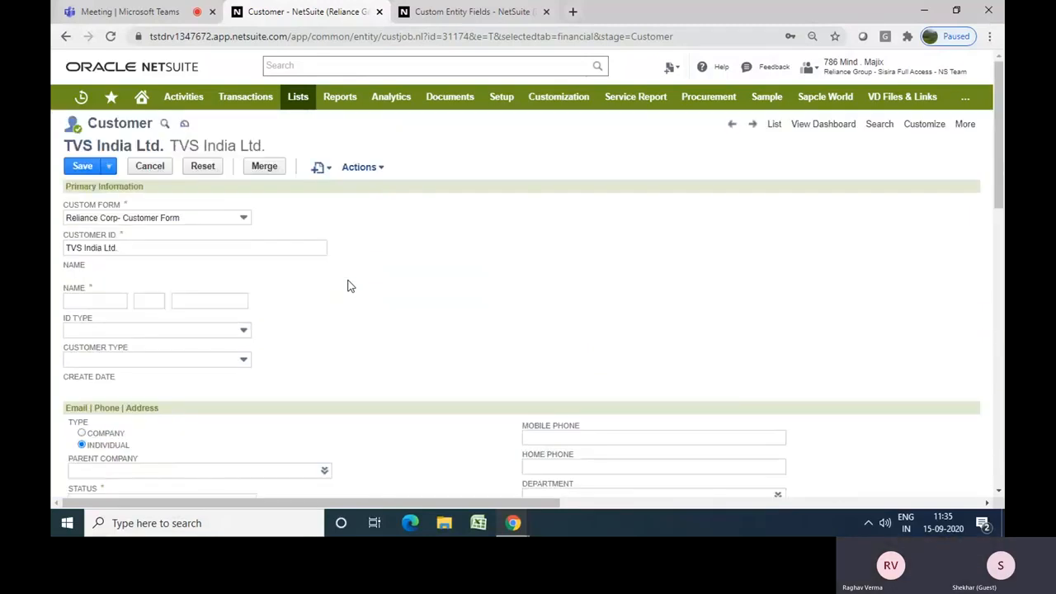
click(150, 169)
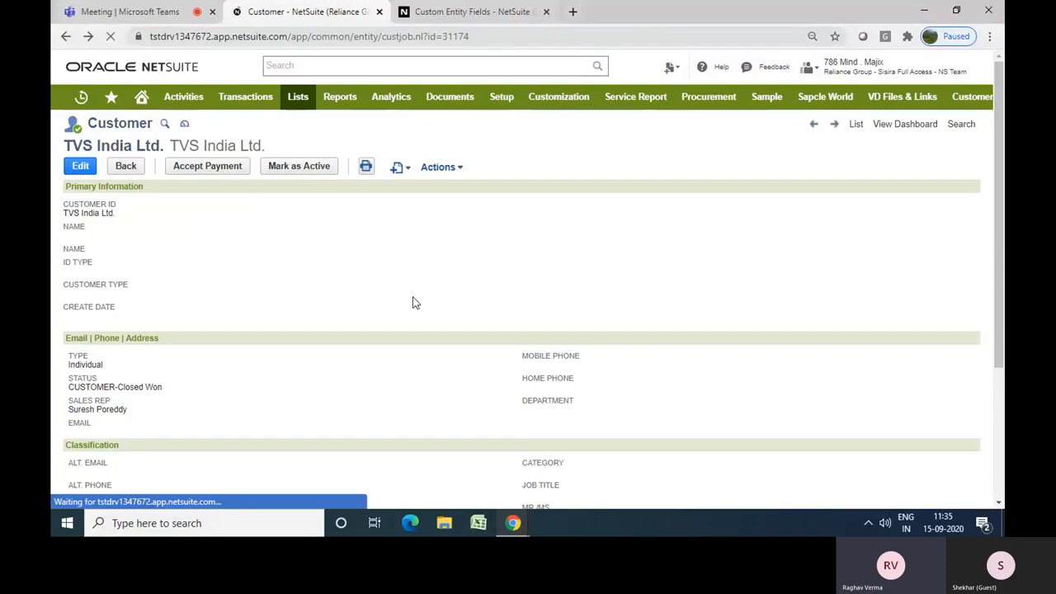
Open a new custom item field form from the customization menu
scroll(412, 303, down, 3)
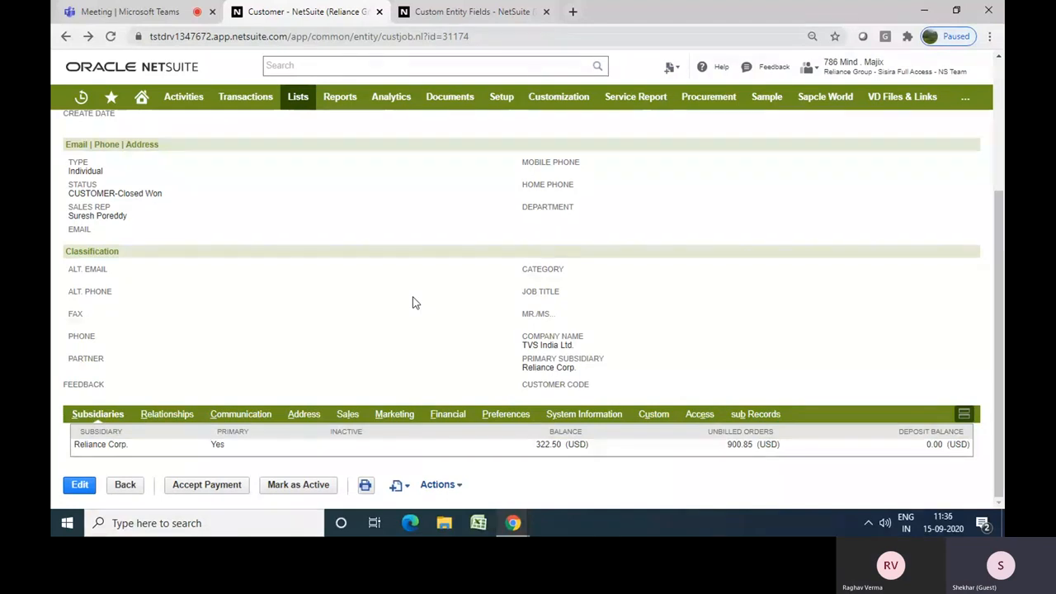
mouse_move(509, 104)
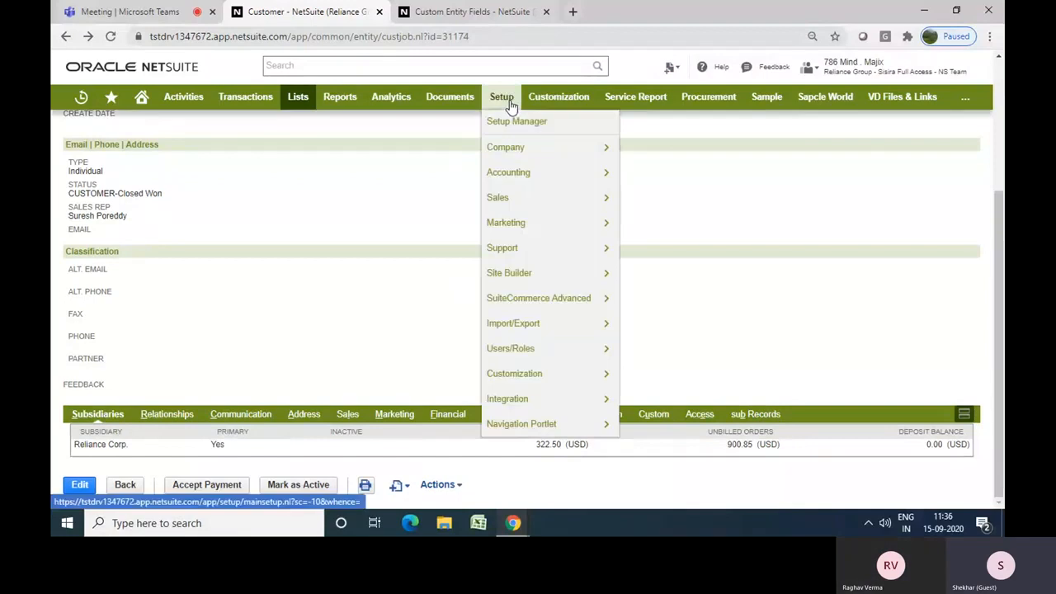
mouse_move(552, 108)
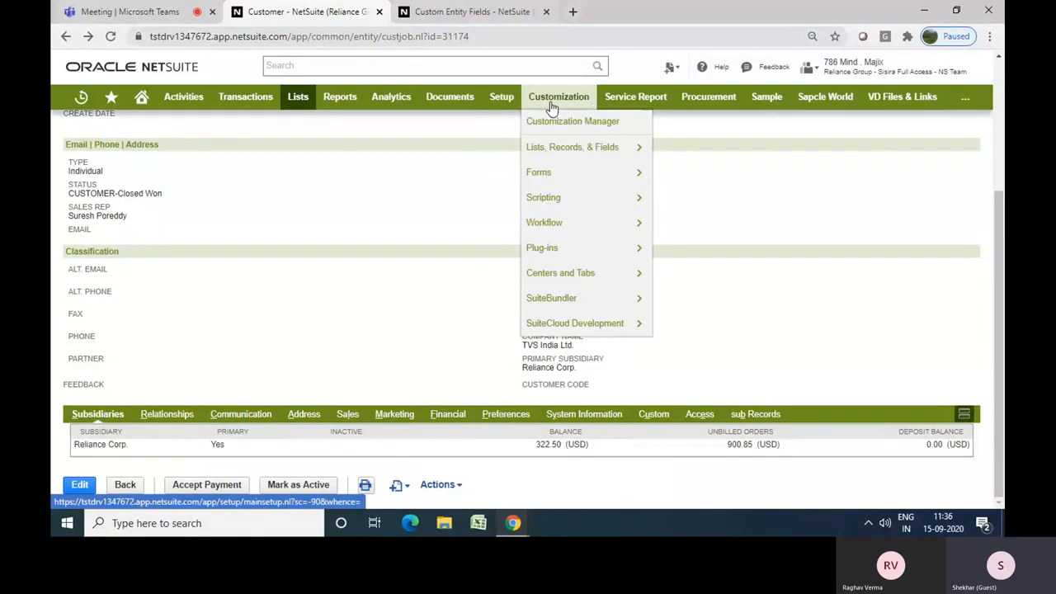
mouse_move(553, 153)
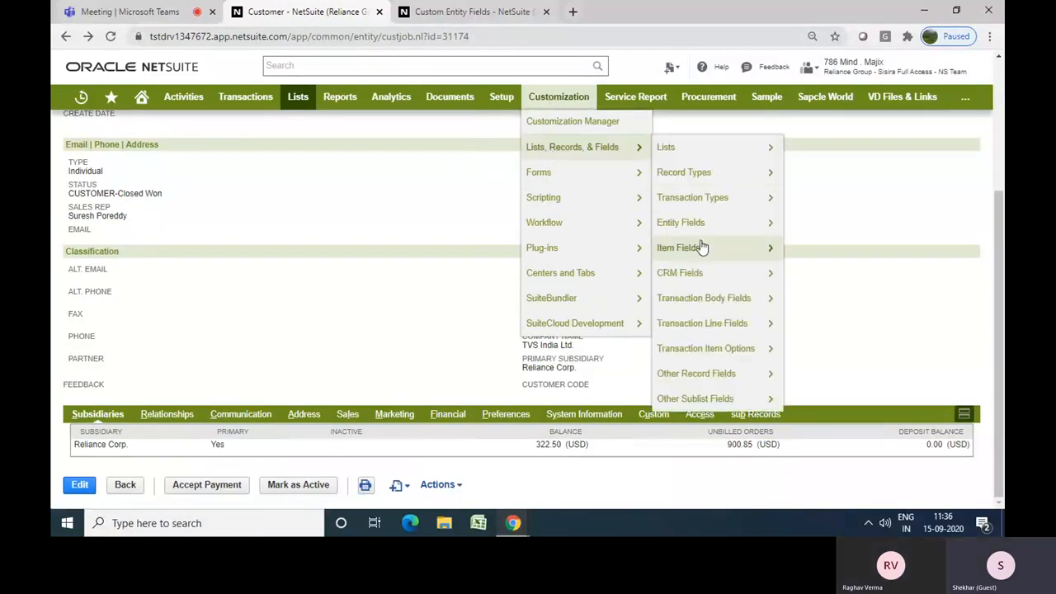
mouse_move(700, 246)
click(793, 249)
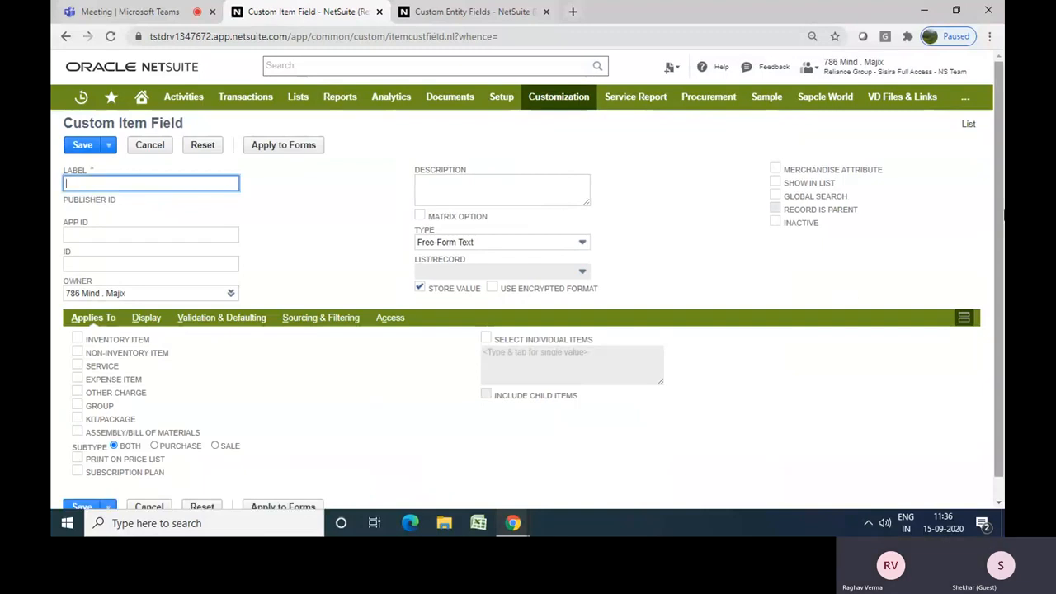
drag(1000, 216, 999, 254)
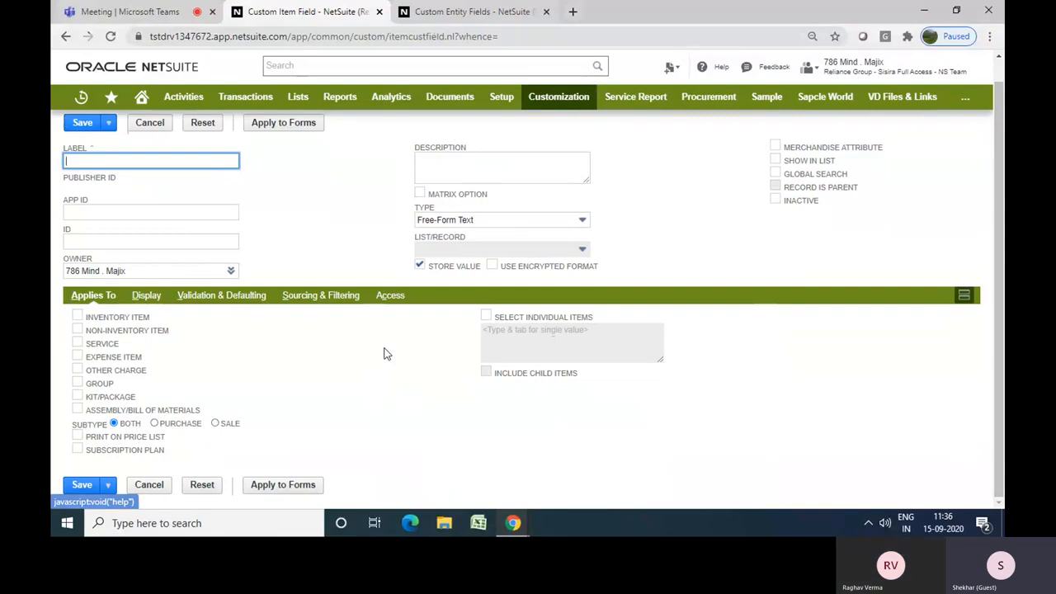
click(486, 317)
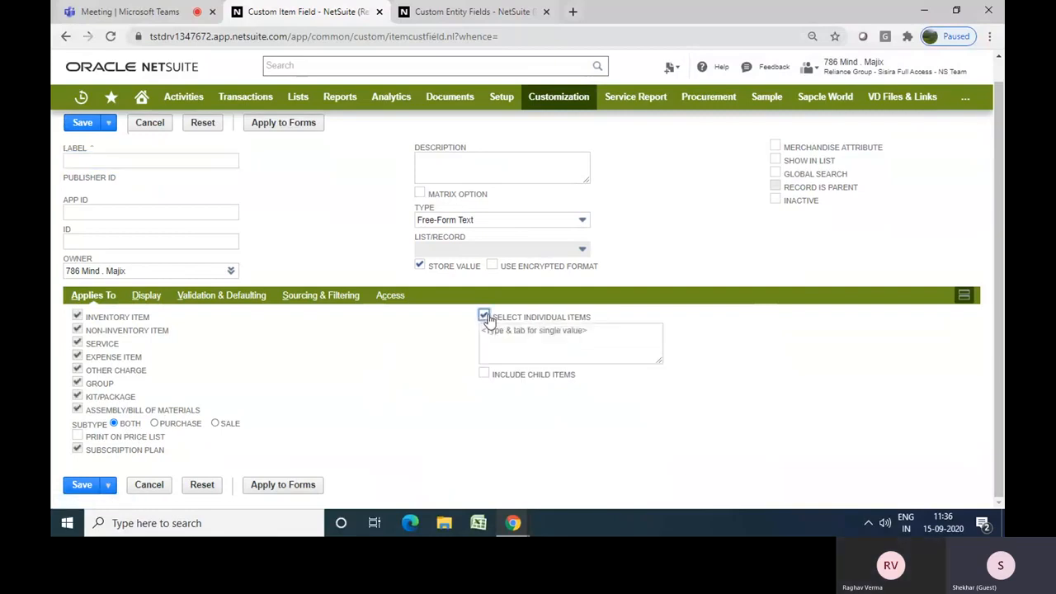
click(565, 357)
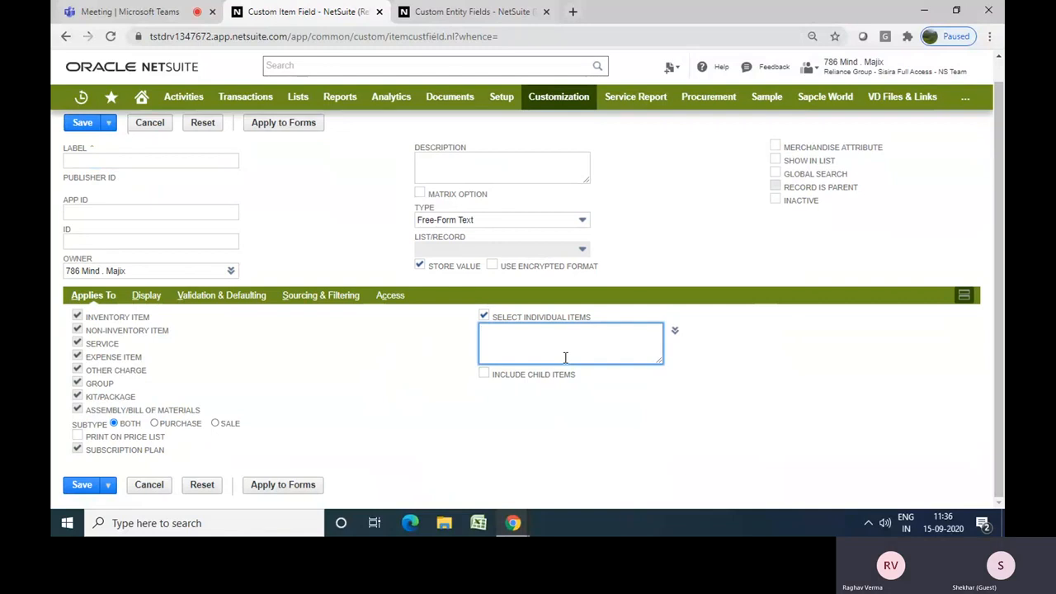
click(673, 335)
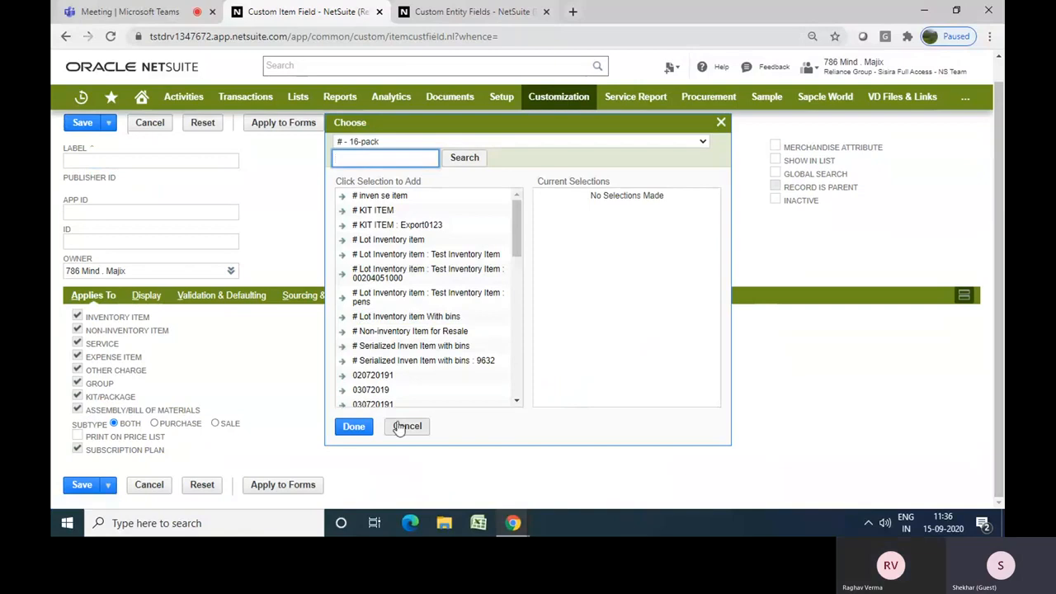
click(407, 426)
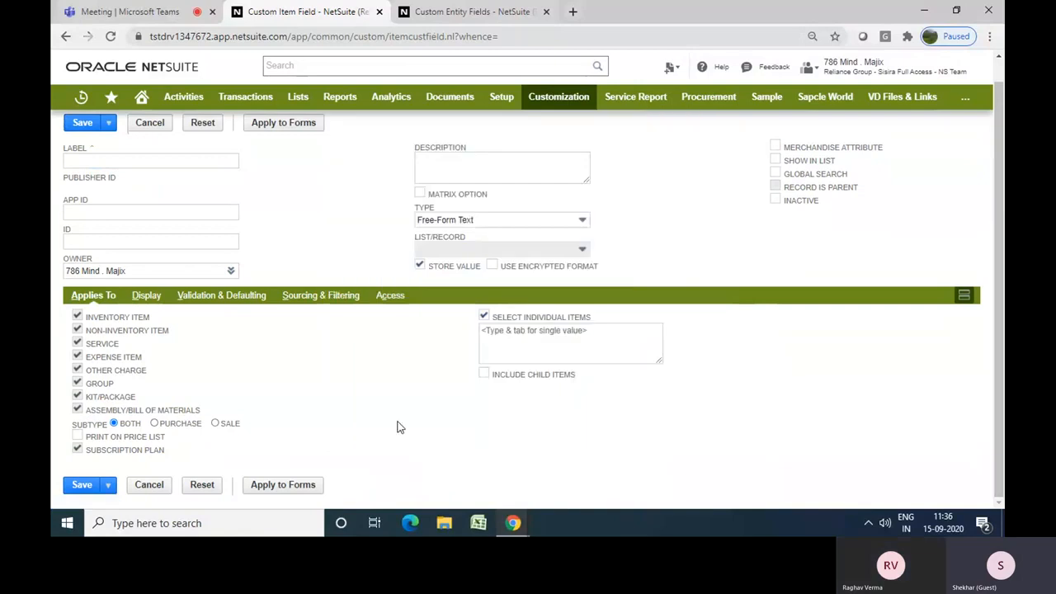
click(486, 318)
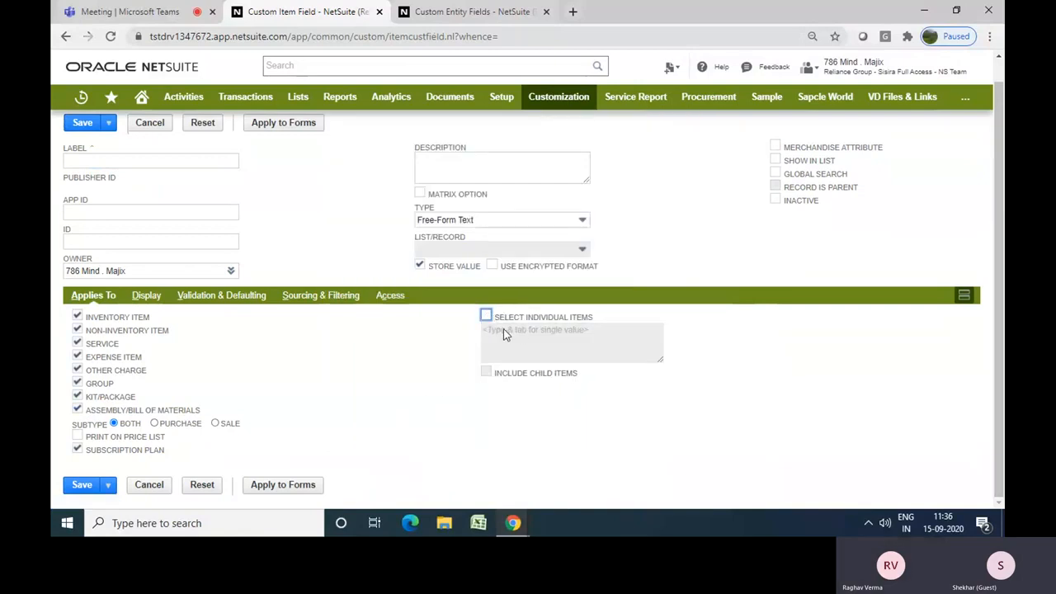
Clear every item type checkbox under Applies To, including Assembly/Bill of Materials and Subscription Plan
click(77, 317)
click(77, 330)
click(77, 344)
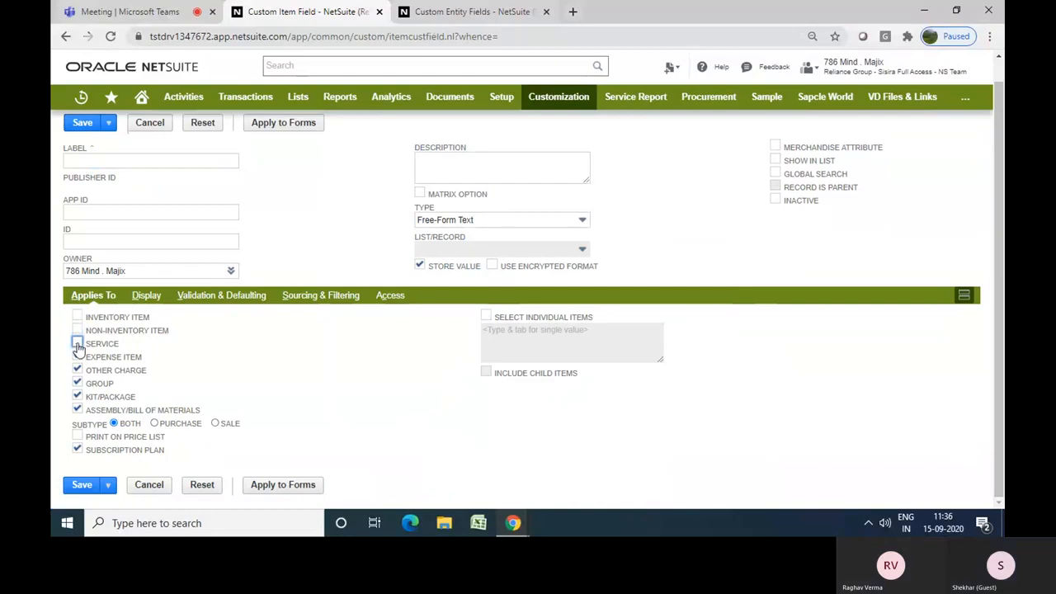
click(78, 357)
click(78, 371)
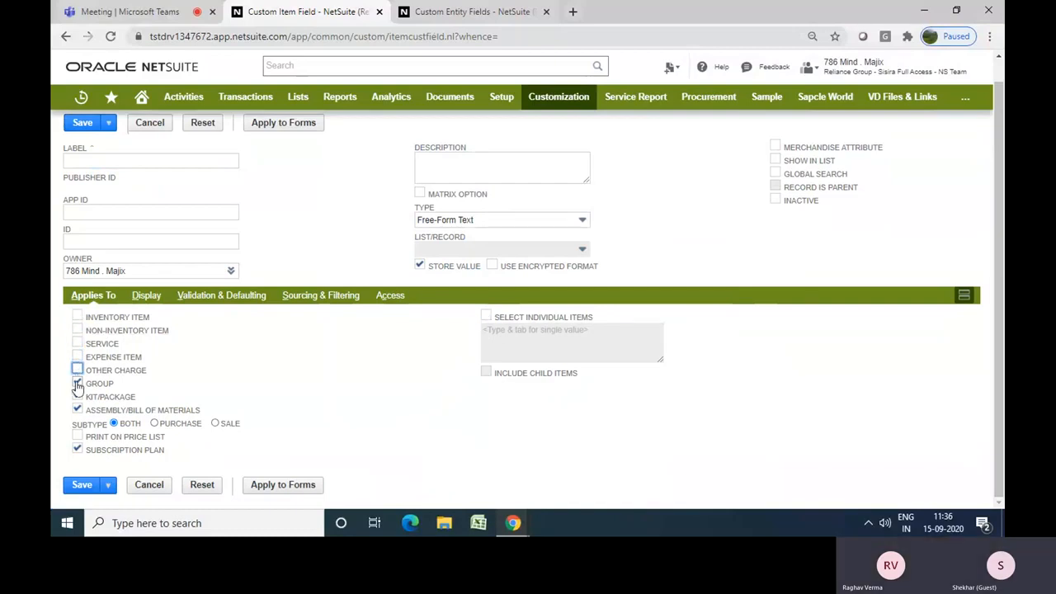
click(78, 397)
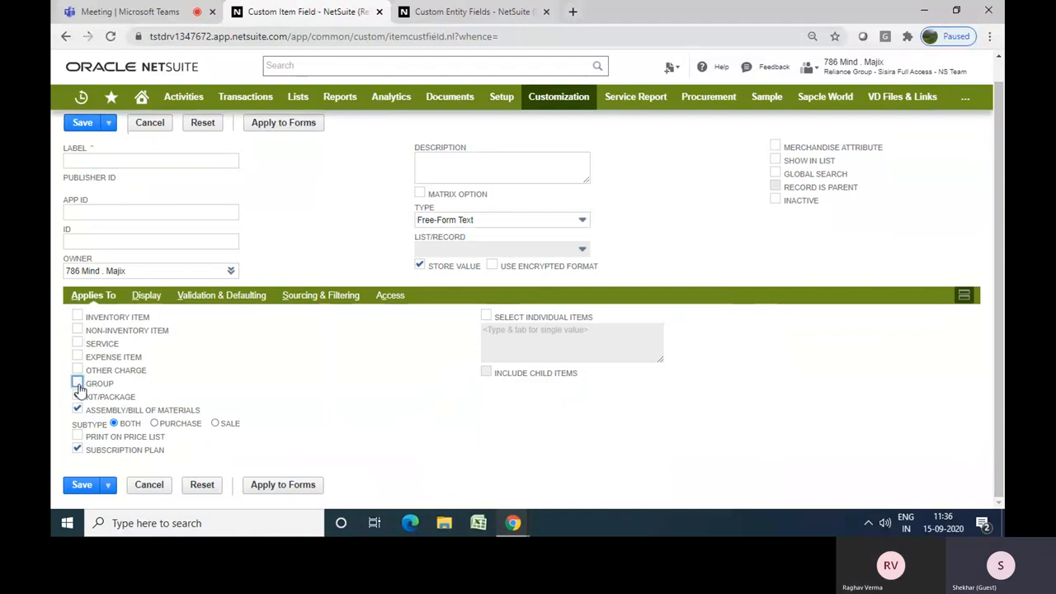
click(78, 384)
click(77, 410)
click(78, 398)
click(77, 410)
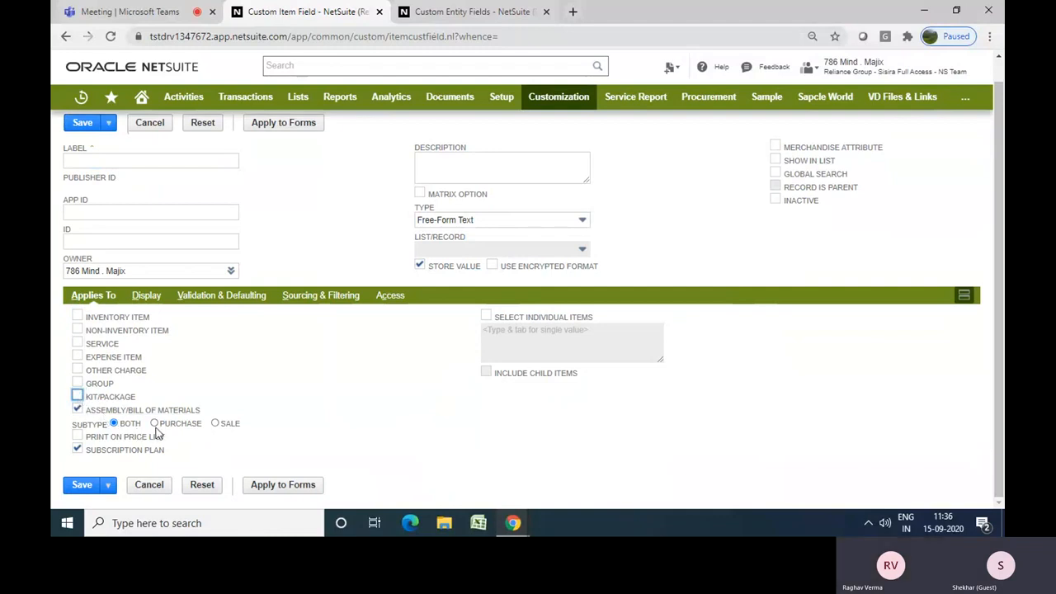
click(78, 410)
click(77, 449)
Open the purchase orders list, leaving the unsaved custom item field form
mouse_move(252, 96)
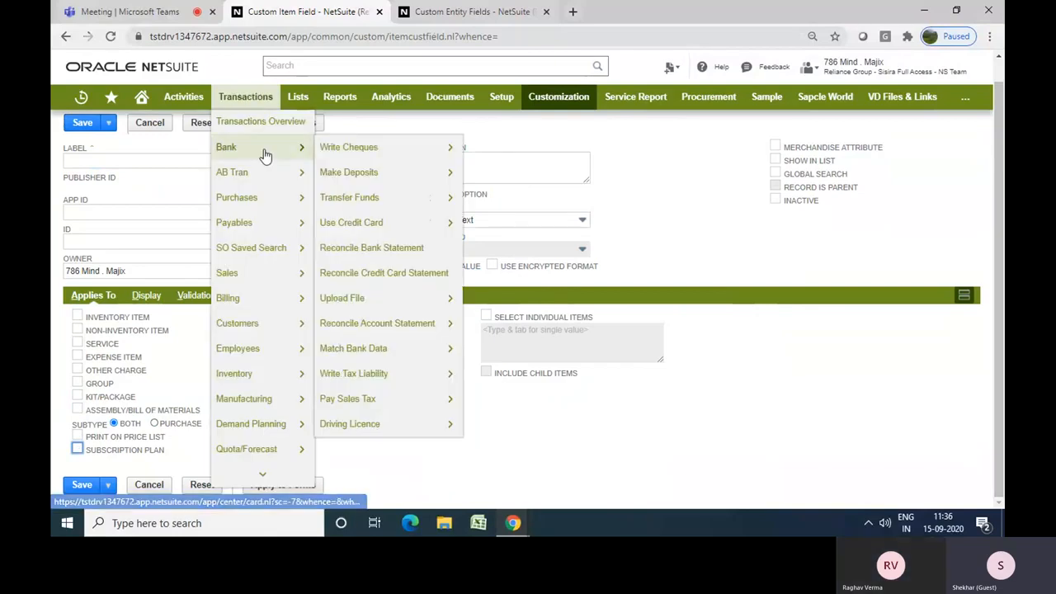
mouse_move(266, 201)
mouse_move(355, 198)
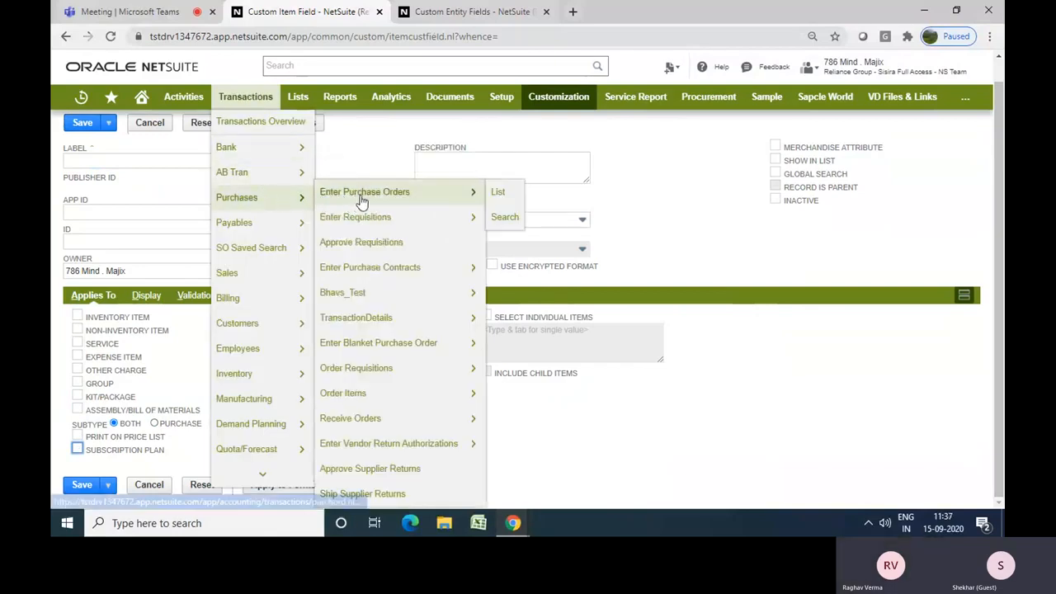
click(495, 192)
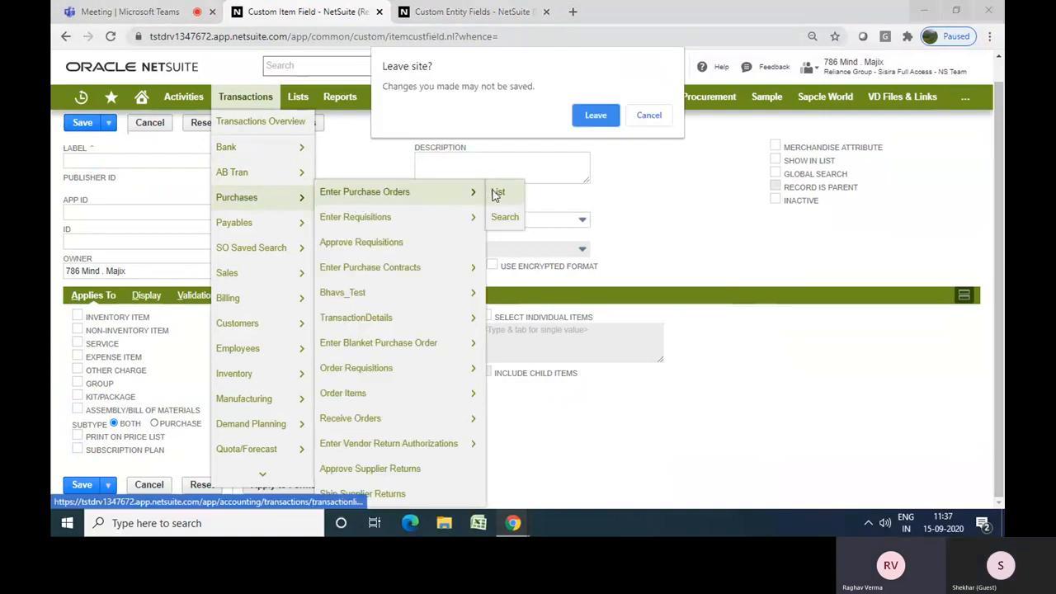
click(589, 119)
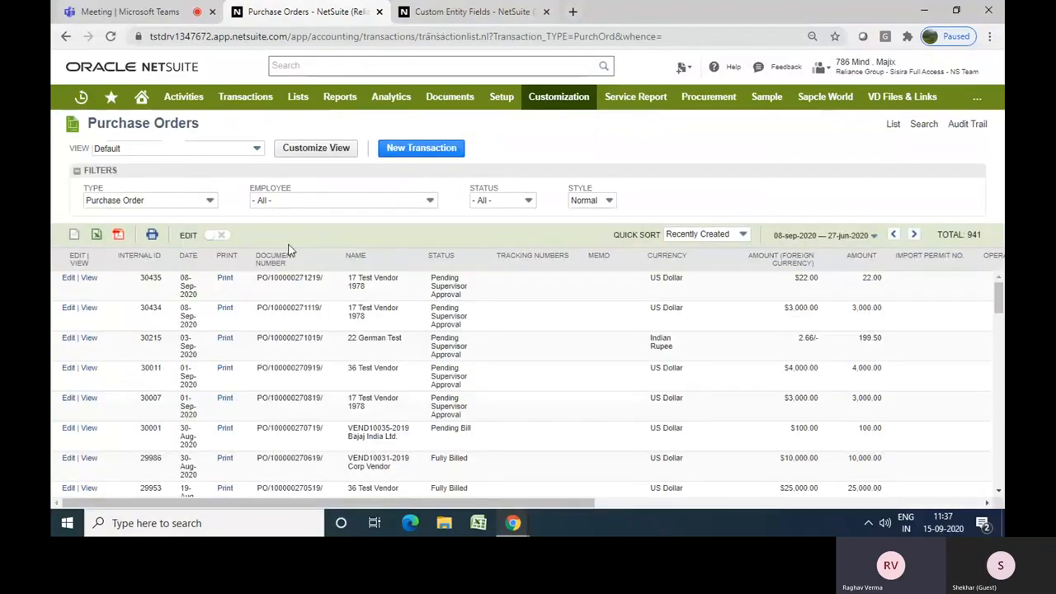
click(89, 281)
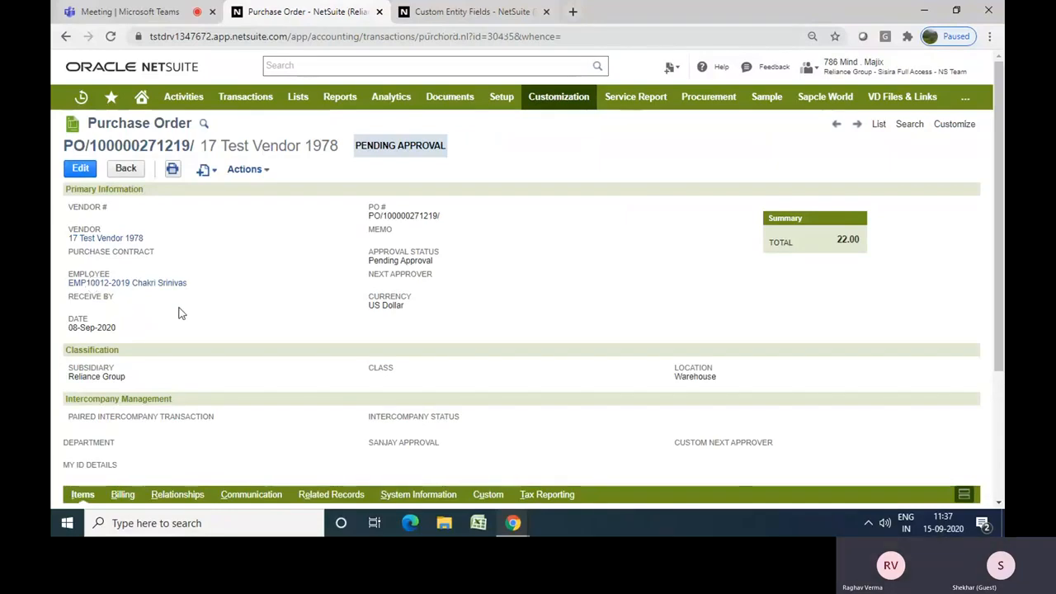
scroll(999, 394, down, 3)
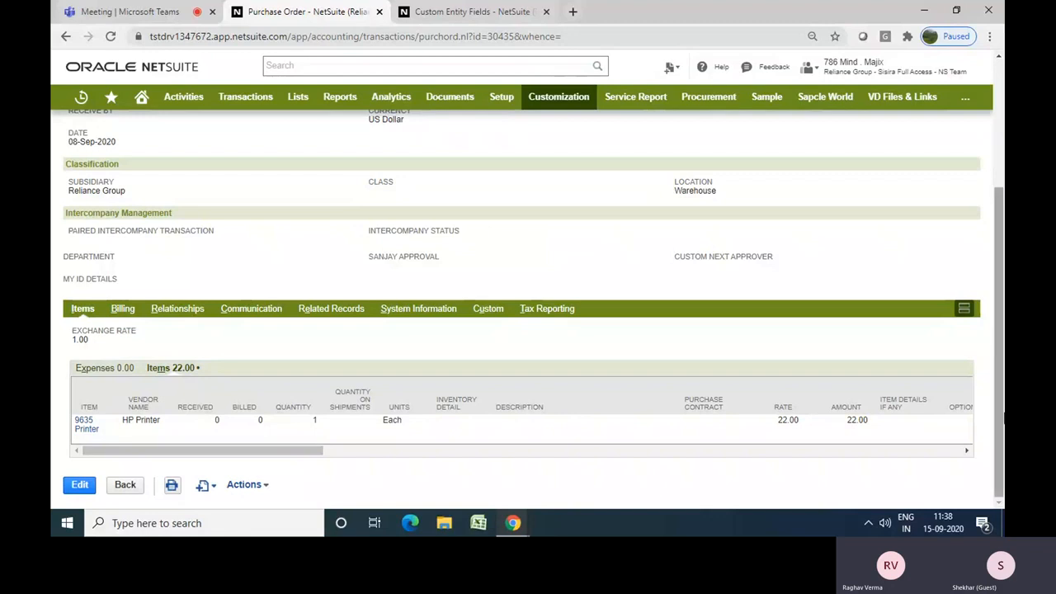
scroll(447, 383, up, 3)
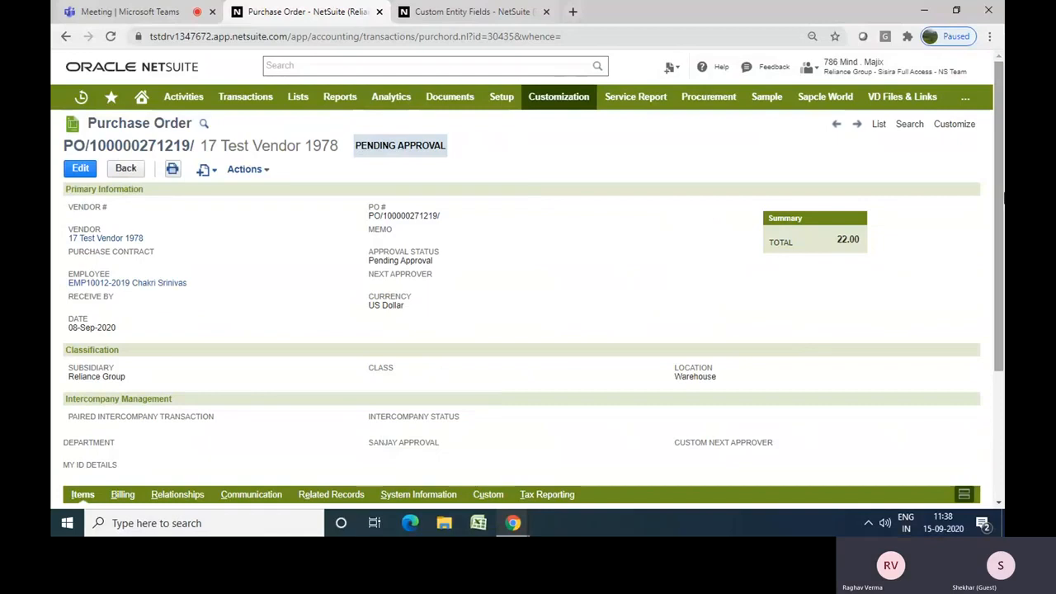
scroll(482, 395, down, 3)
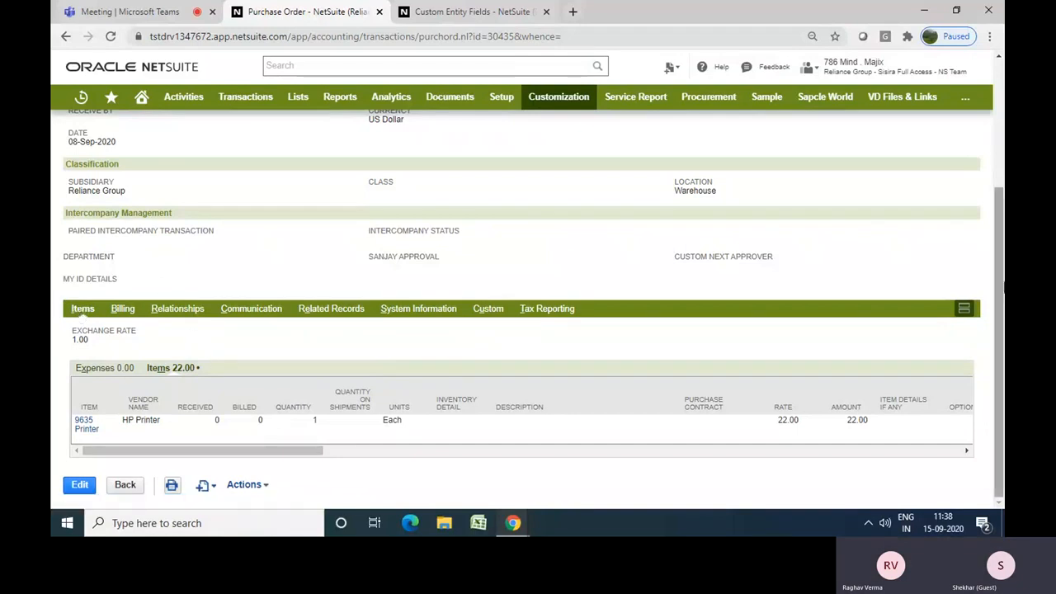
scroll(998, 330, up, 3)
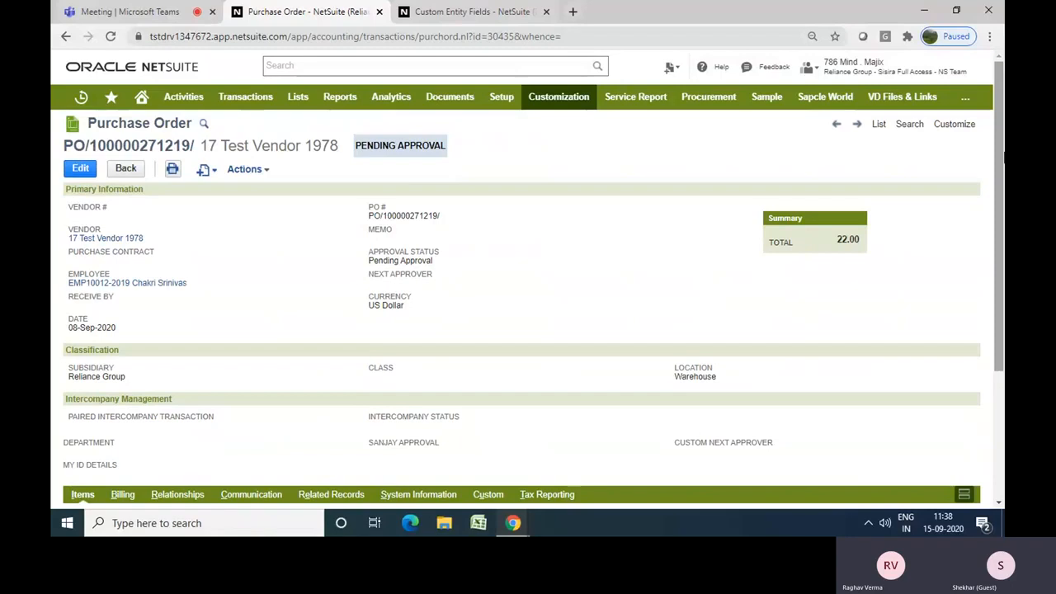
scroll(999, 330, down, 3)
scroll(998, 330, up, 3)
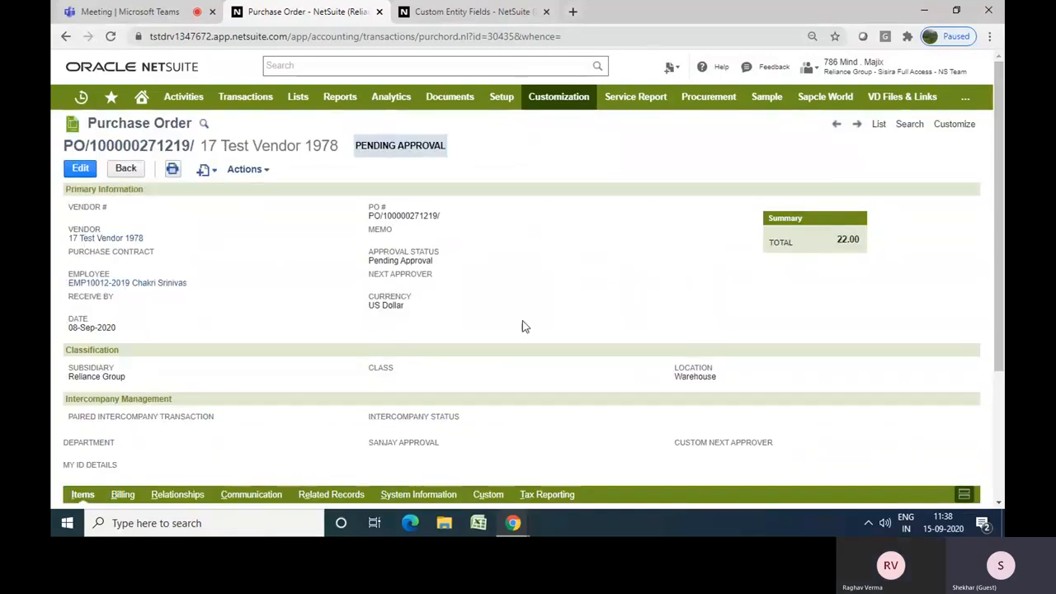
scroll(998, 247, down, 3)
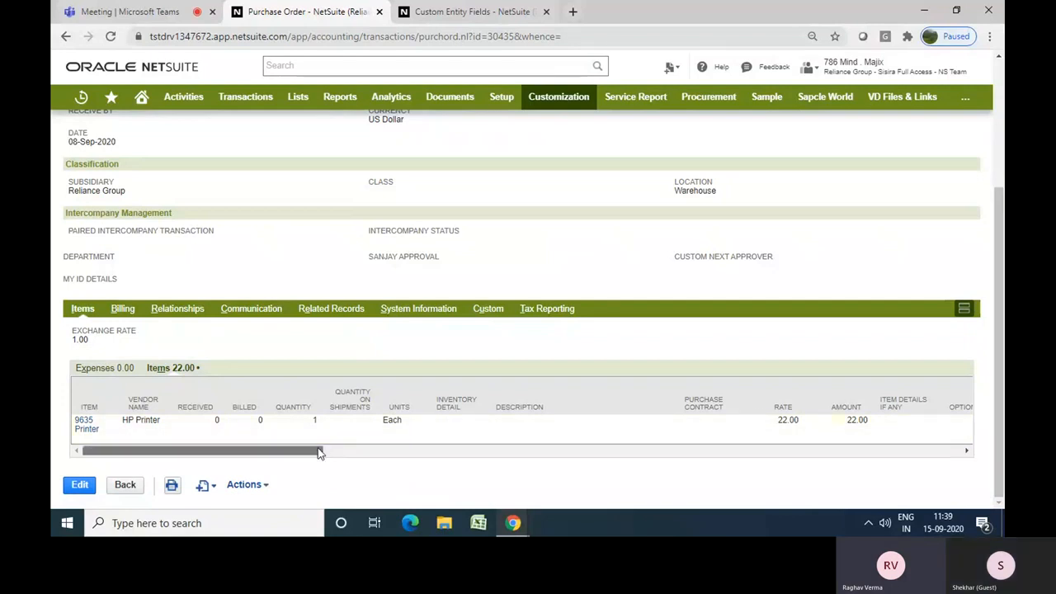
mouse_move(309, 447)
mouse_down()
mouse_move(552, 450)
mouse_move(300, 450)
mouse_up()
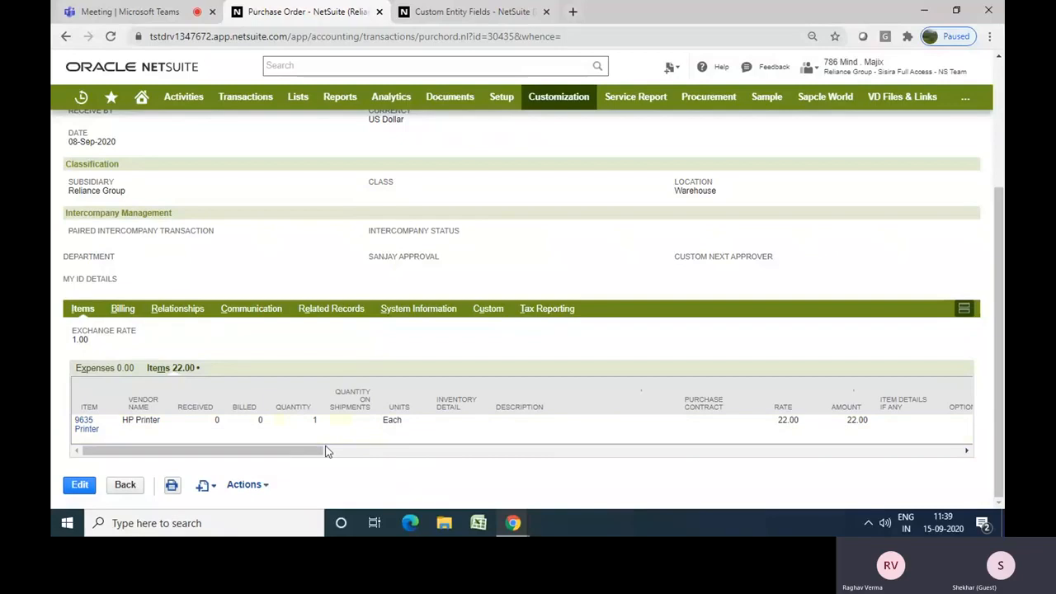
drag(306, 452, 290, 467)
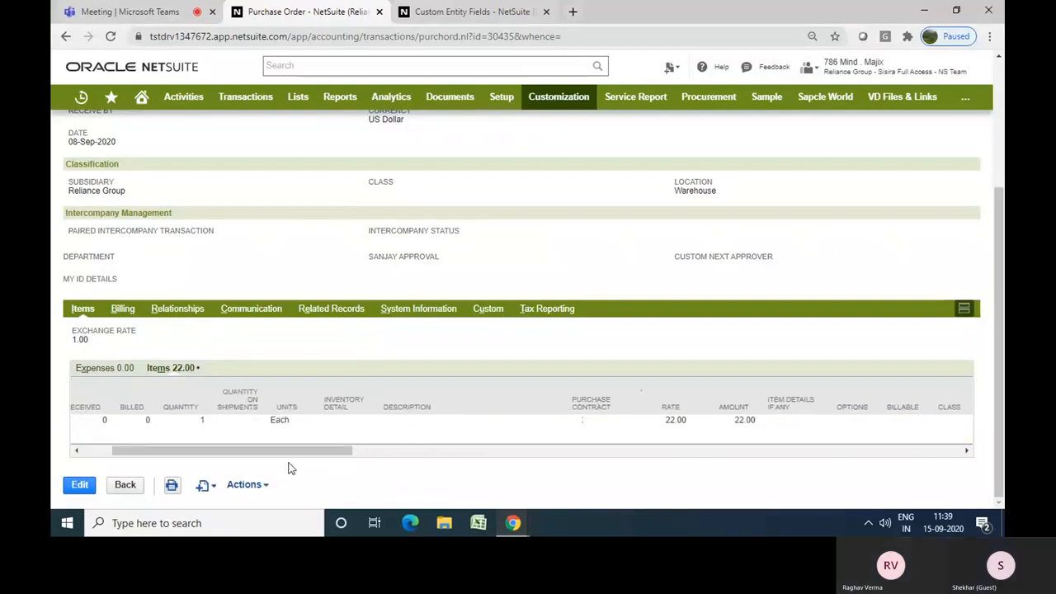
Open the purchase order for editing and view its item lines
click(86, 486)
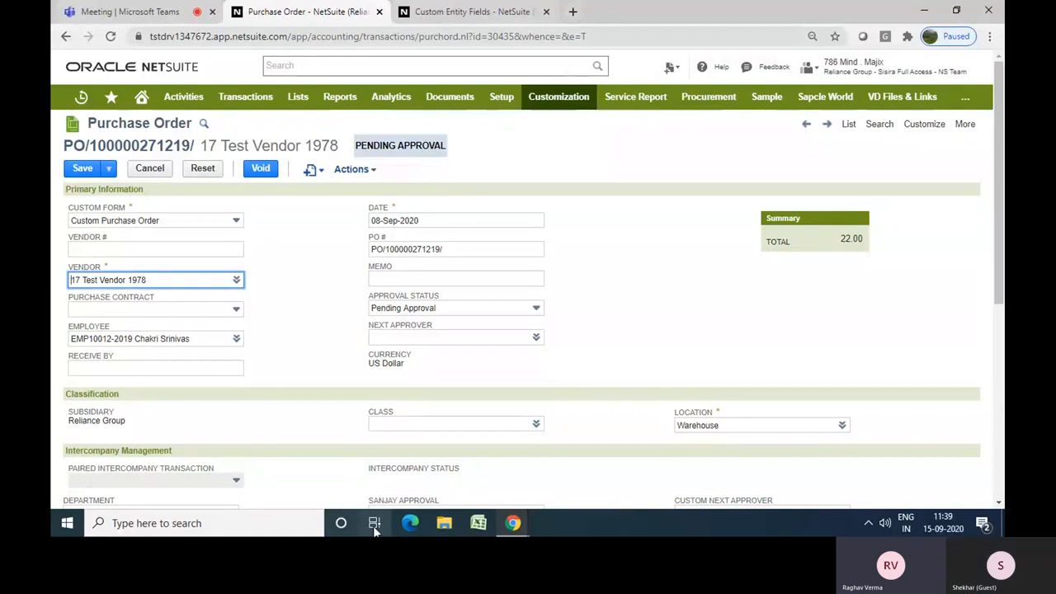
click(658, 273)
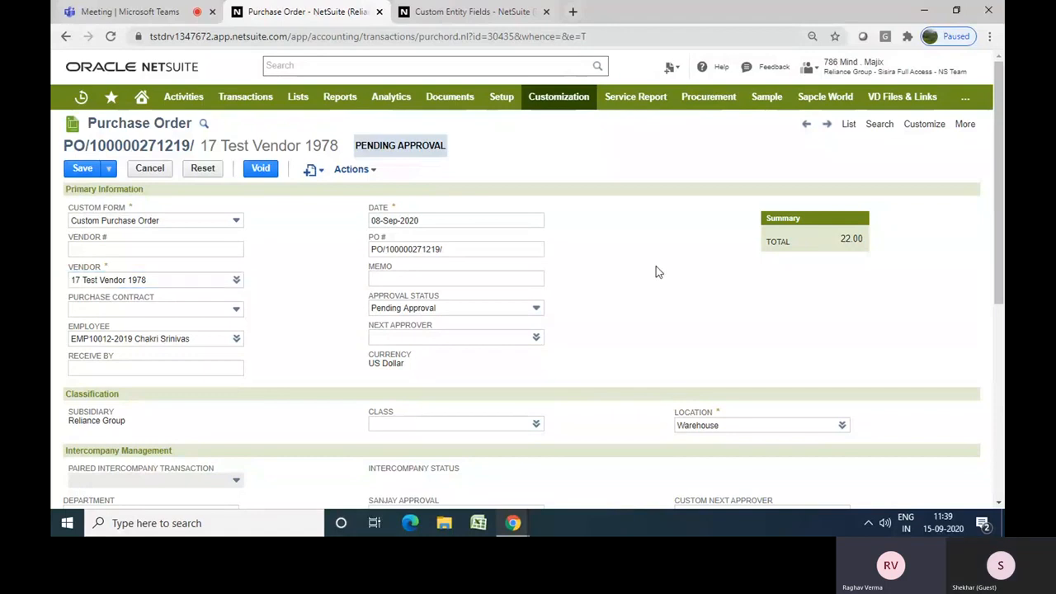
scroll(657, 273, down, 5)
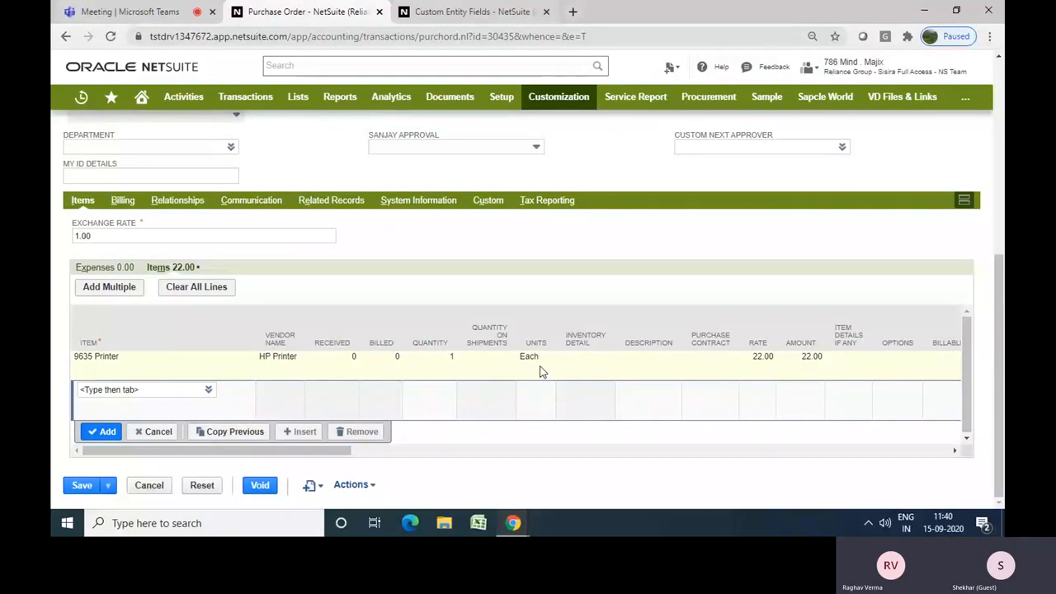
Open the Set Options window for the purchase order item line's options column, then close it
drag(286, 458, 377, 458)
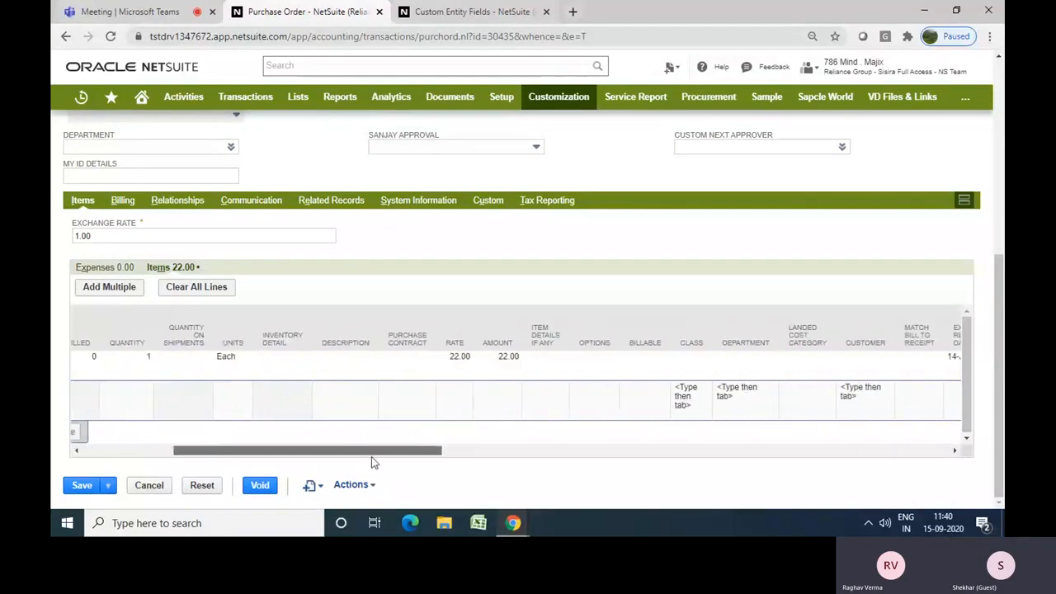
click(591, 380)
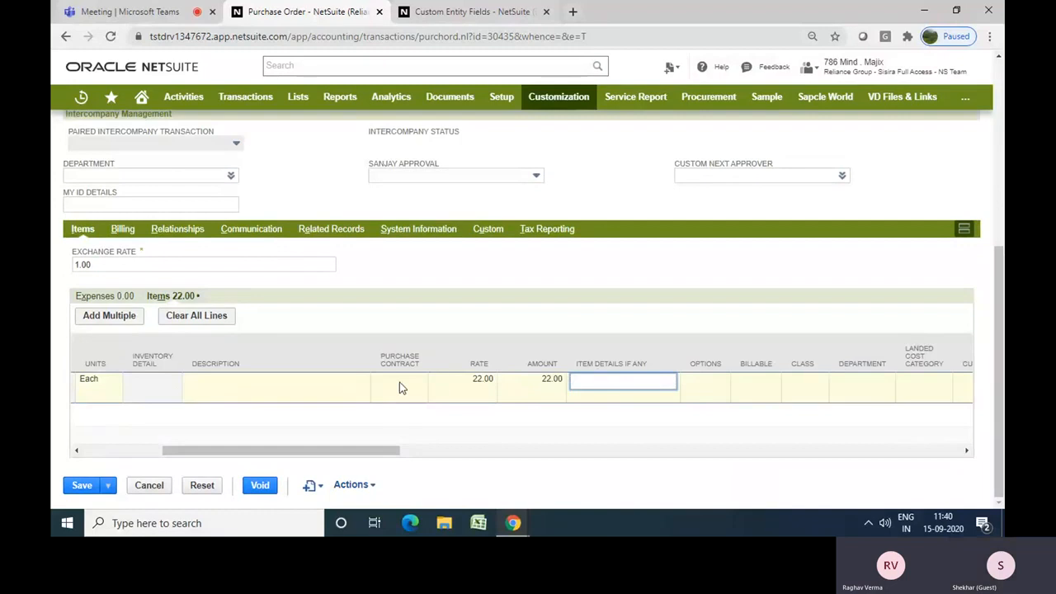
drag(327, 453, 343, 459)
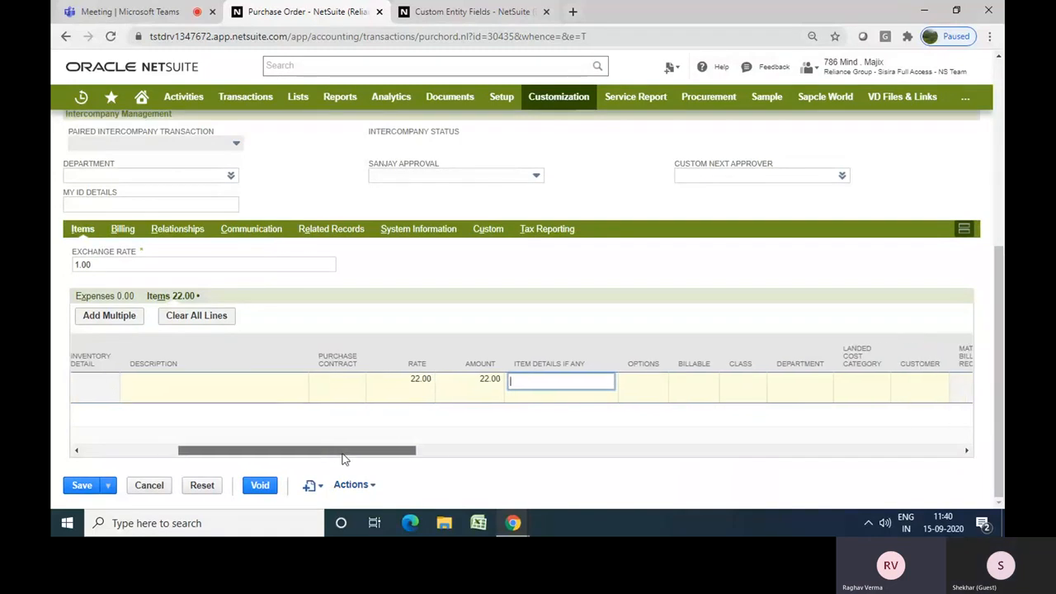
click(648, 394)
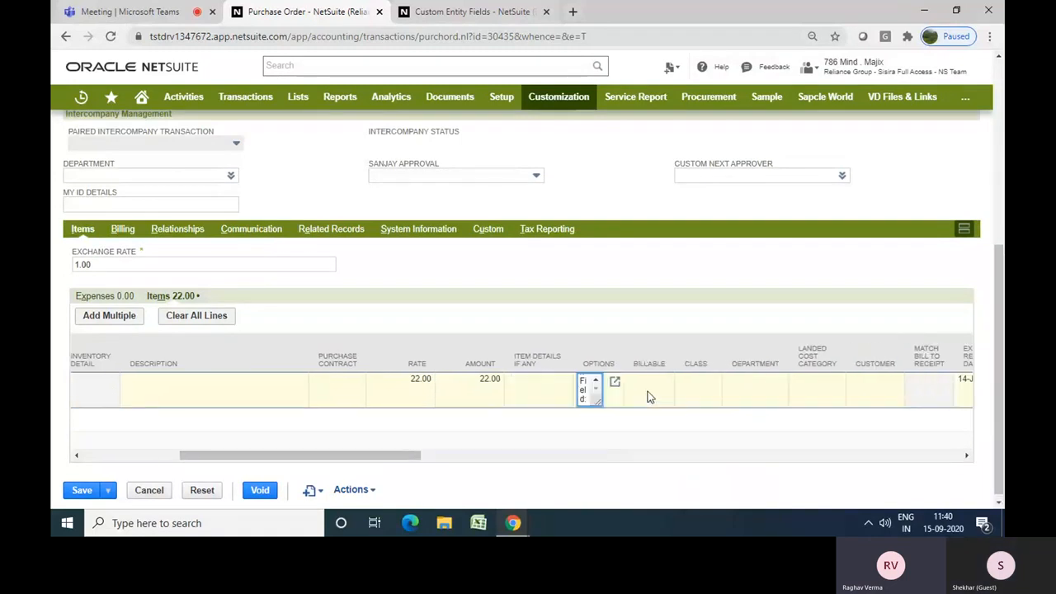
click(648, 397)
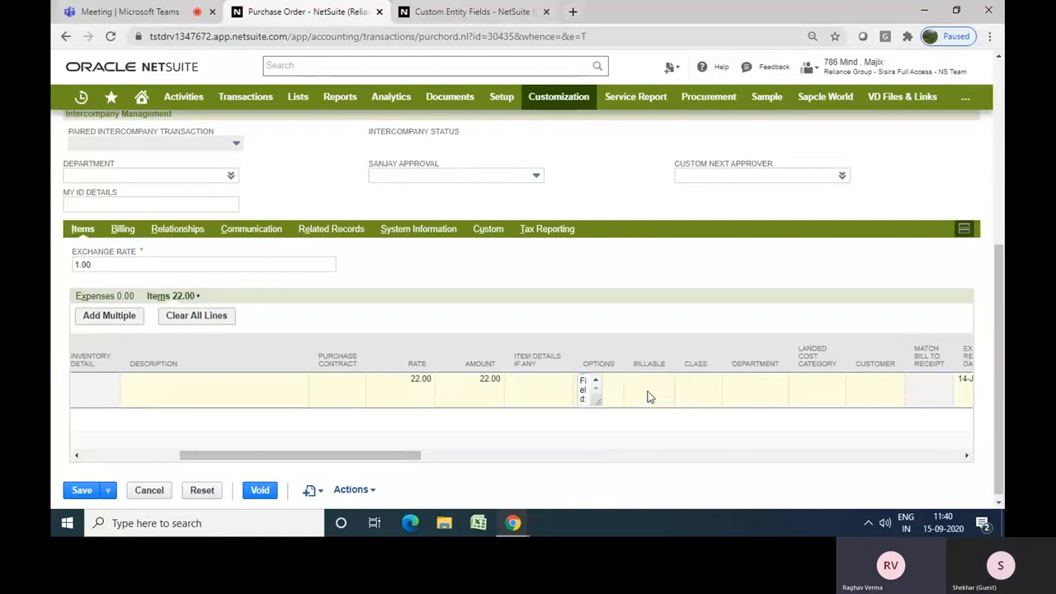
click(599, 394)
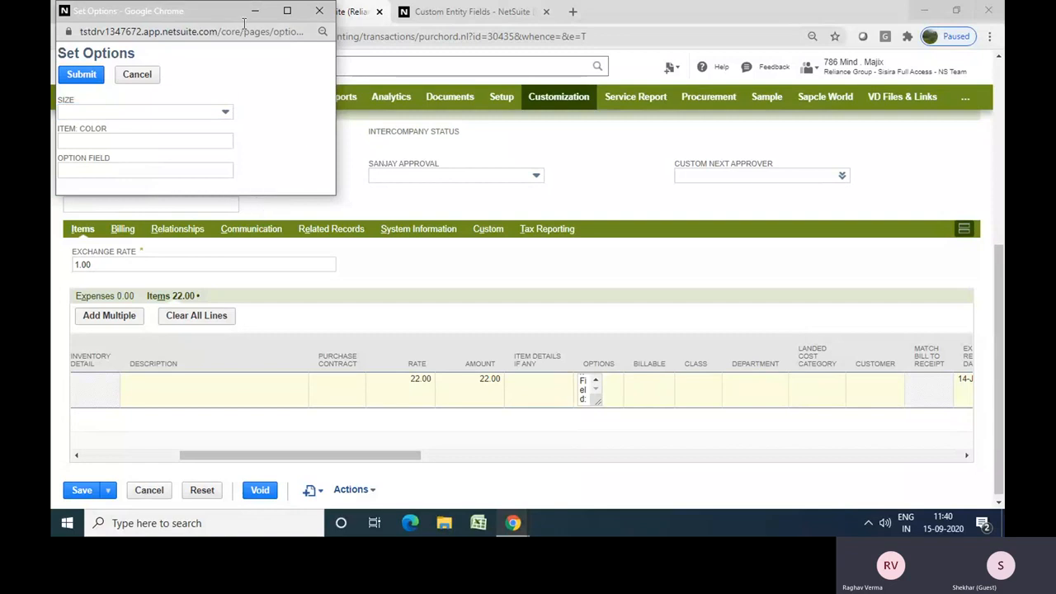
drag(231, 23, 399, 217)
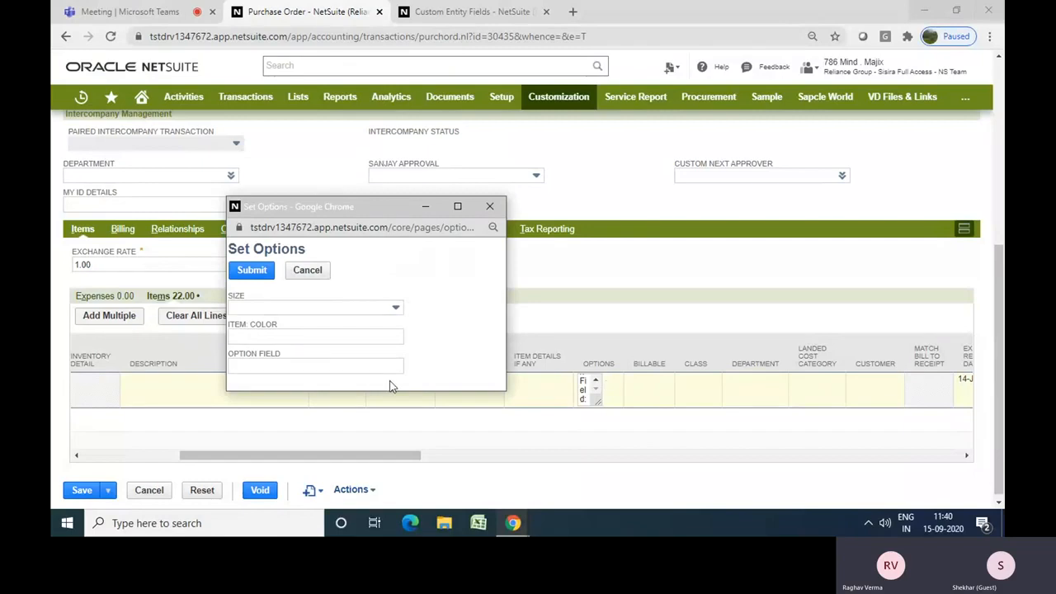
click(489, 207)
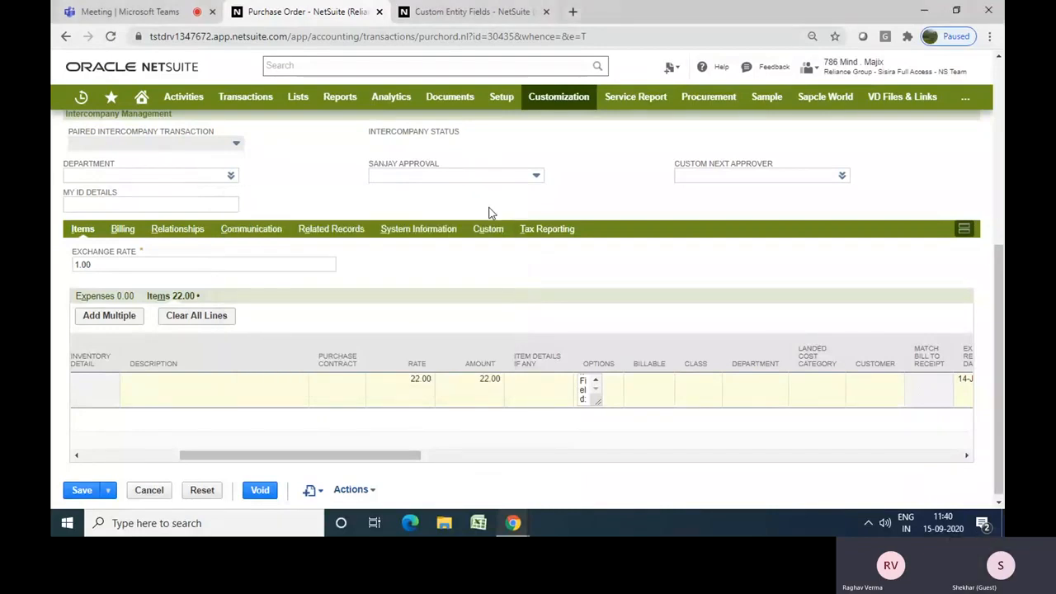
View the purchase order's Billing subtab, then return to the Items subtab
scroll(489, 213, up, 4)
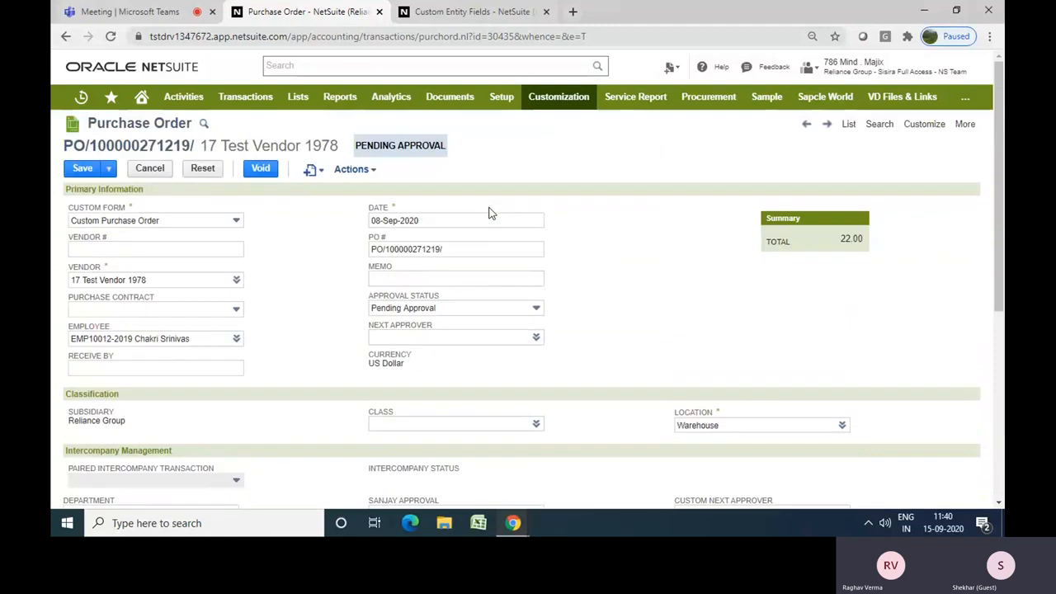
mouse_move(930, 128)
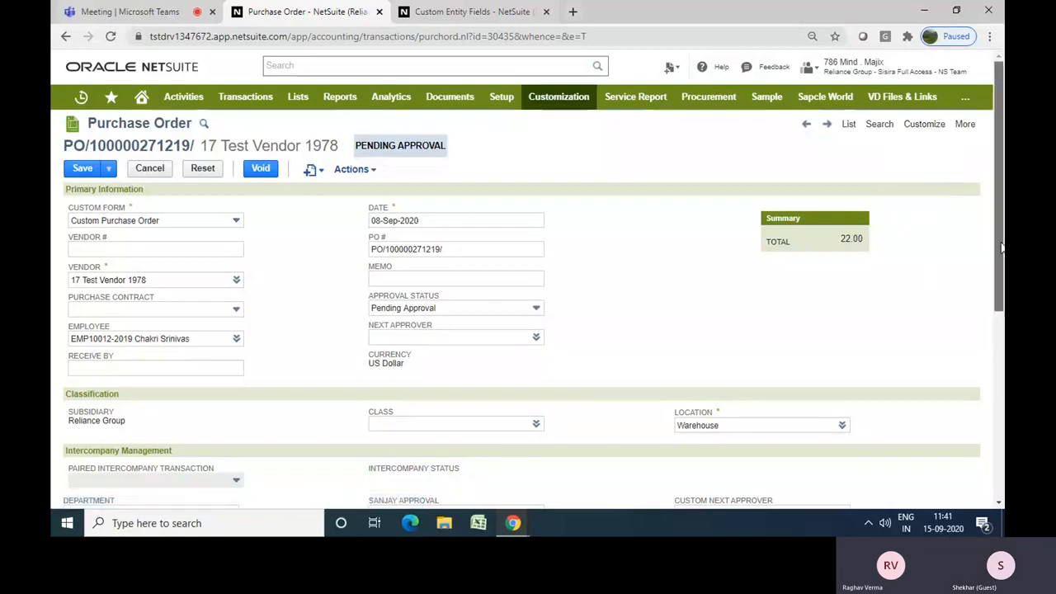
mouse_move(1001, 248)
mouse_down()
mouse_move(999, 447)
mouse_move(994, 266)
mouse_up()
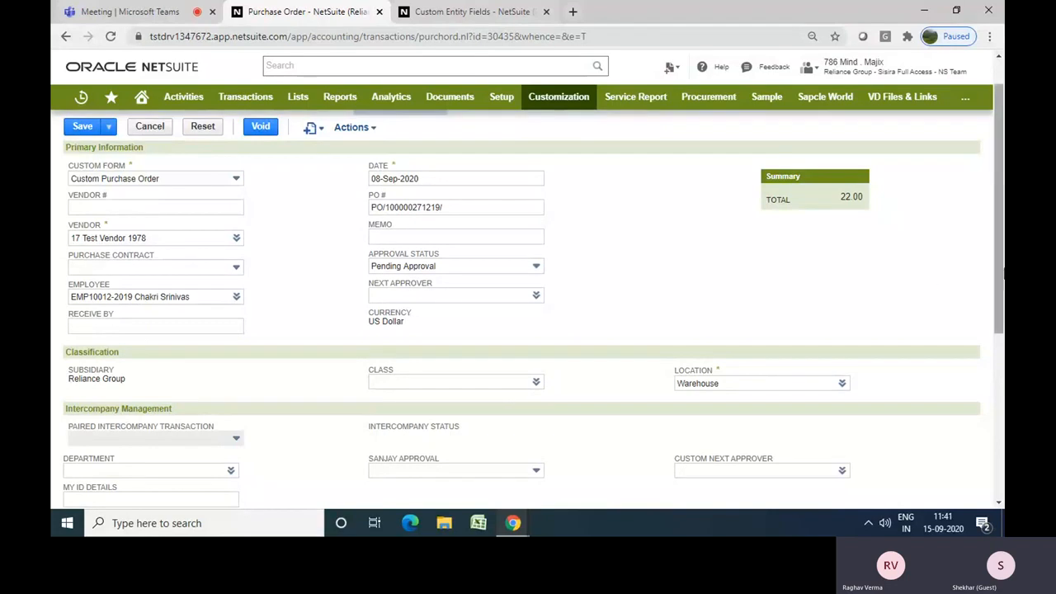
drag(1003, 272, 1003, 352)
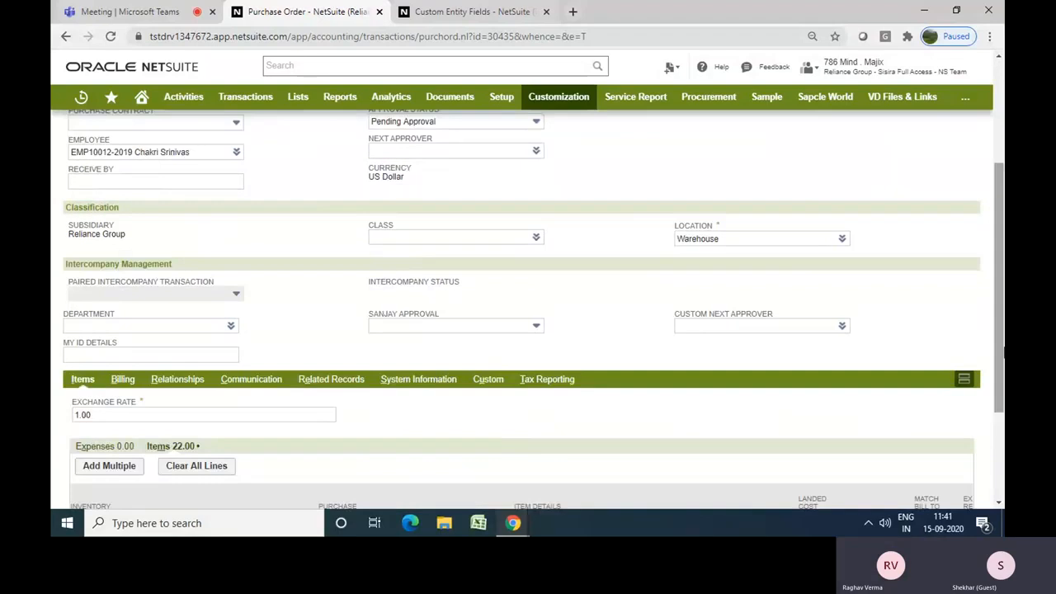
click(161, 380)
click(122, 381)
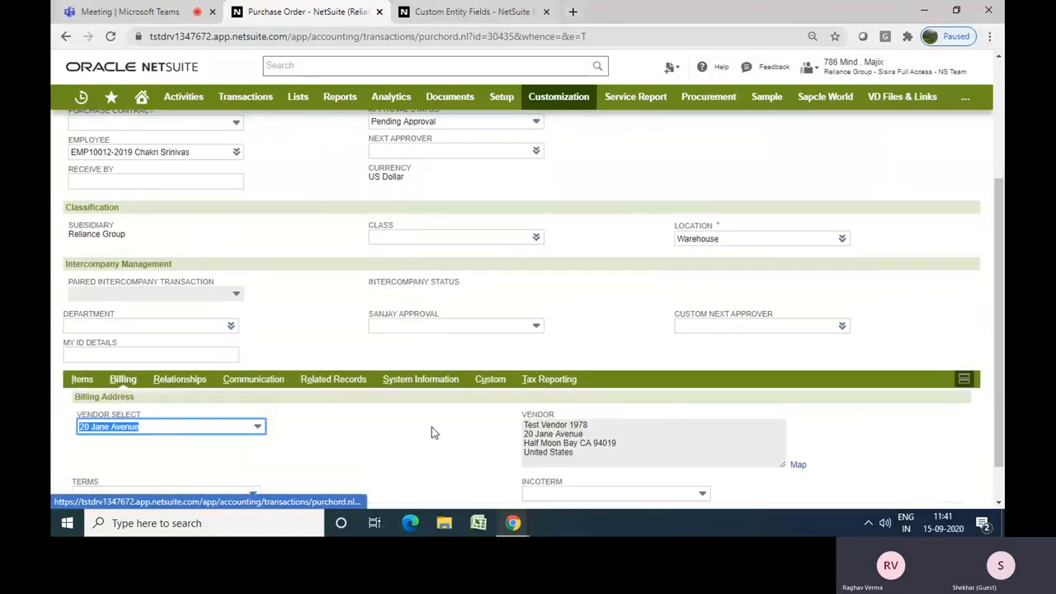
scroll(436, 437, down, 1)
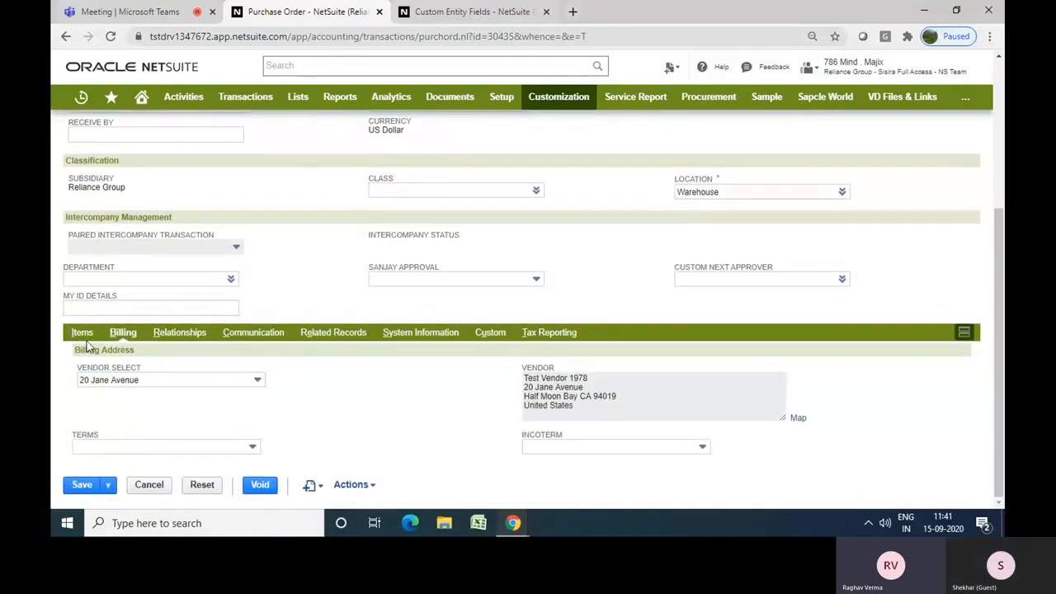
click(81, 335)
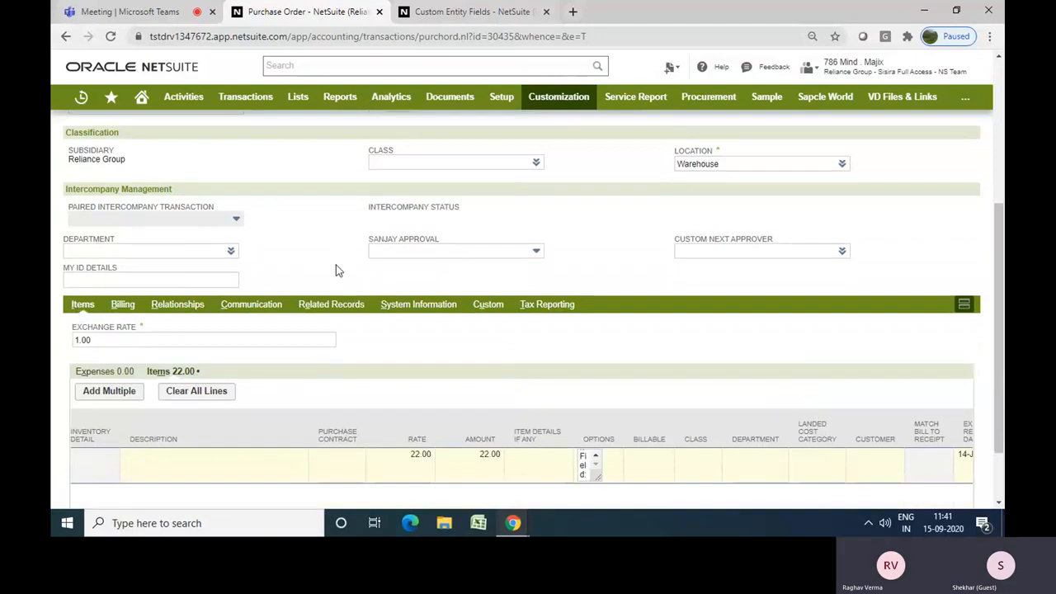
Scroll across the item line's columns to examine the custom item column fields
scroll(335, 270, down, 1)
scroll(336, 271, down, 2)
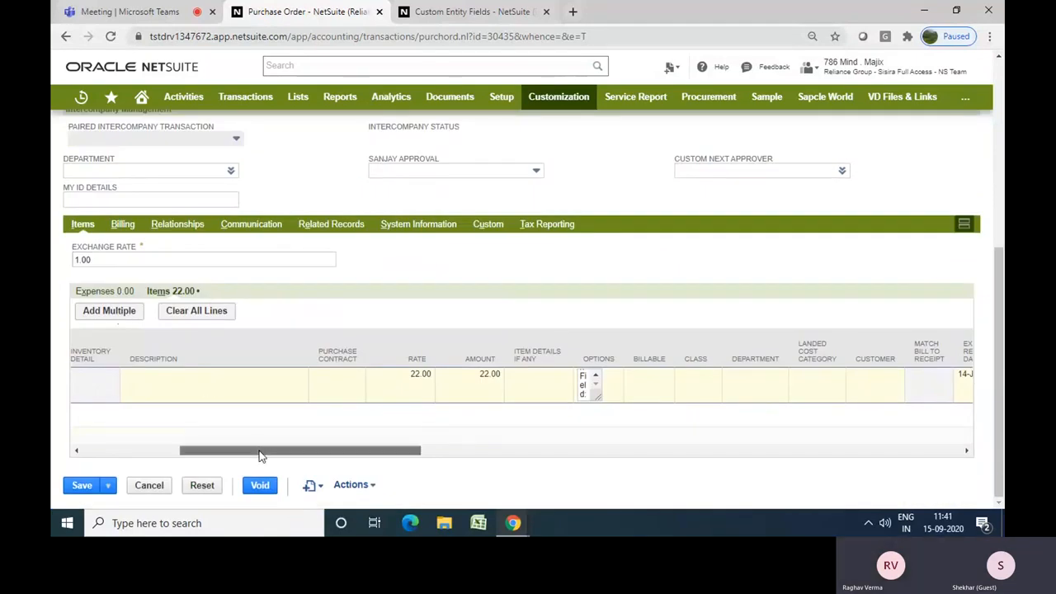
drag(253, 449, 113, 455)
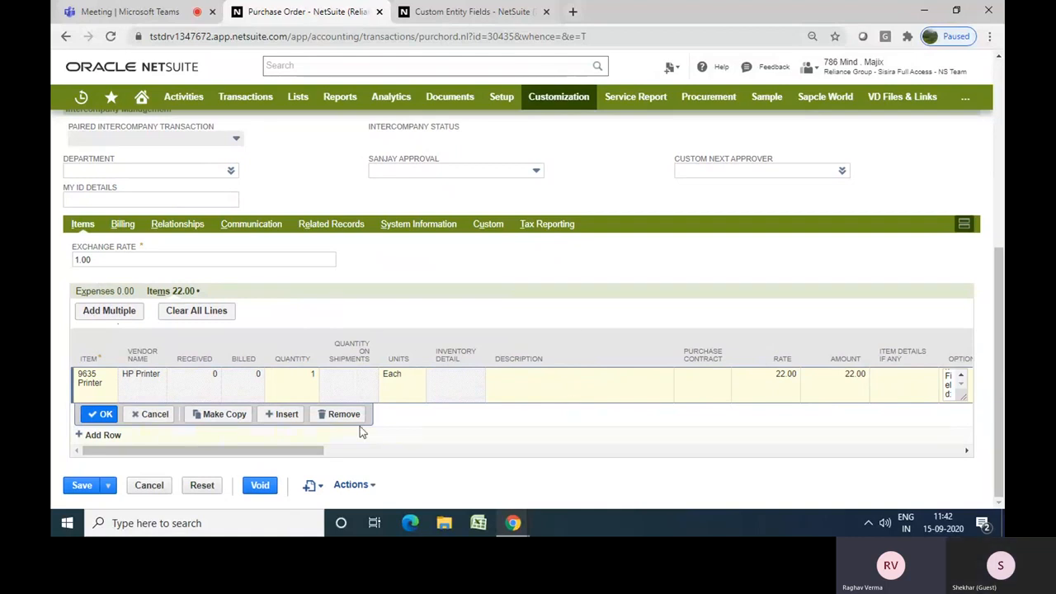
drag(306, 452, 435, 460)
mouse_move(482, 381)
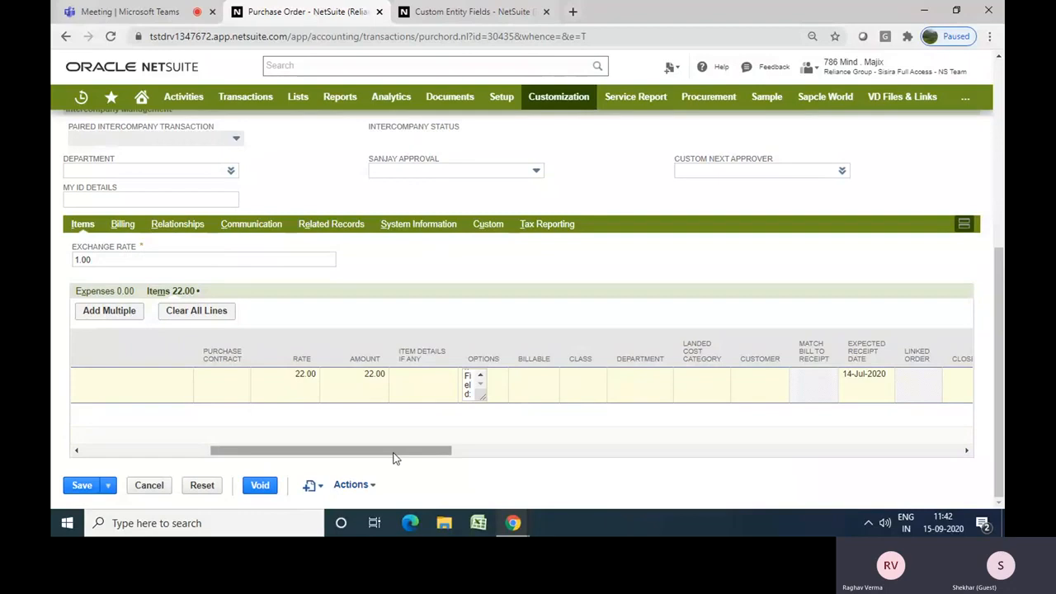
drag(393, 453, 951, 400)
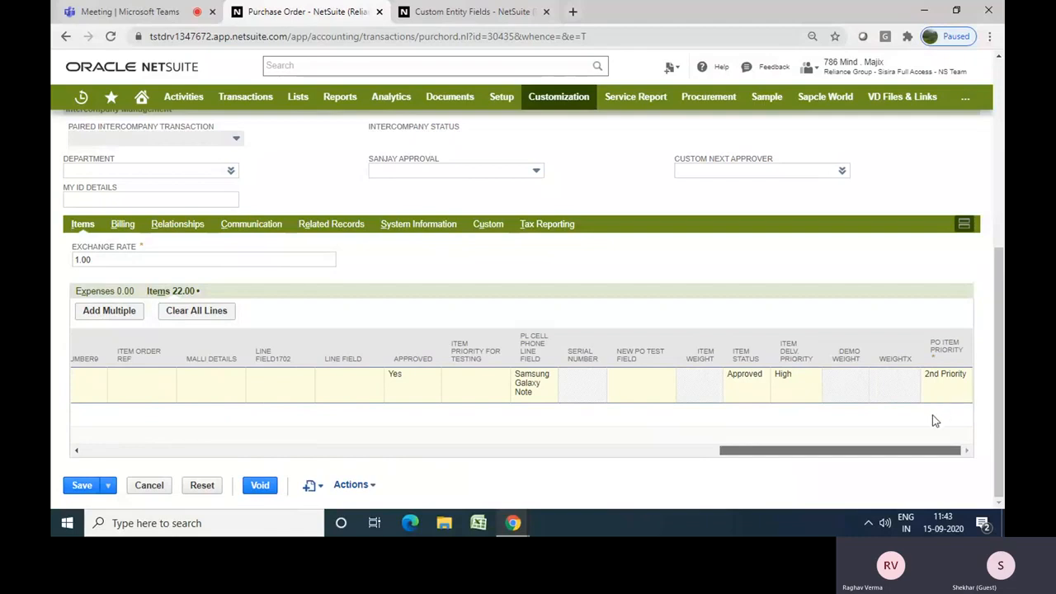
drag(907, 449, 363, 452)
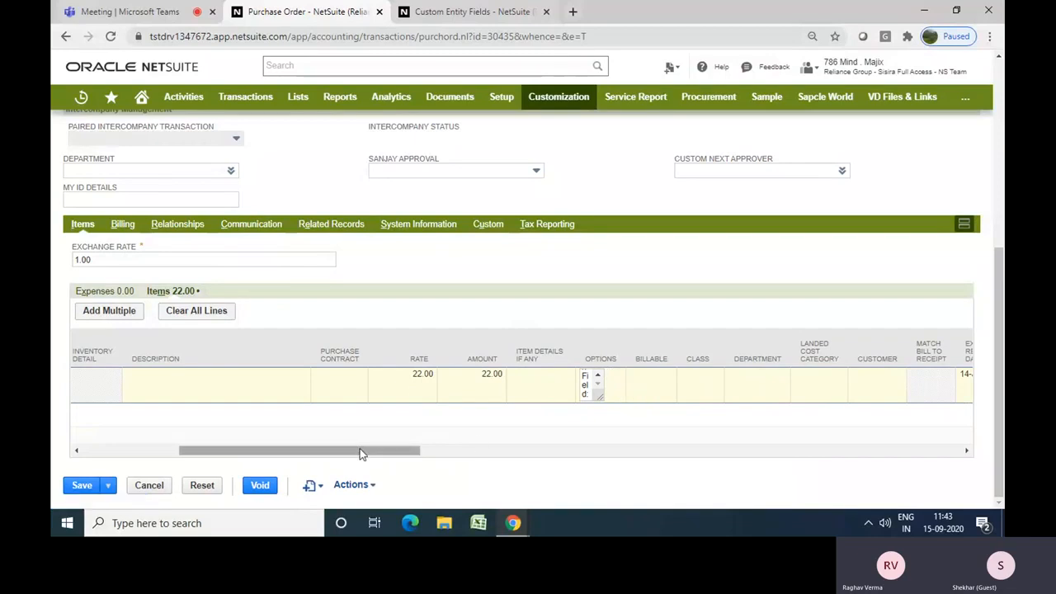
drag(360, 453, 190, 443)
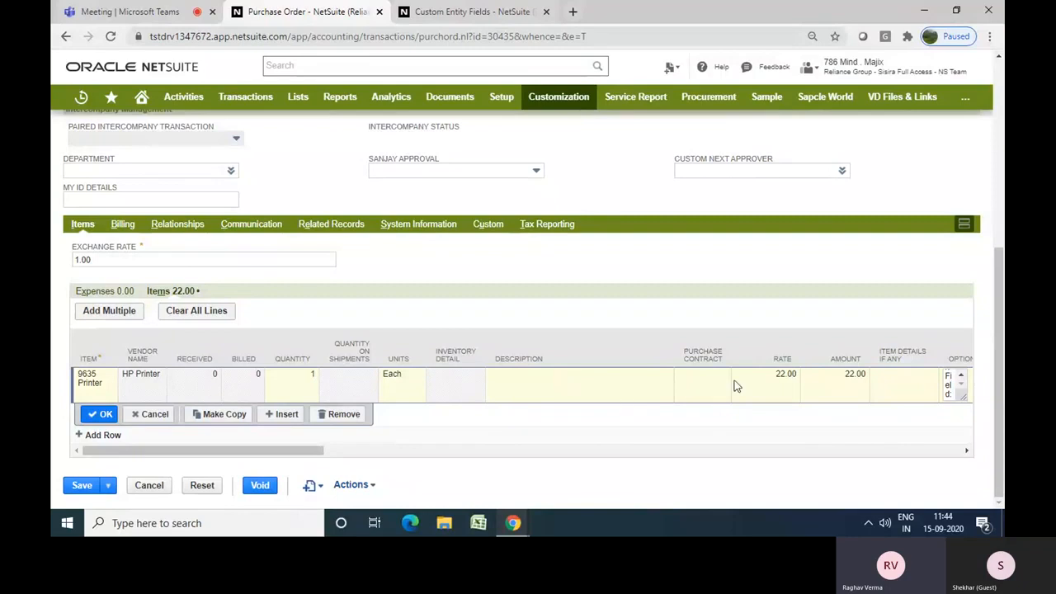
Browse the purchase order's Tax Reporting and Custom subtabs
scroll(999, 371, up, 3)
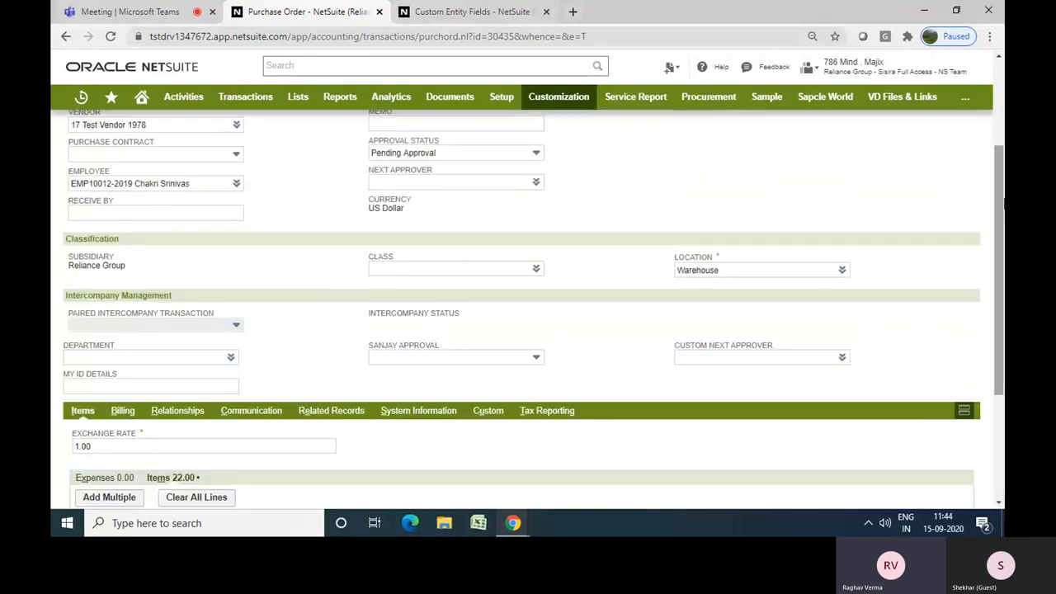
scroll(999, 247, up, 1)
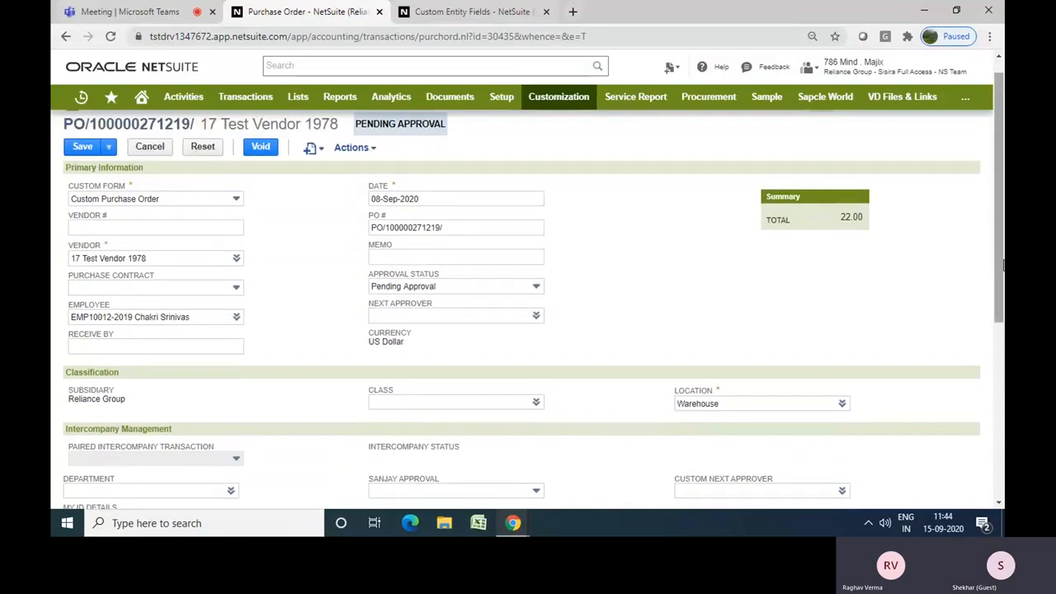
scroll(999, 330, down, 3)
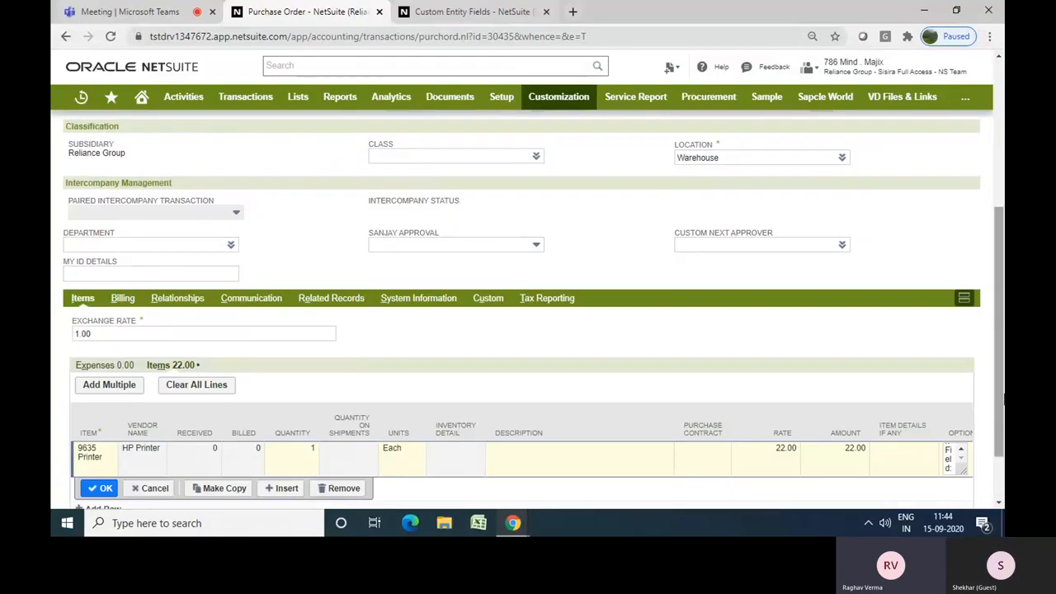
click(535, 303)
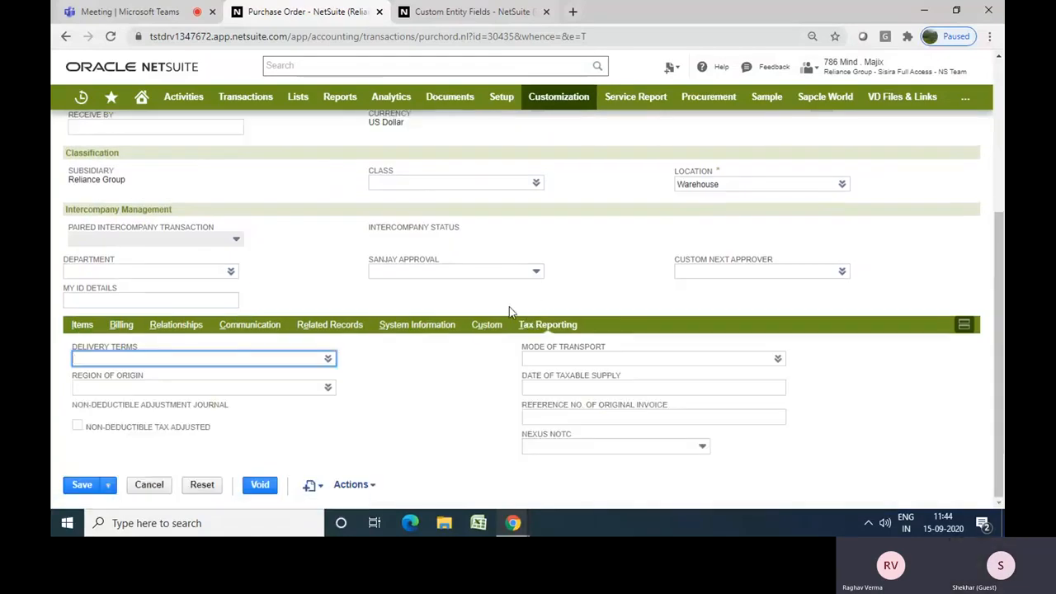
click(493, 335)
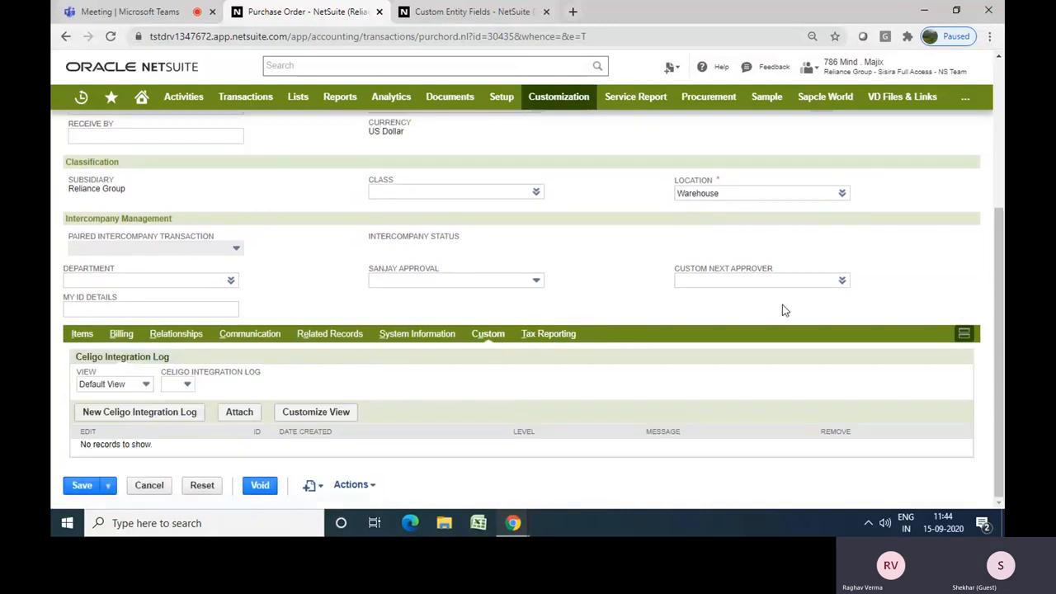
scroll(998, 330, up, 3)
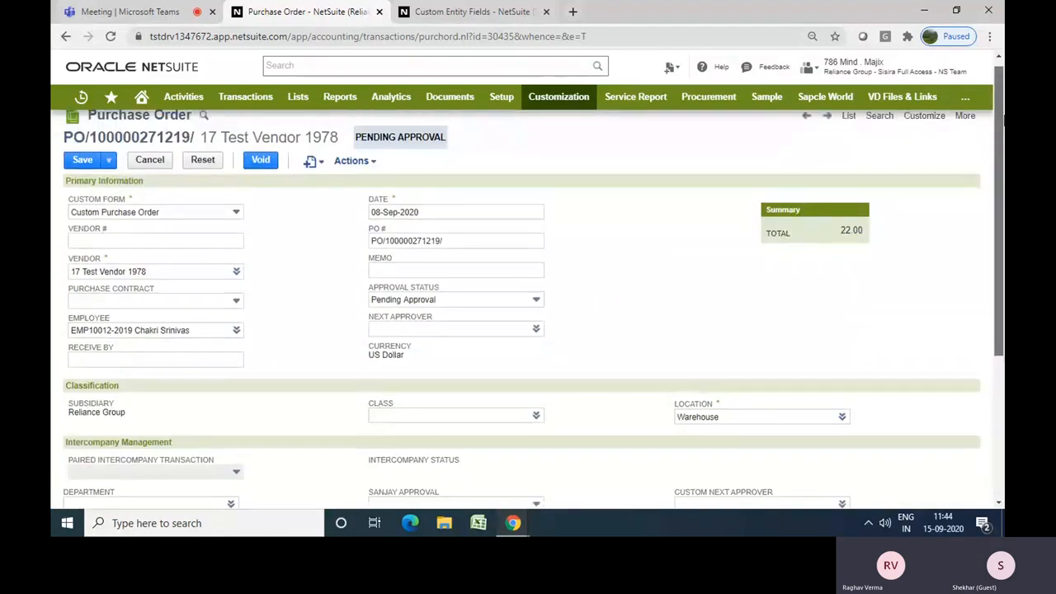
scroll(998, 248, up, 1)
Open a new transaction body field form in a new tab from the purchase order's customize options
mouse_move(924, 128)
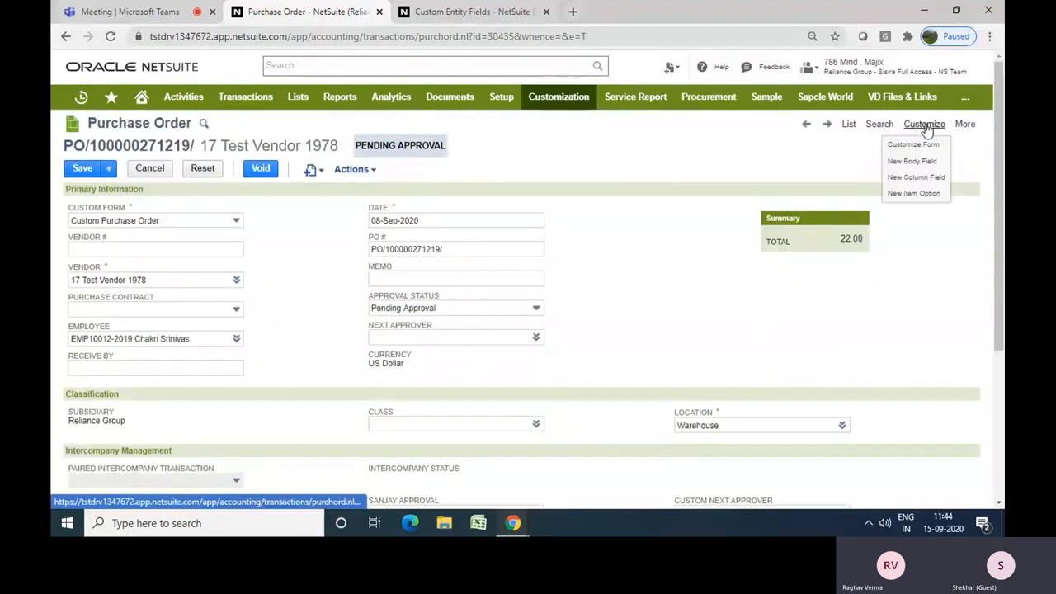
right_click(916, 165)
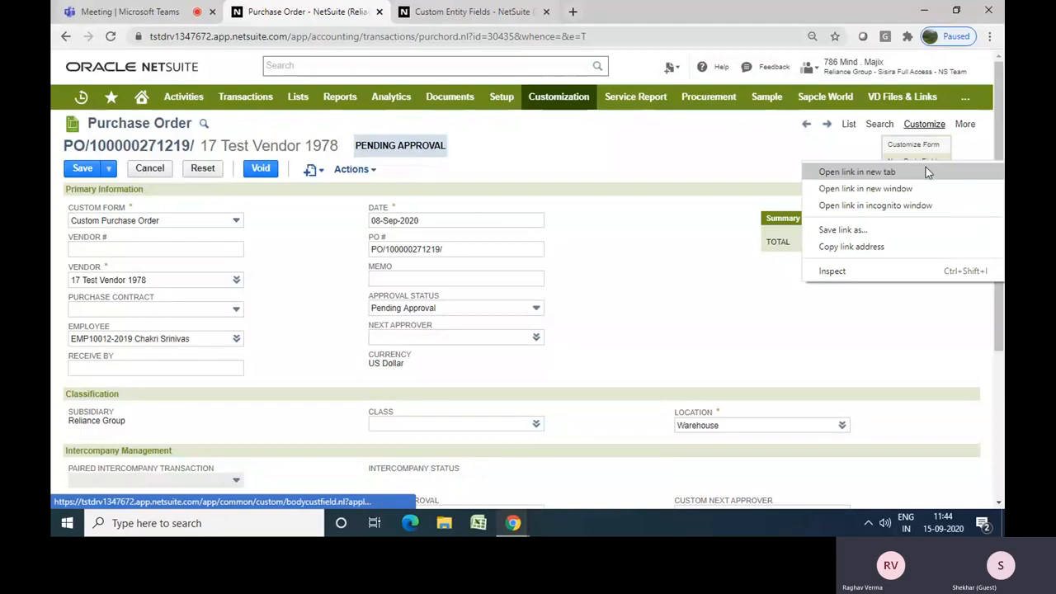
click(924, 170)
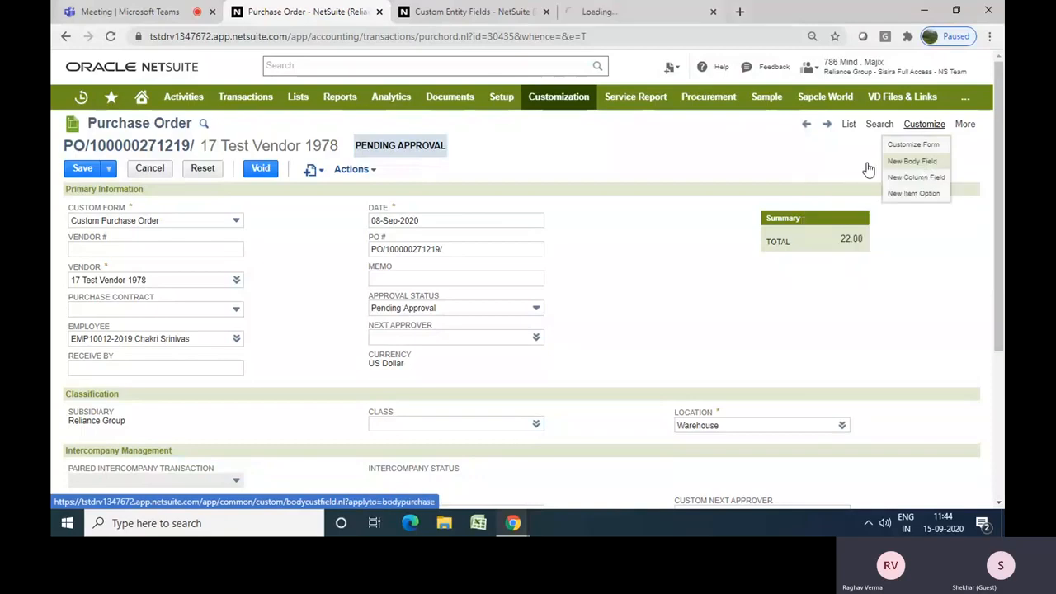
click(648, 15)
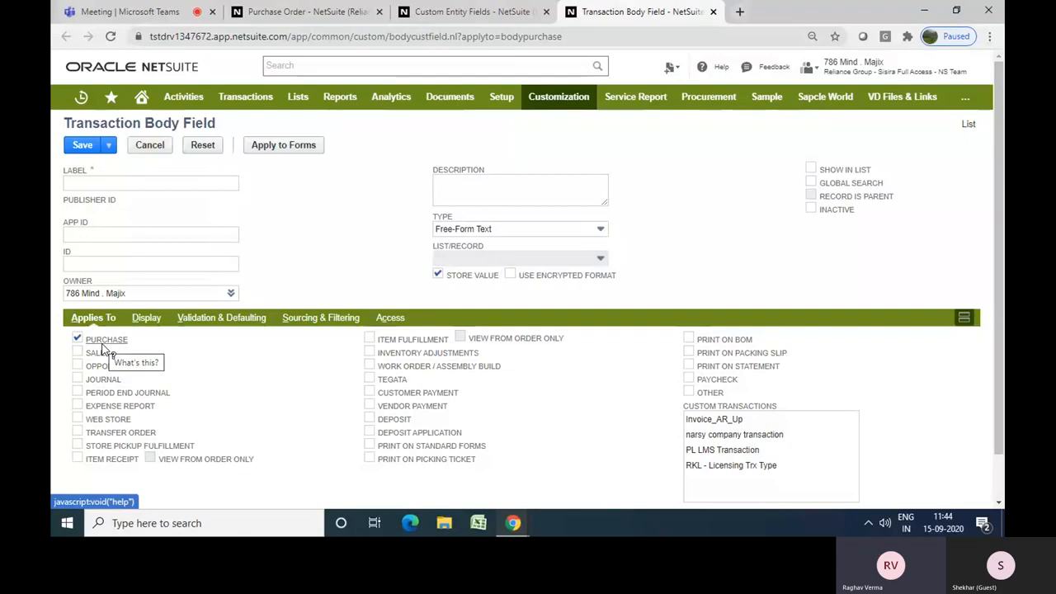
Apply the new body field to Sale as well as Purchase, and browse its Display, Validation & Defaulting and Sourcing & Filtering subtabs
click(77, 353)
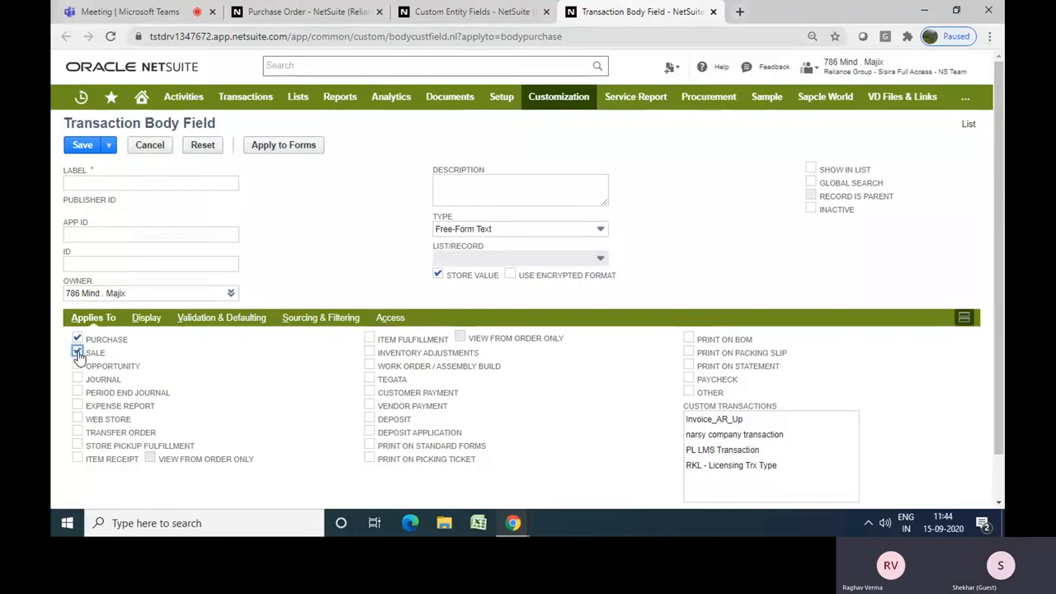
click(141, 322)
click(183, 324)
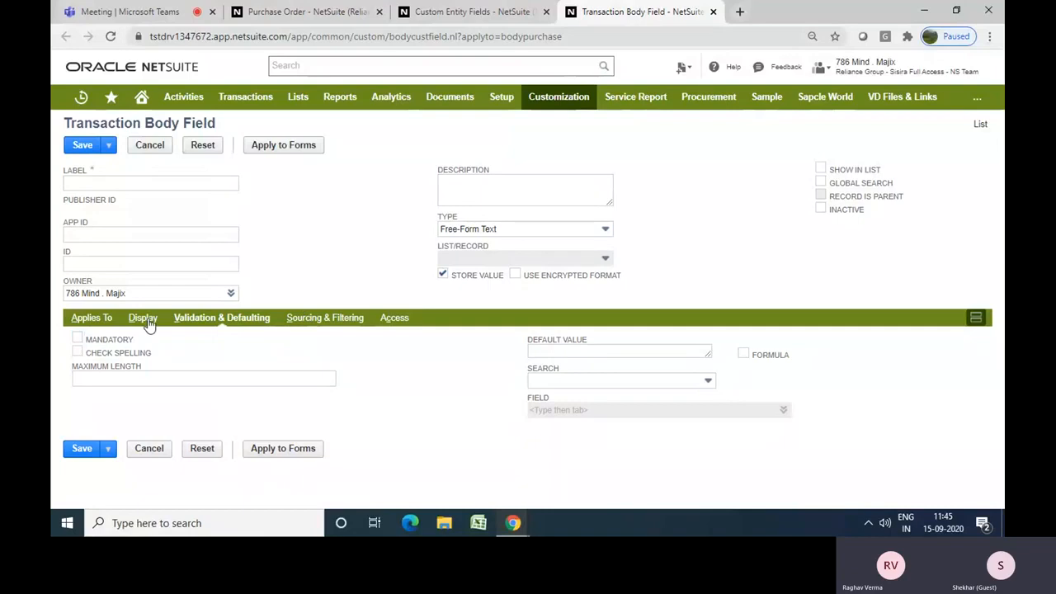
click(352, 323)
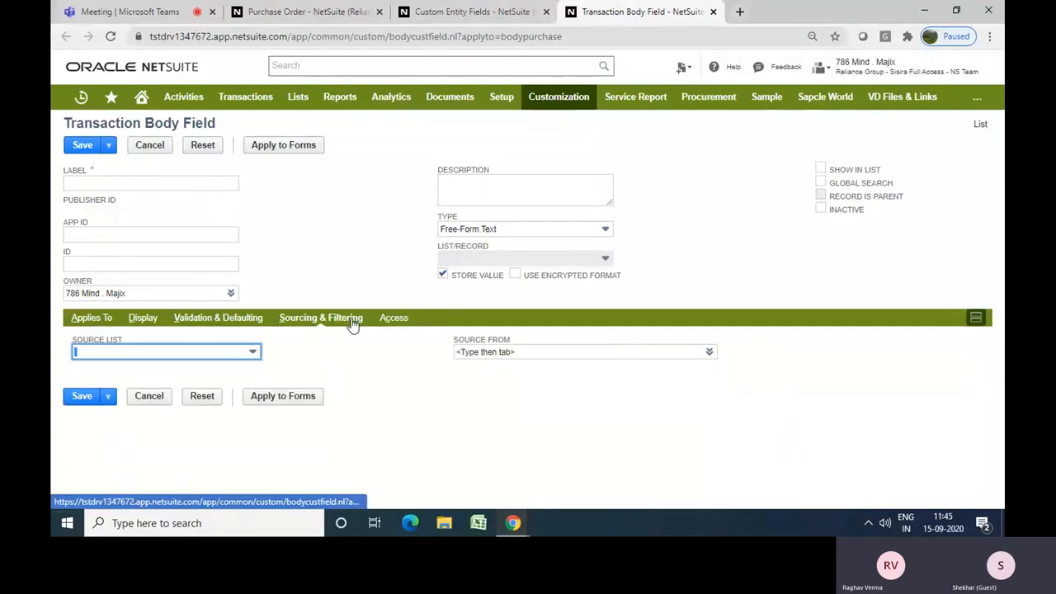
click(86, 322)
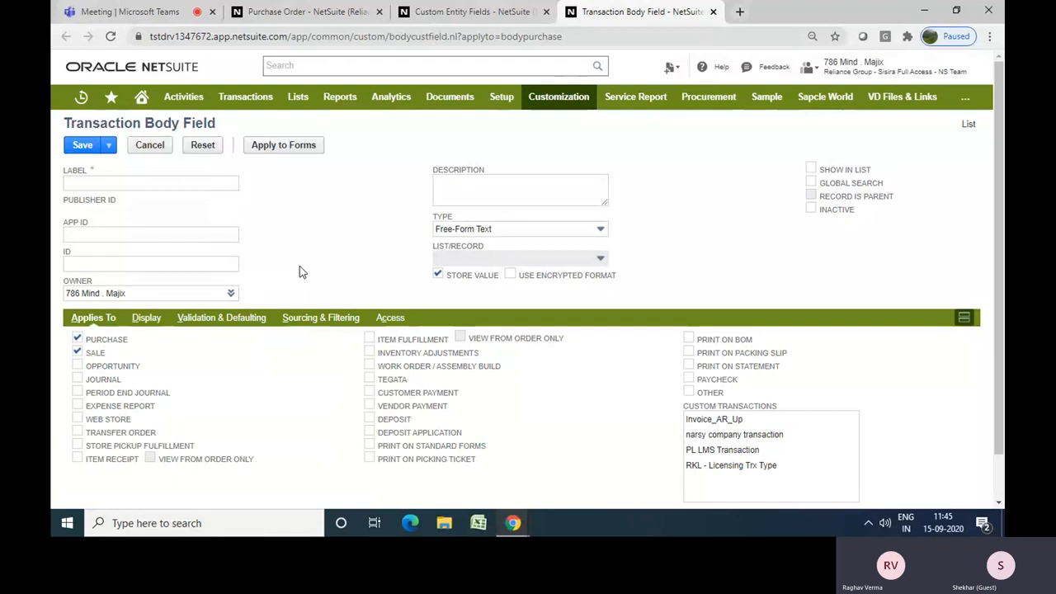
Open the Sourcing & Filtering subtab and set the body field's source list to Customer
click(326, 319)
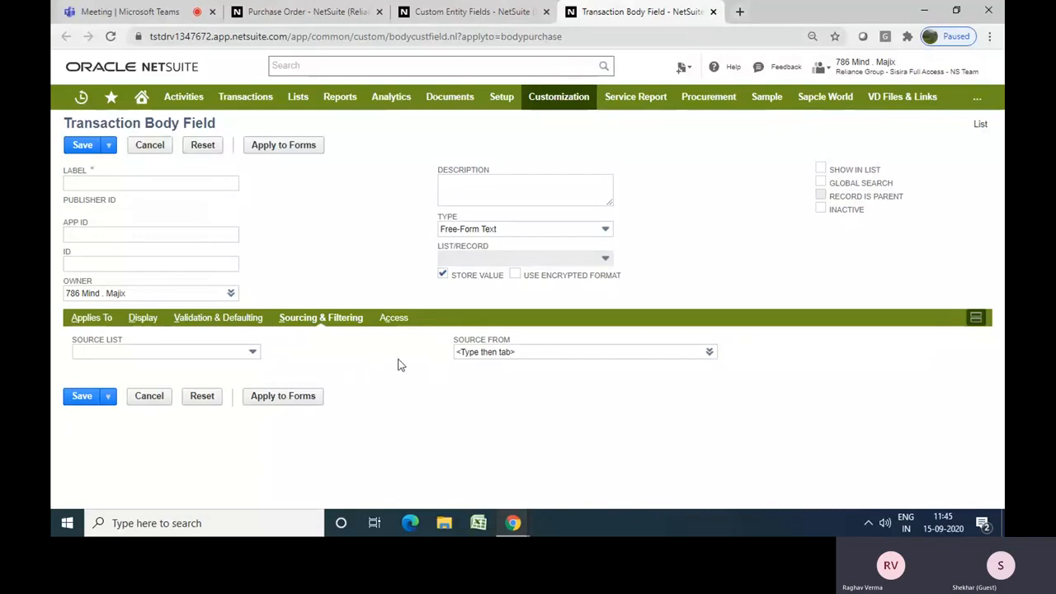
click(233, 355)
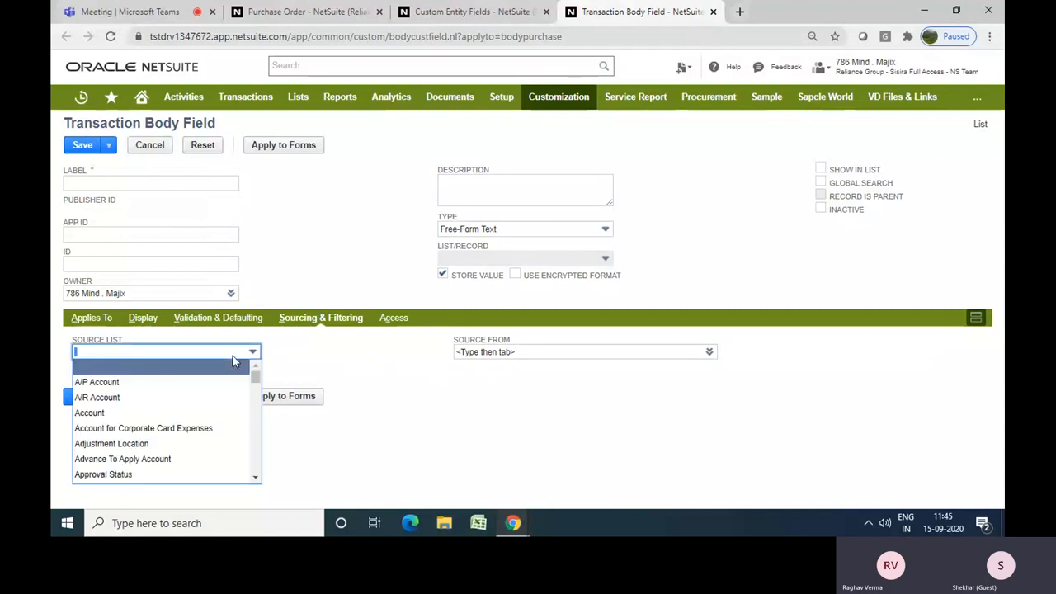
text(Currency)
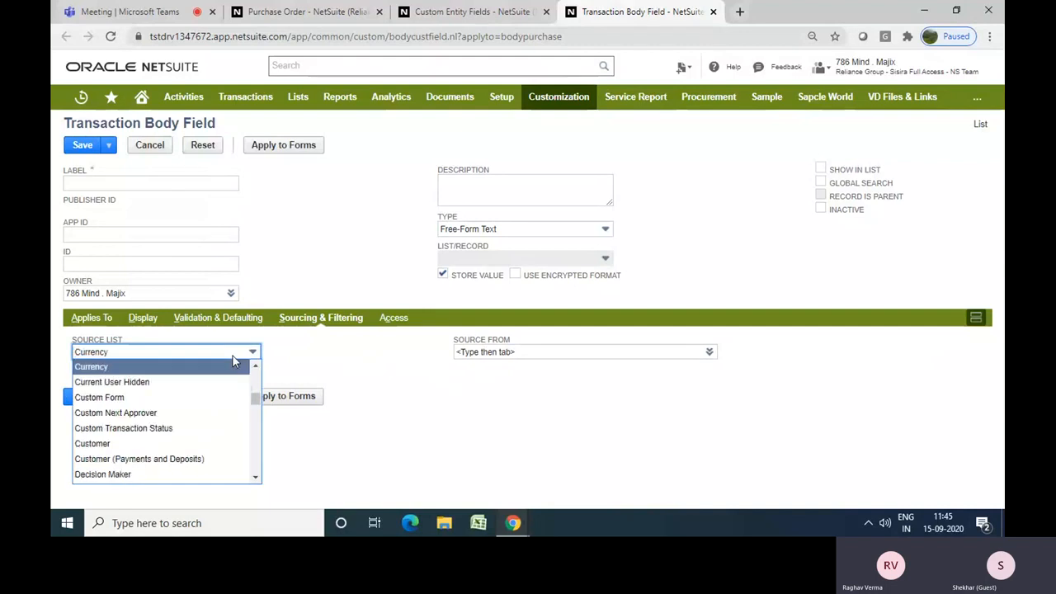
key(Down)
key(Down)
key(Down)
key(Down)
key(Down)
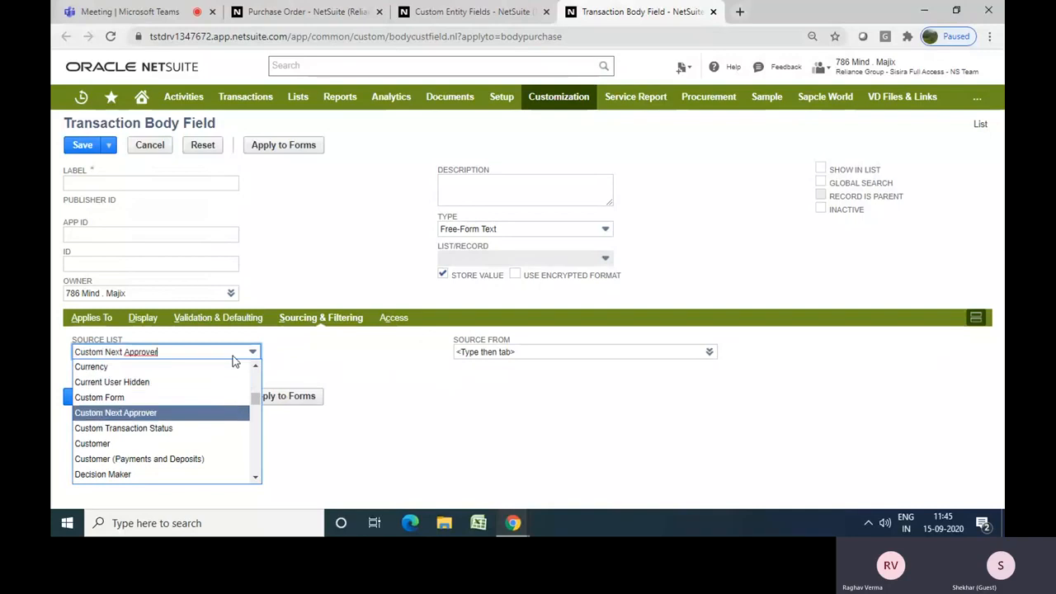
key(Return)
Search the source-from field list for email and choose Email as the field to source from
click(428, 377)
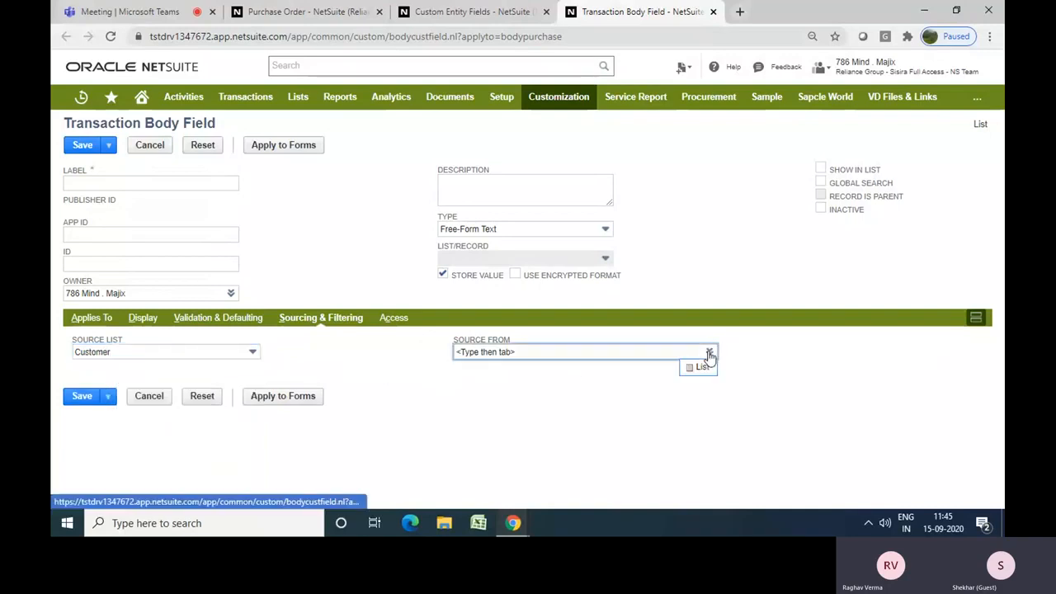
click(698, 368)
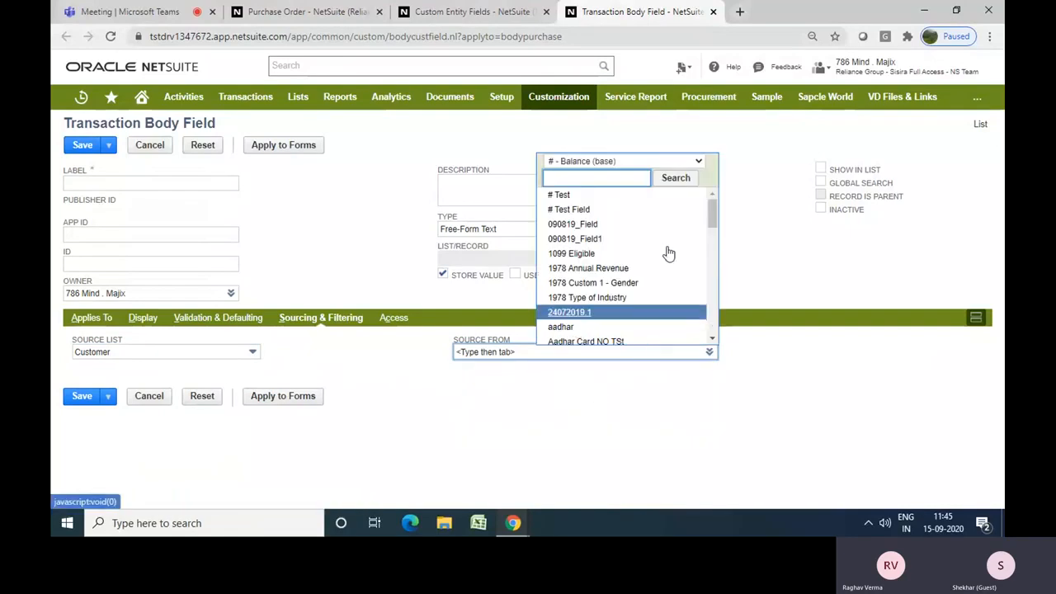
drag(715, 214, 712, 260)
text(em)
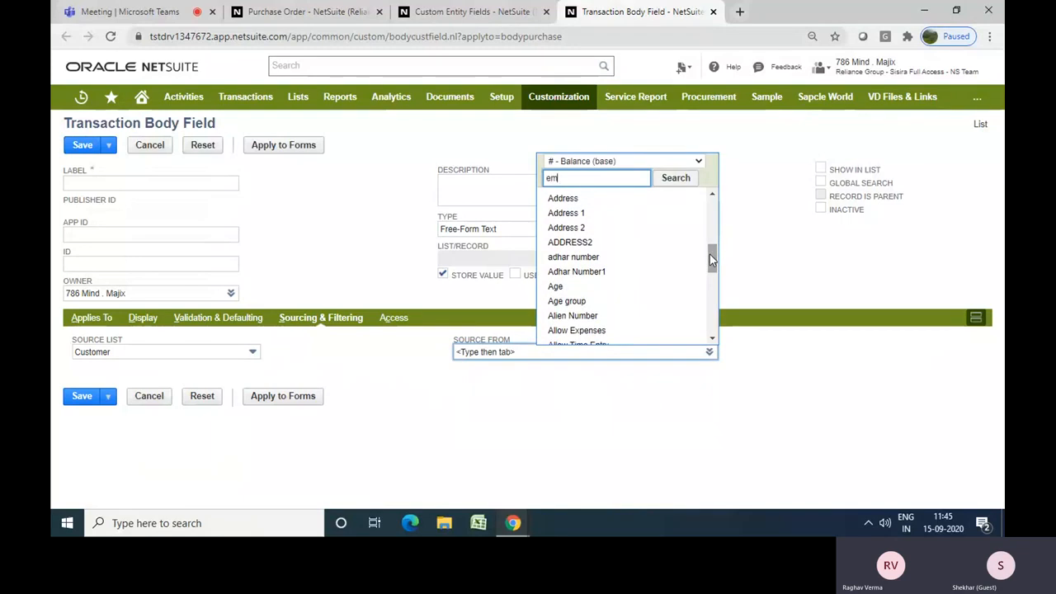
text(ail)
click(675, 180)
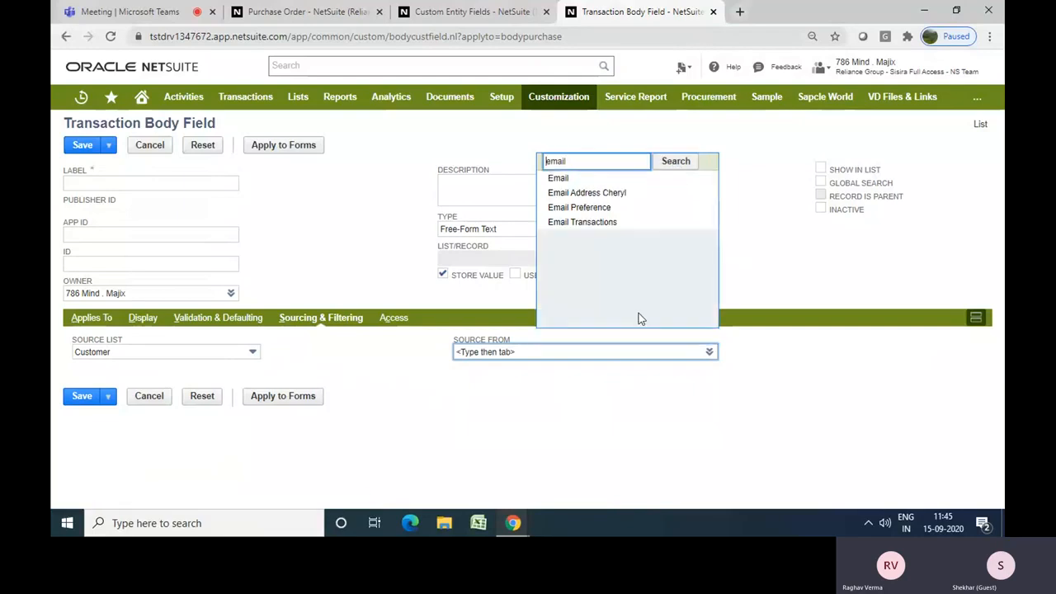
click(563, 179)
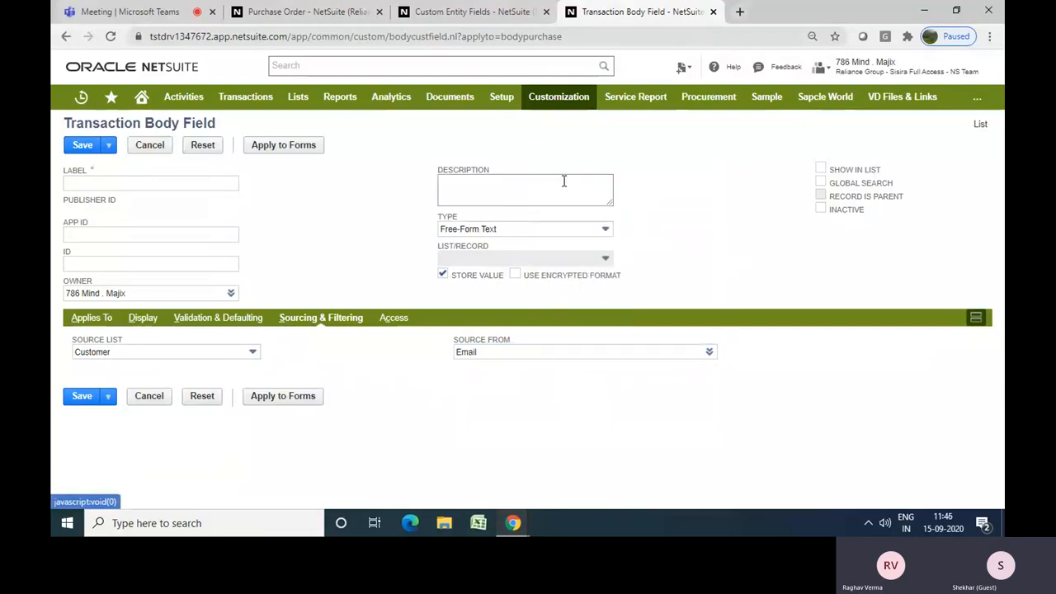
Change the source list to Vendor, then open the Access subtab
click(252, 355)
text(Vendor)
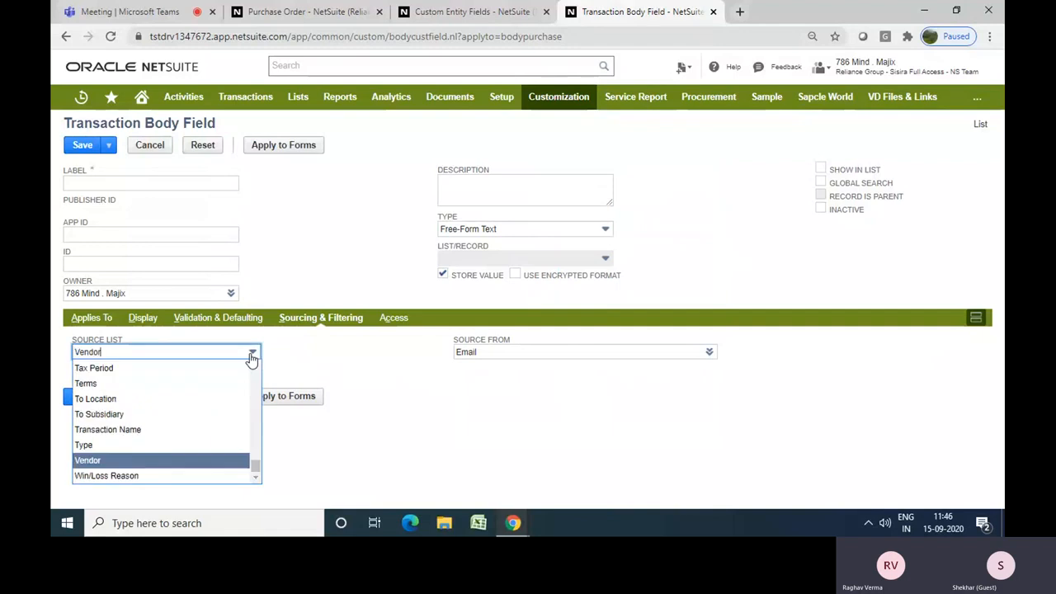
key(Return)
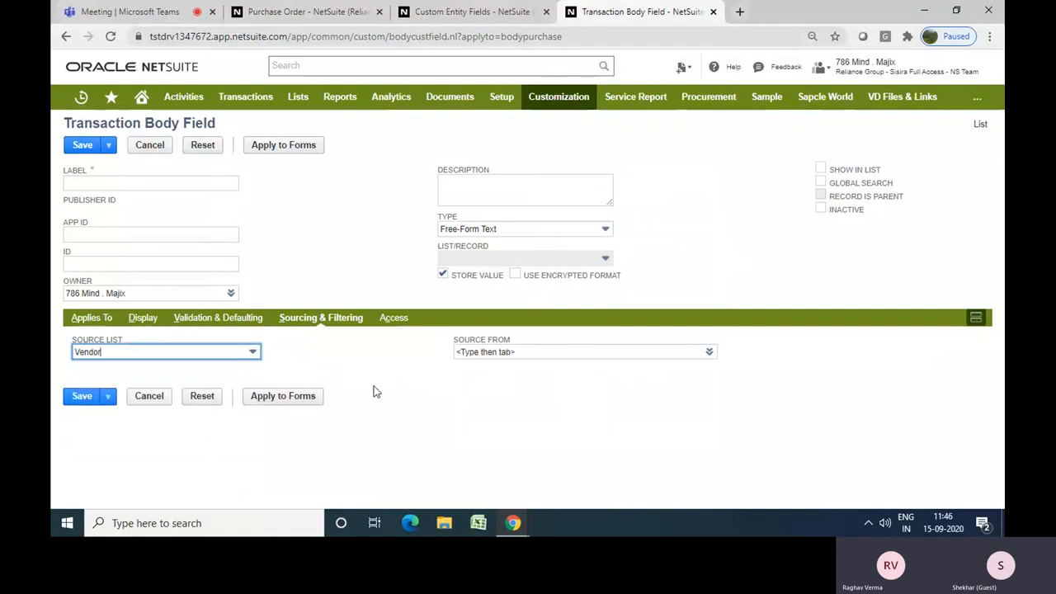
click(498, 355)
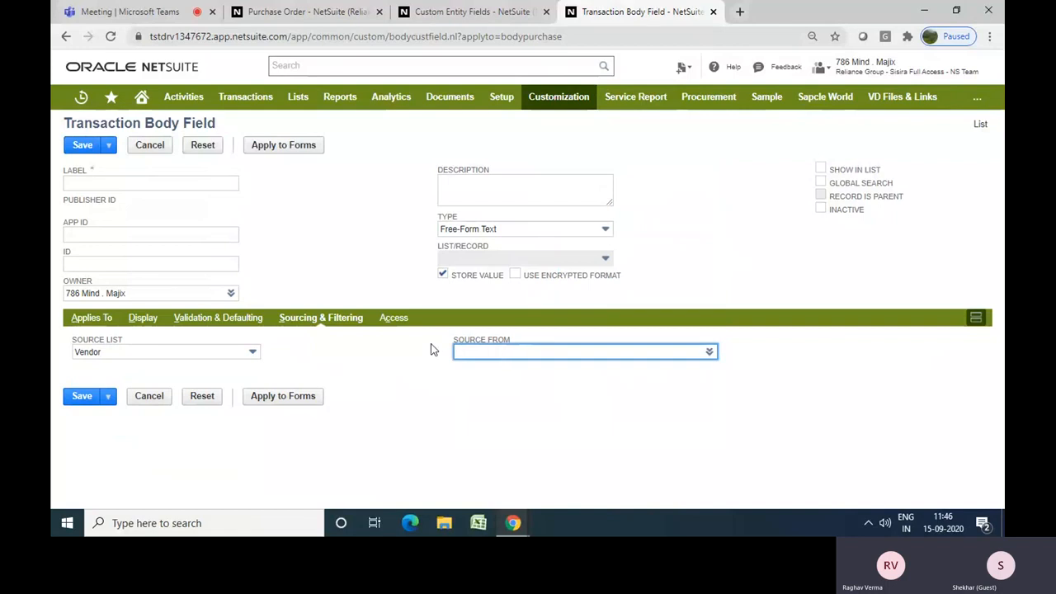
click(391, 327)
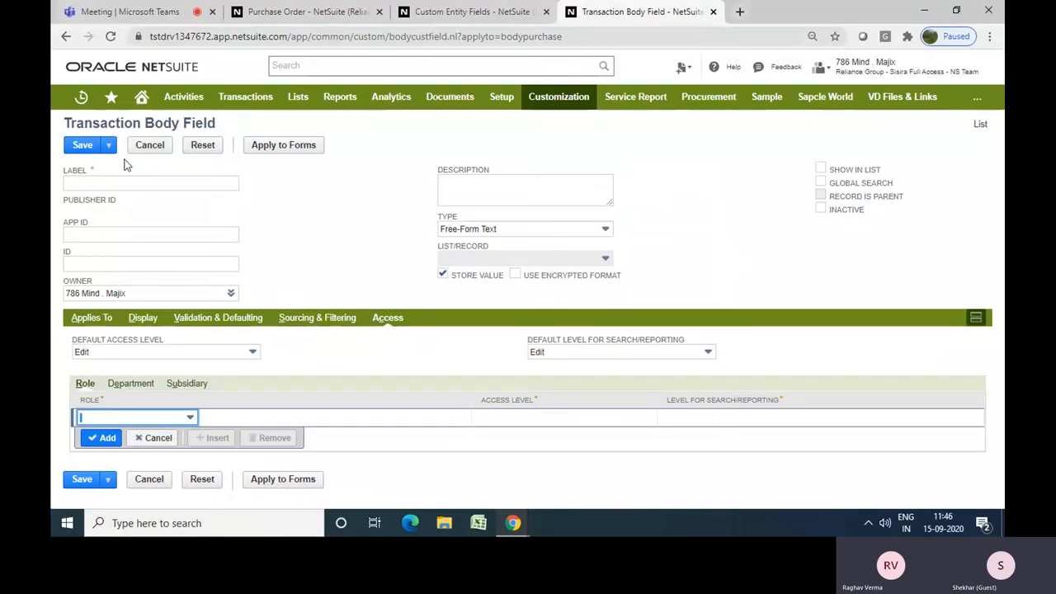
Leave the unsaved transaction body field form and go to the Home dashboard
click(140, 99)
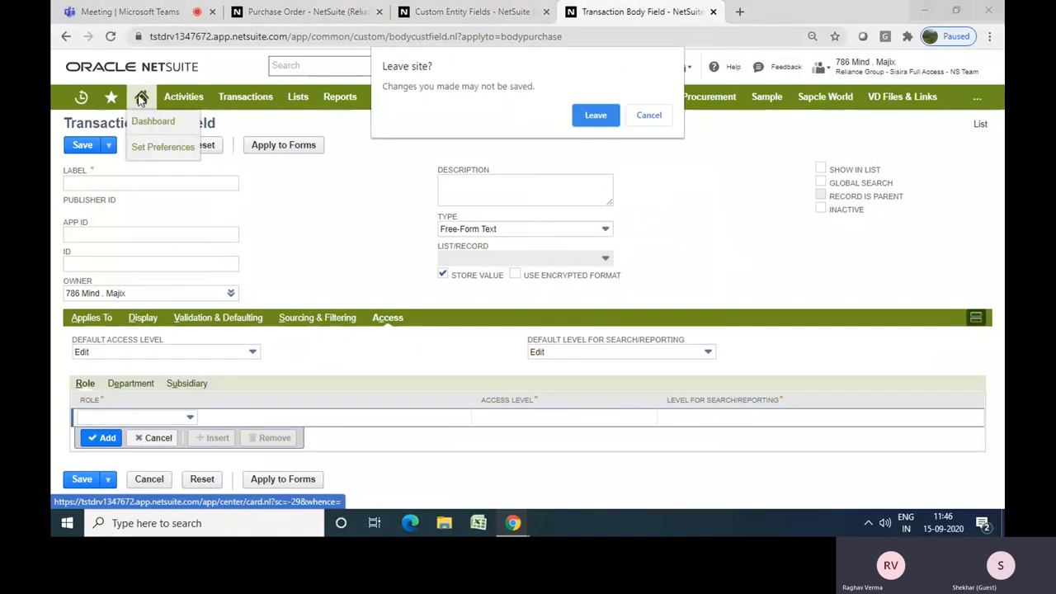
click(595, 113)
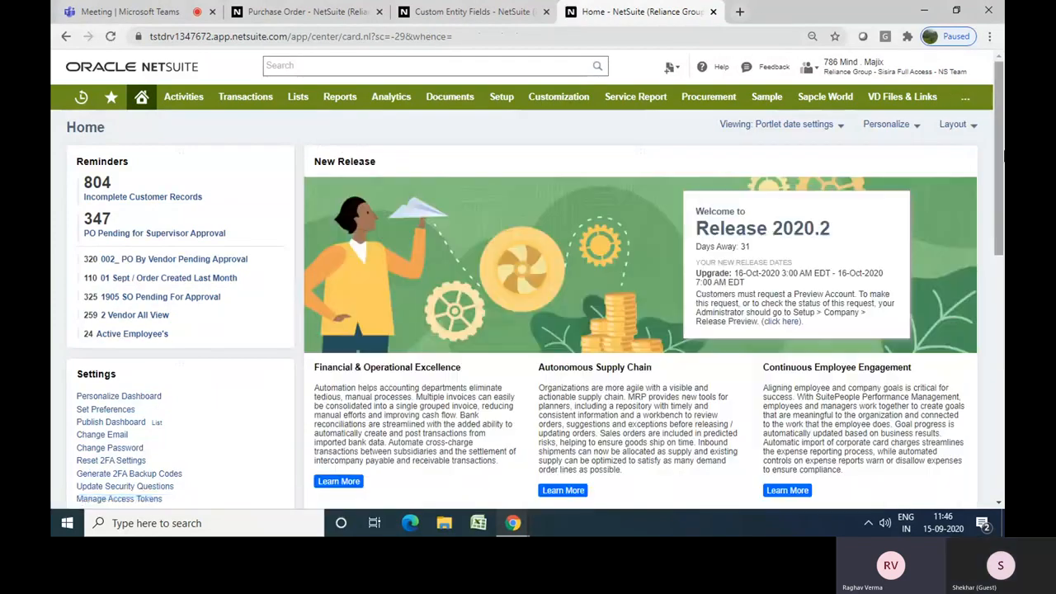
Scroll through the Home dashboard's portlets
drag(1000, 152, 1000, 291)
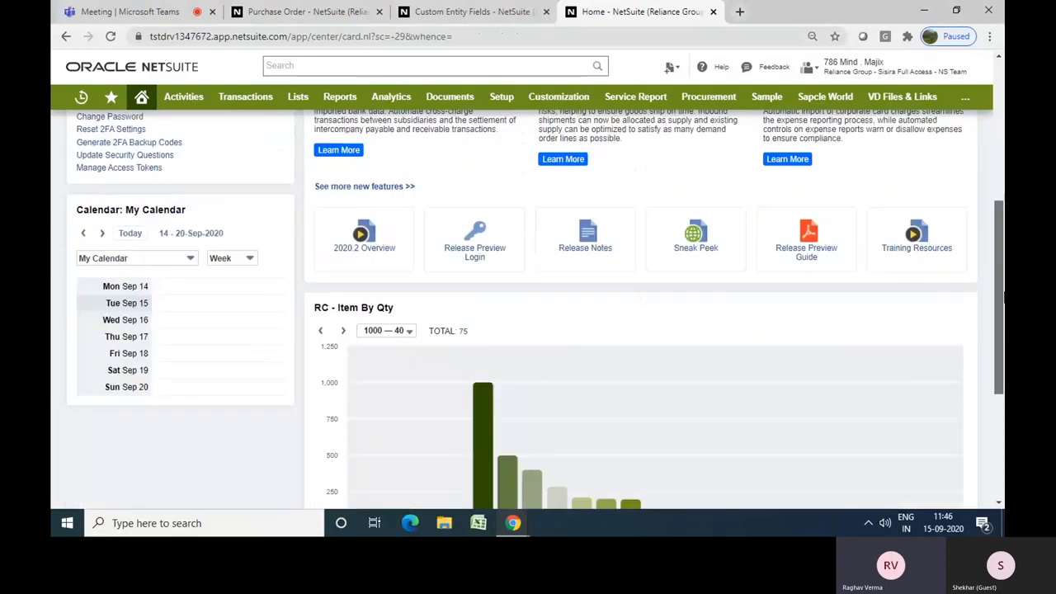
scroll(640, 330, down, 1)
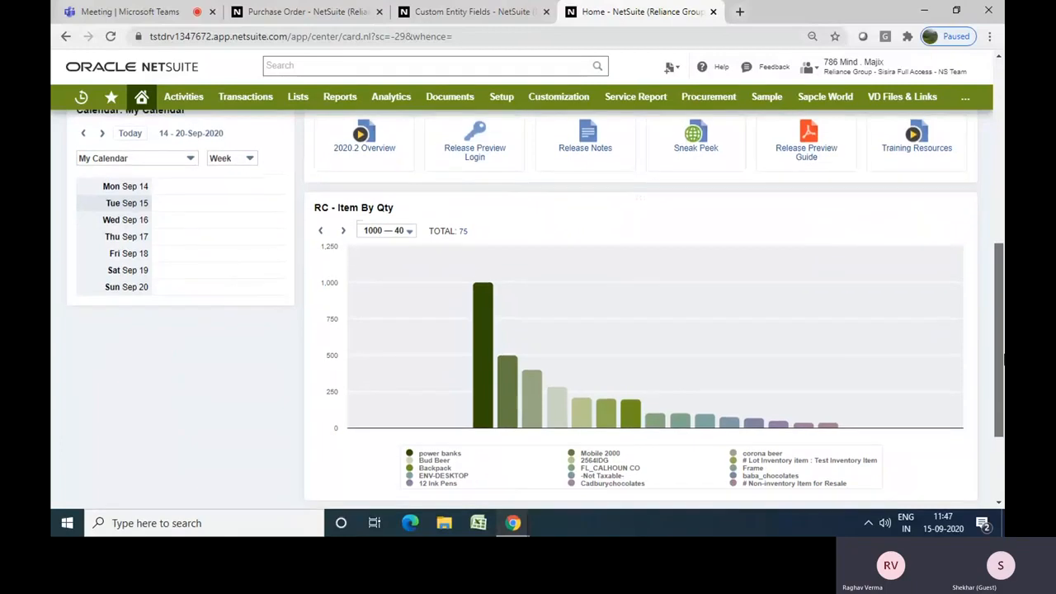
scroll(985, 315, up, 2)
scroll(987, 326, down, 1)
scroll(989, 338, down, 1)
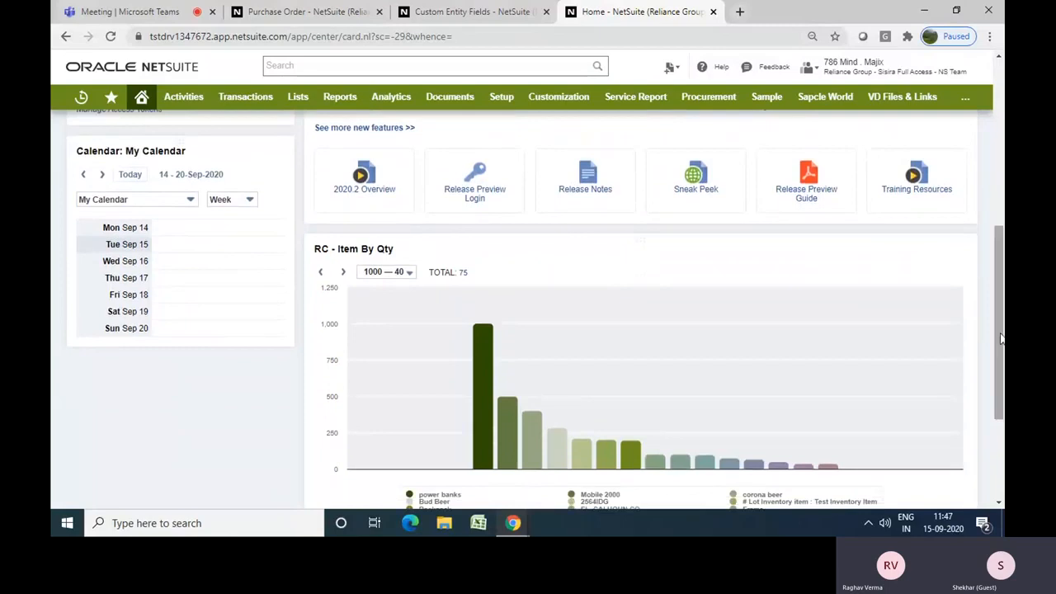
drag(1000, 338, 1001, 339)
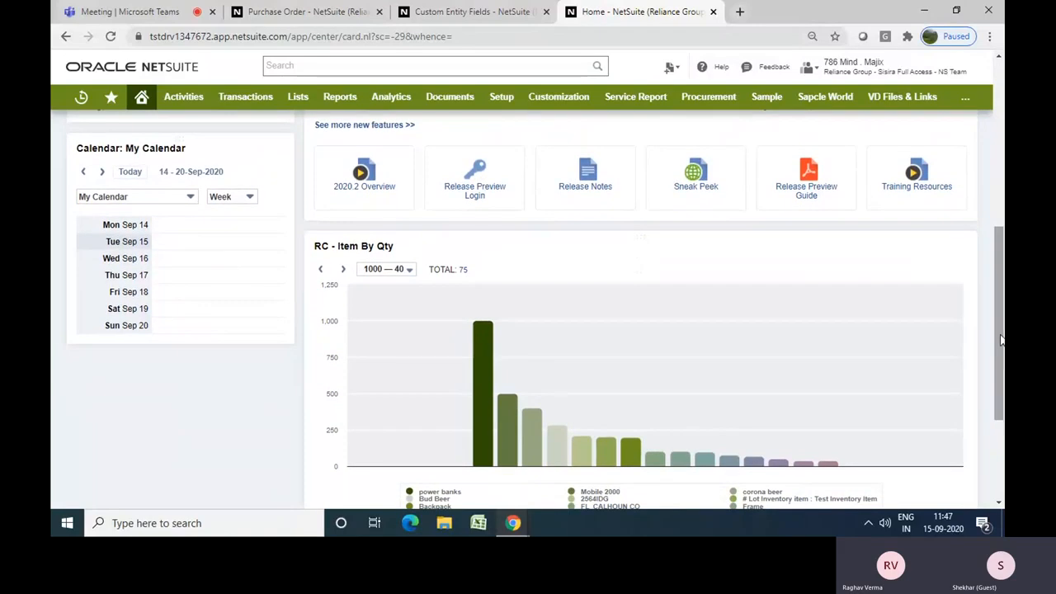
drag(1001, 340, 987, 290)
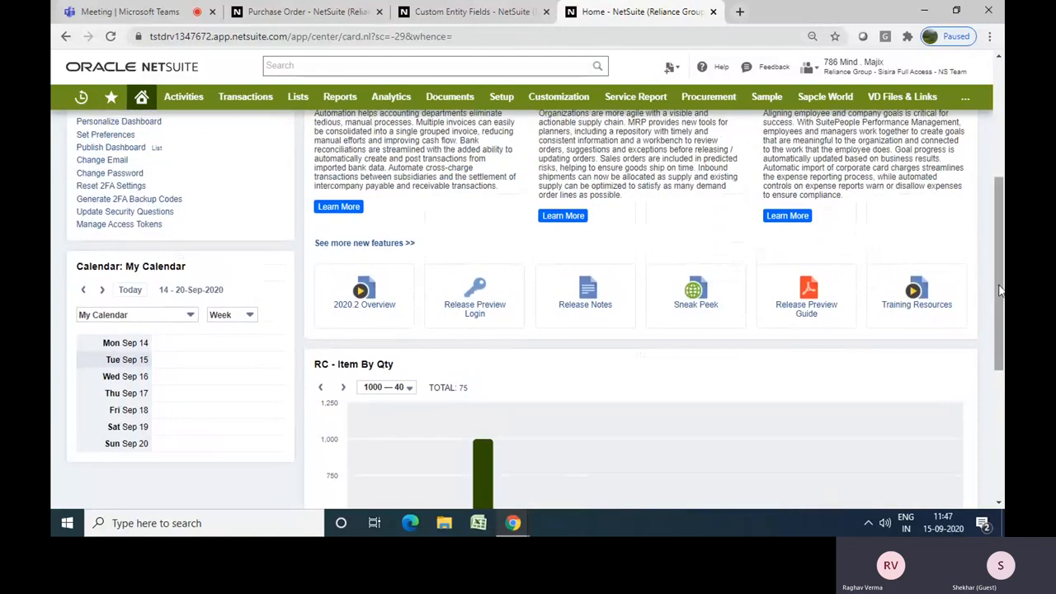
drag(999, 284, 995, 170)
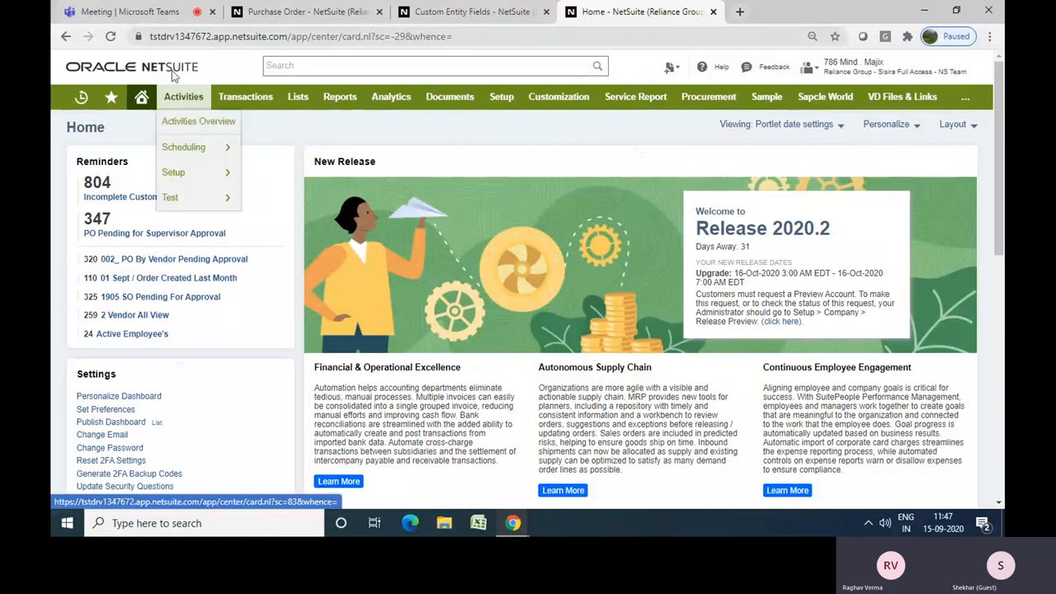
Switch to the Microsoft Teams meeting tab and hang up the call
click(153, 16)
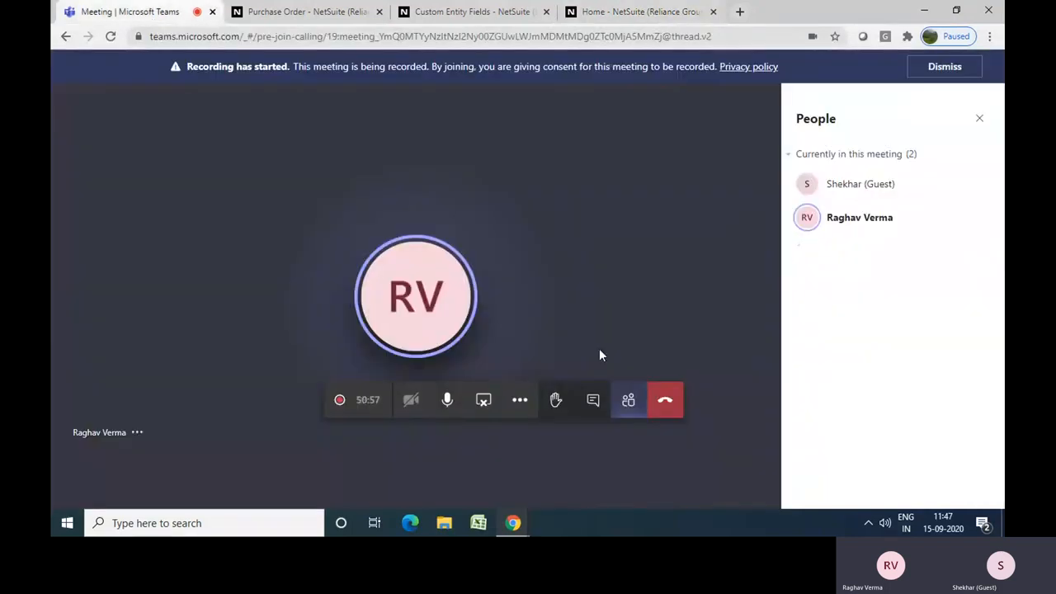
click(662, 402)
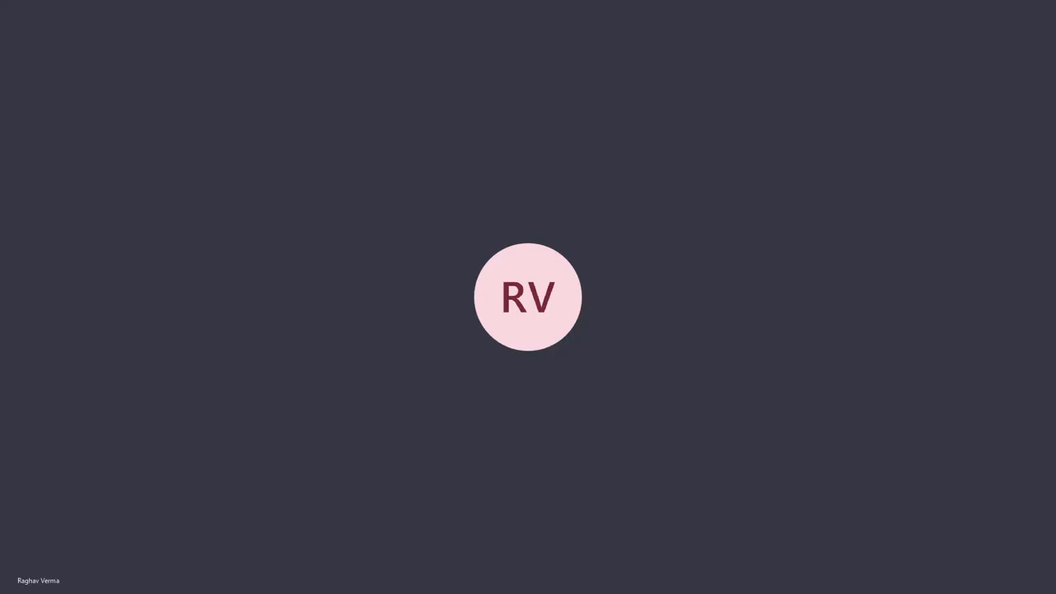